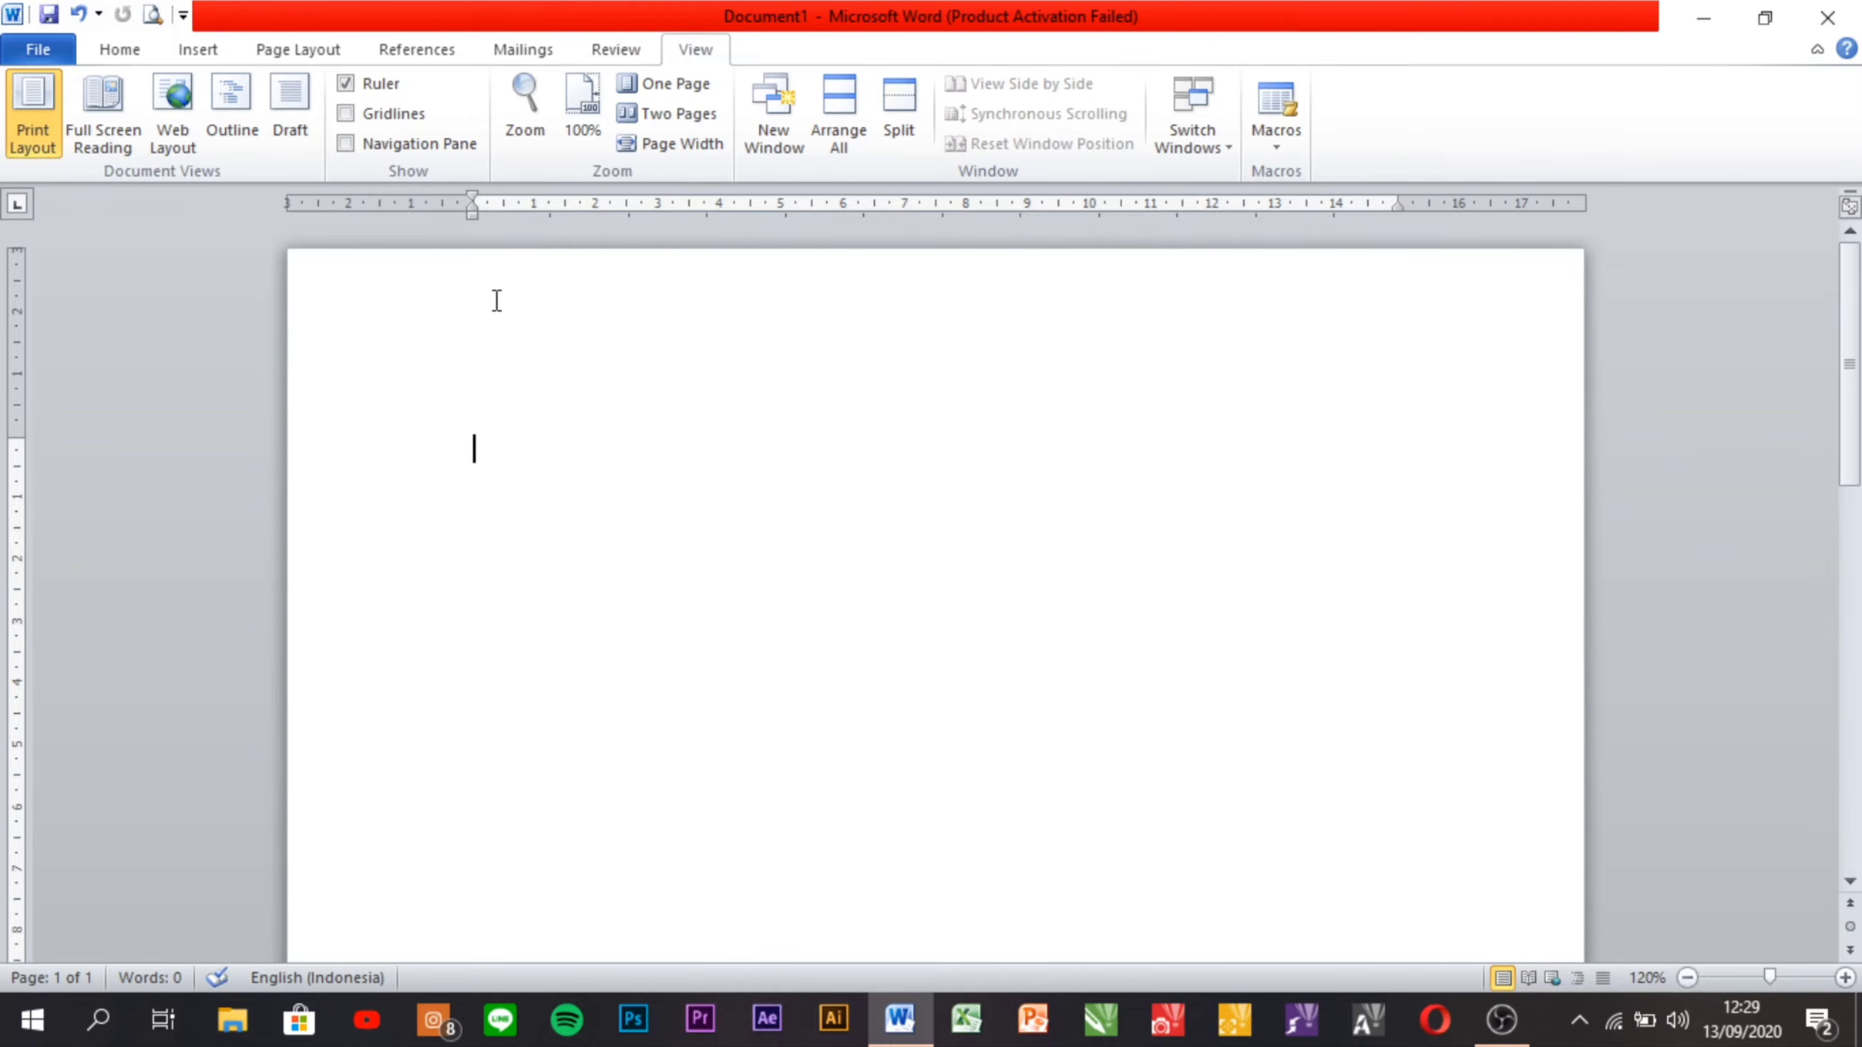
# In the page setup, set the top and bottom margins to 4 cm and the right margin to 3 cm.
pyautogui.click(307, 47)
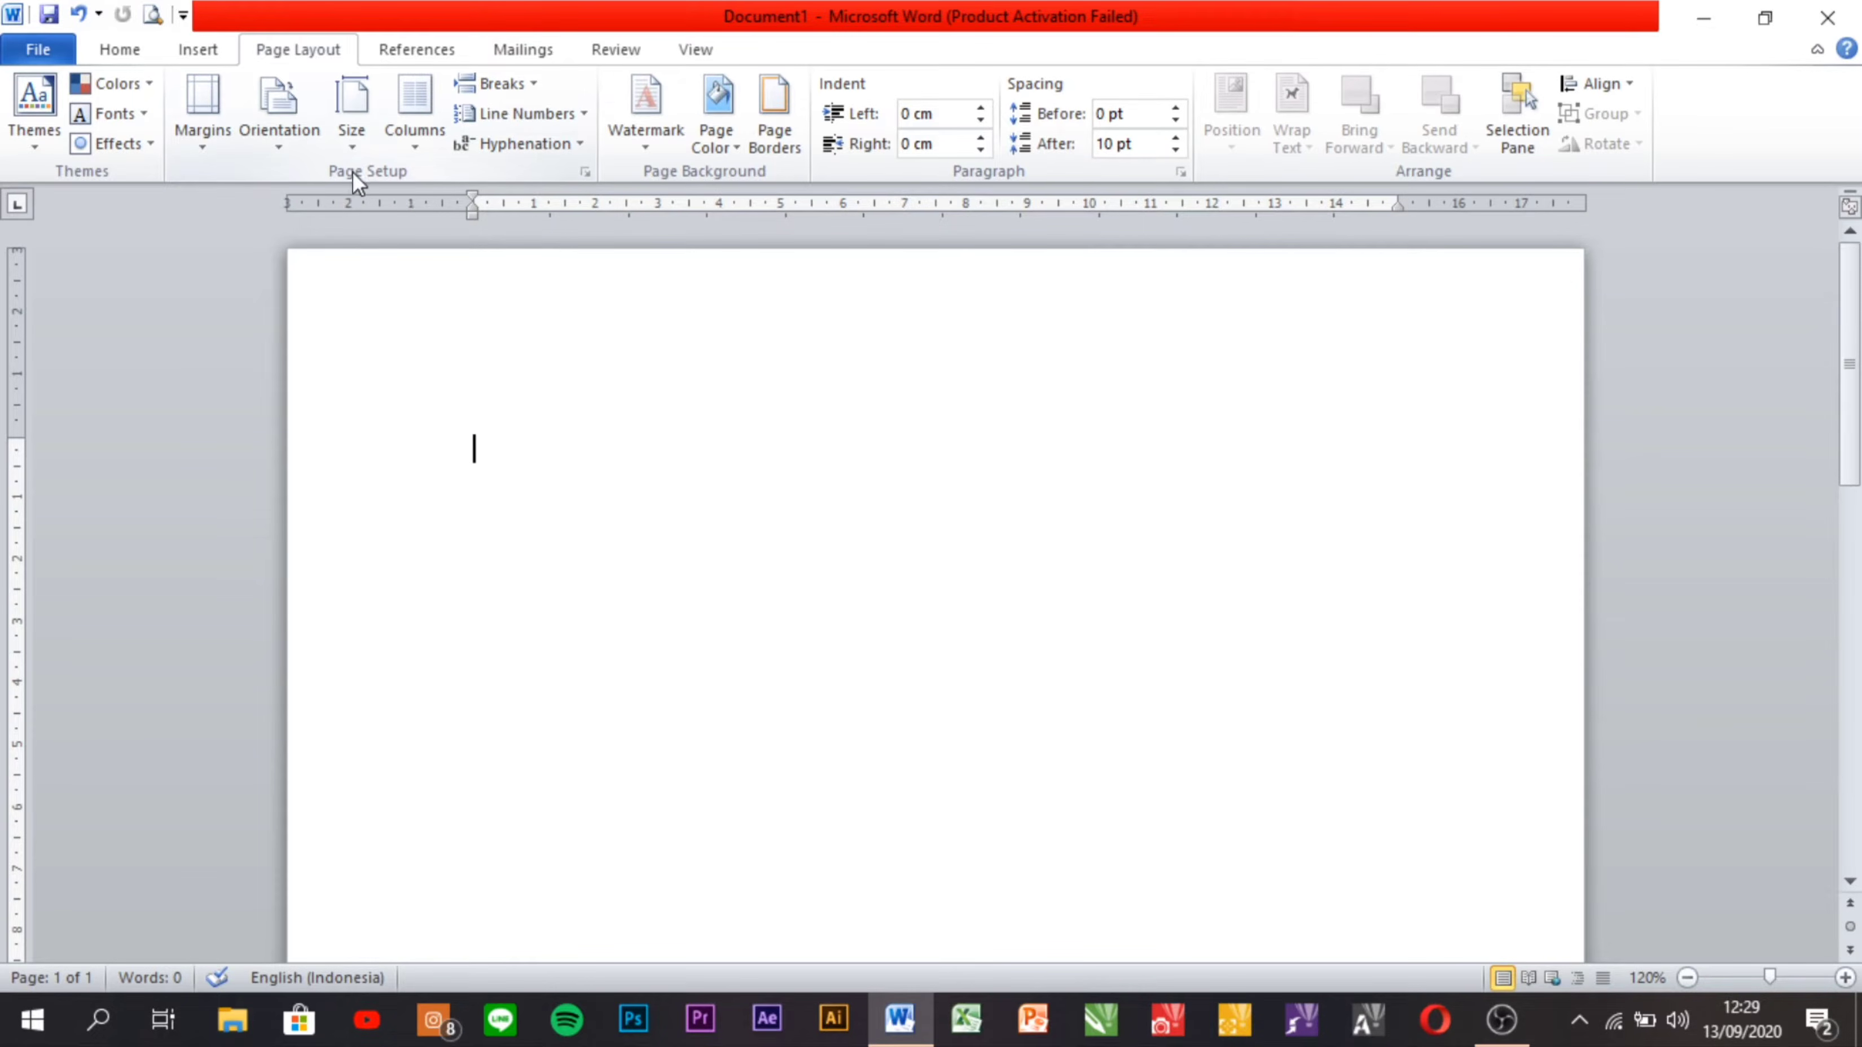
pyautogui.click(586, 177)
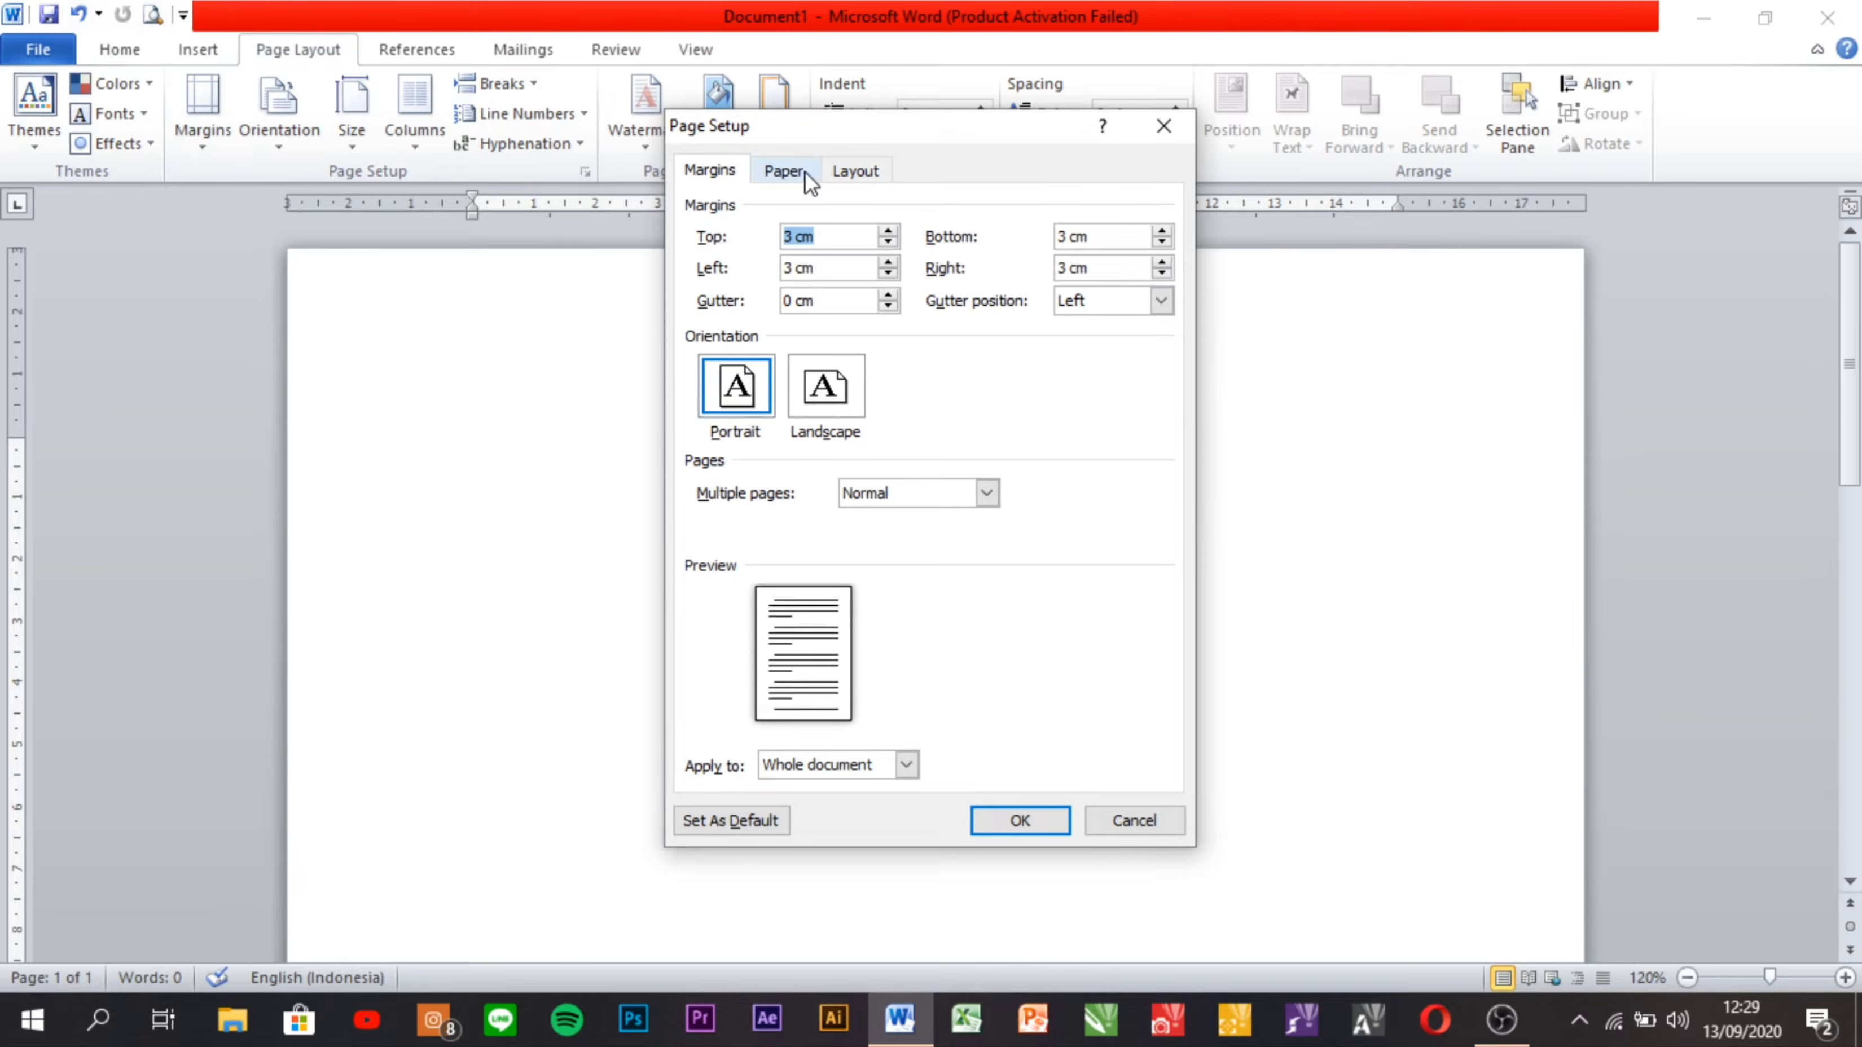
pyautogui.moveTo(885, 134); pyautogui.dragTo(907, 230)
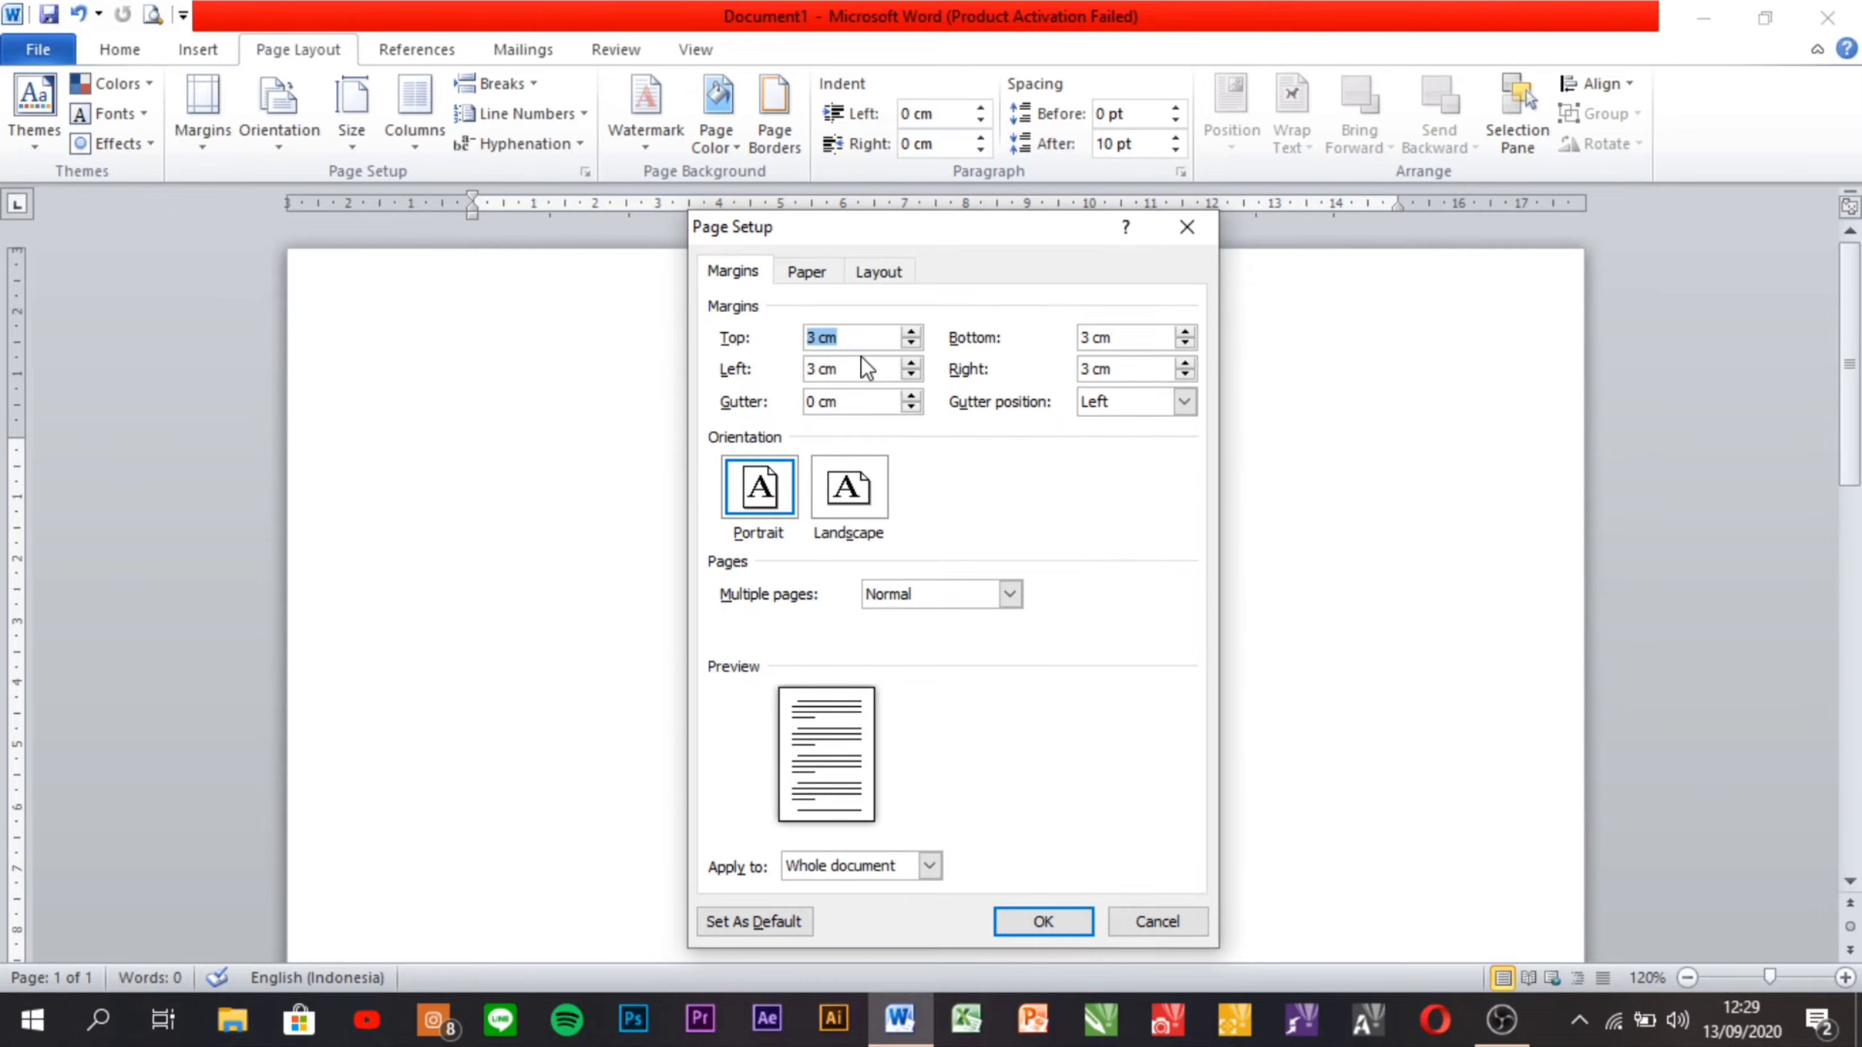
pyautogui.write('4')
pyautogui.press('Tab')
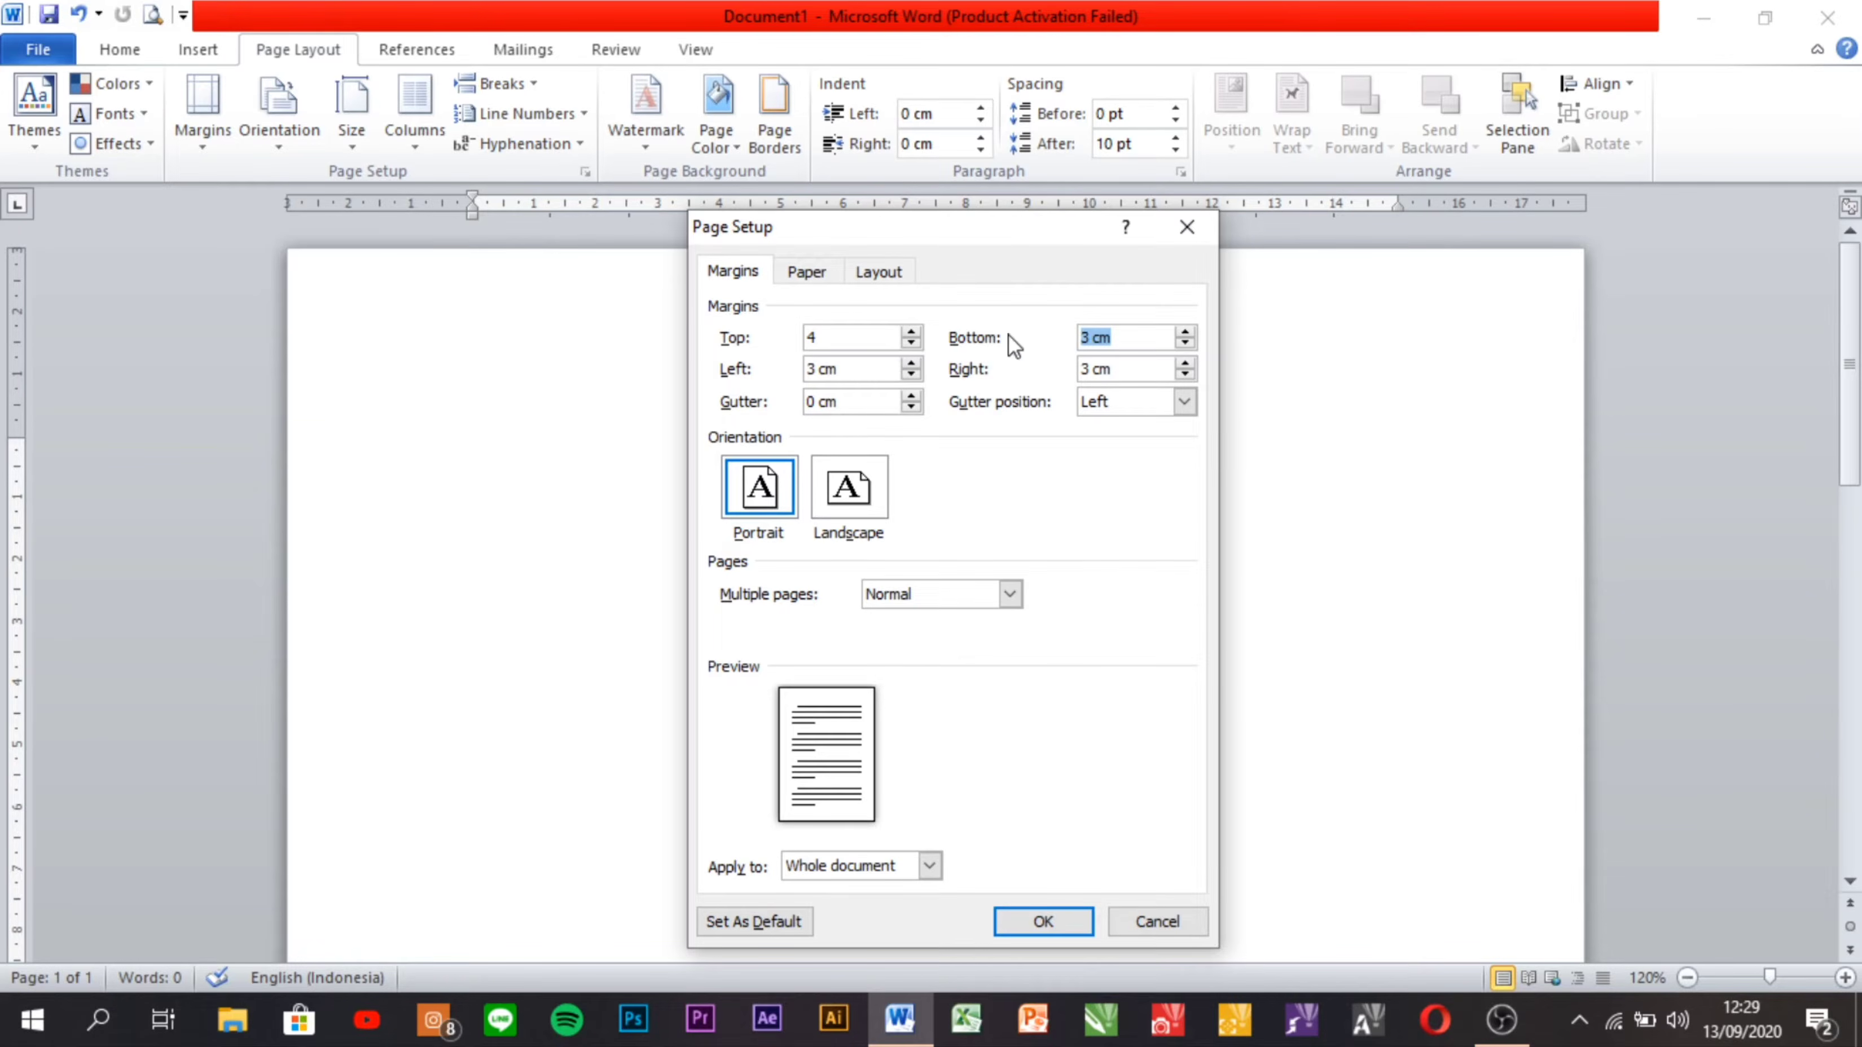
pyautogui.write('4')
pyautogui.moveTo(1121, 369); pyautogui.dragTo(1053, 375)
pyautogui.write('3')
# Choose A4 as the paper size for the whole document and apply the page setup.
pyautogui.click(802, 274)
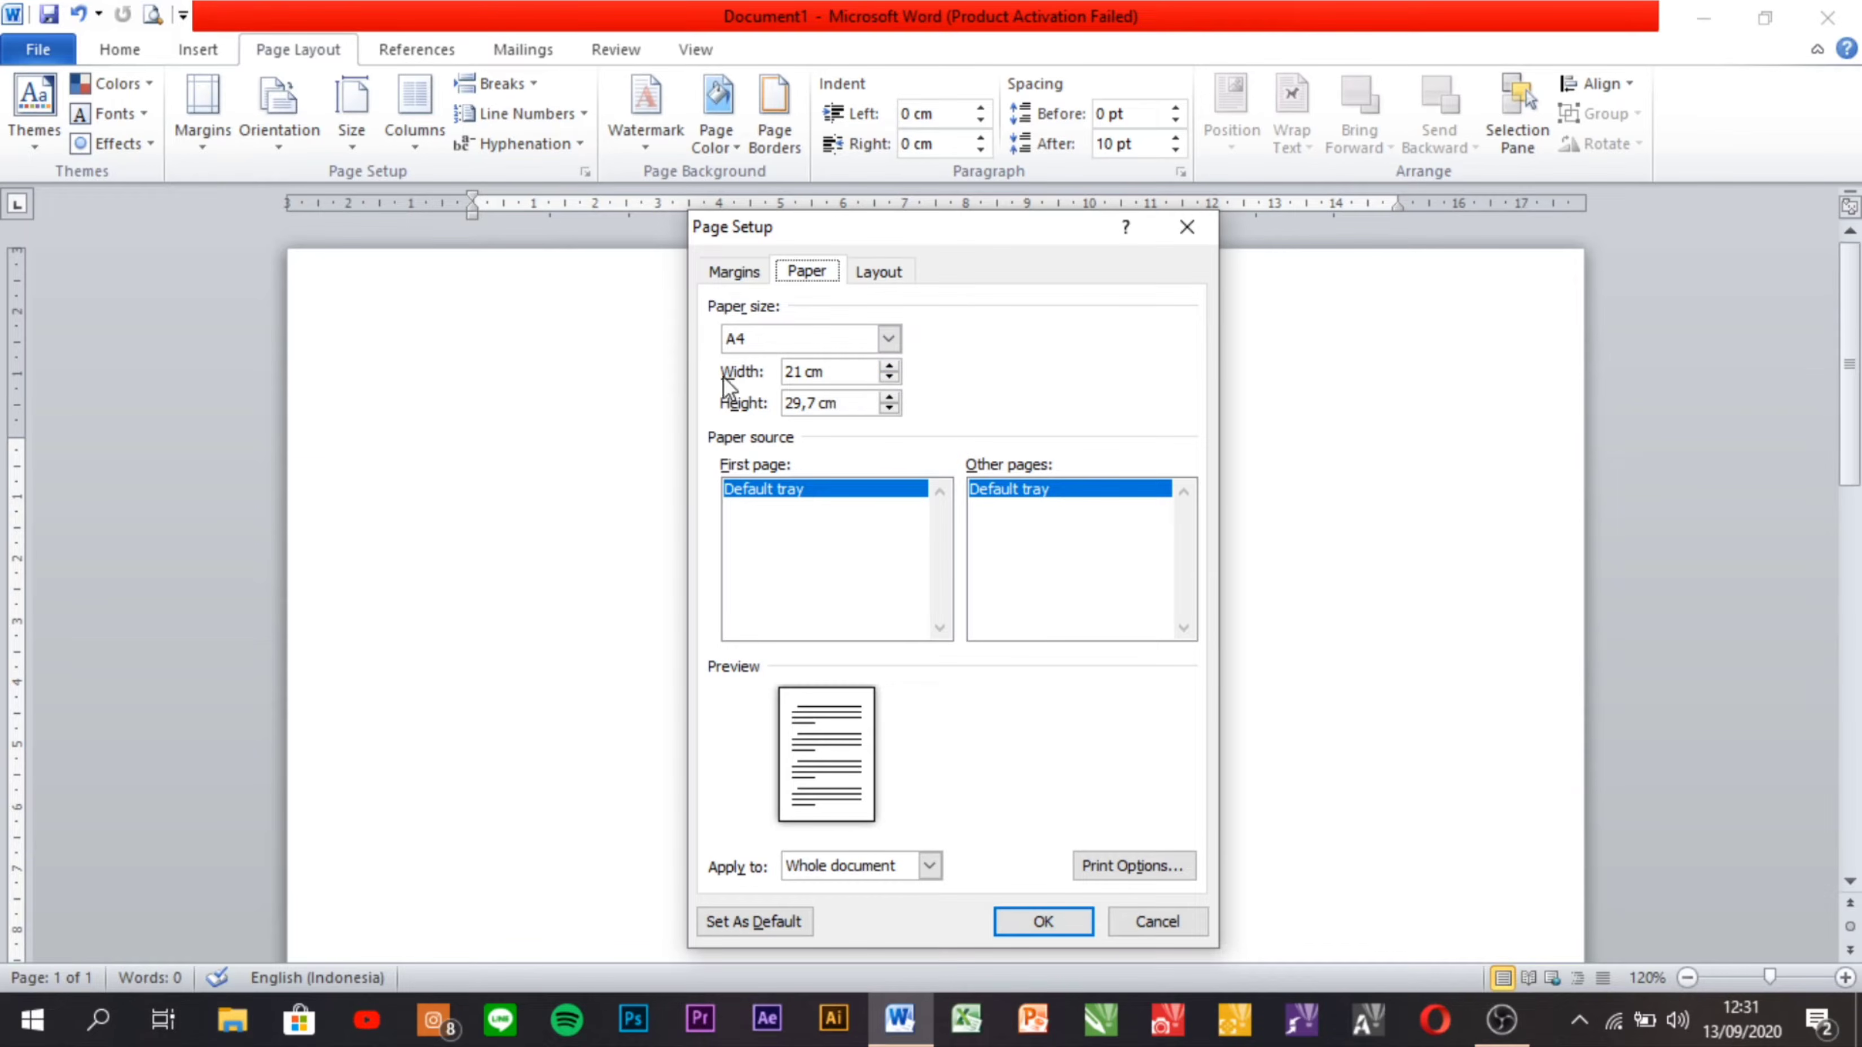
pyautogui.click(889, 341)
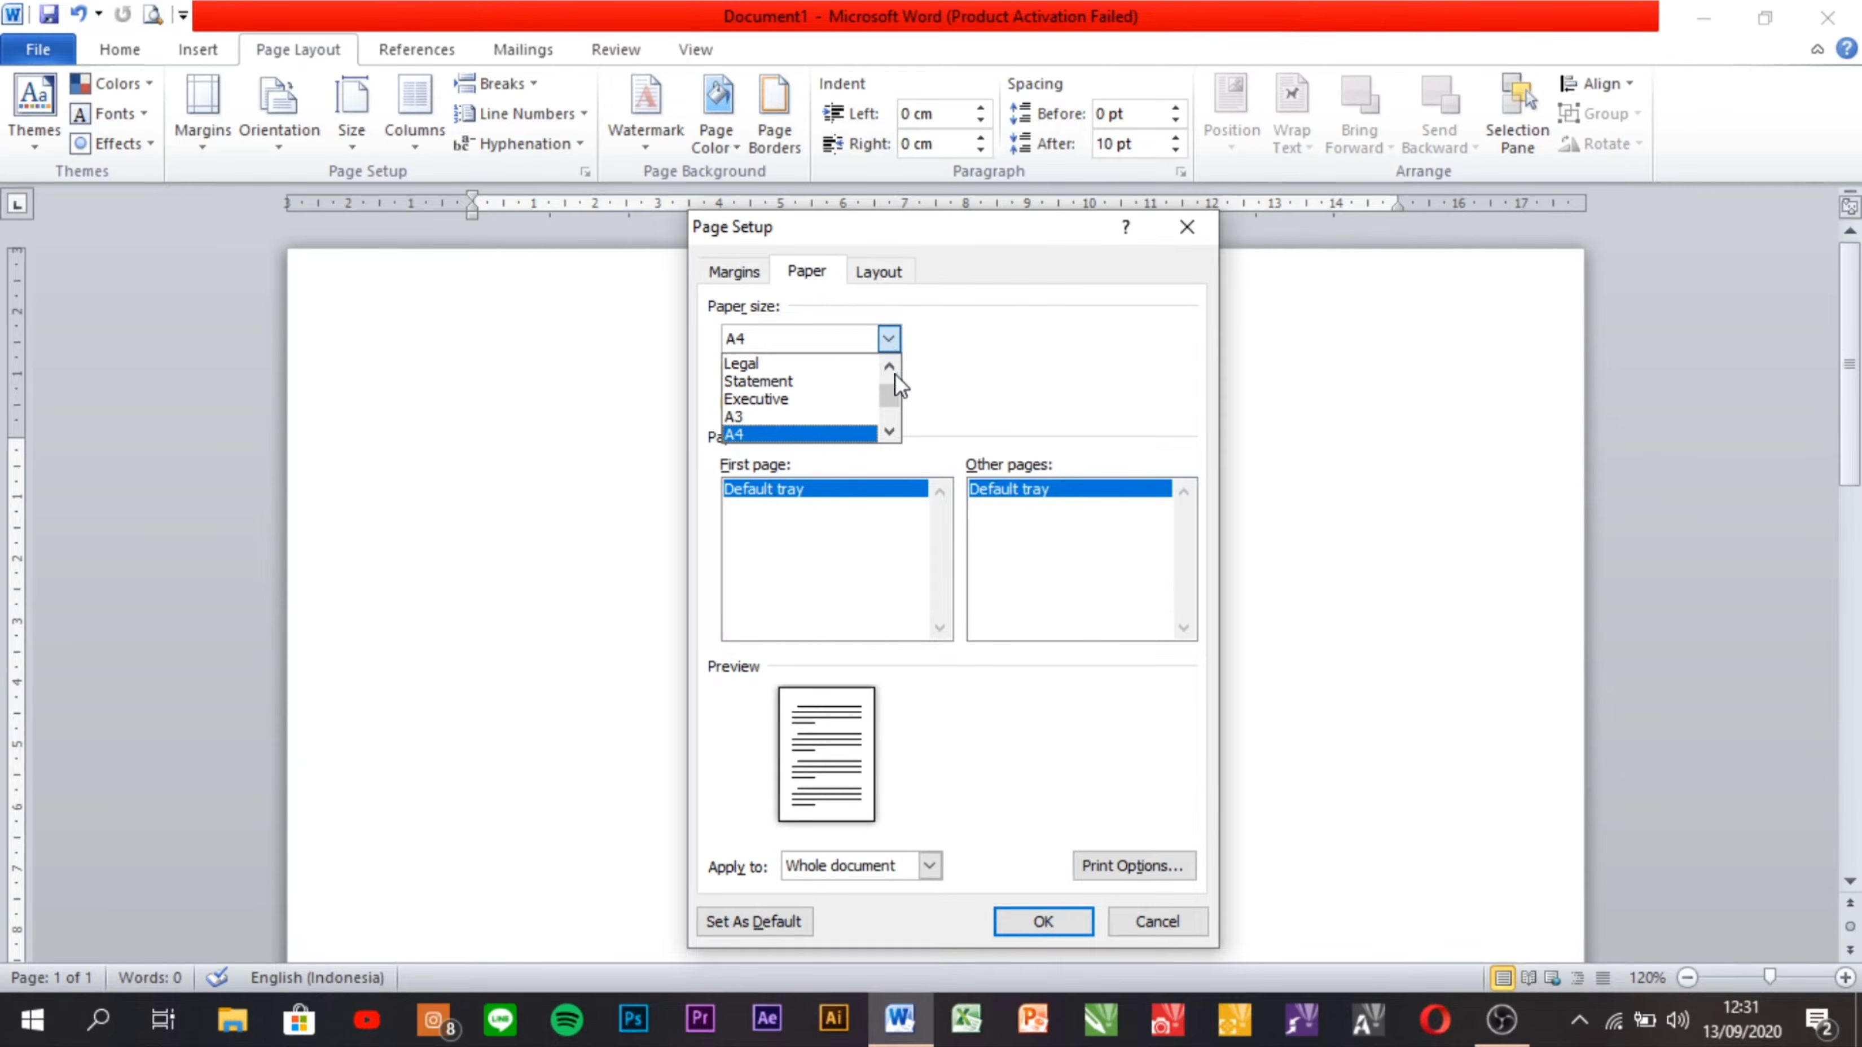
pyautogui.moveTo(889, 396); pyautogui.dragTo(803, 411)
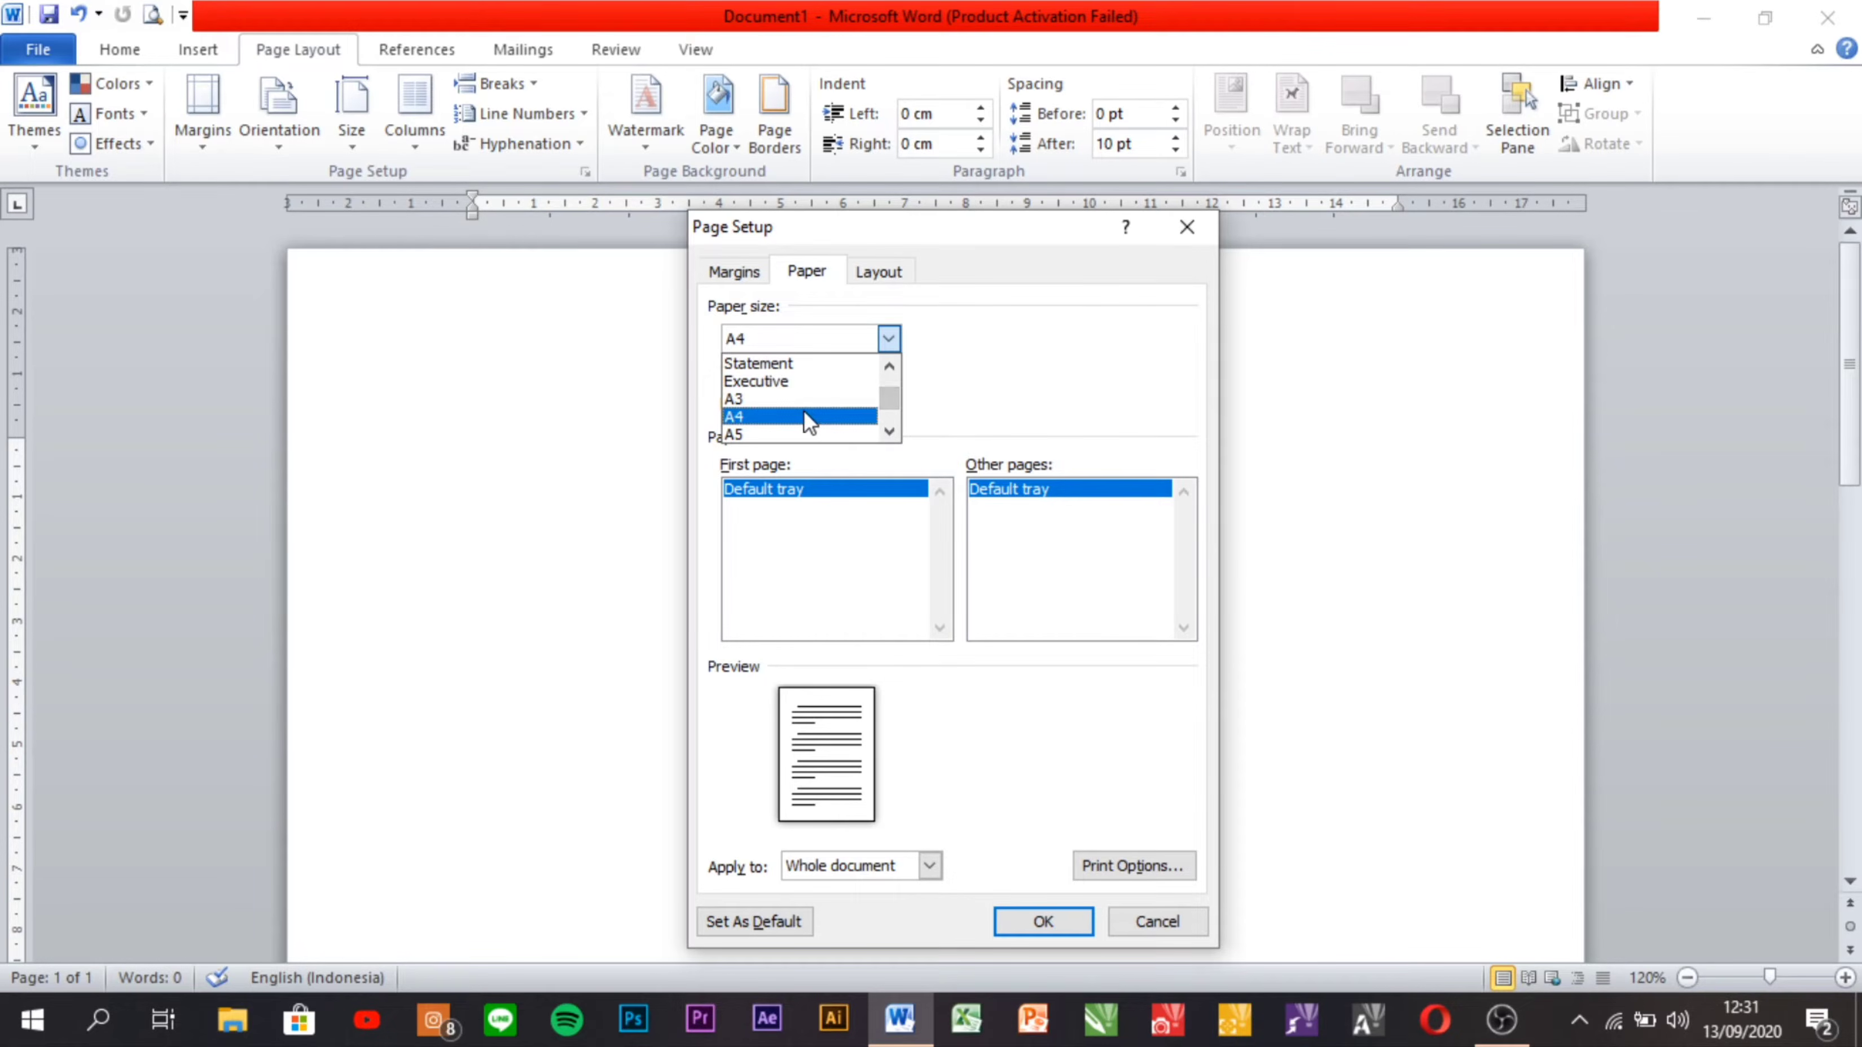
pyautogui.click(803, 414)
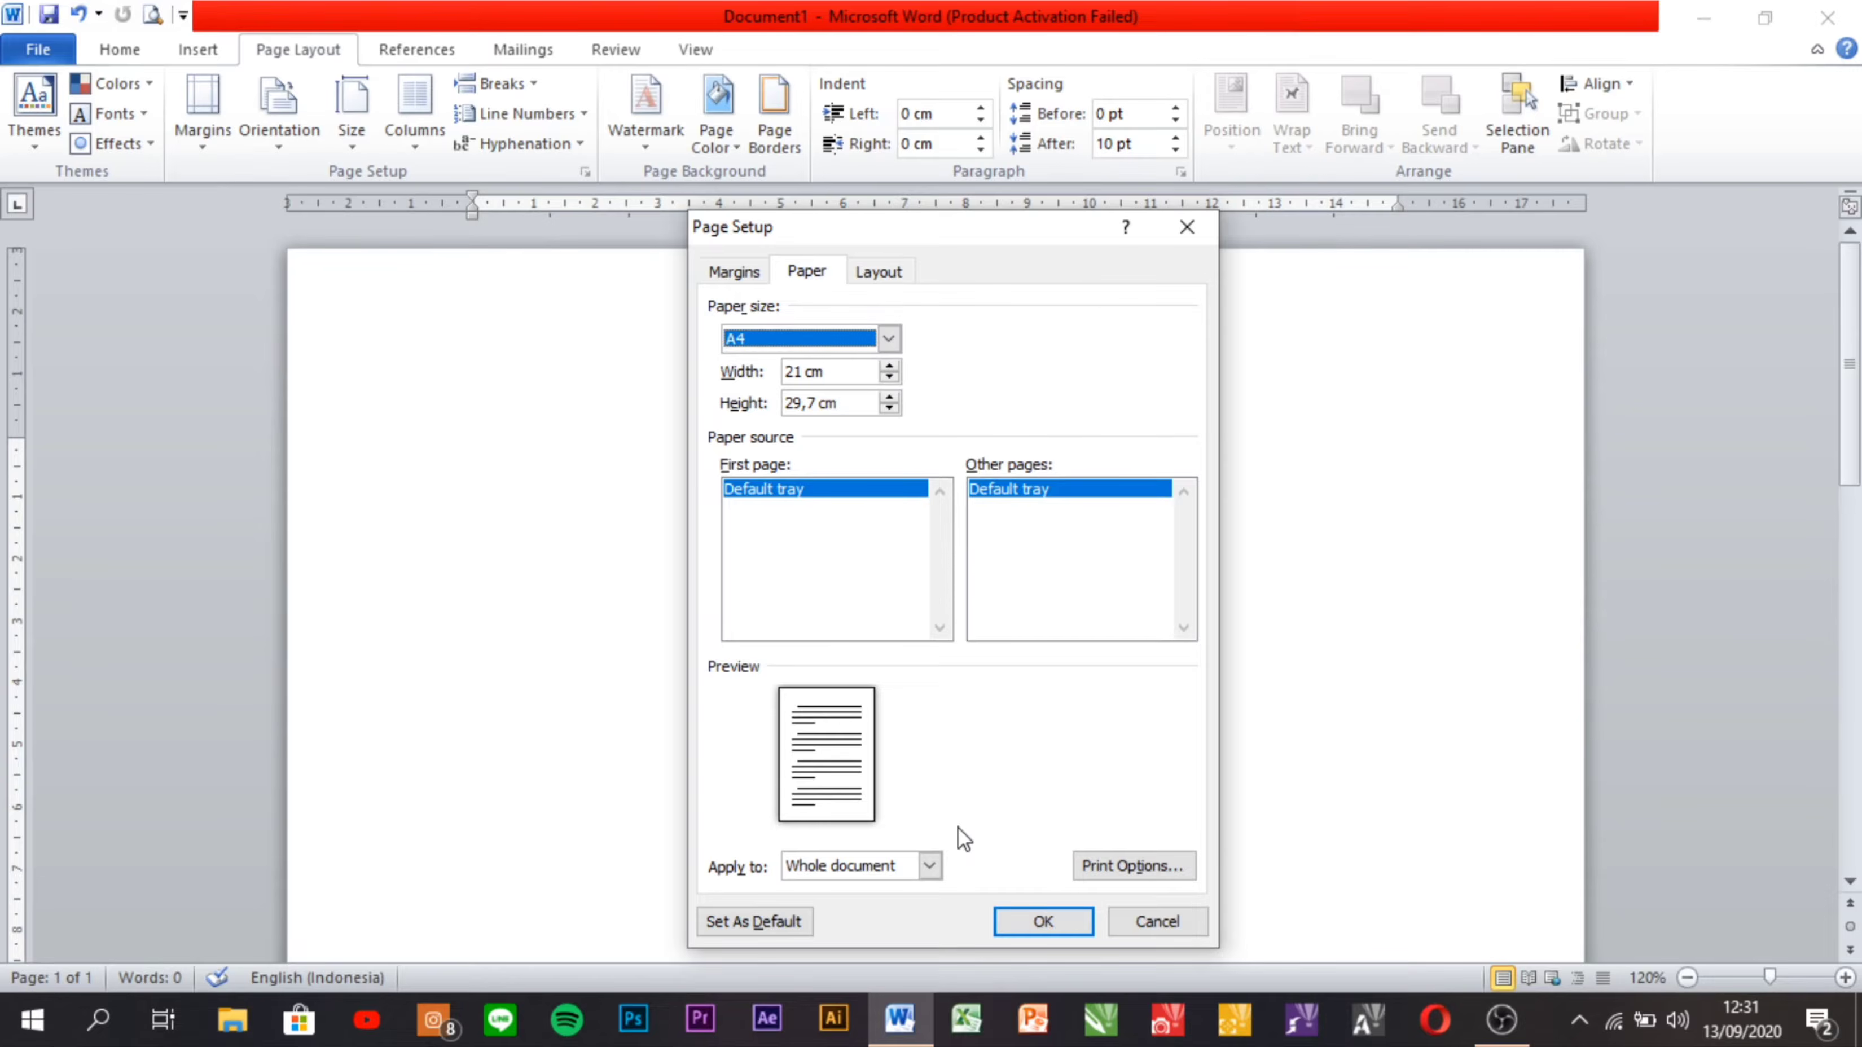
pyautogui.click(1040, 922)
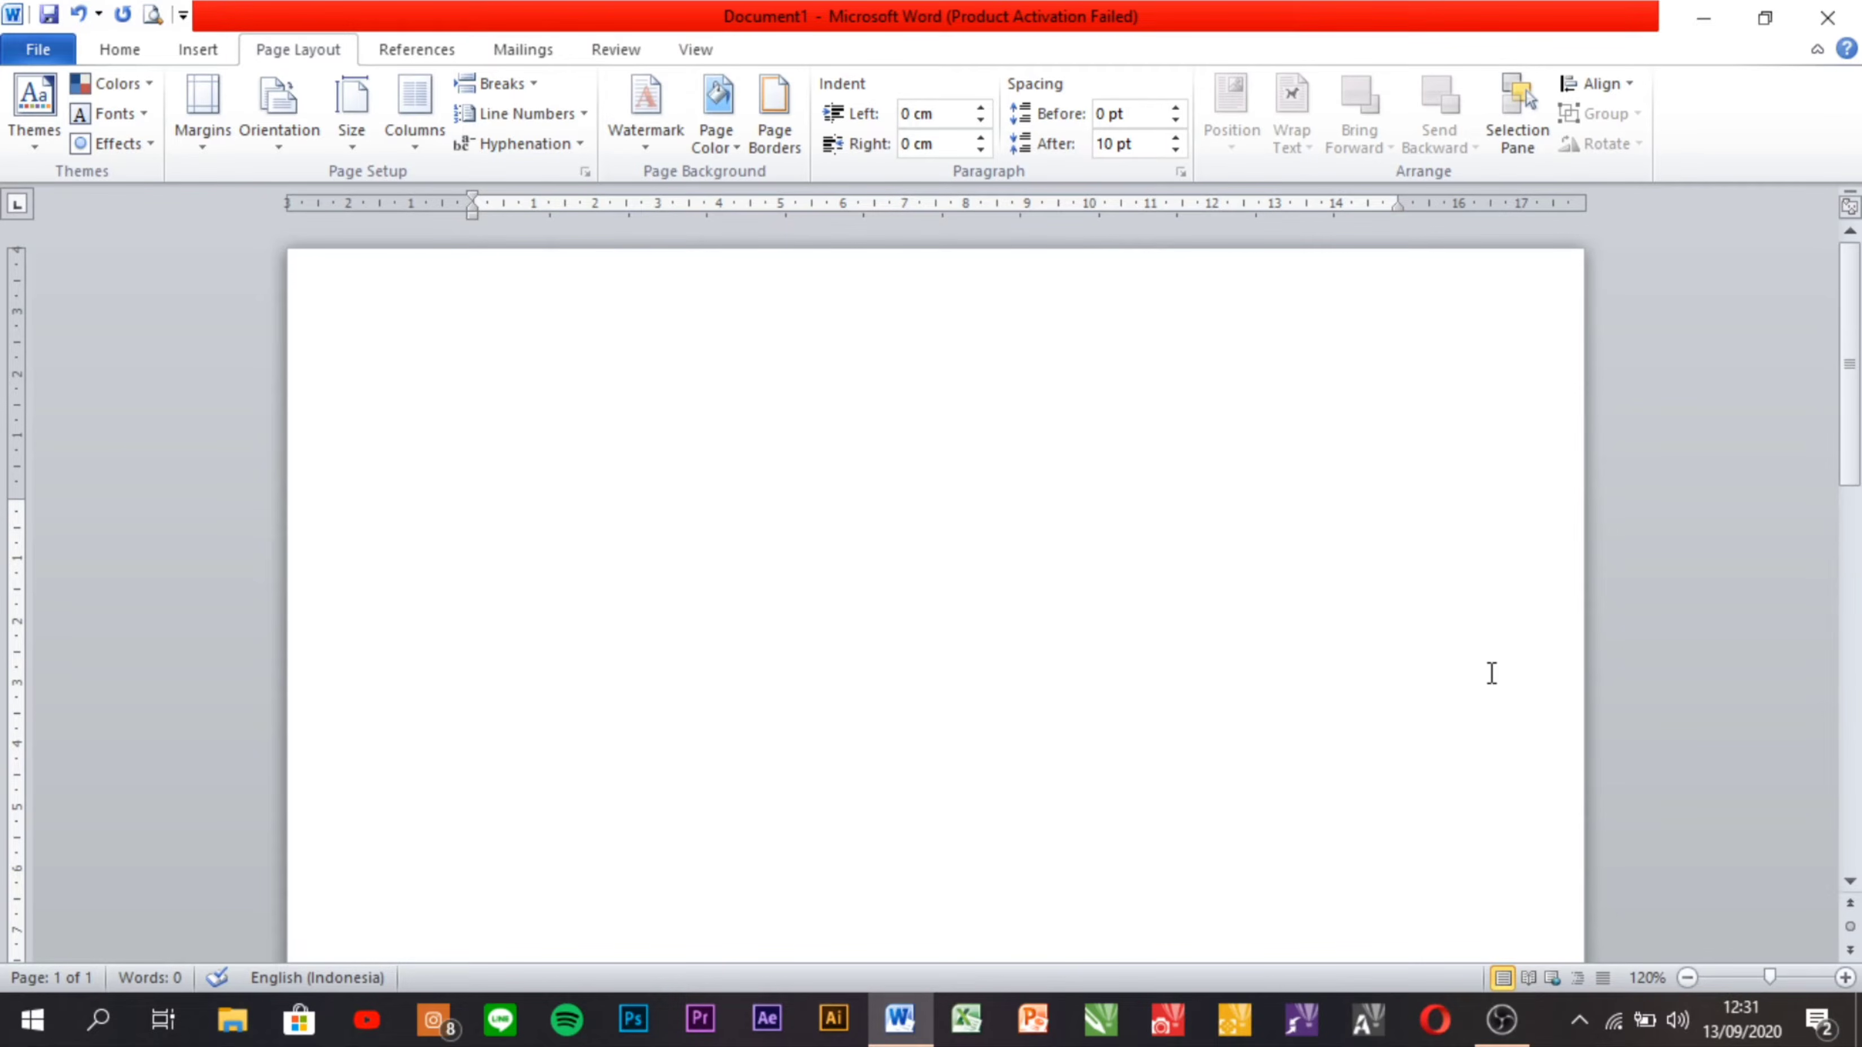
# Enter the cover heading "LAPORAN TUGAS AKHIR" on the first line of the page.
pyautogui.write('LAPORAN')
pyautogui.write('TUGA')
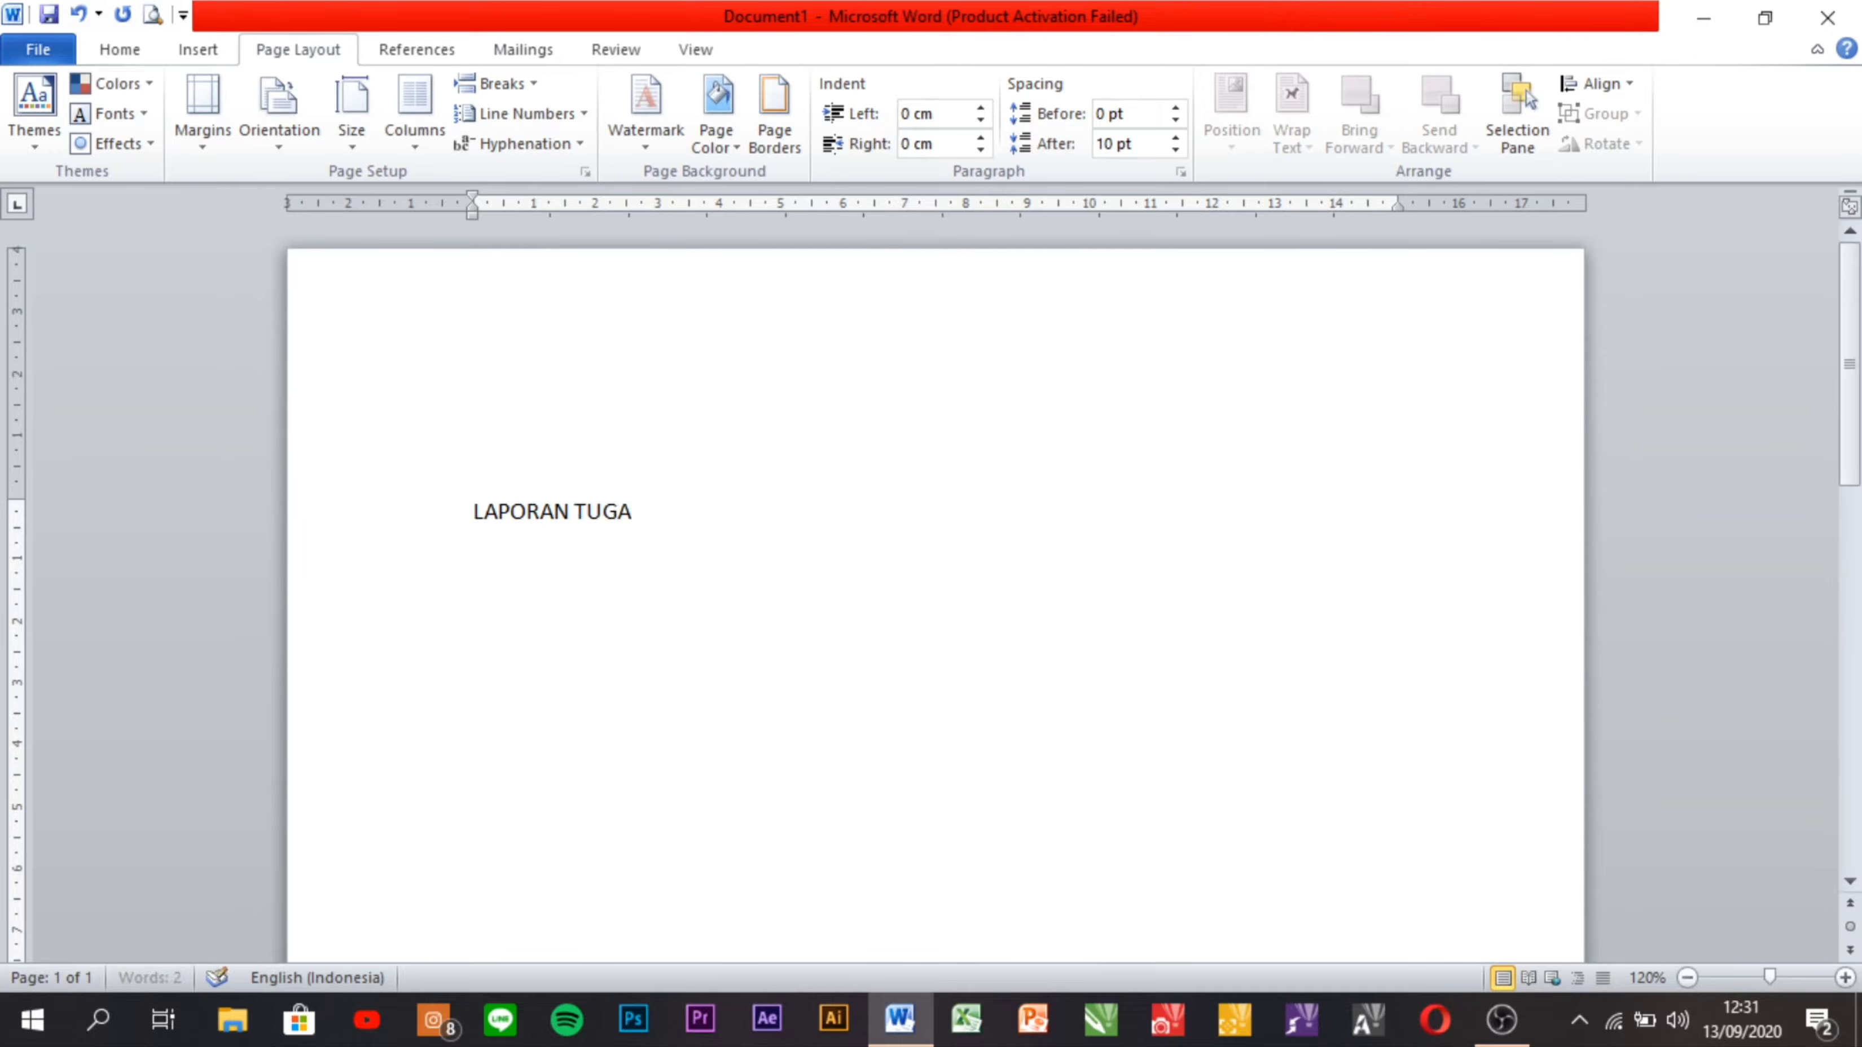
pyautogui.write('S AKHIR')
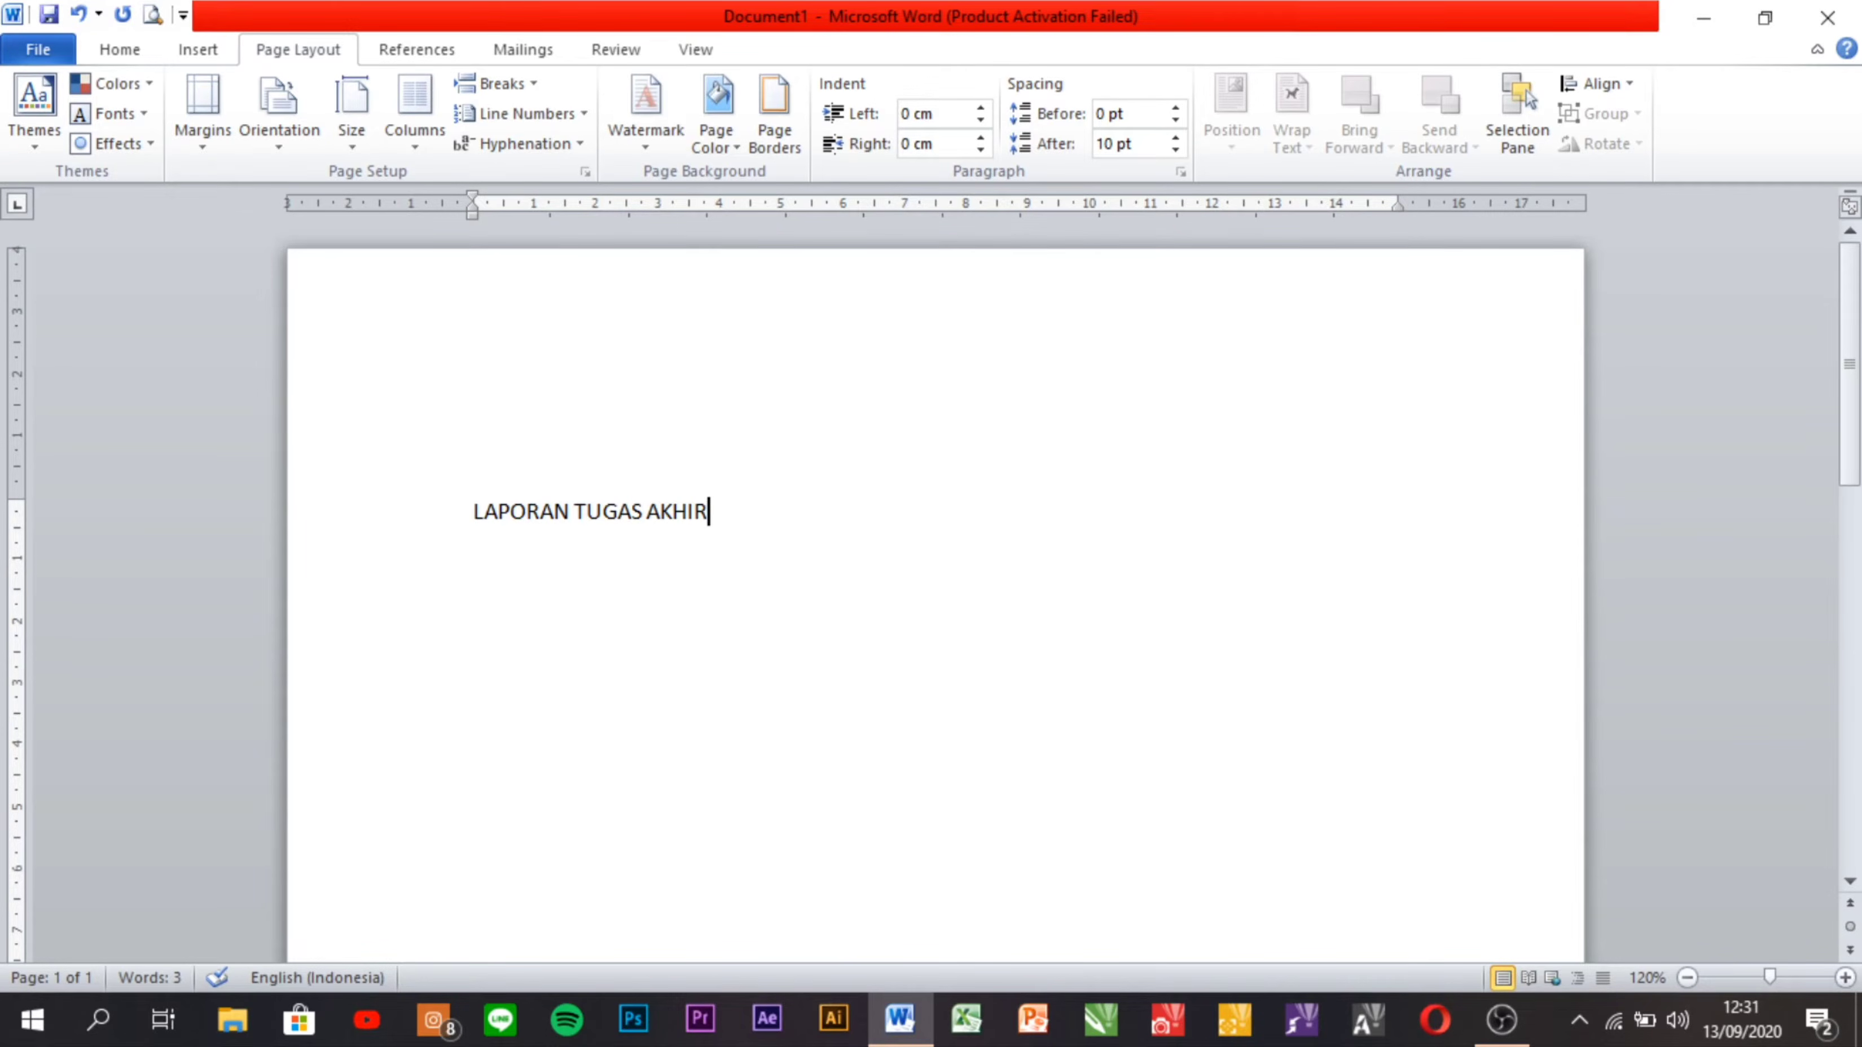
# One blank line below the heading, enter the report title "PENGARUH PERKEMBANGAN EKONOMI SELAMA MASA PANDEMI COVID-19".
pyautogui.press('Return')
pyautogui.press('Return')
pyautogui.write('PENGARU')
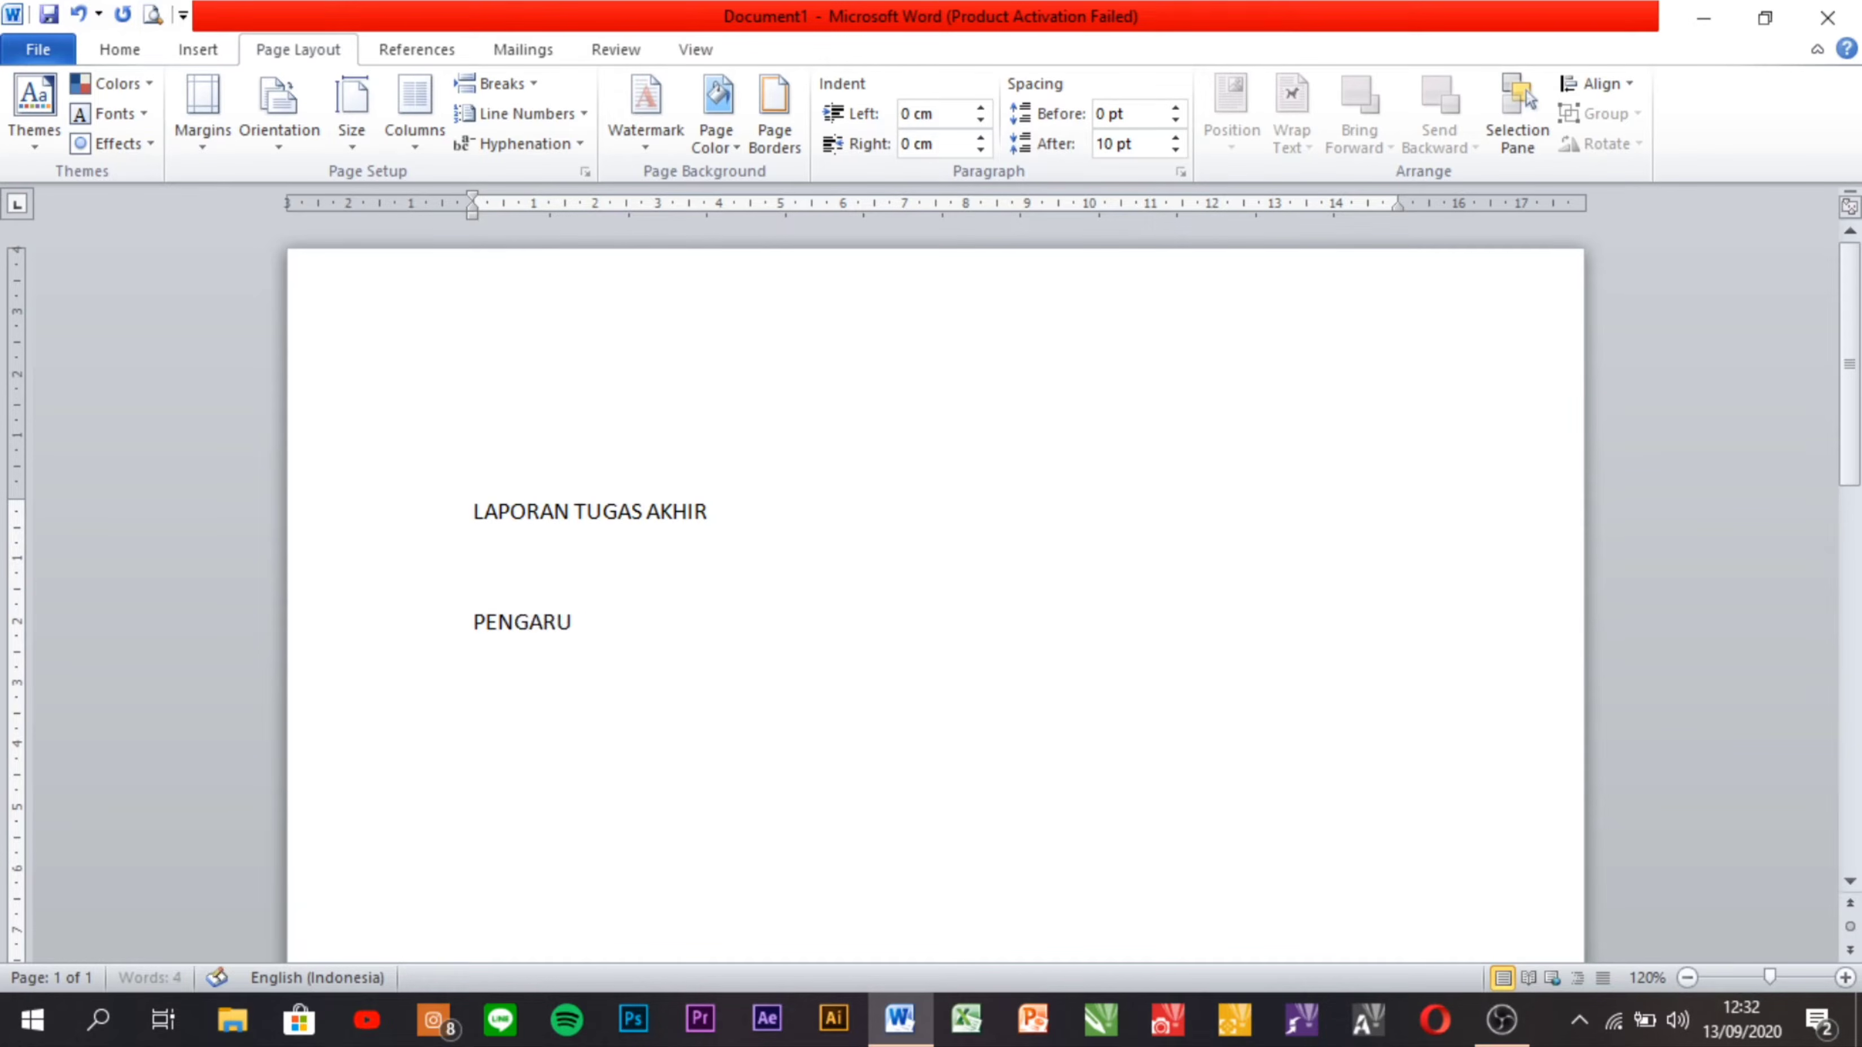
pyautogui.write('H PERKEMBANGAN ')
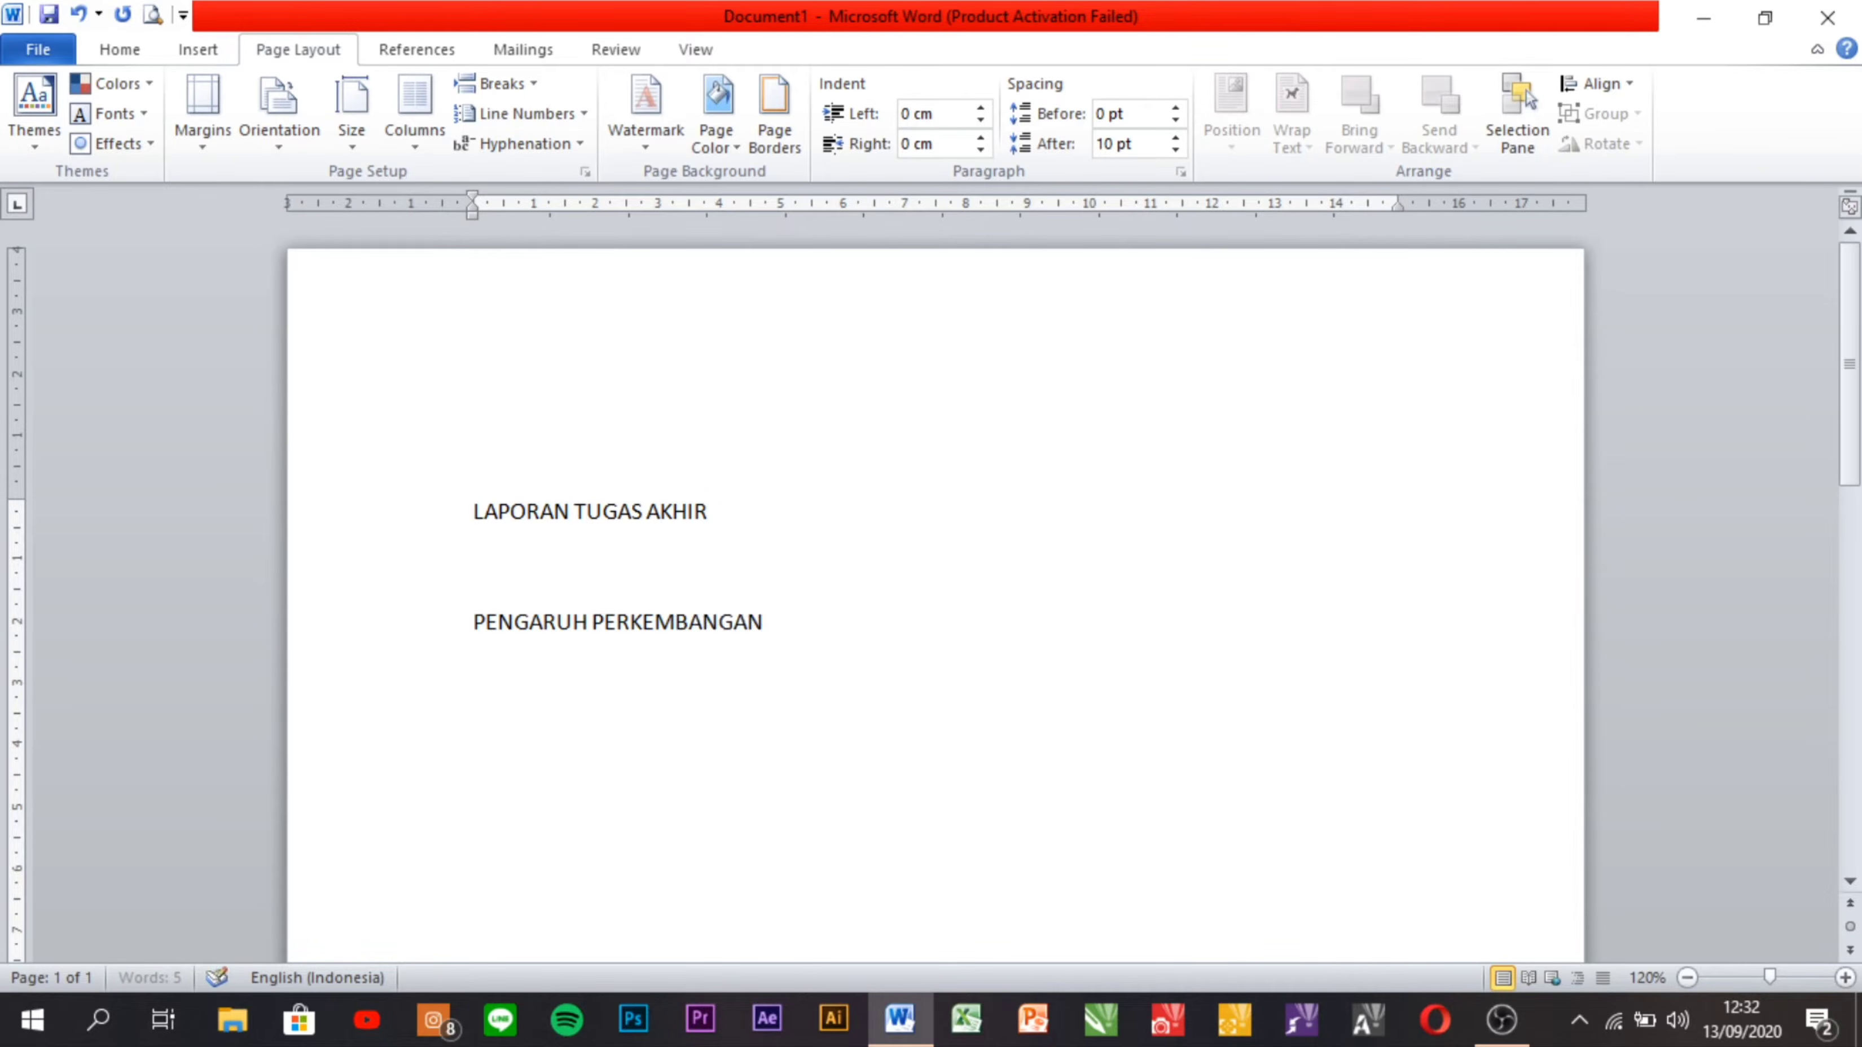
pyautogui.write('EKONO')
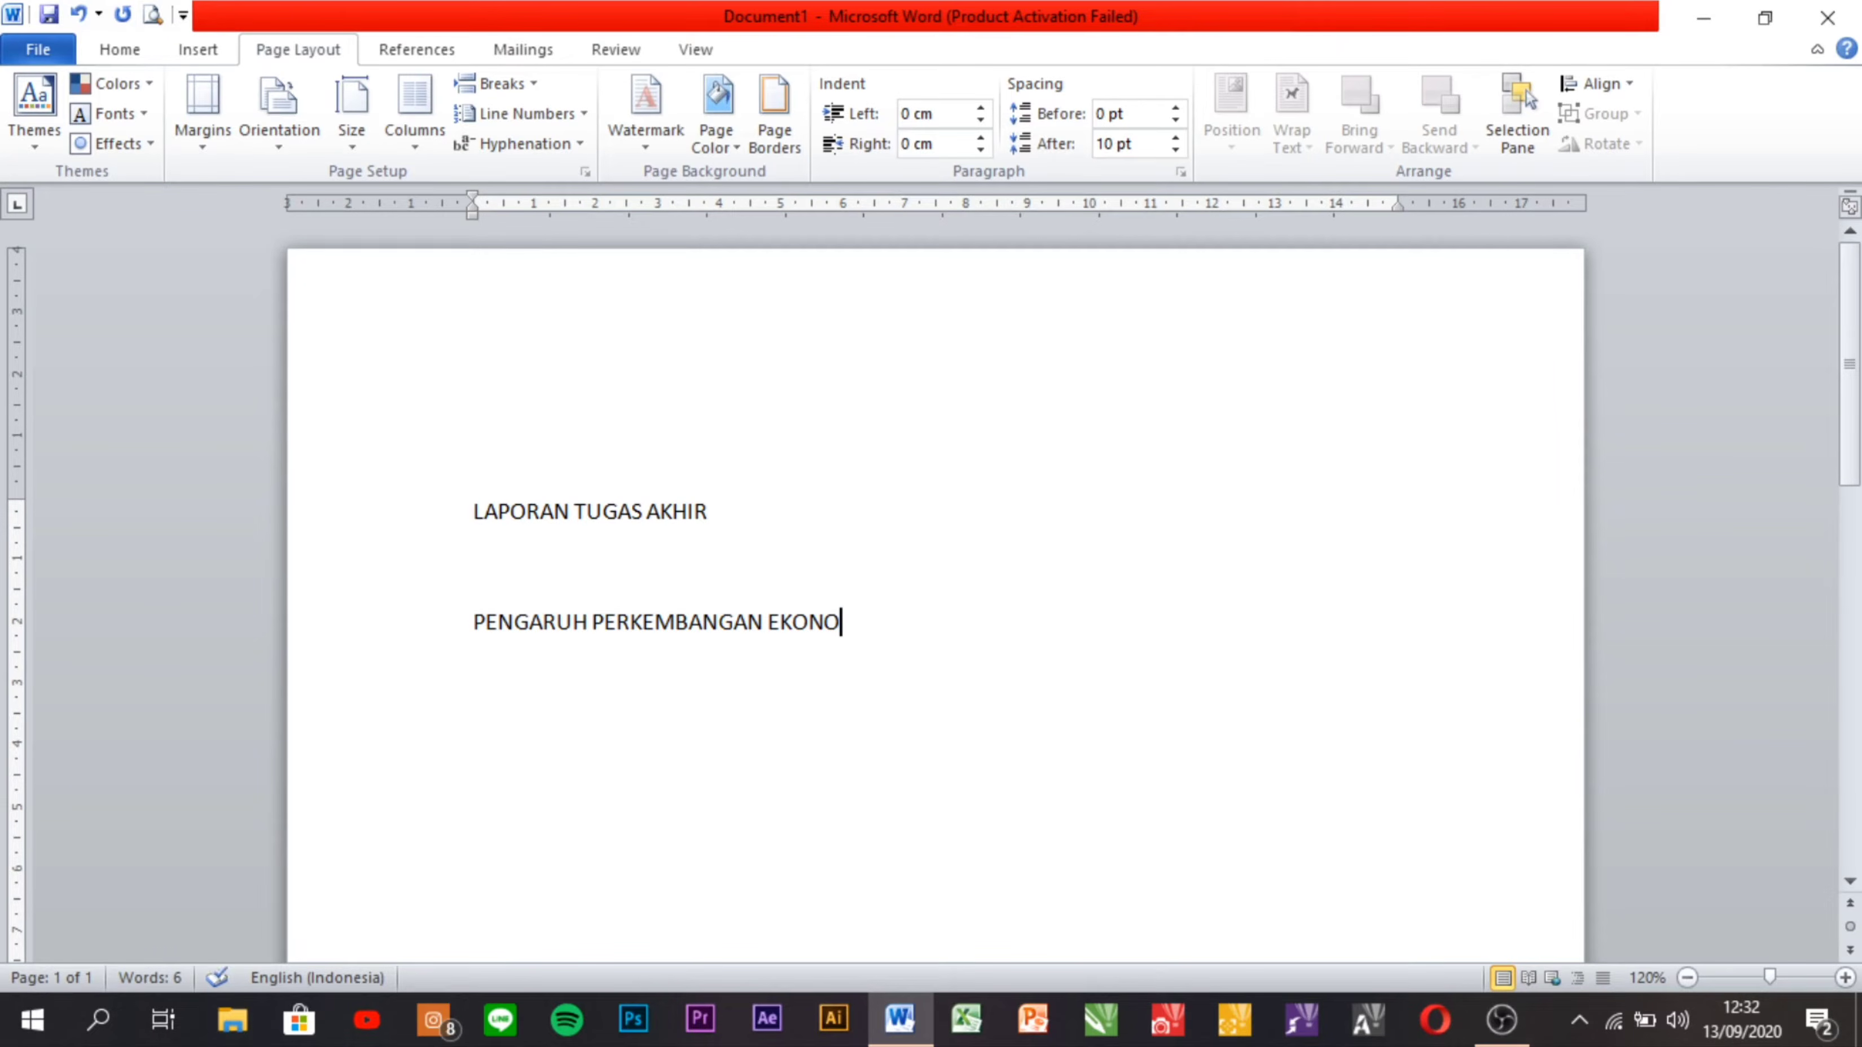
pyautogui.write('MI SELA')
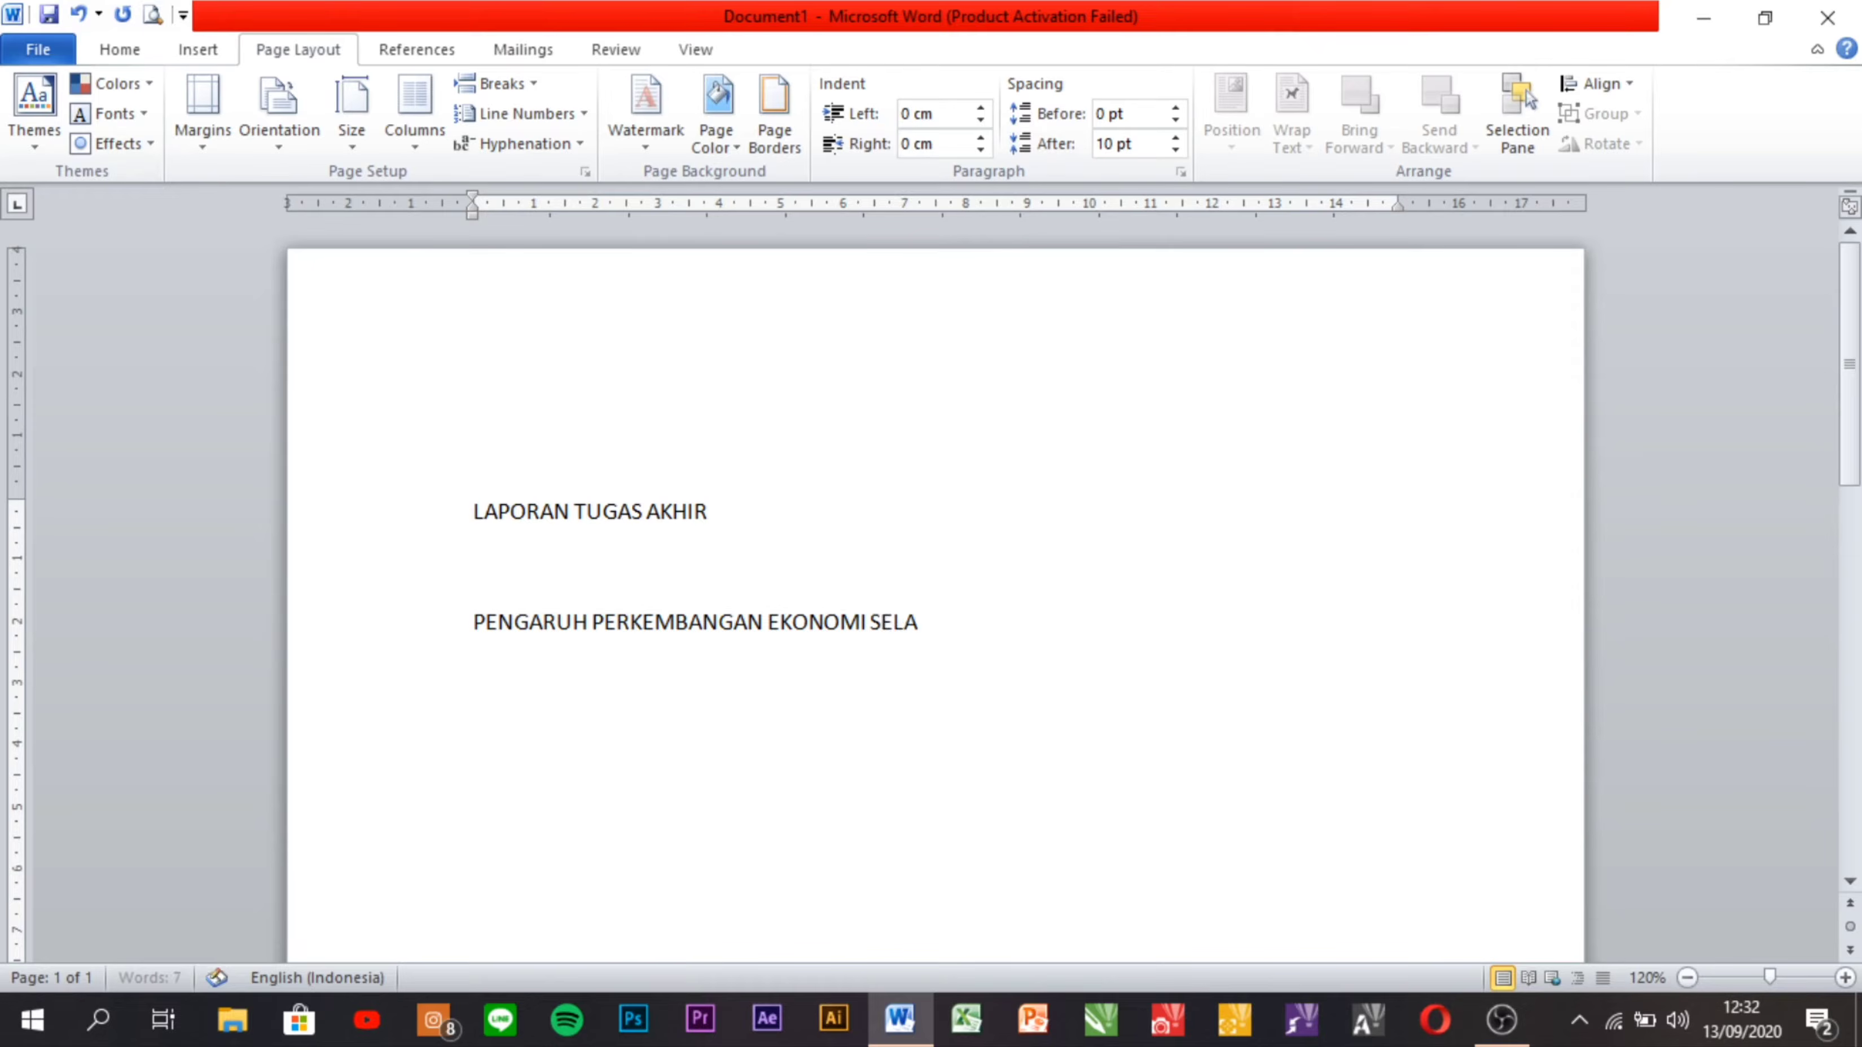
pyautogui.write('MA MASA PAND')
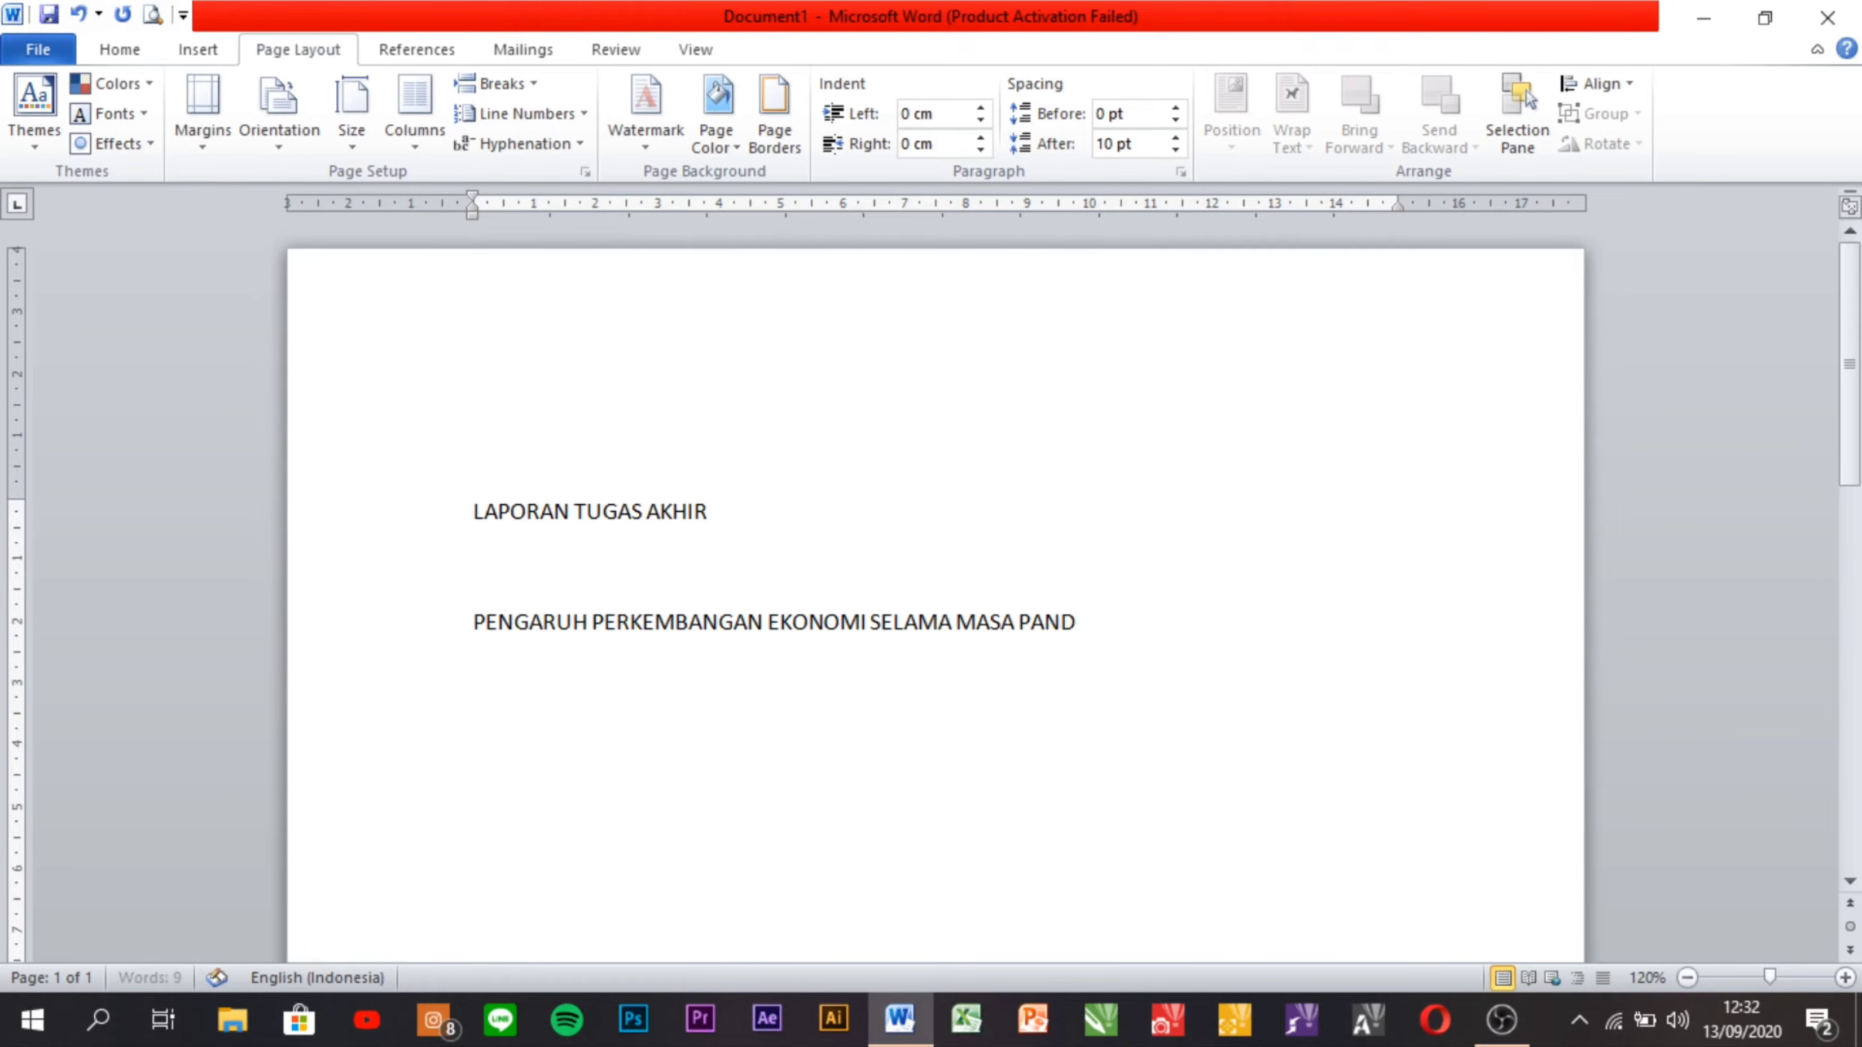
pyautogui.write('EMI COVID-')
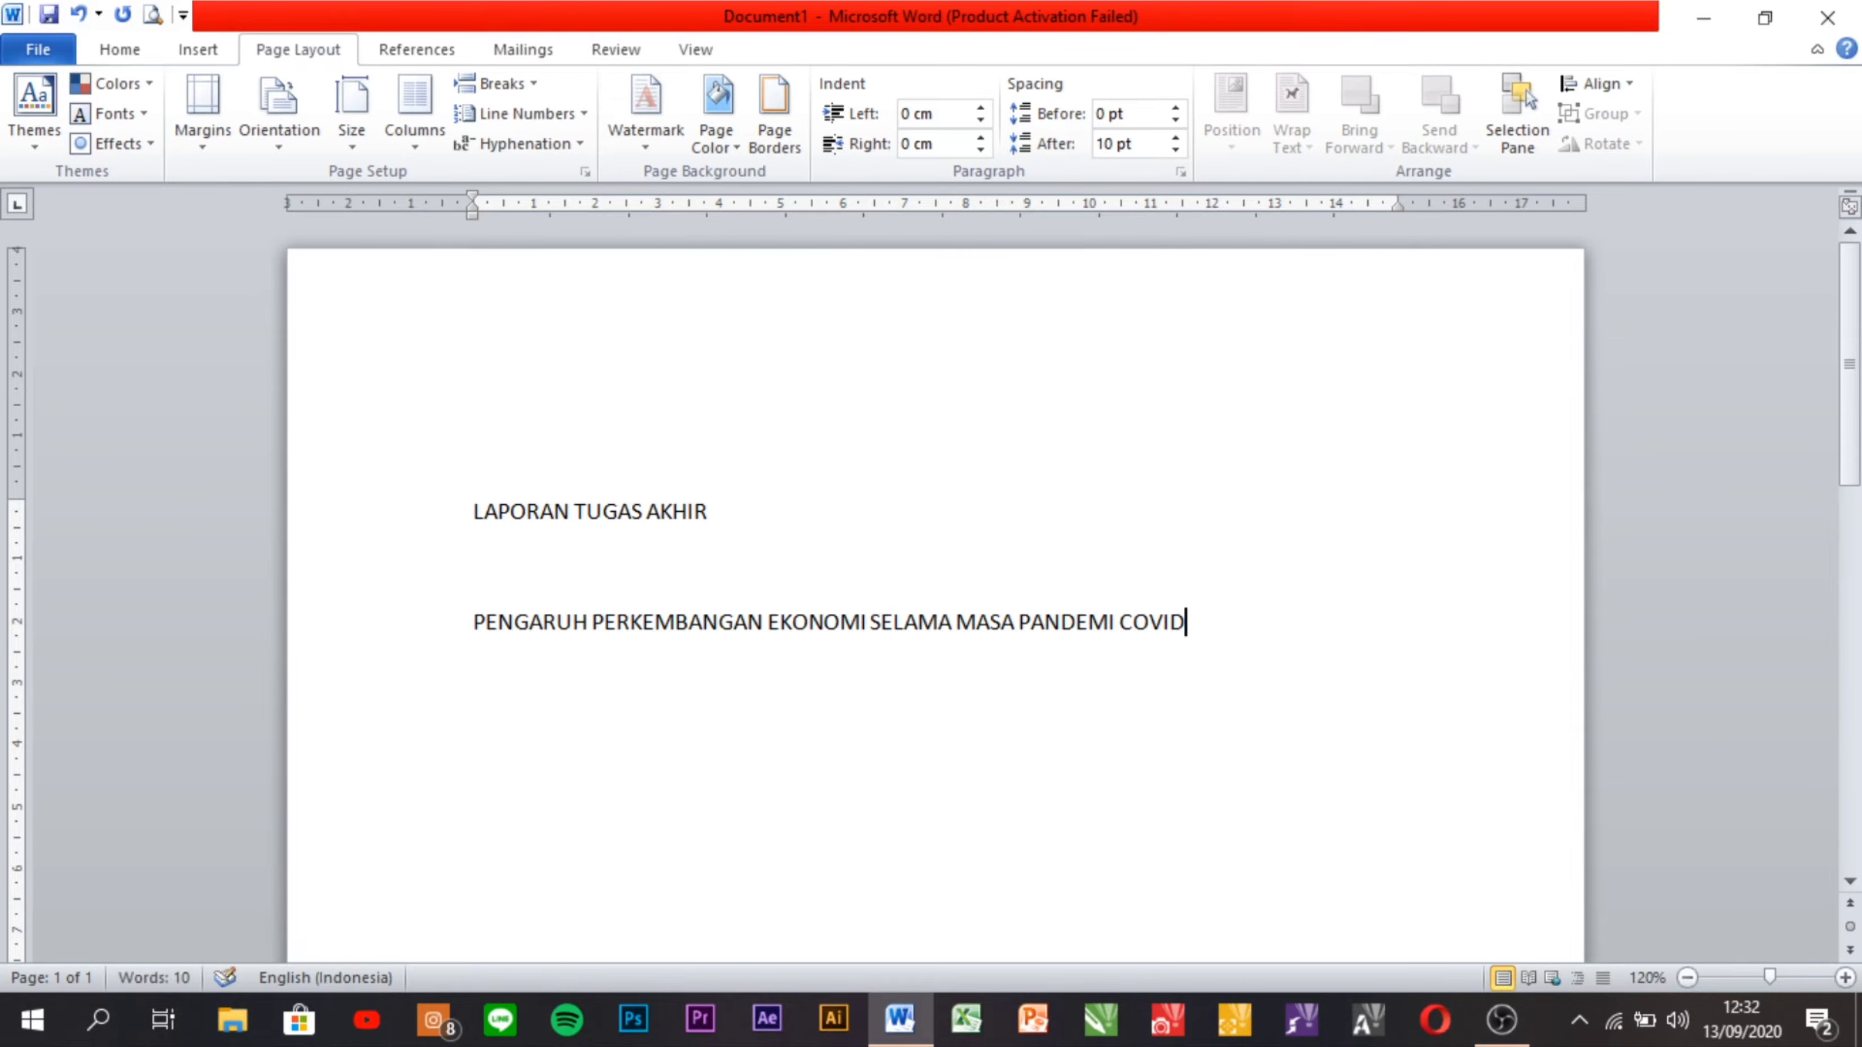
pyautogui.write('19')
# Leave two blank lines below the report title and enter the logo placeholder "INSERT LOGO INSTANSI ATAU SEKOLAH".
pyautogui.press('Return')
pyautogui.press('Return')
pyautogui.write('INSERT')
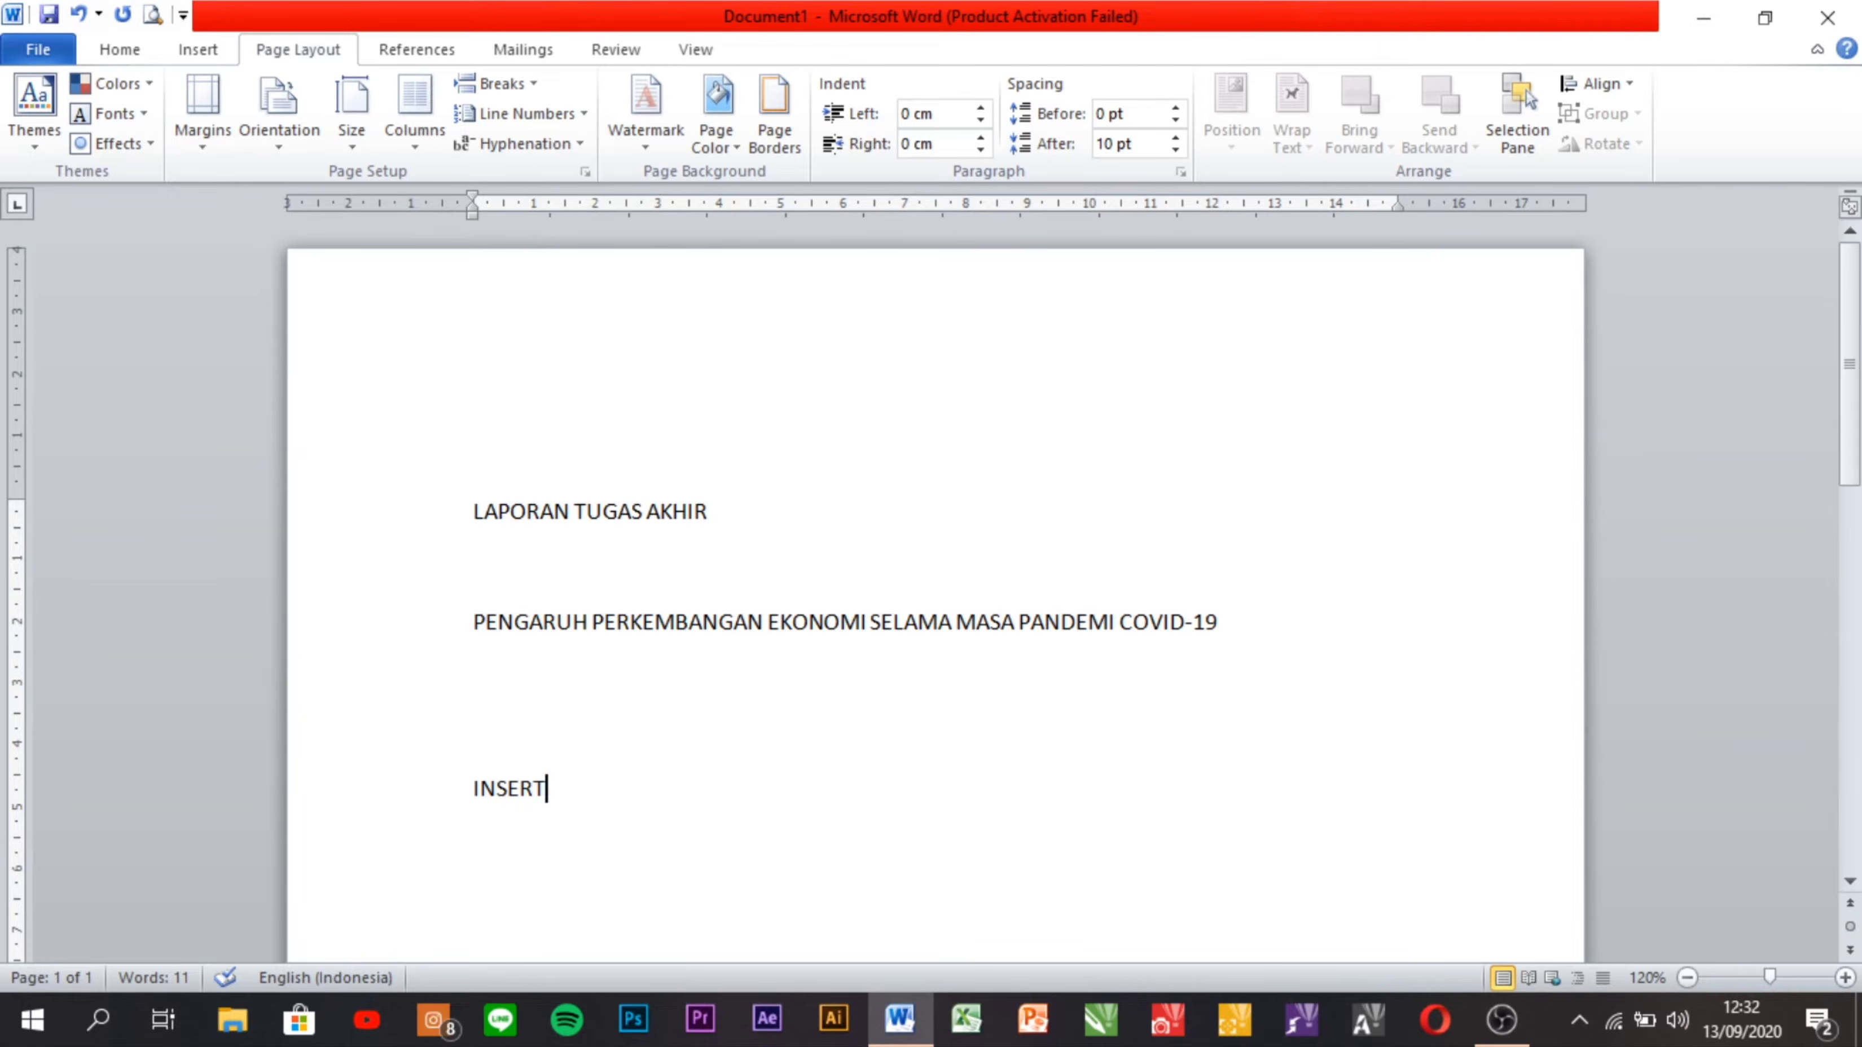
pyautogui.write(' LOGO INST')
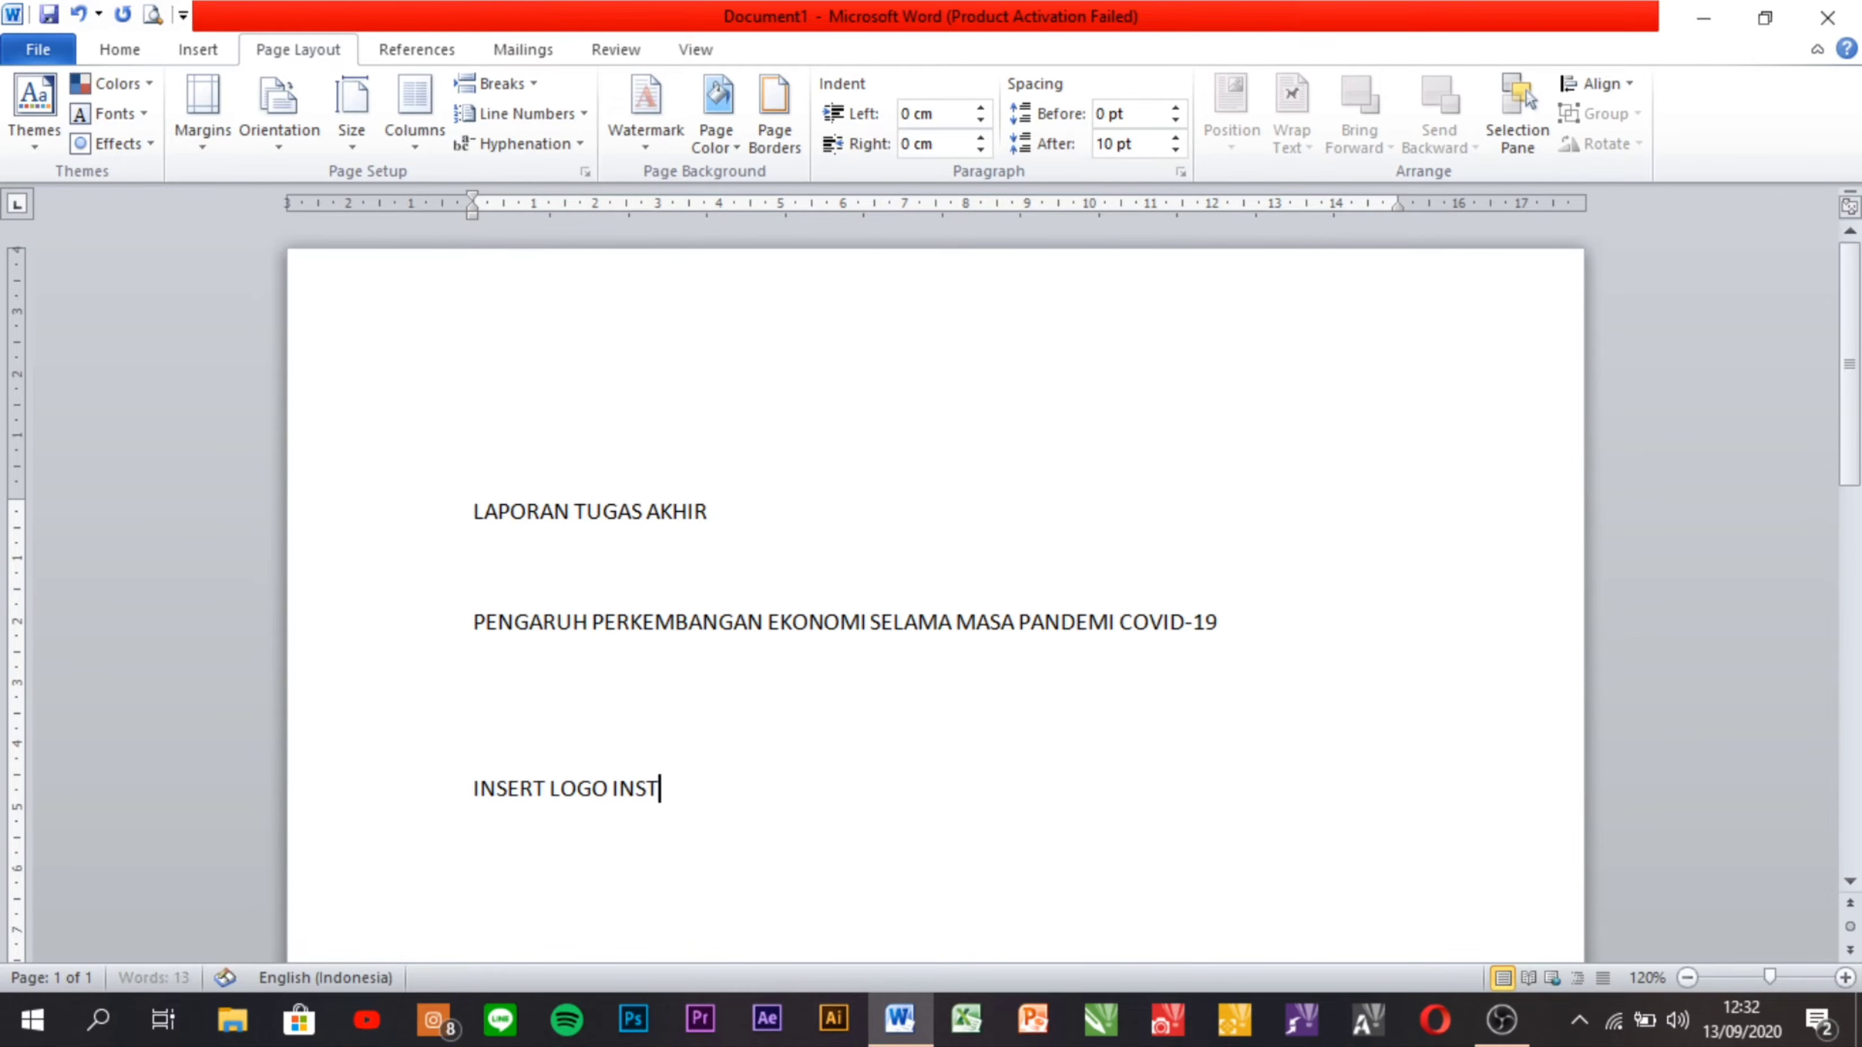
pyautogui.write('ANSI ATAU SEKOLAH')
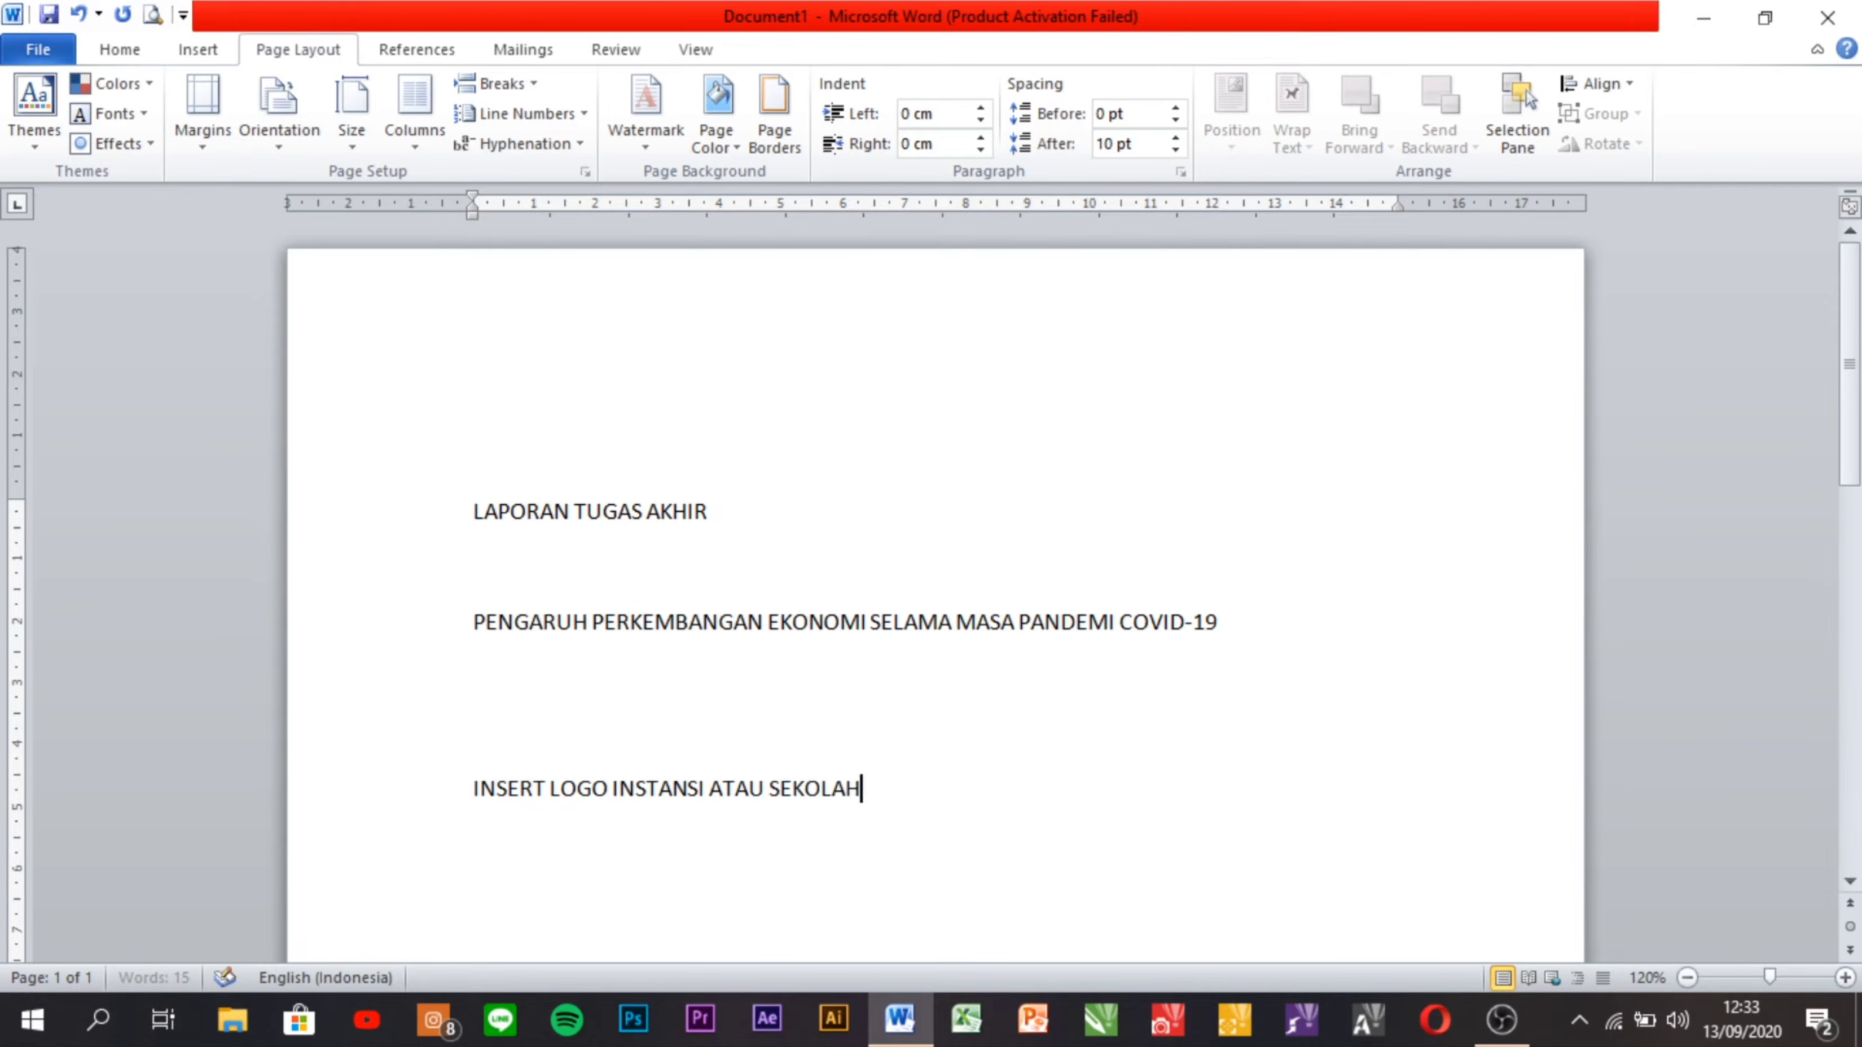
# Leave two blank lines below the logo placeholder and enter the label "DISUSUN OLEH :".
pyautogui.press('Return')
pyautogui.press('Return')
pyautogui.press('Return')
pyautogui.write('DISUSU')
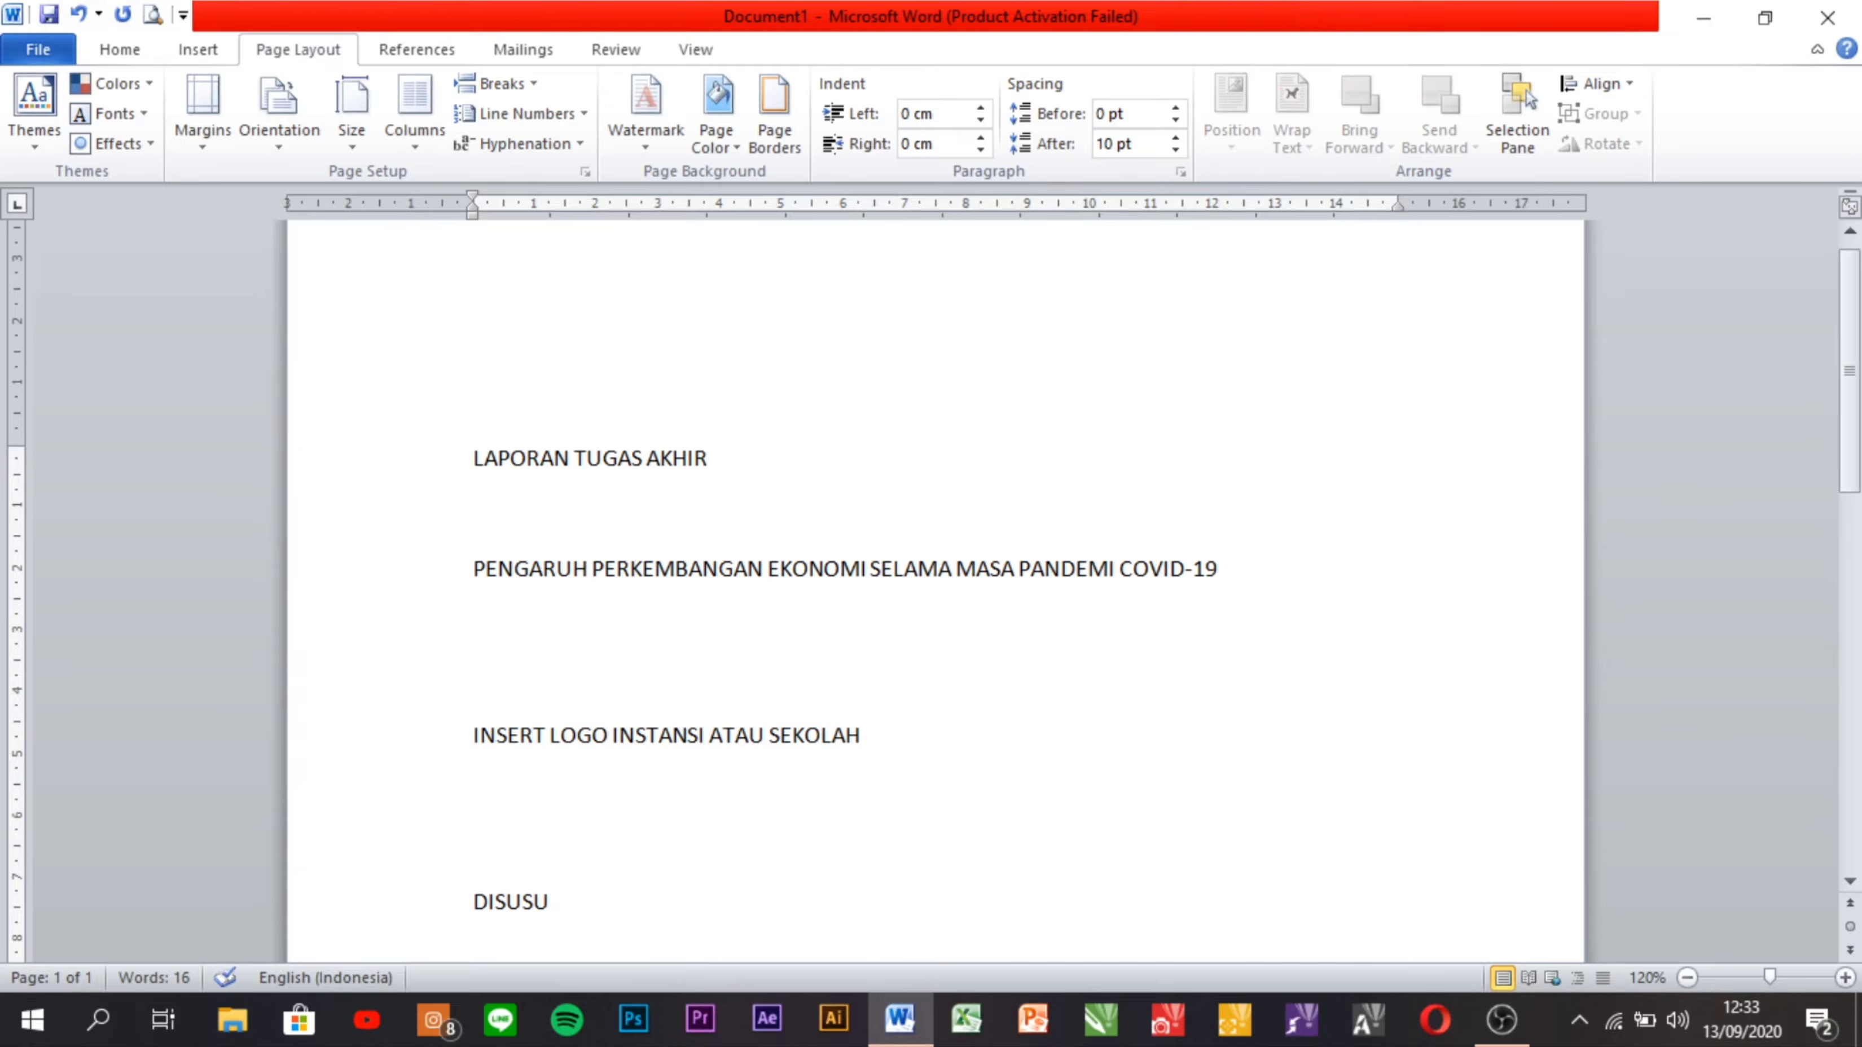
pyautogui.write('N OLEH :')
pyautogui.scroll(-1, 1300, 902)
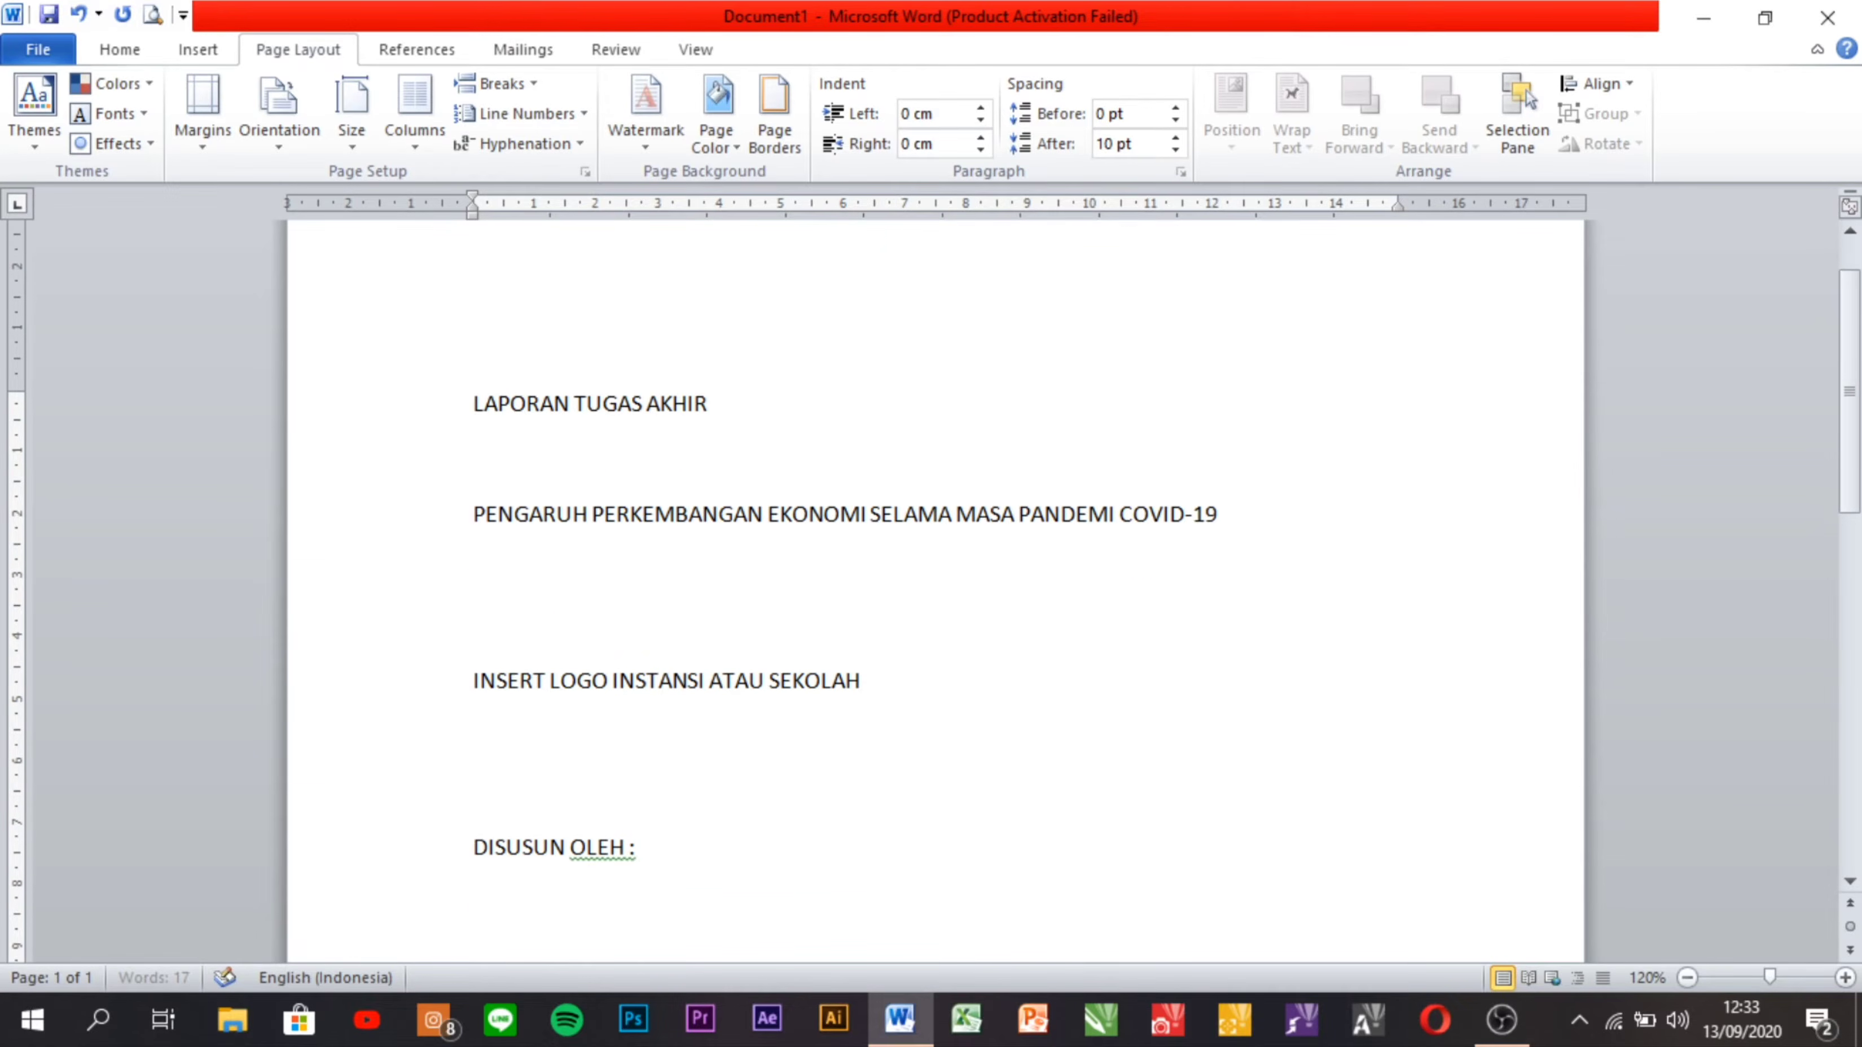
# Below the "DISUSUN OLEH :" label, enter the author's name and, on the following line, "NIS :" with the student number.
pyautogui.press('Return')
pyautogui.write('M')
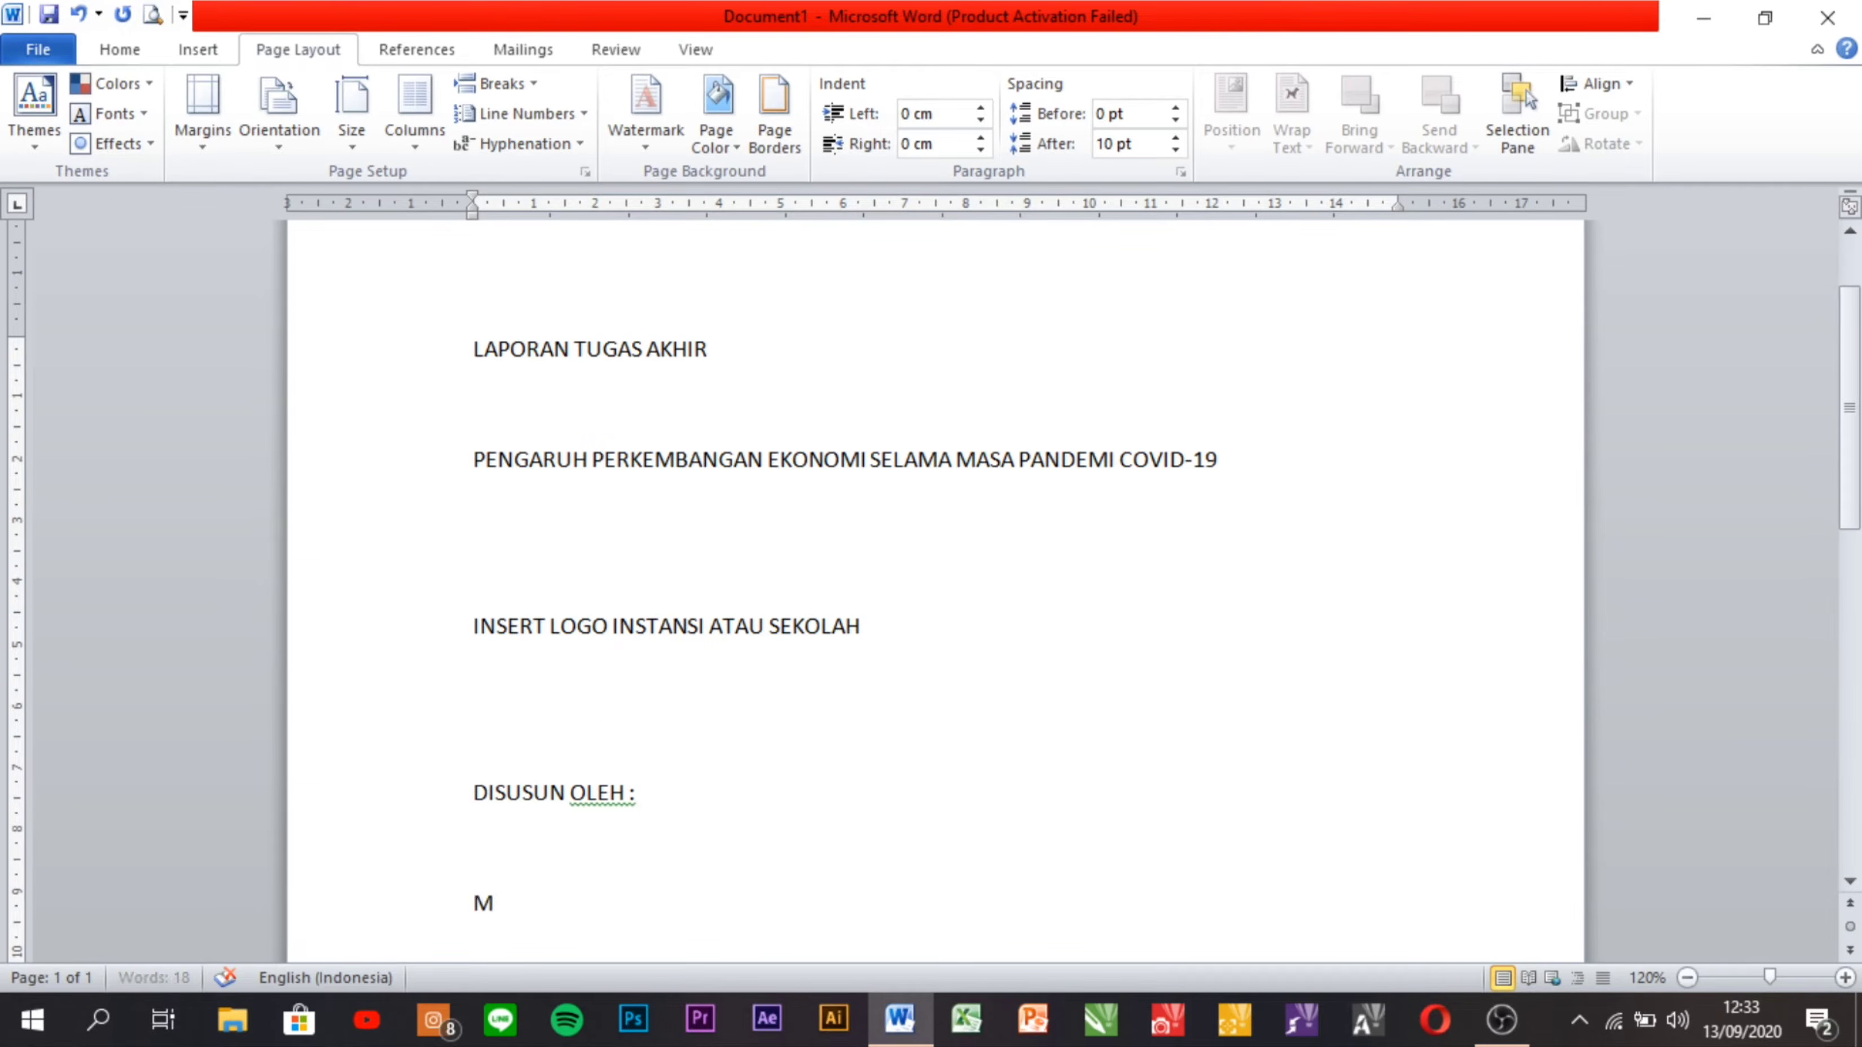
pyautogui.write('ARDIANA')
pyautogui.press('Return')
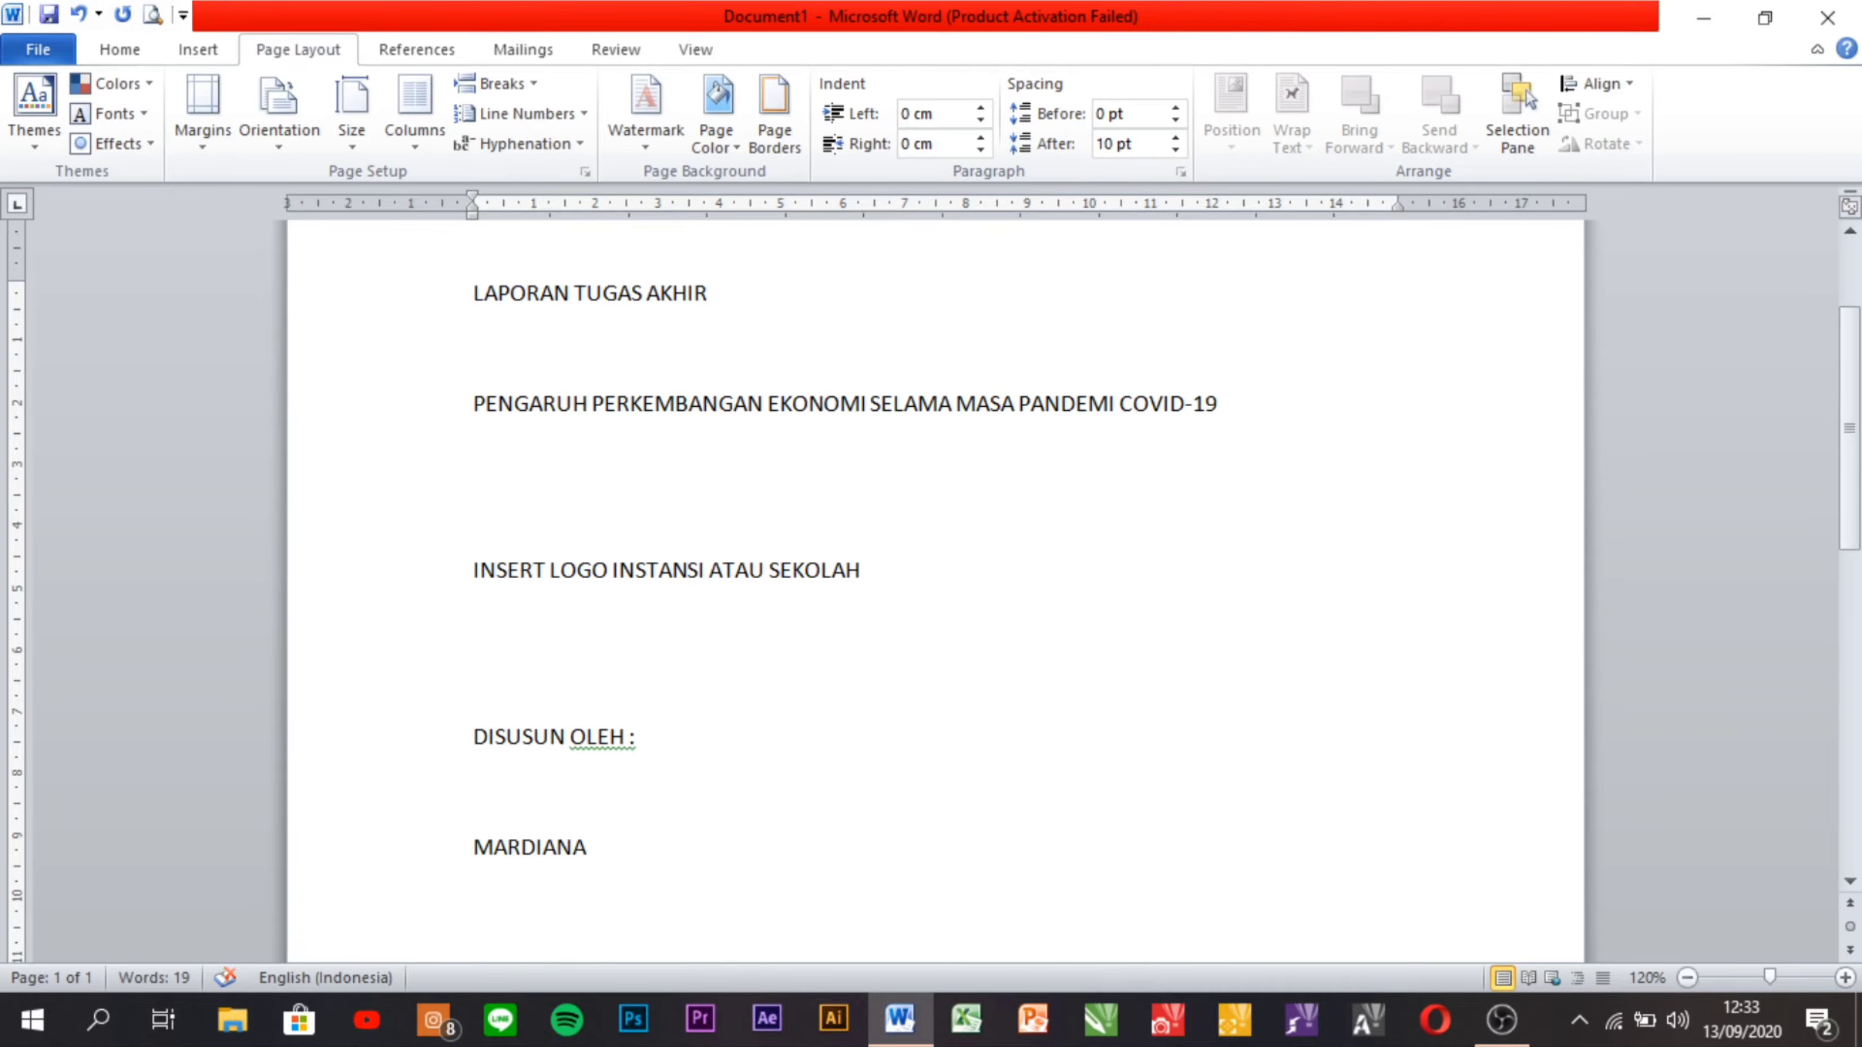
pyautogui.write('NIS : 1001')
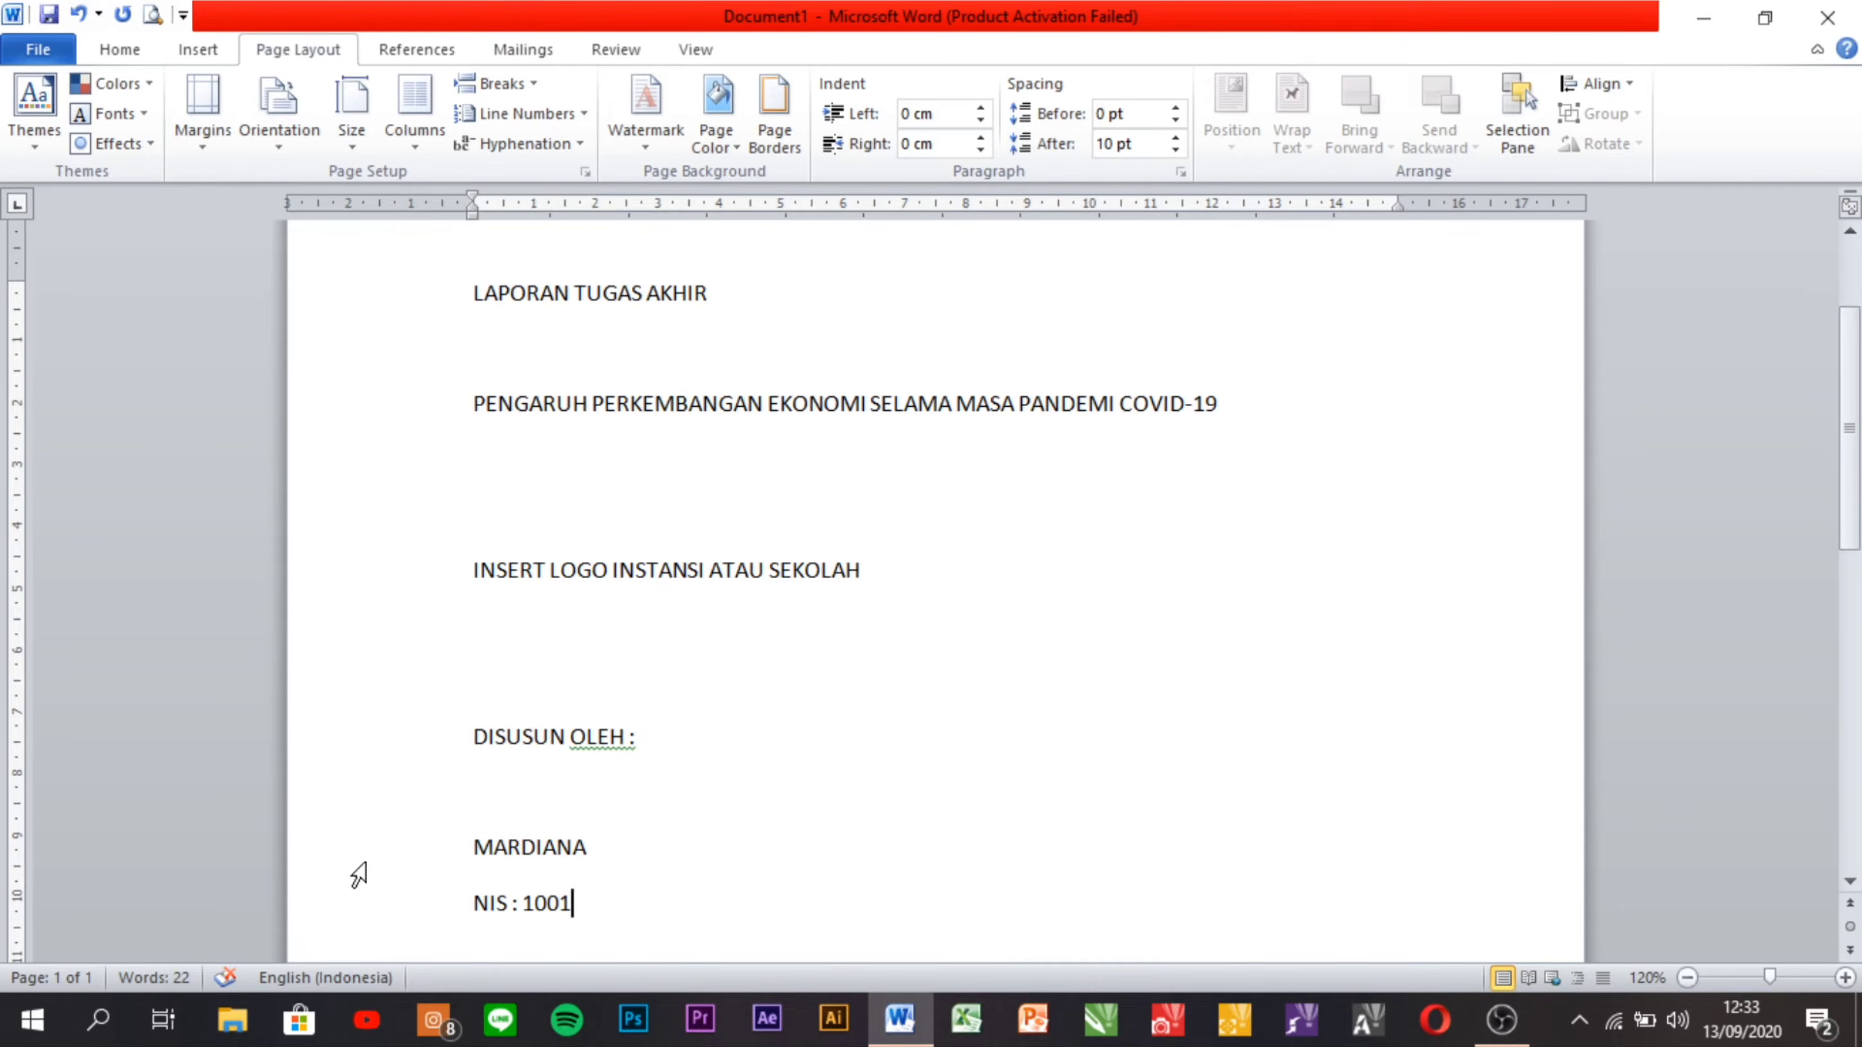
# Add blank lines below the student number to reach the lower part of the cover page.
pyautogui.scroll(-5, 665, 835)
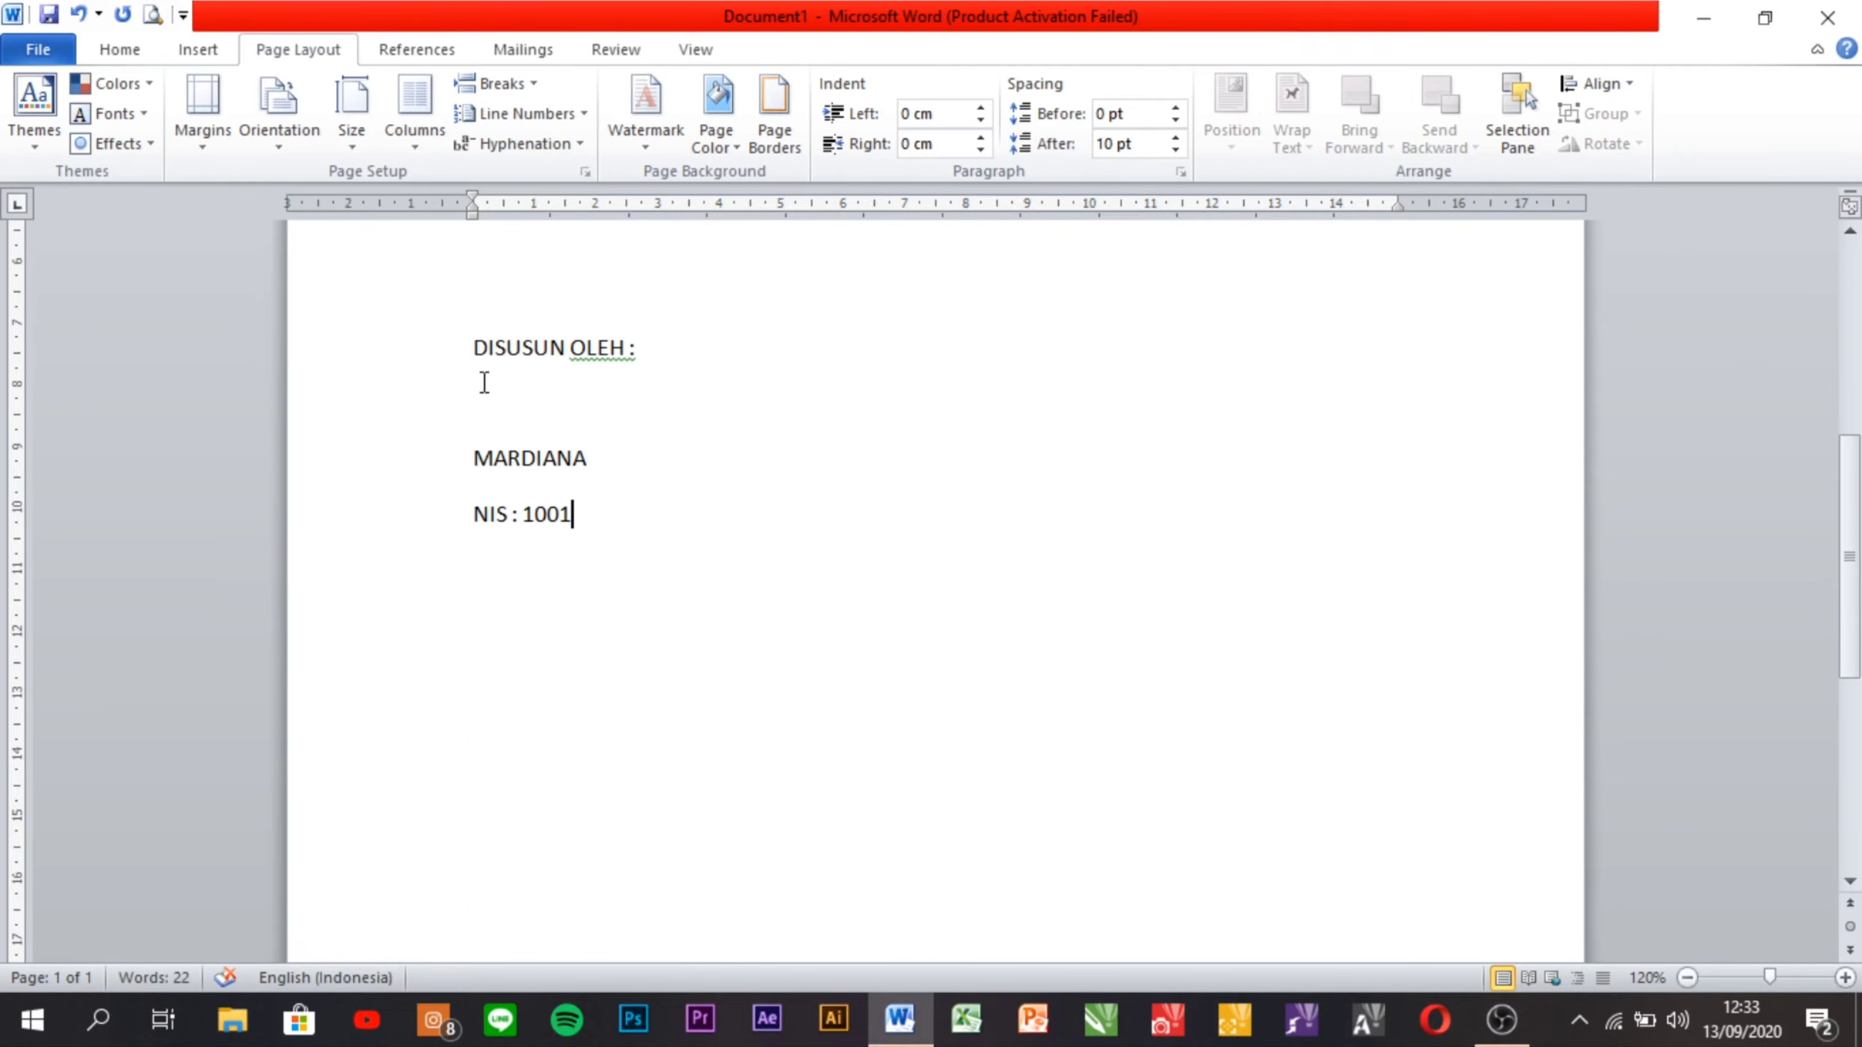
pyautogui.press('Return')
pyautogui.scroll(-2, 1100, 535)
pyautogui.scroll(1, 1092, 542)
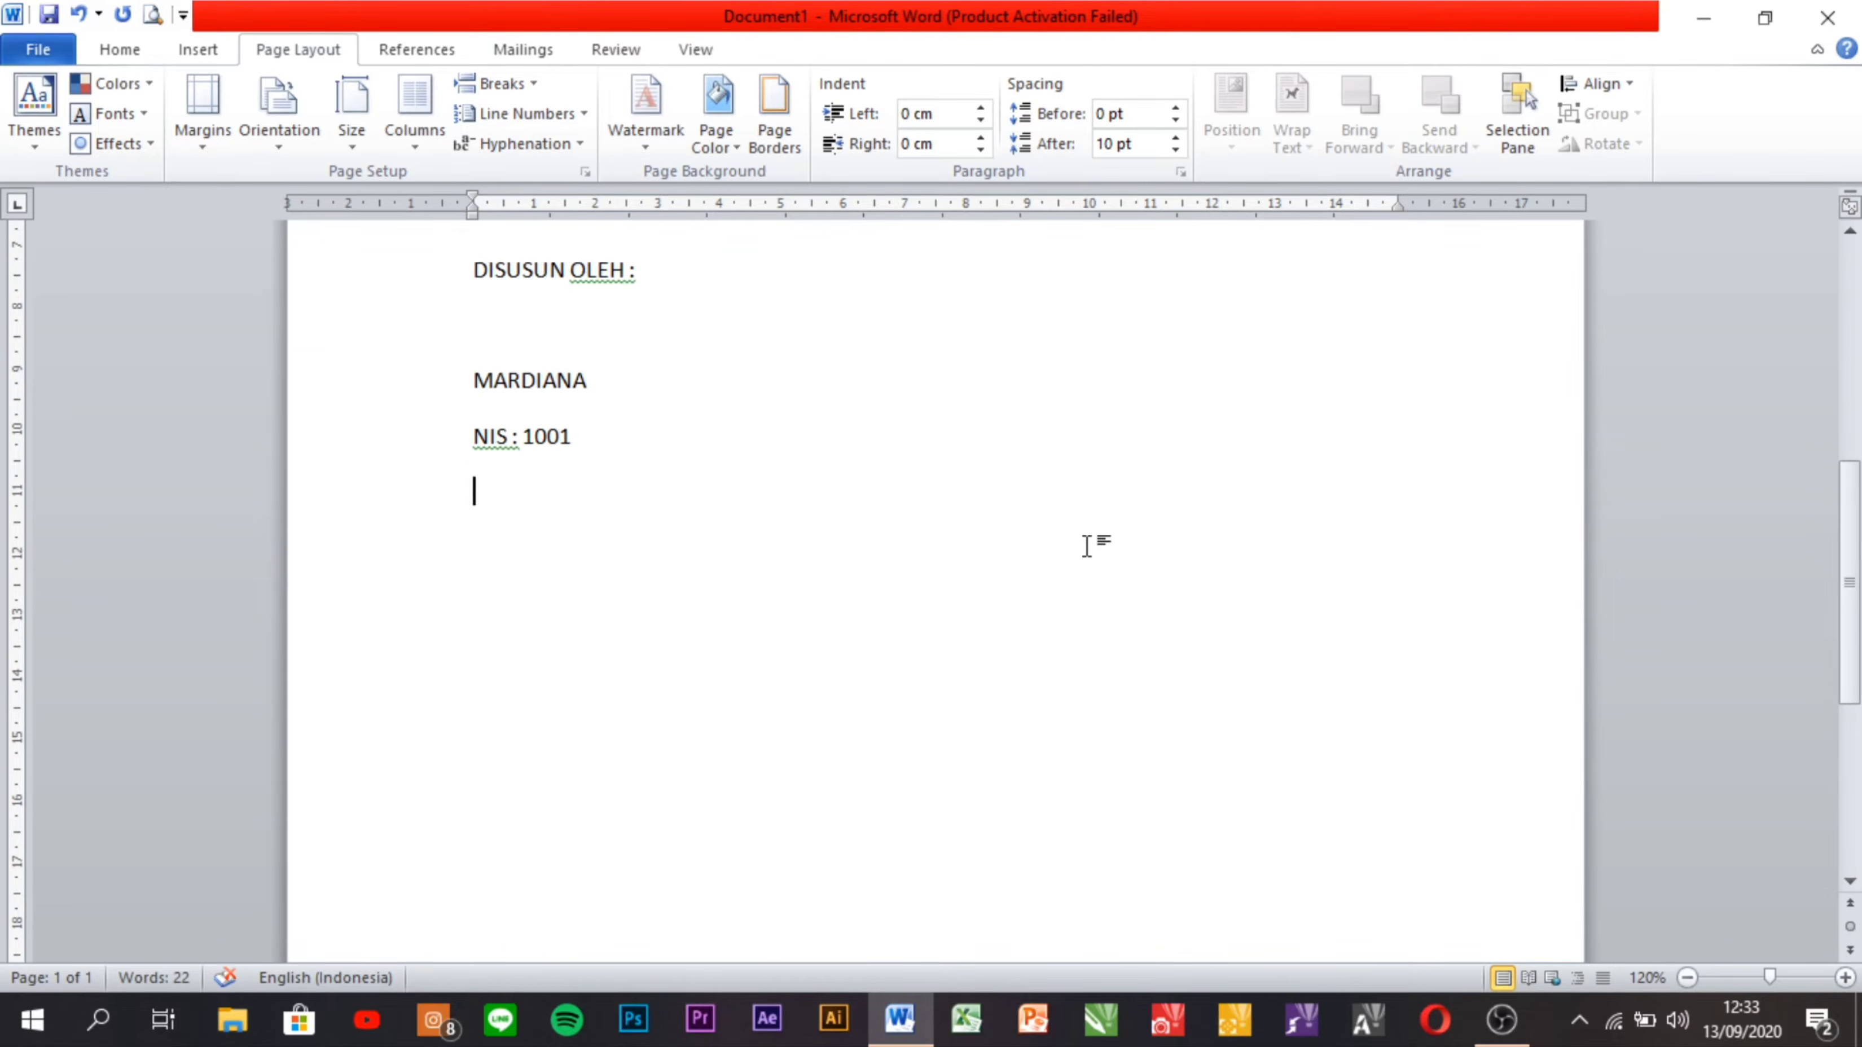
pyautogui.scroll(-5, 1087, 542)
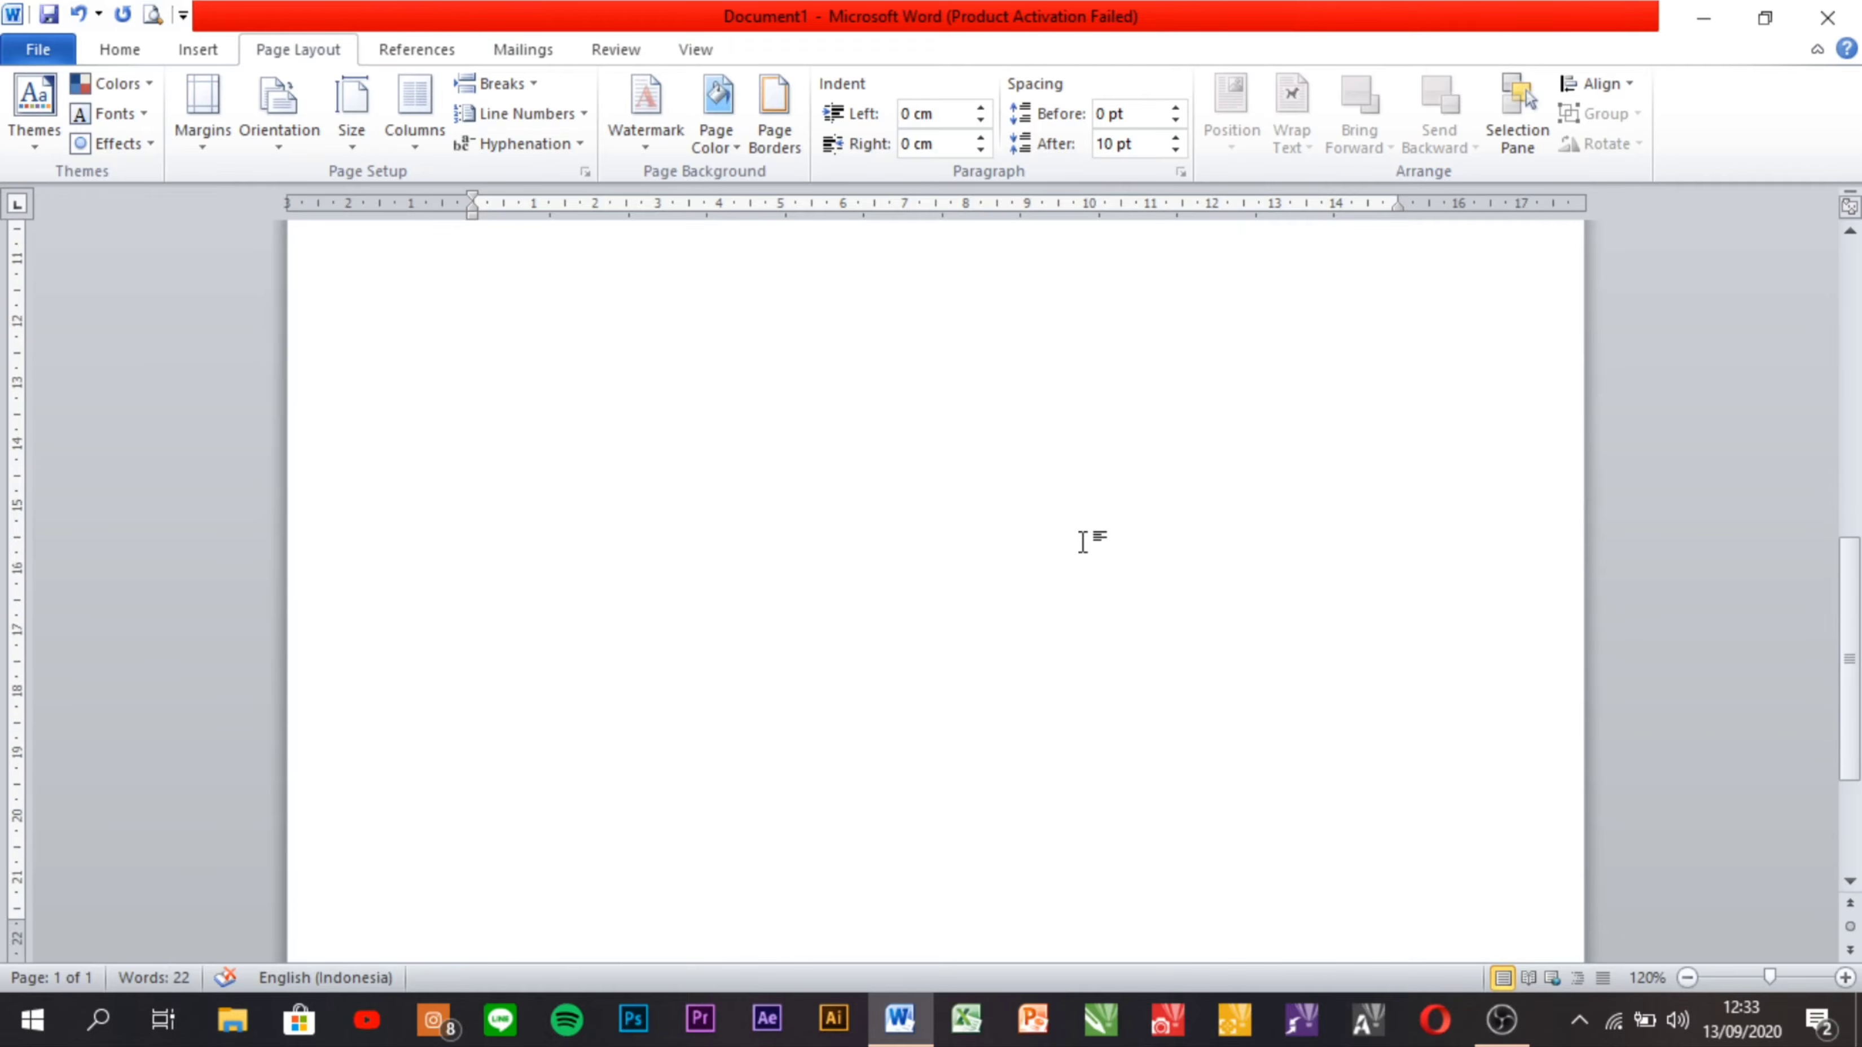
pyautogui.scroll(5, 1085, 541)
pyautogui.press('Return')
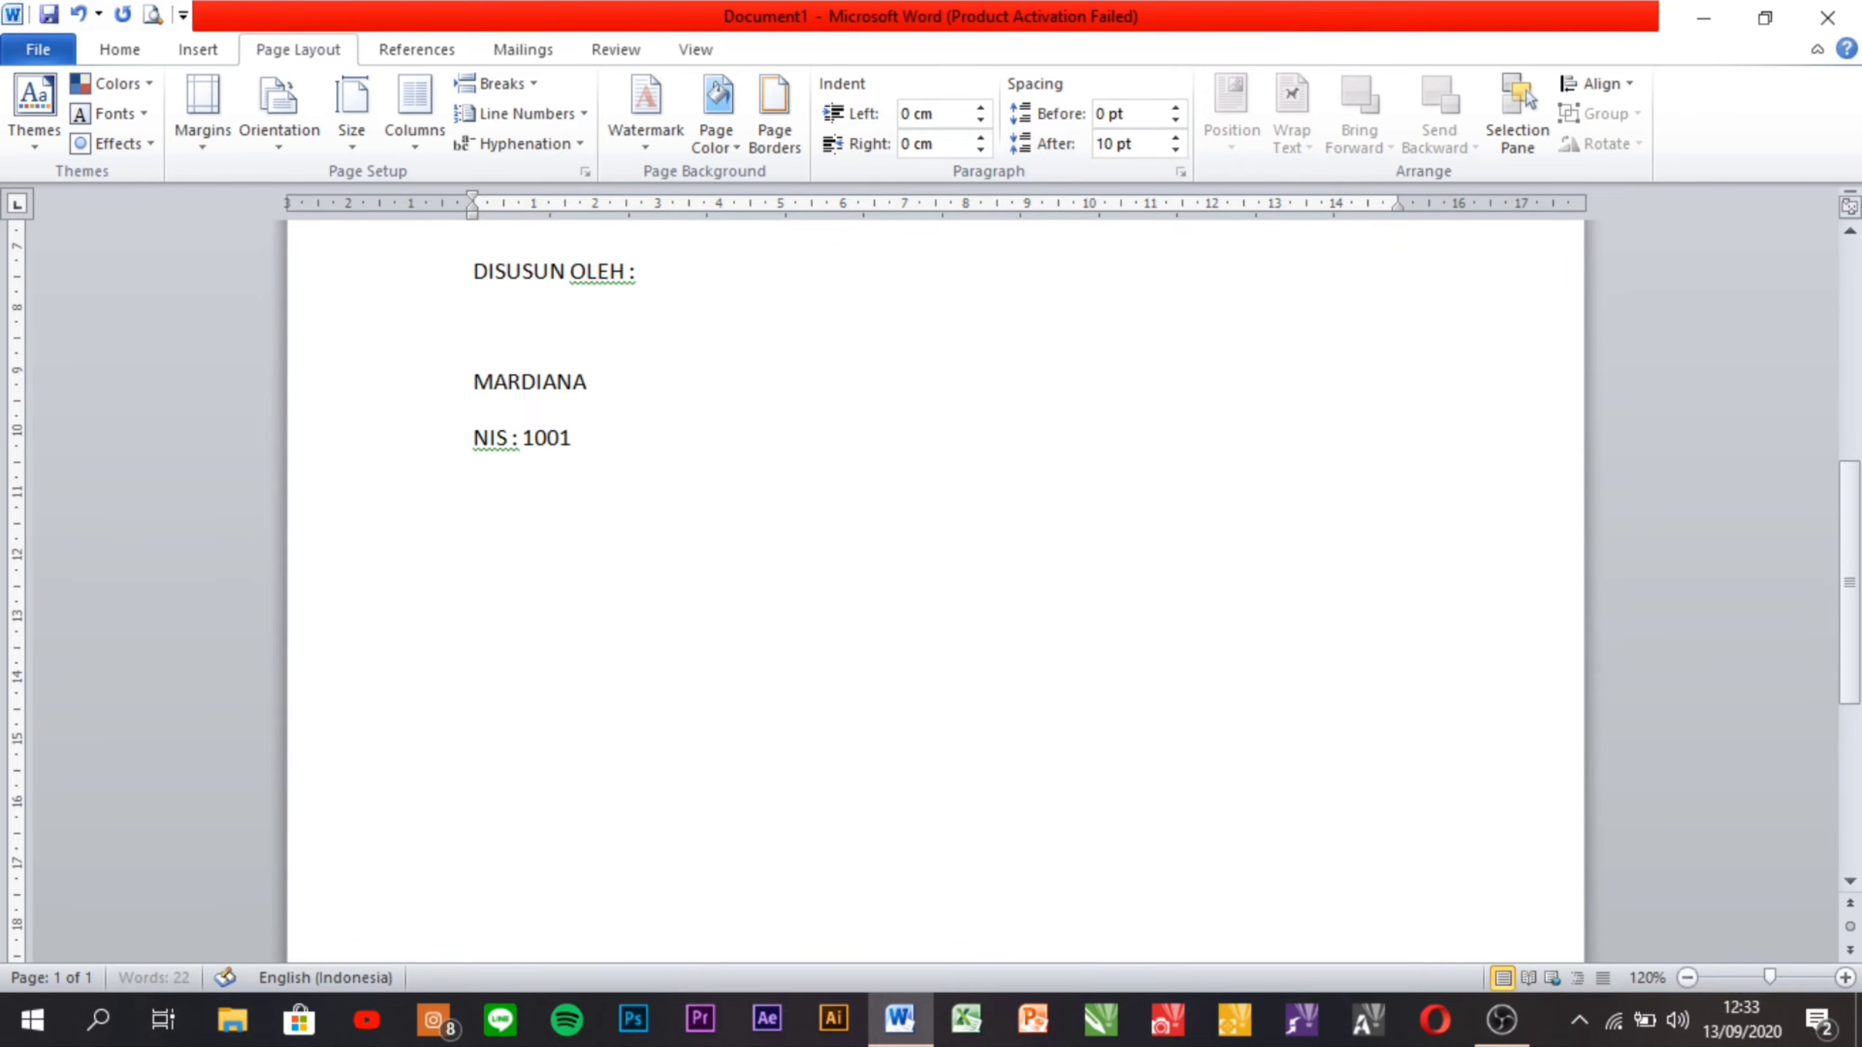
pyautogui.press('Return')
pyautogui.scroll(-5, 1089, 577)
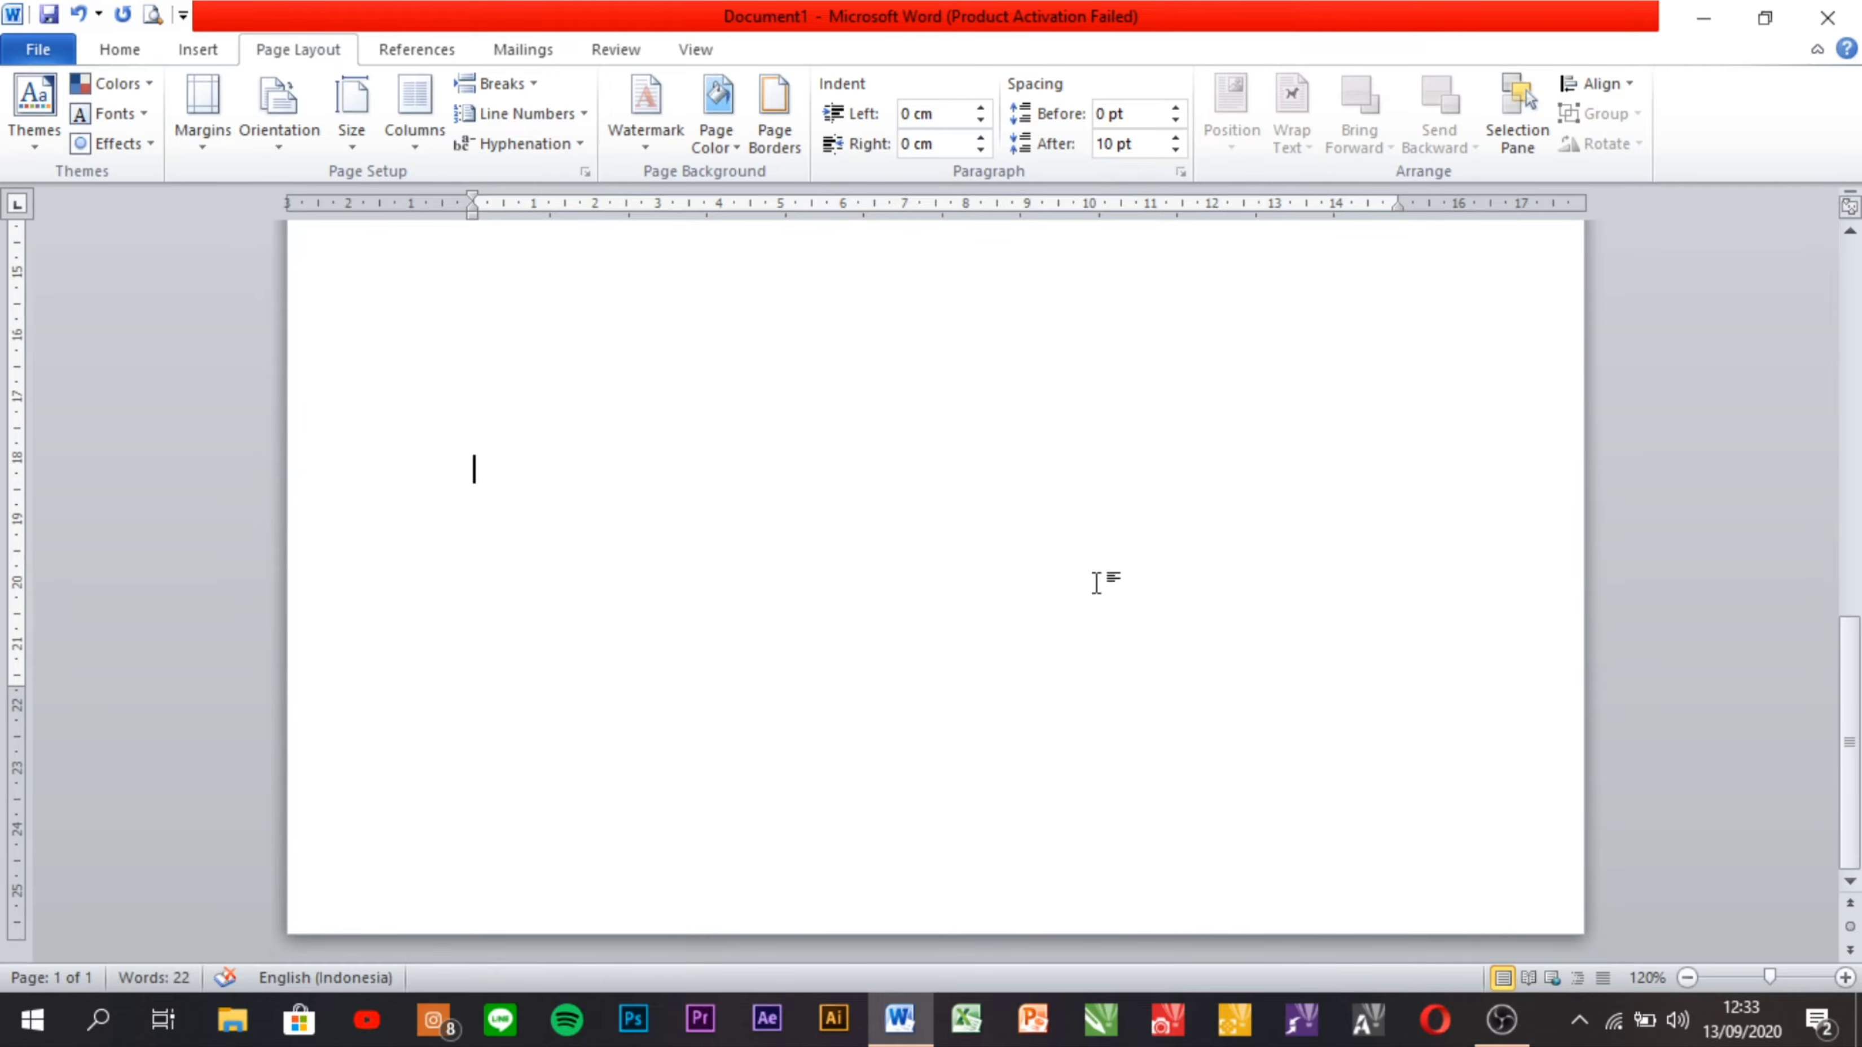
pyautogui.press('Return')
# Enter the school name "SEKOLAH MENENGAH KEJURUAN – PURBAKALA" near the bottom of the cover page.
pyautogui.write('SEKOLA')
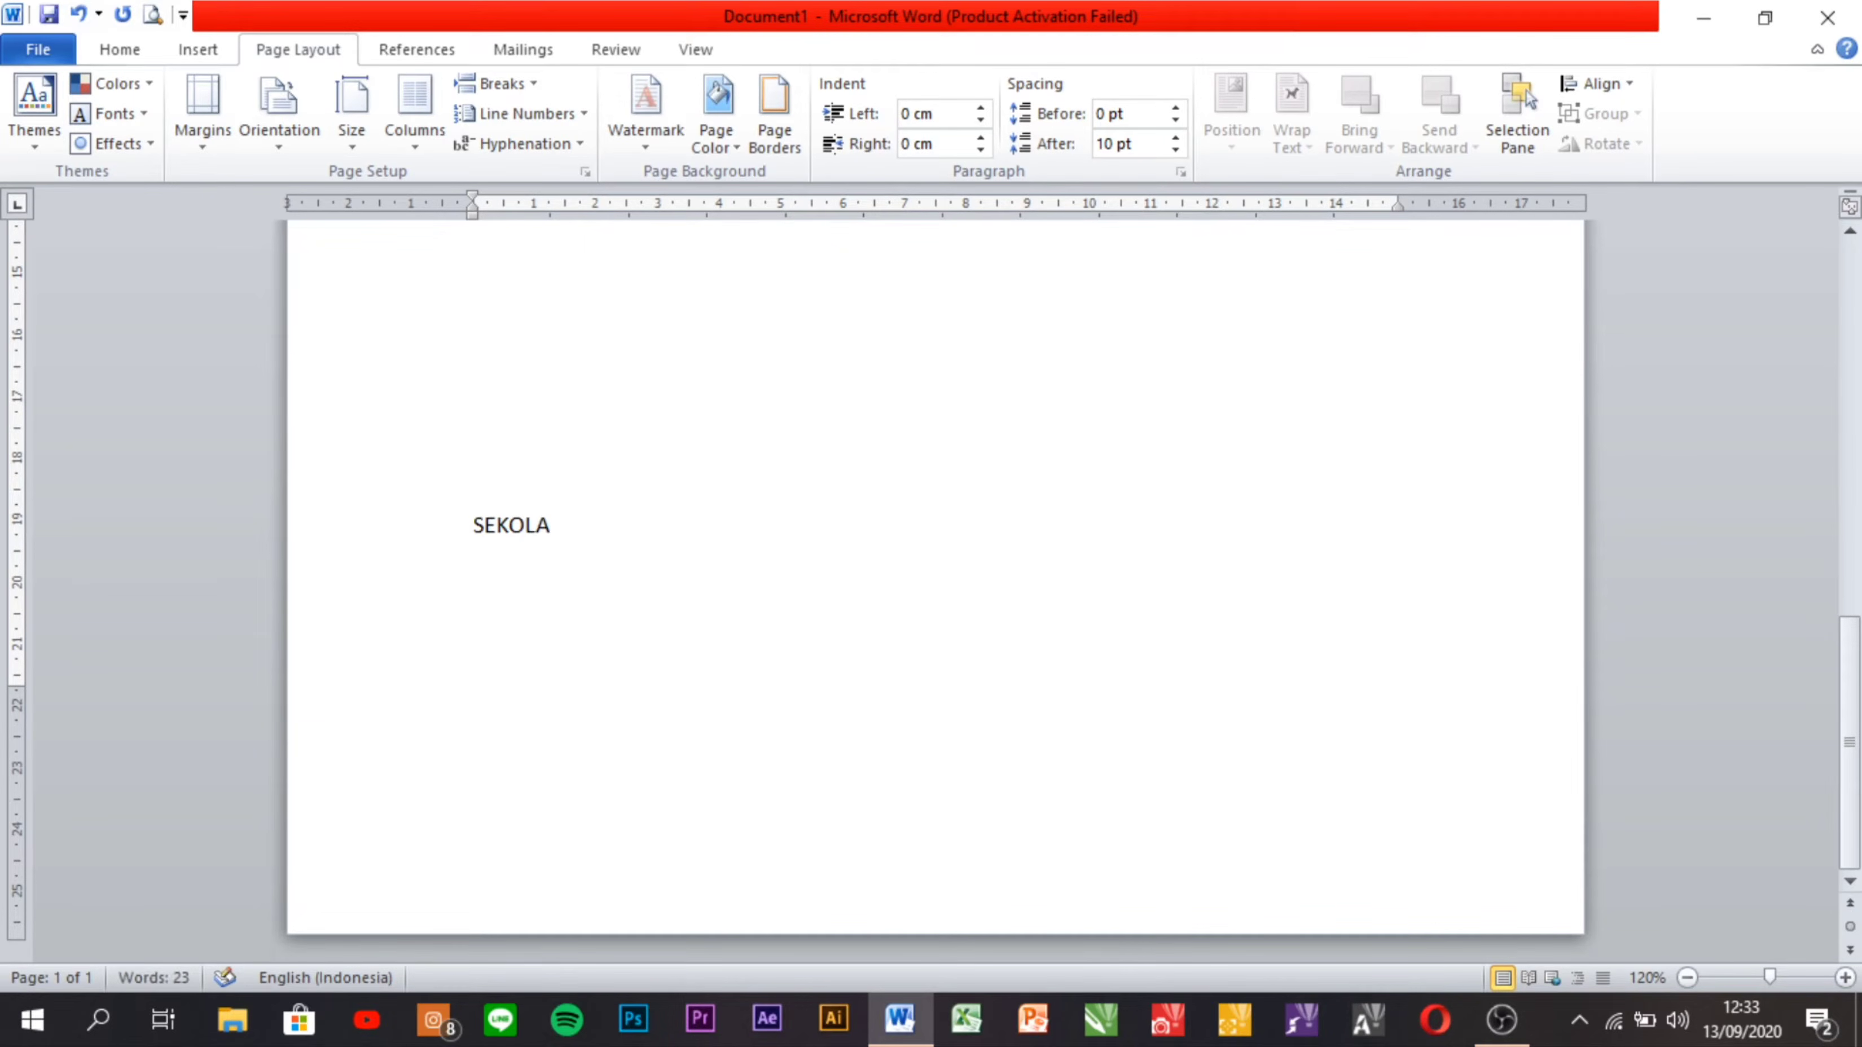
pyautogui.write('H MENEN')
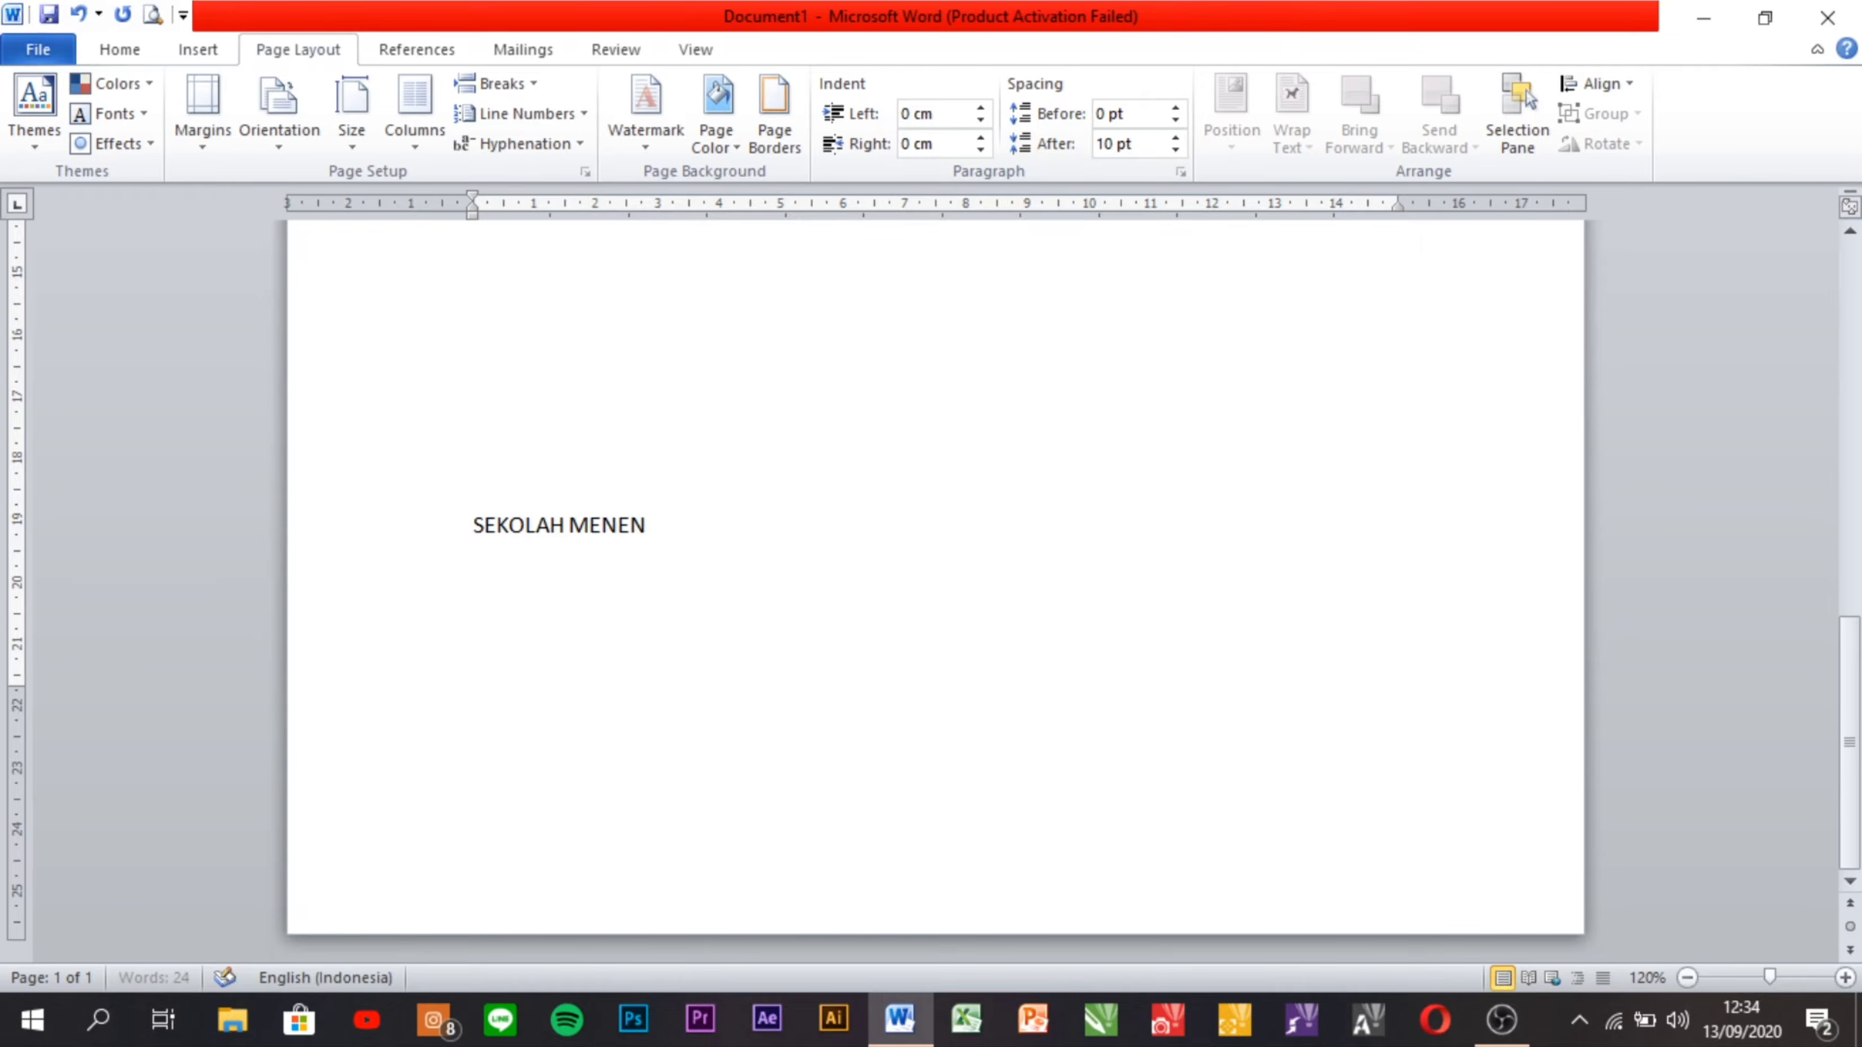
pyautogui.write('GAH KEJURUAN')
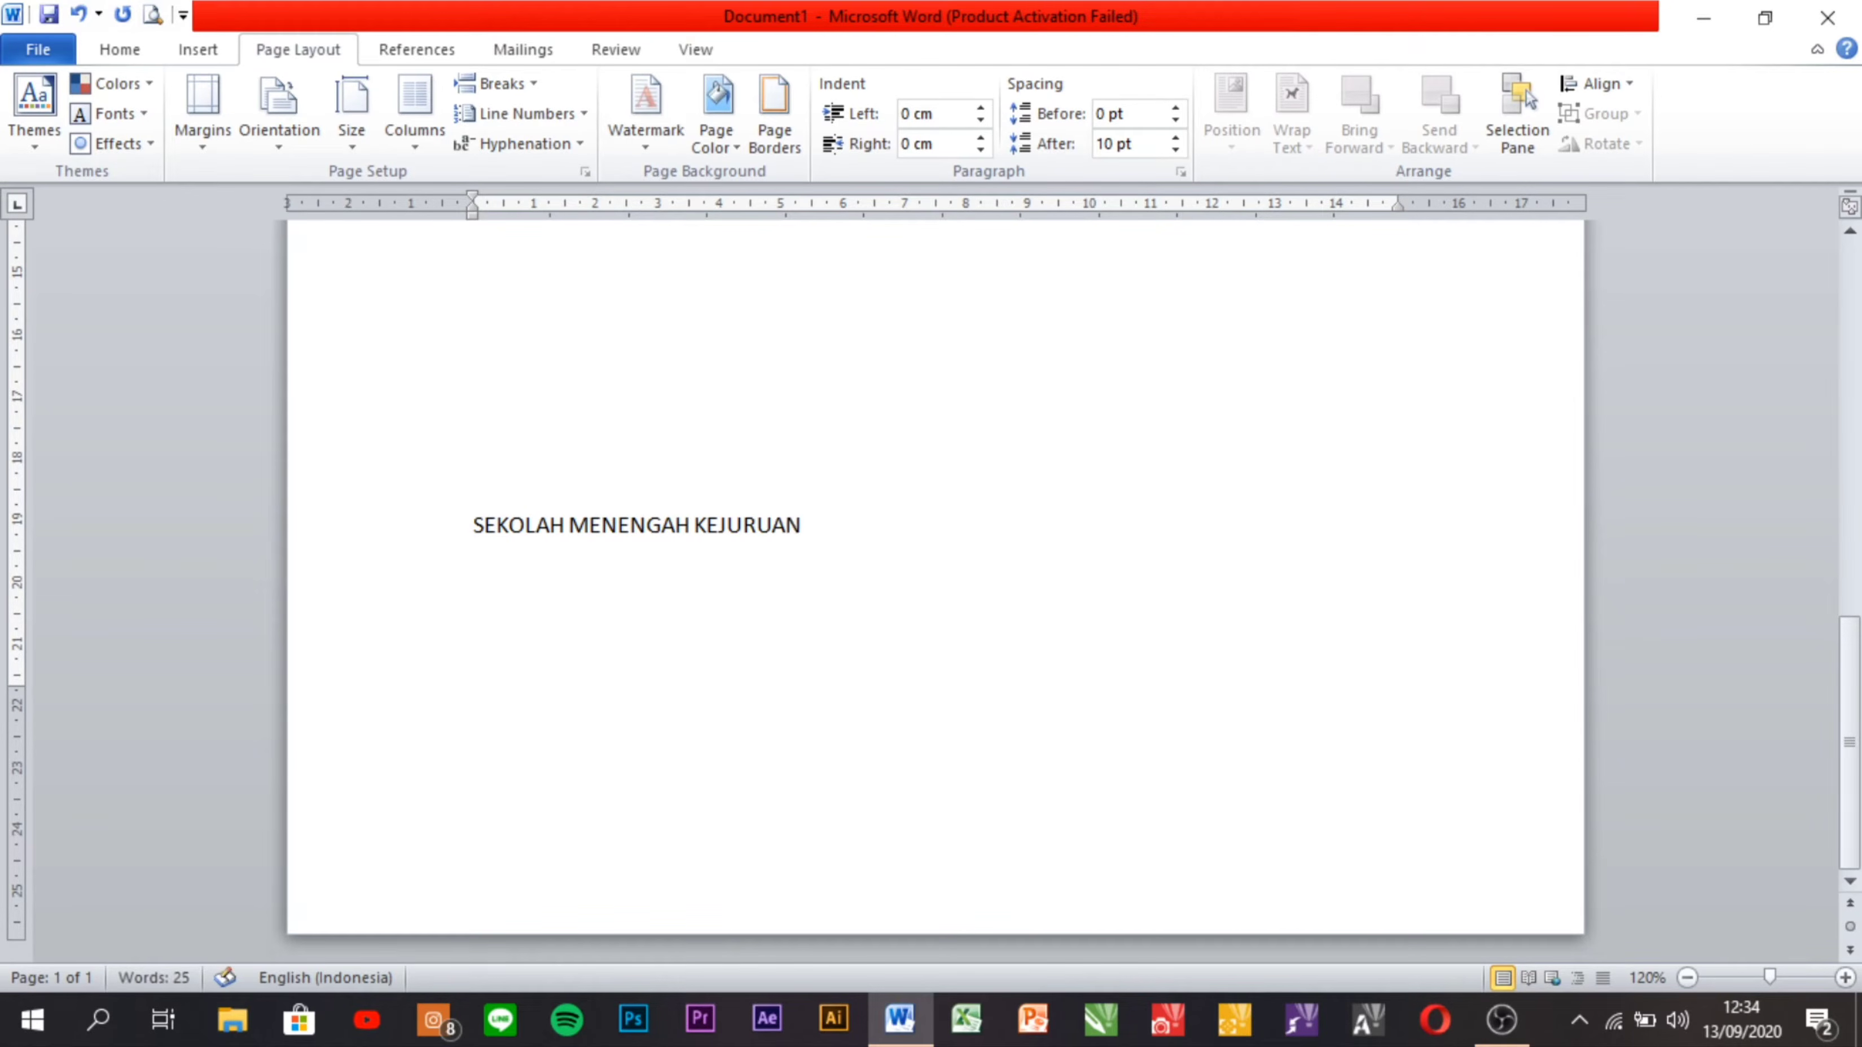
pyautogui.write(' - PURBAKALA')
pyautogui.press('Return')
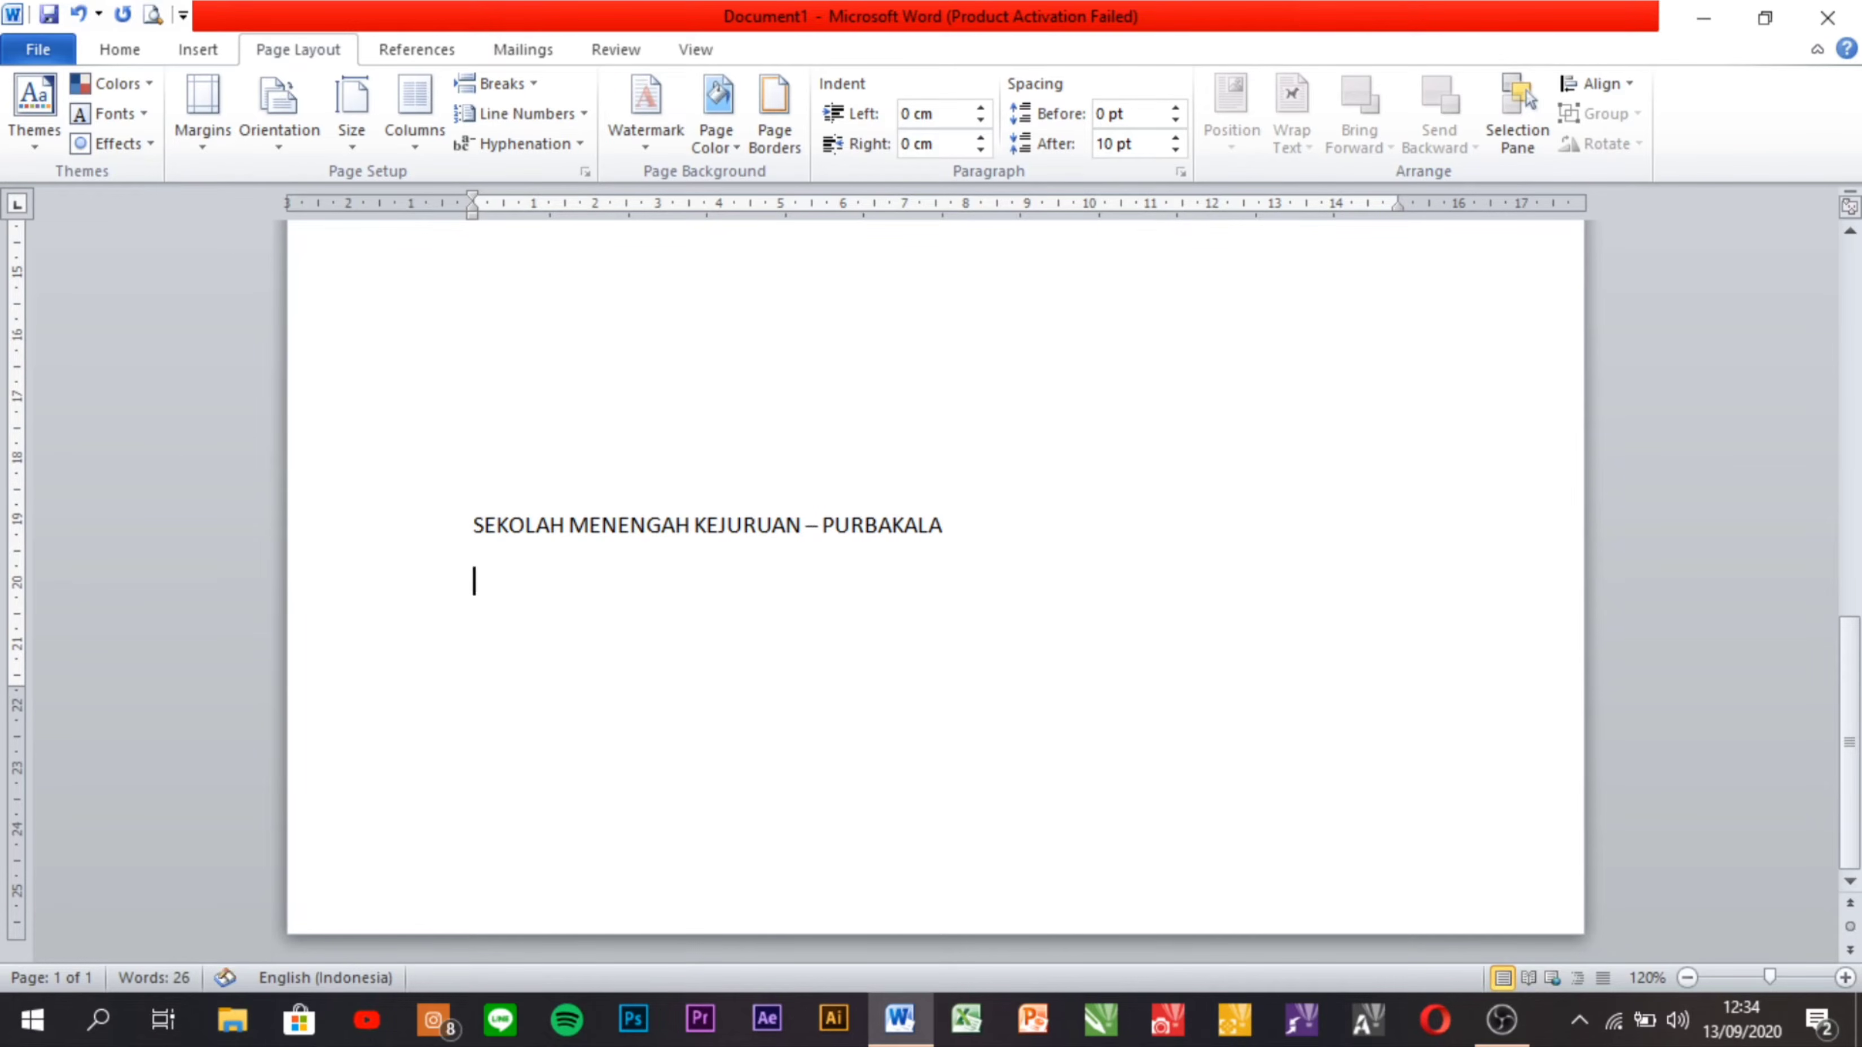
# Below the school name, enter "BANDUNG – JAWABARAT" and, on the following line, the year "2020".
pyautogui.write('BANDUNG -')
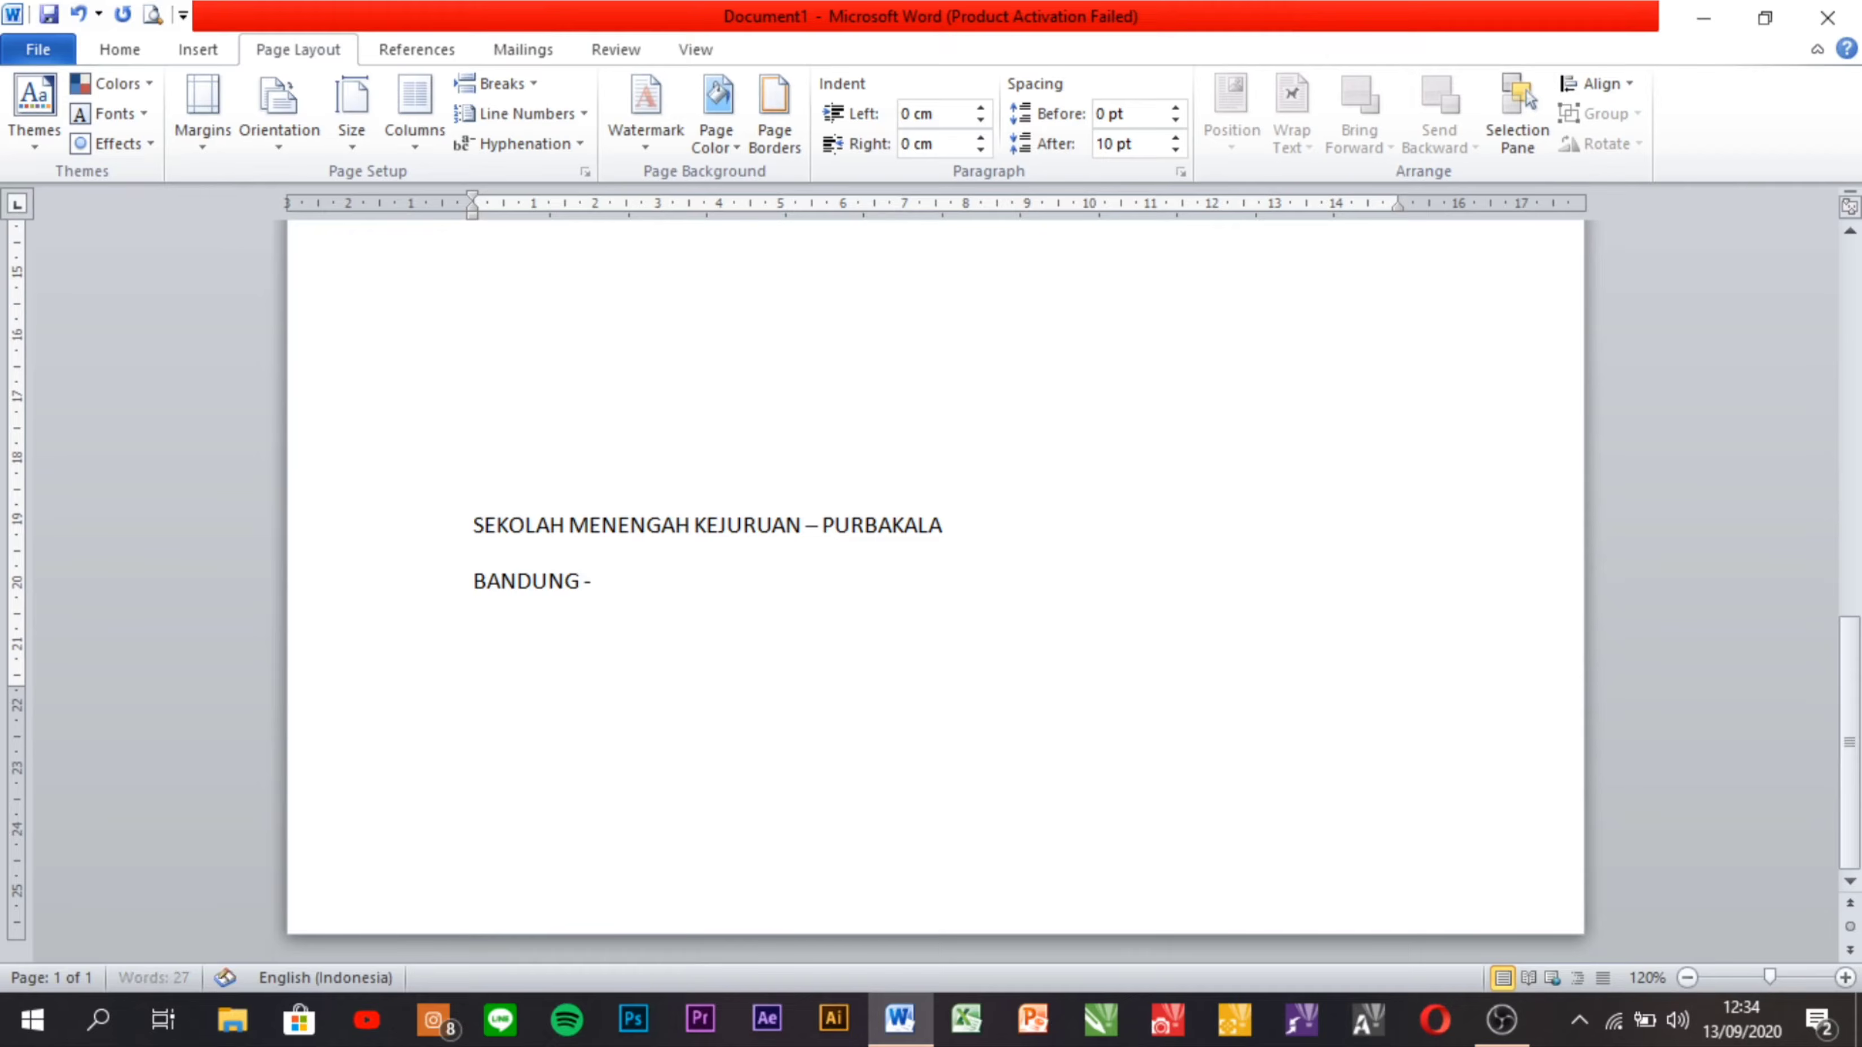
pyautogui.write(' JAWABARAT')
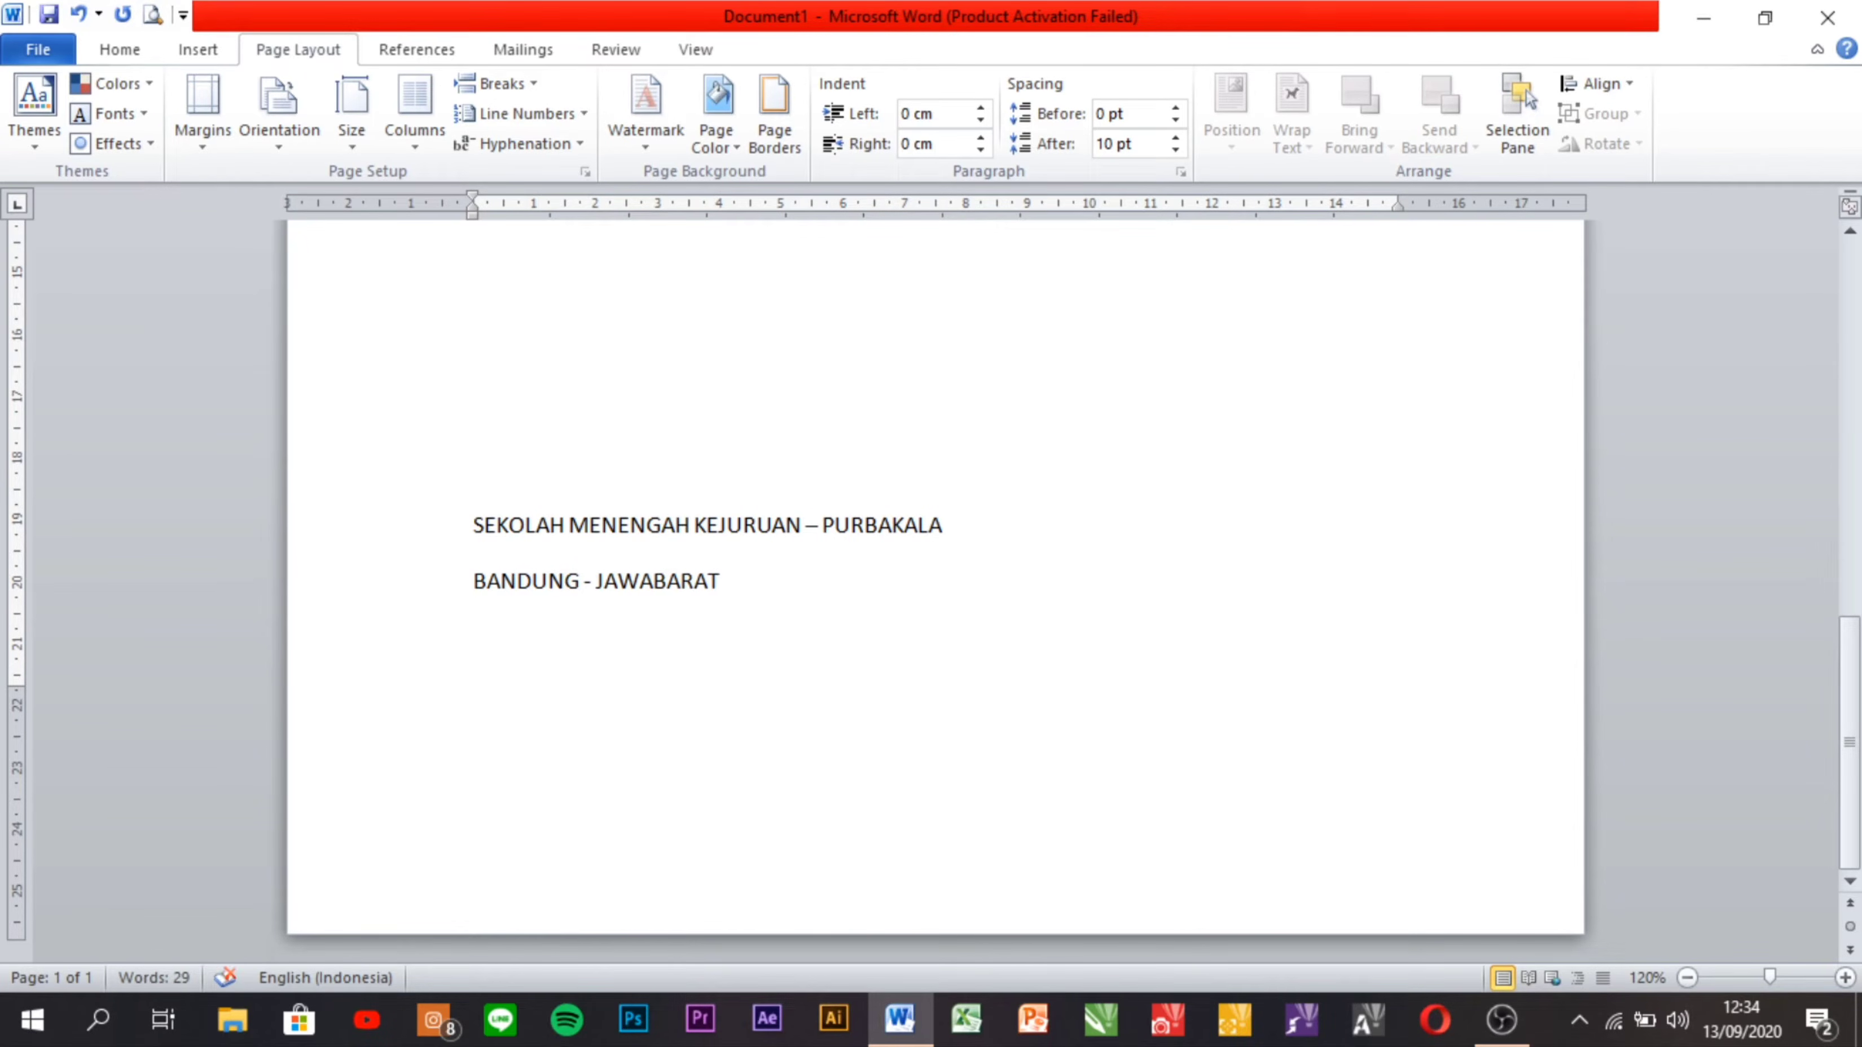
pyautogui.press('Return')
pyautogui.write('2020')
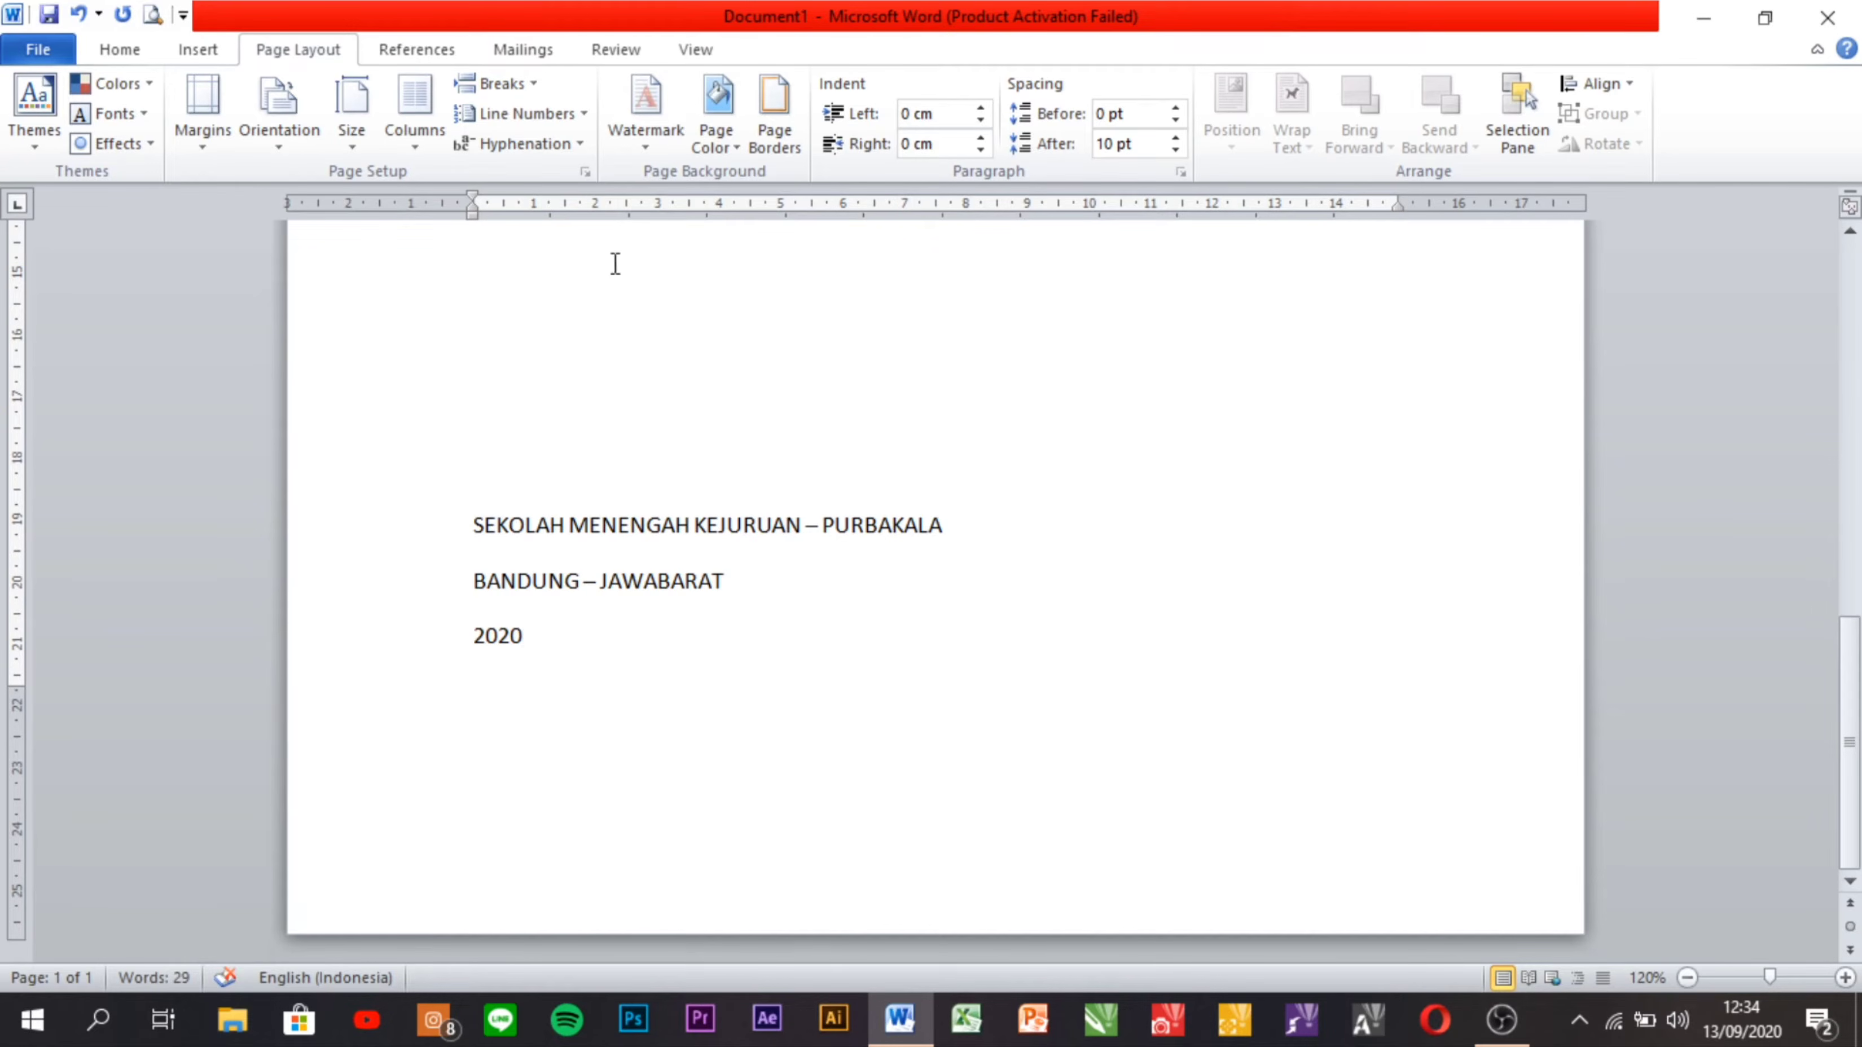
# Change the font of the entire cover page text to Times New Roman.
pyautogui.scroll(10, 628, 623)
pyautogui.scroll(2, 639, 621)
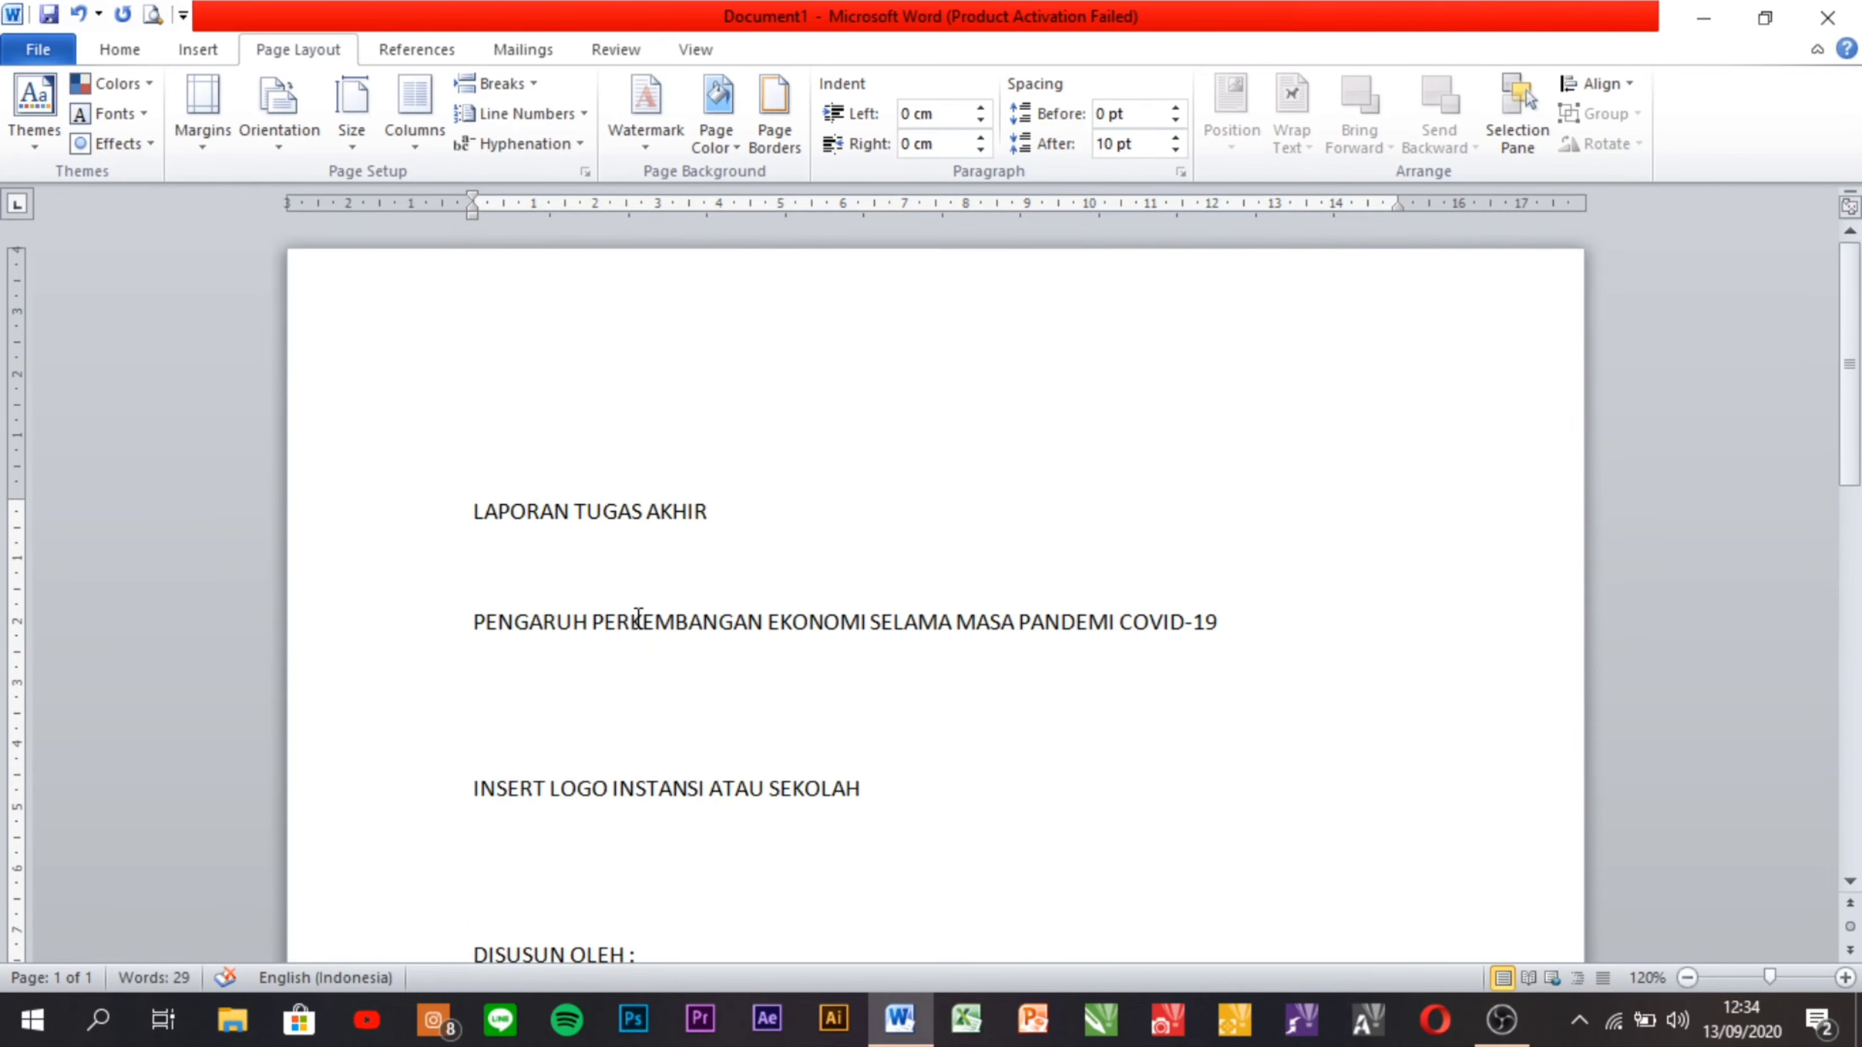
pyautogui.click(414, 526)
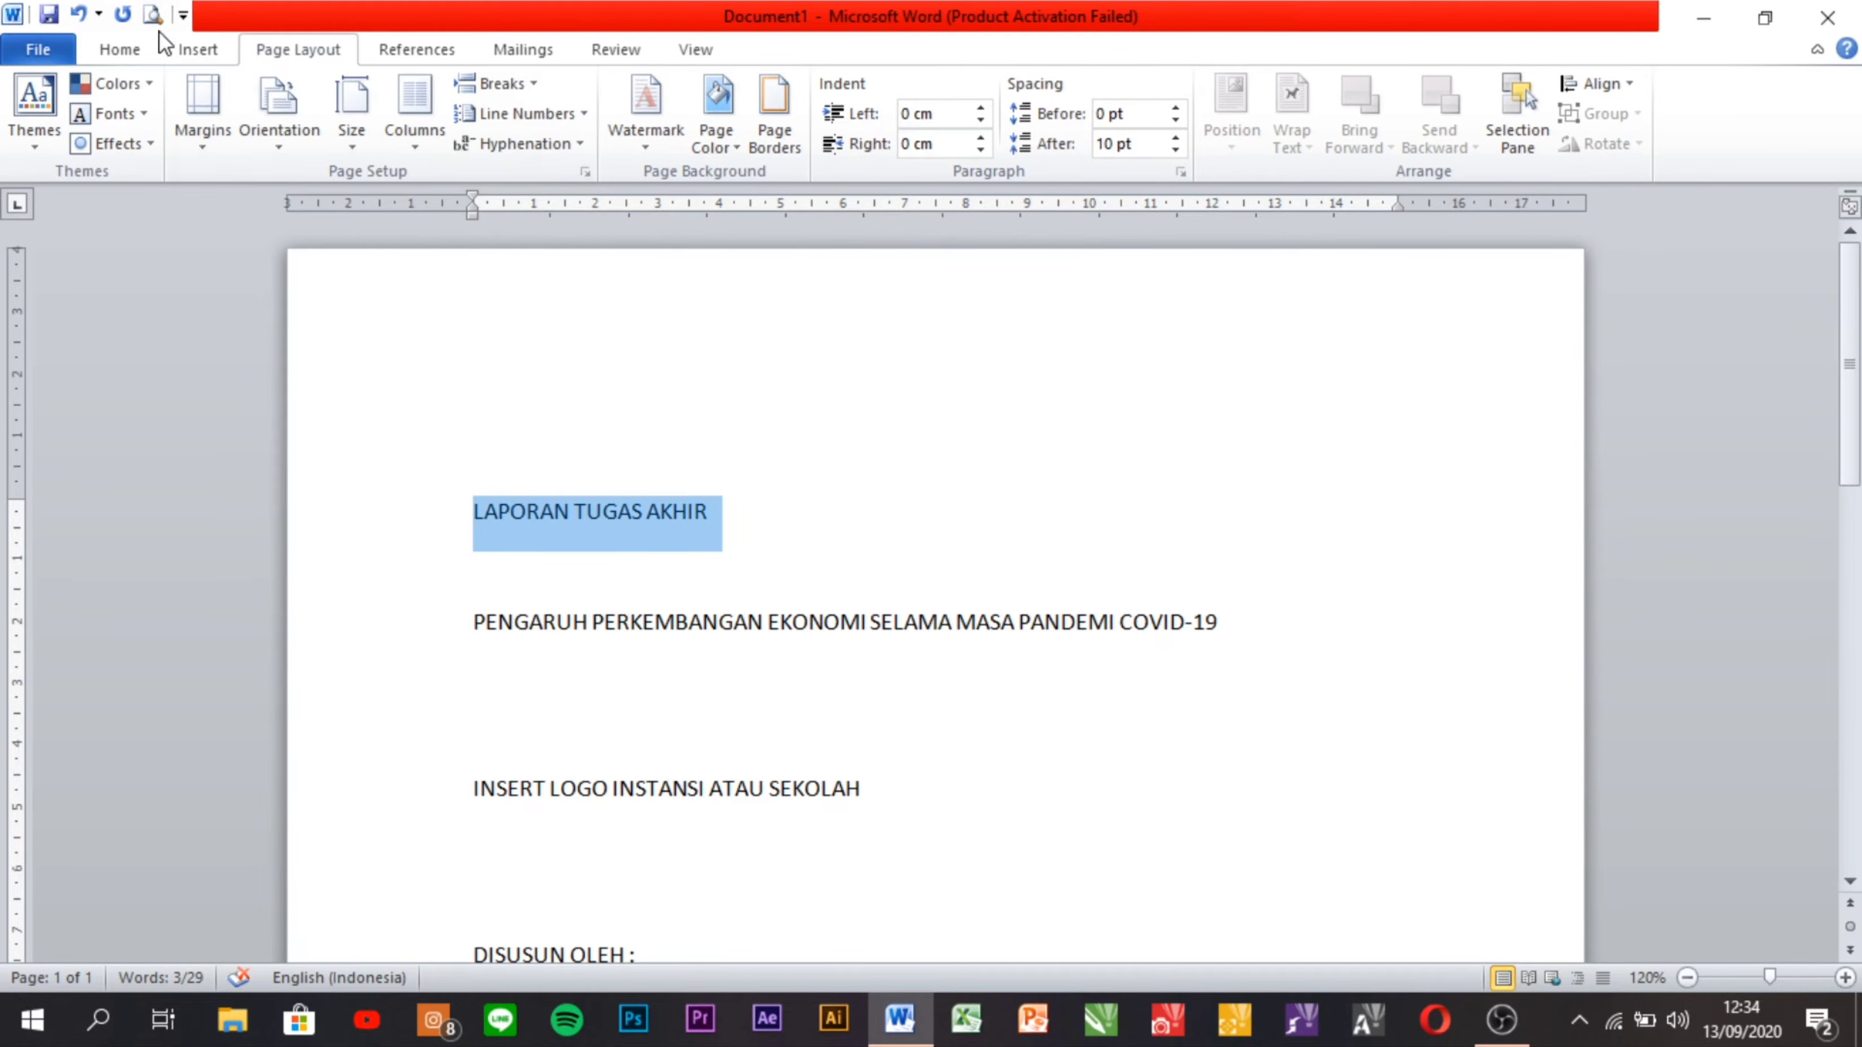
pyautogui.click(119, 52)
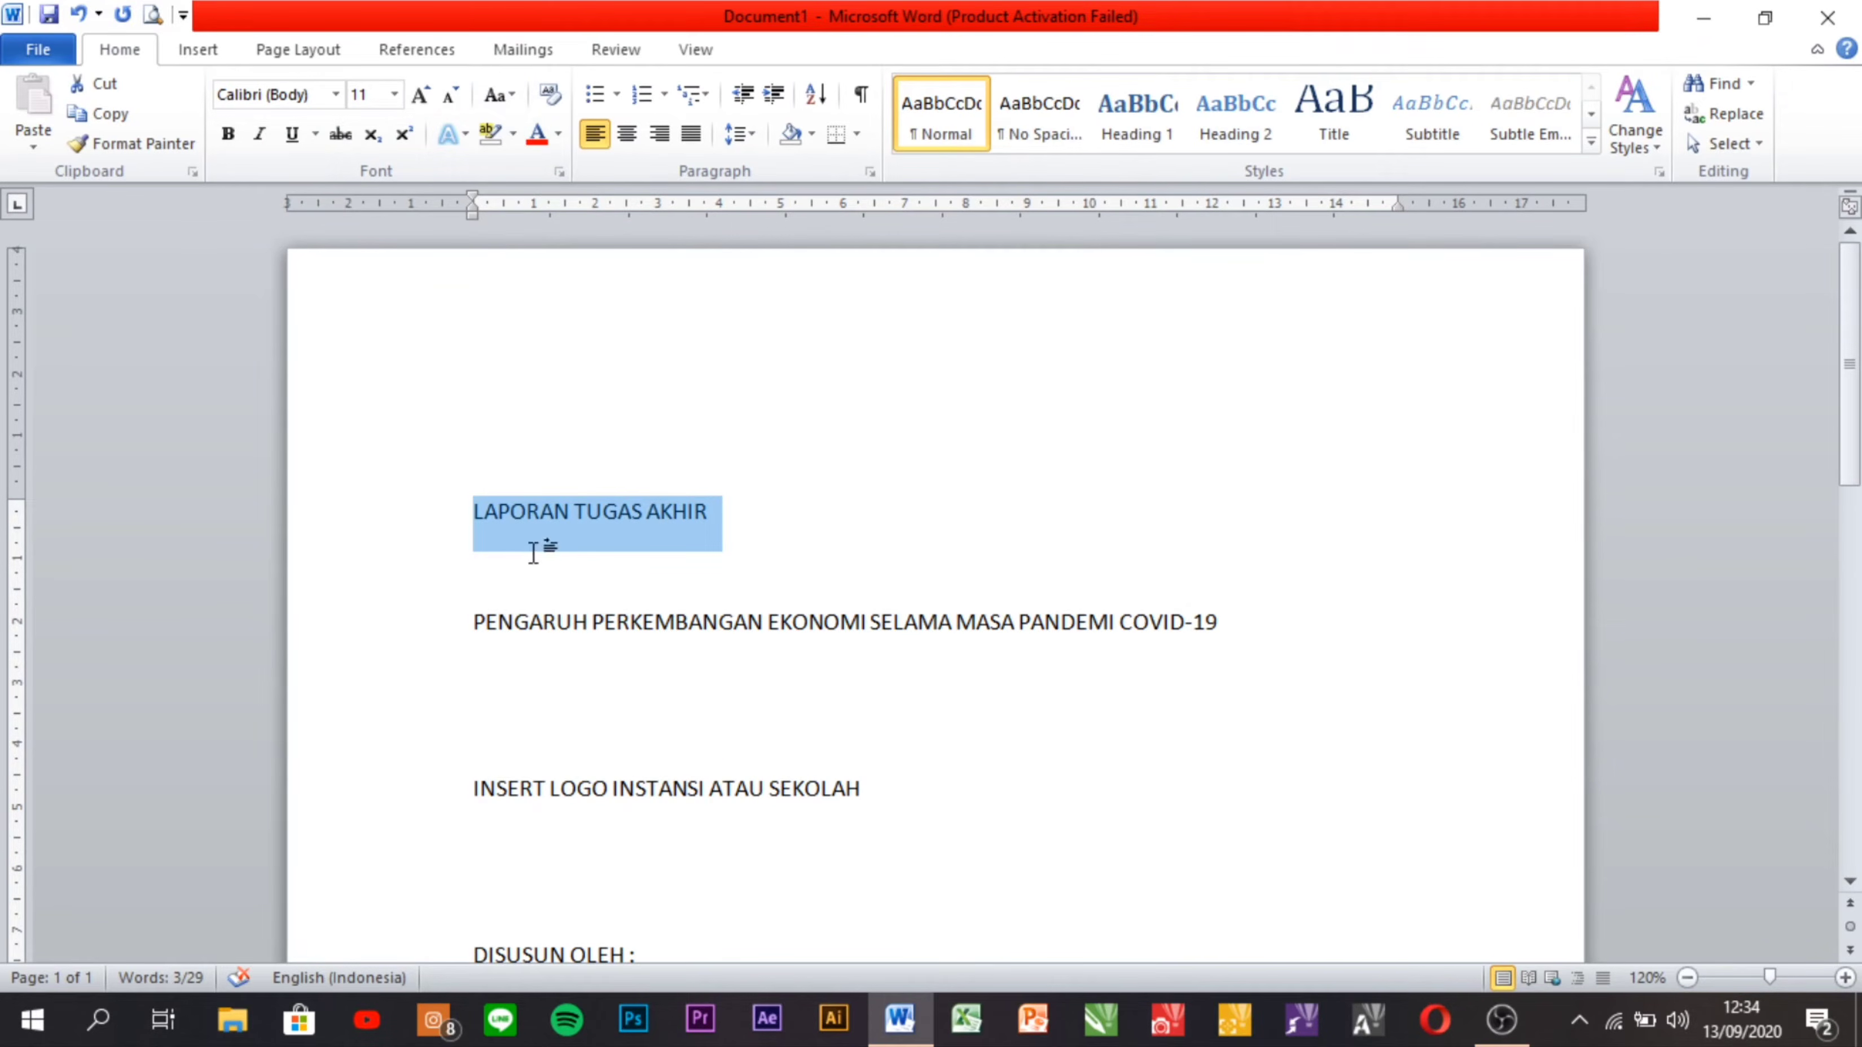
pyautogui.click(541, 527)
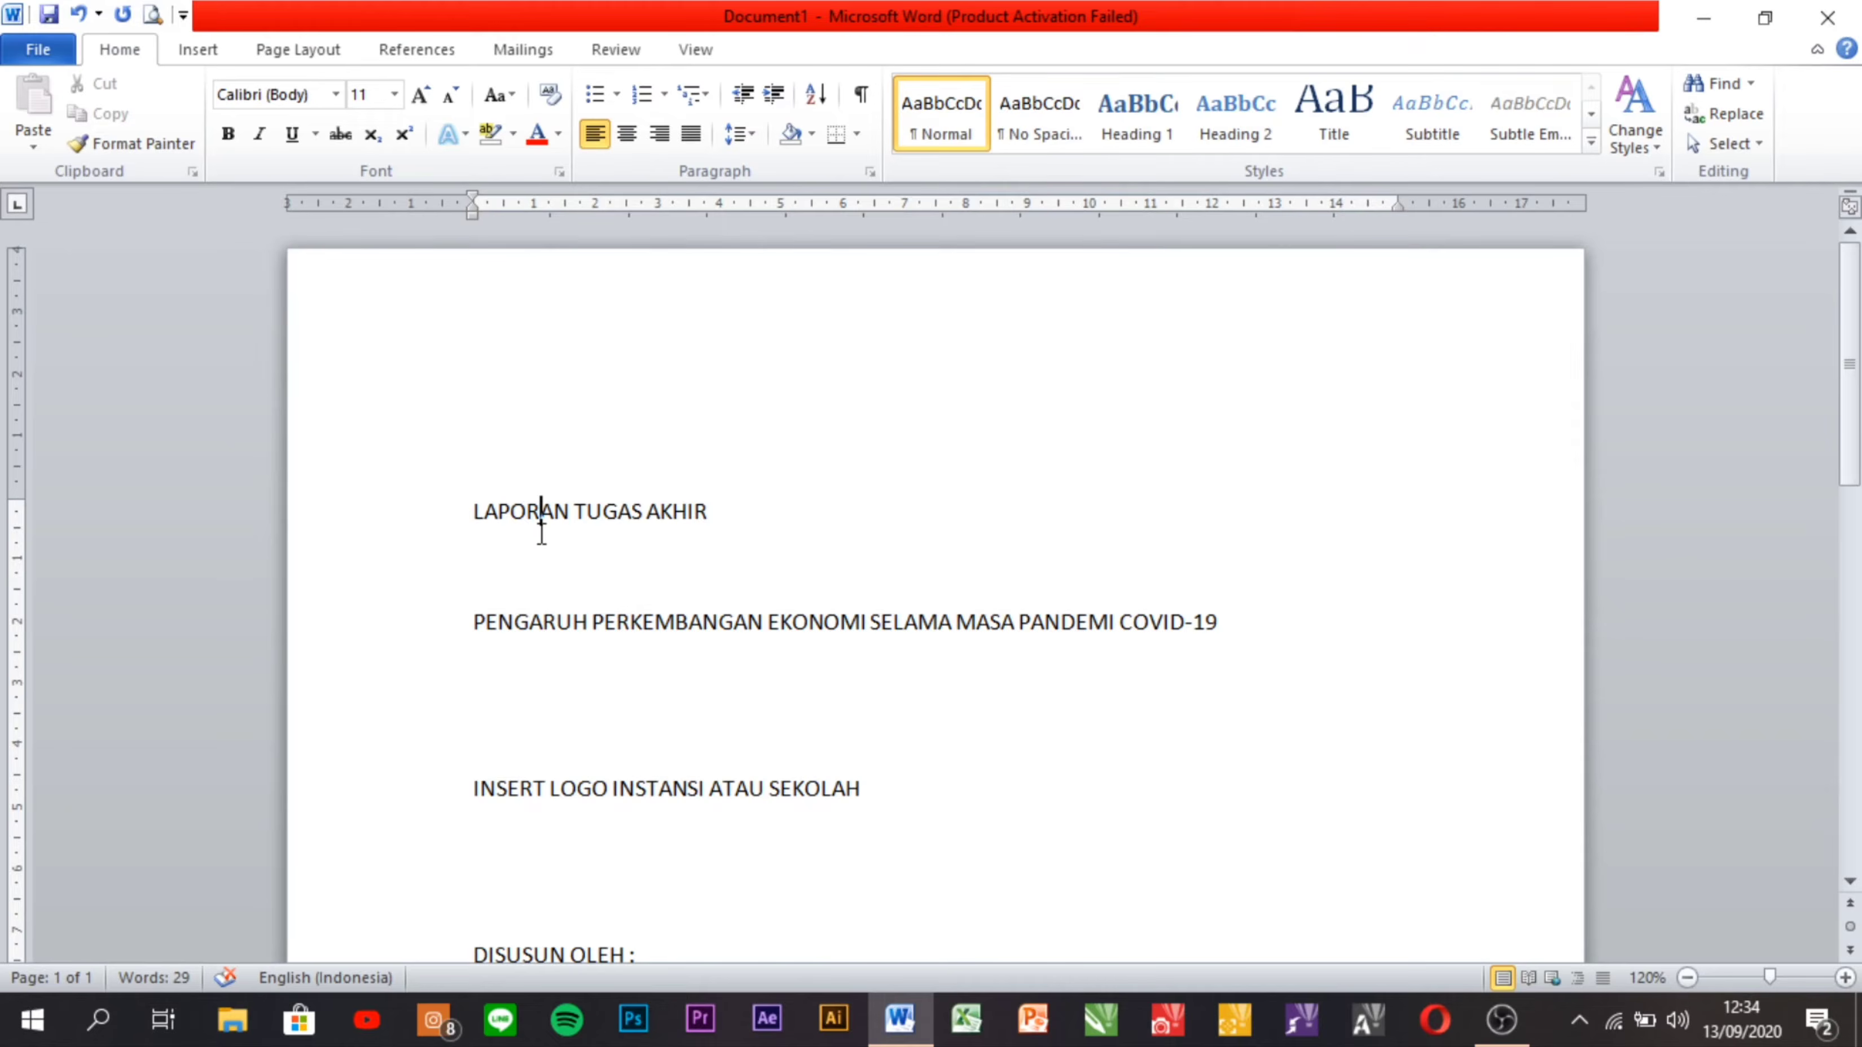
pyautogui.hotkey('ctrl', 'a')
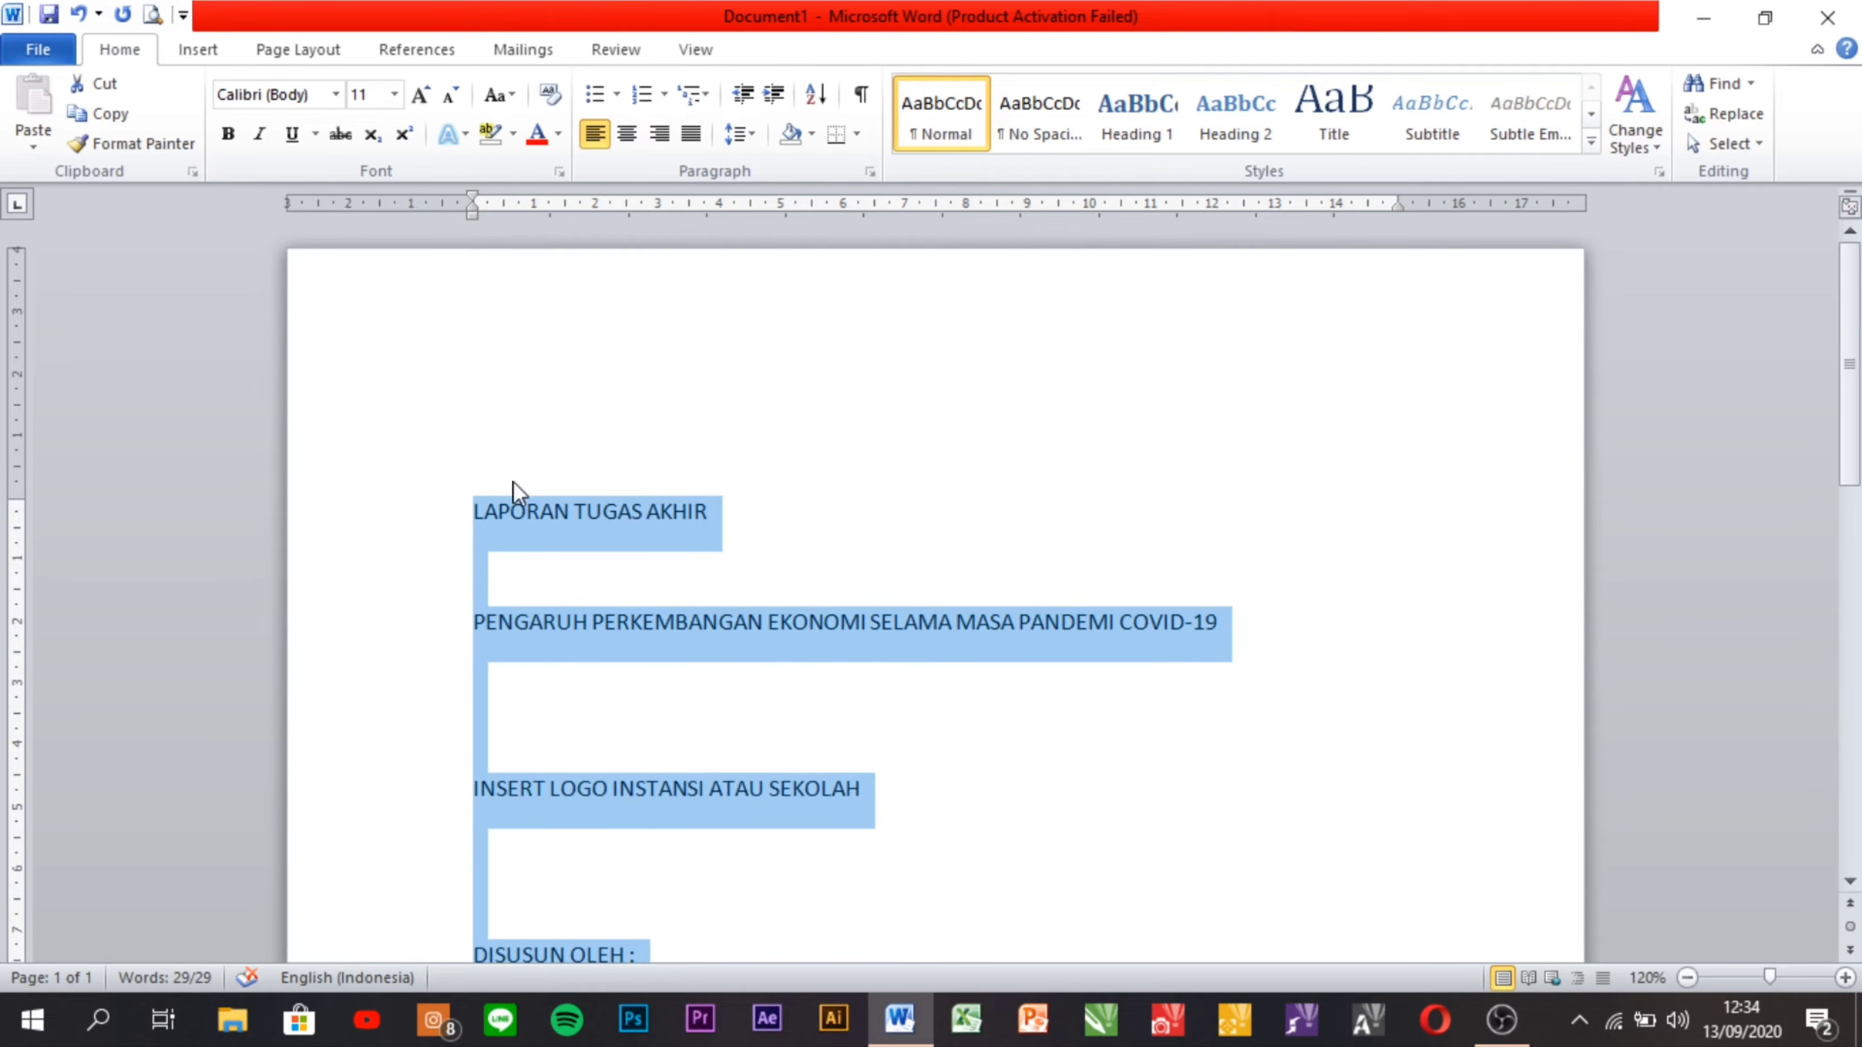
pyautogui.click(336, 95)
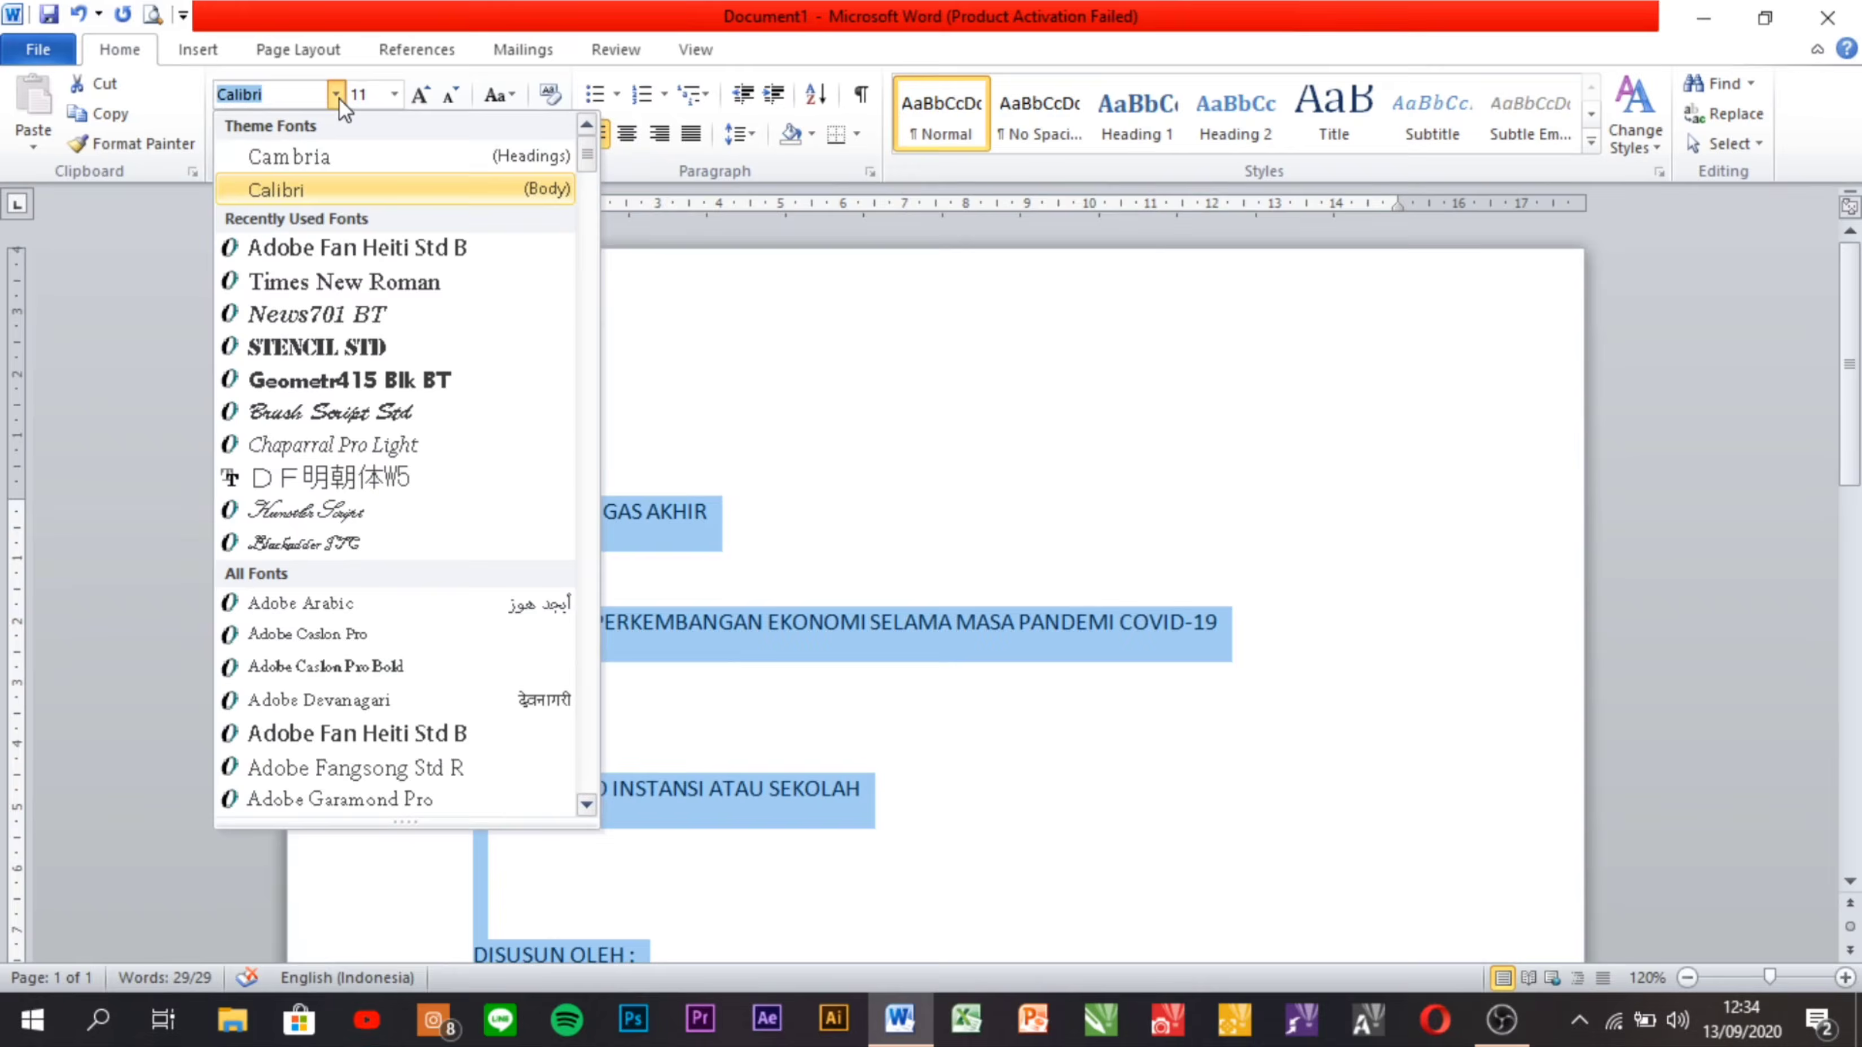
pyautogui.click(328, 287)
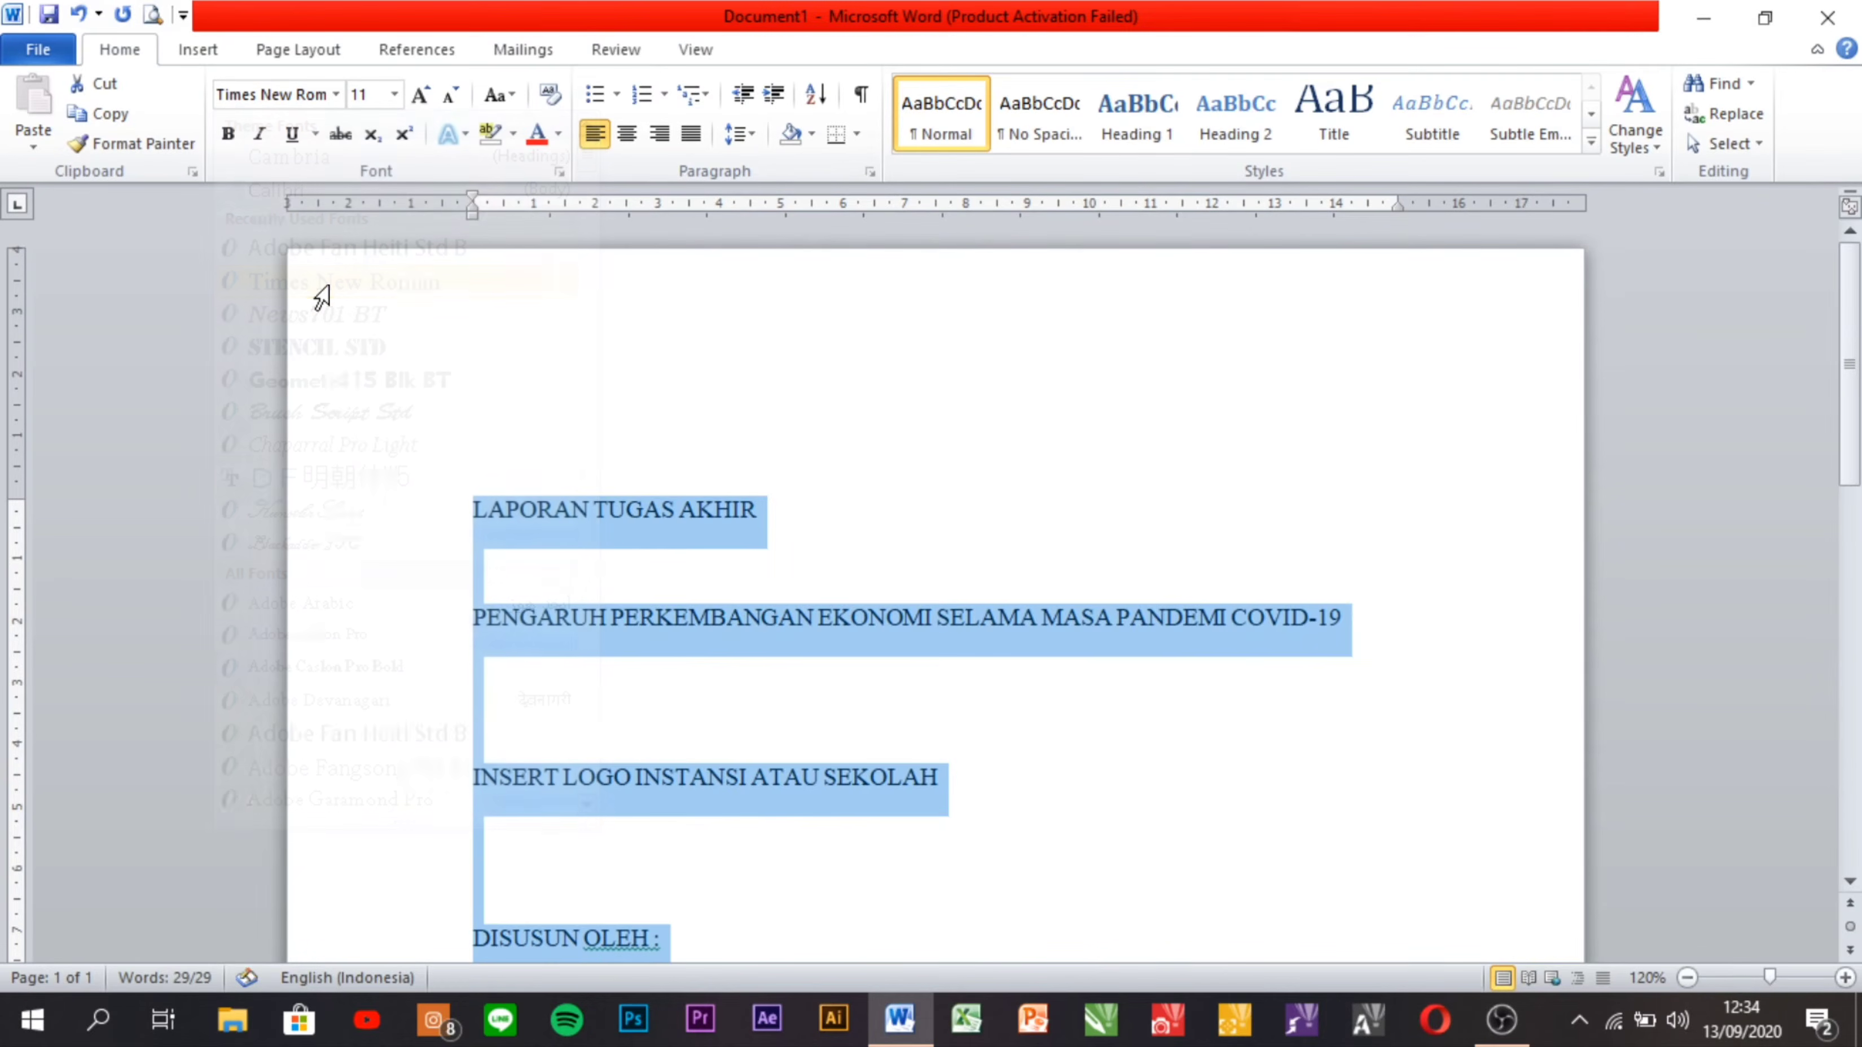
# Format the heading "LAPORAN TUGAS AKHIR" at size 14 in bold.
pyautogui.click(513, 525)
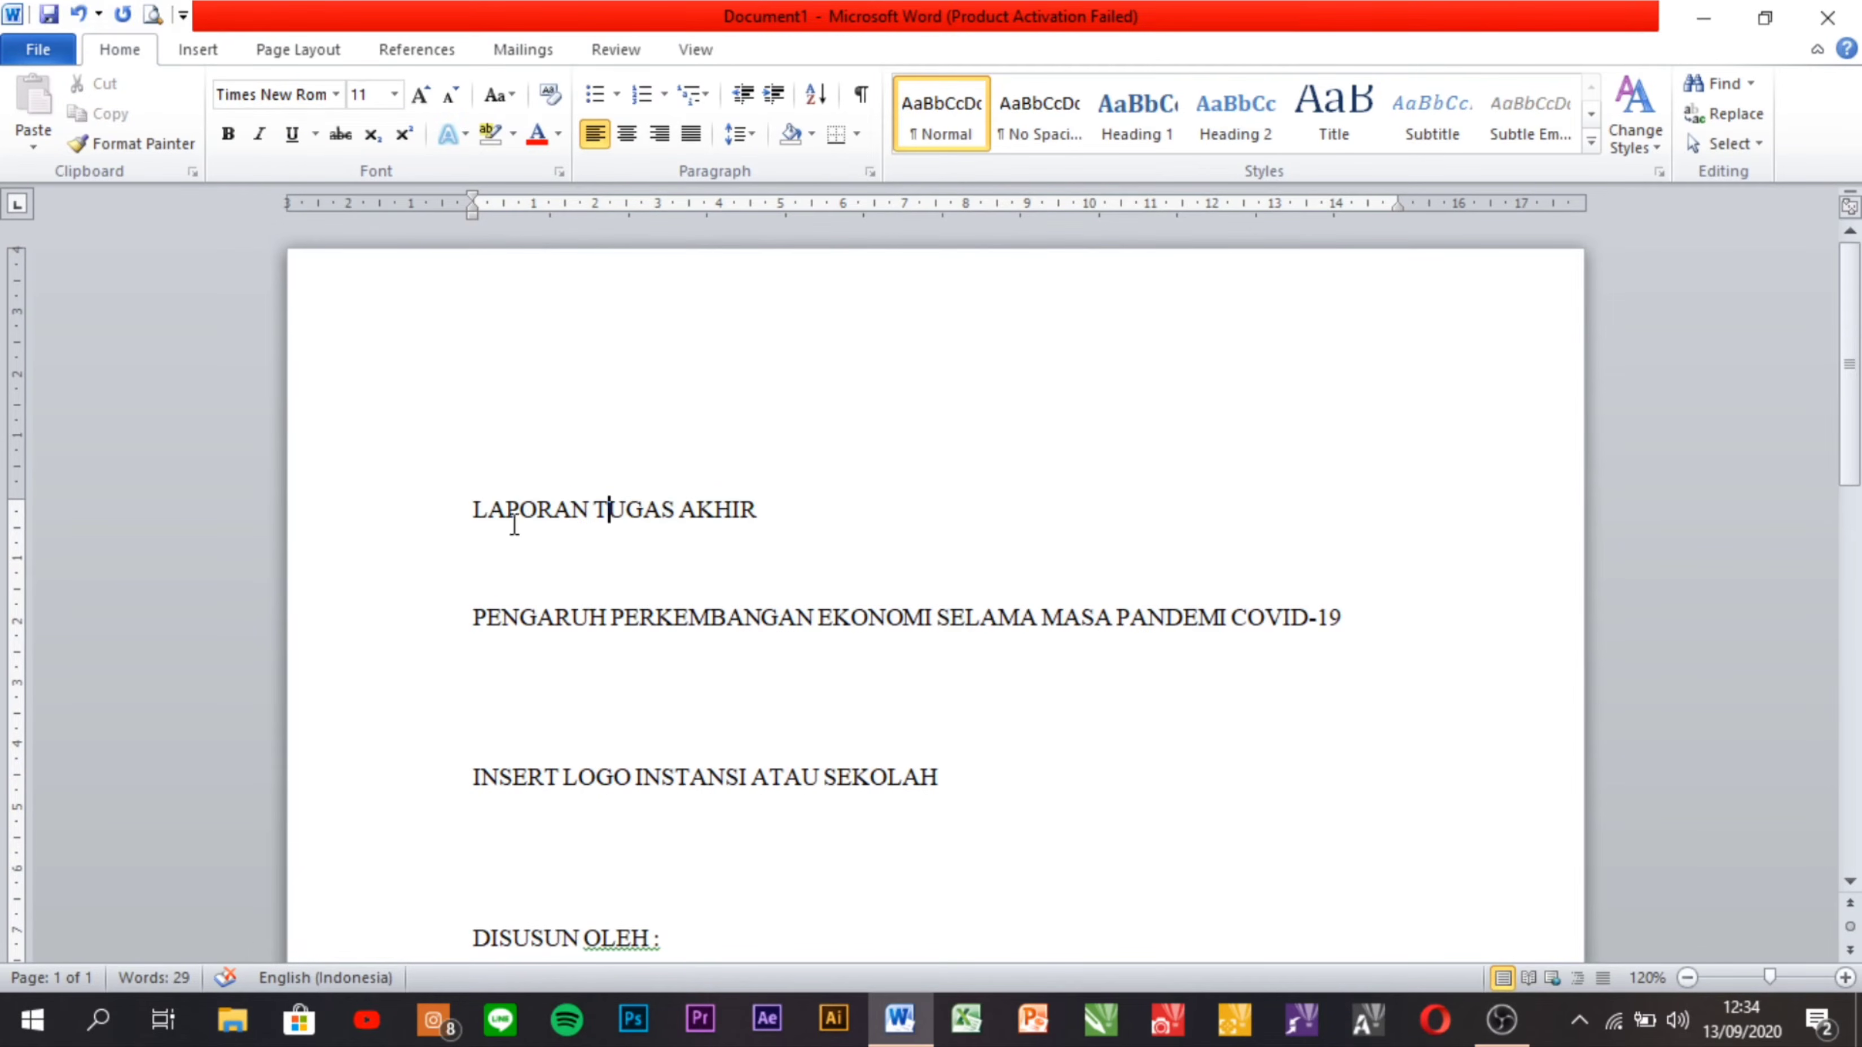
pyautogui.click(414, 529)
pyautogui.click(395, 93)
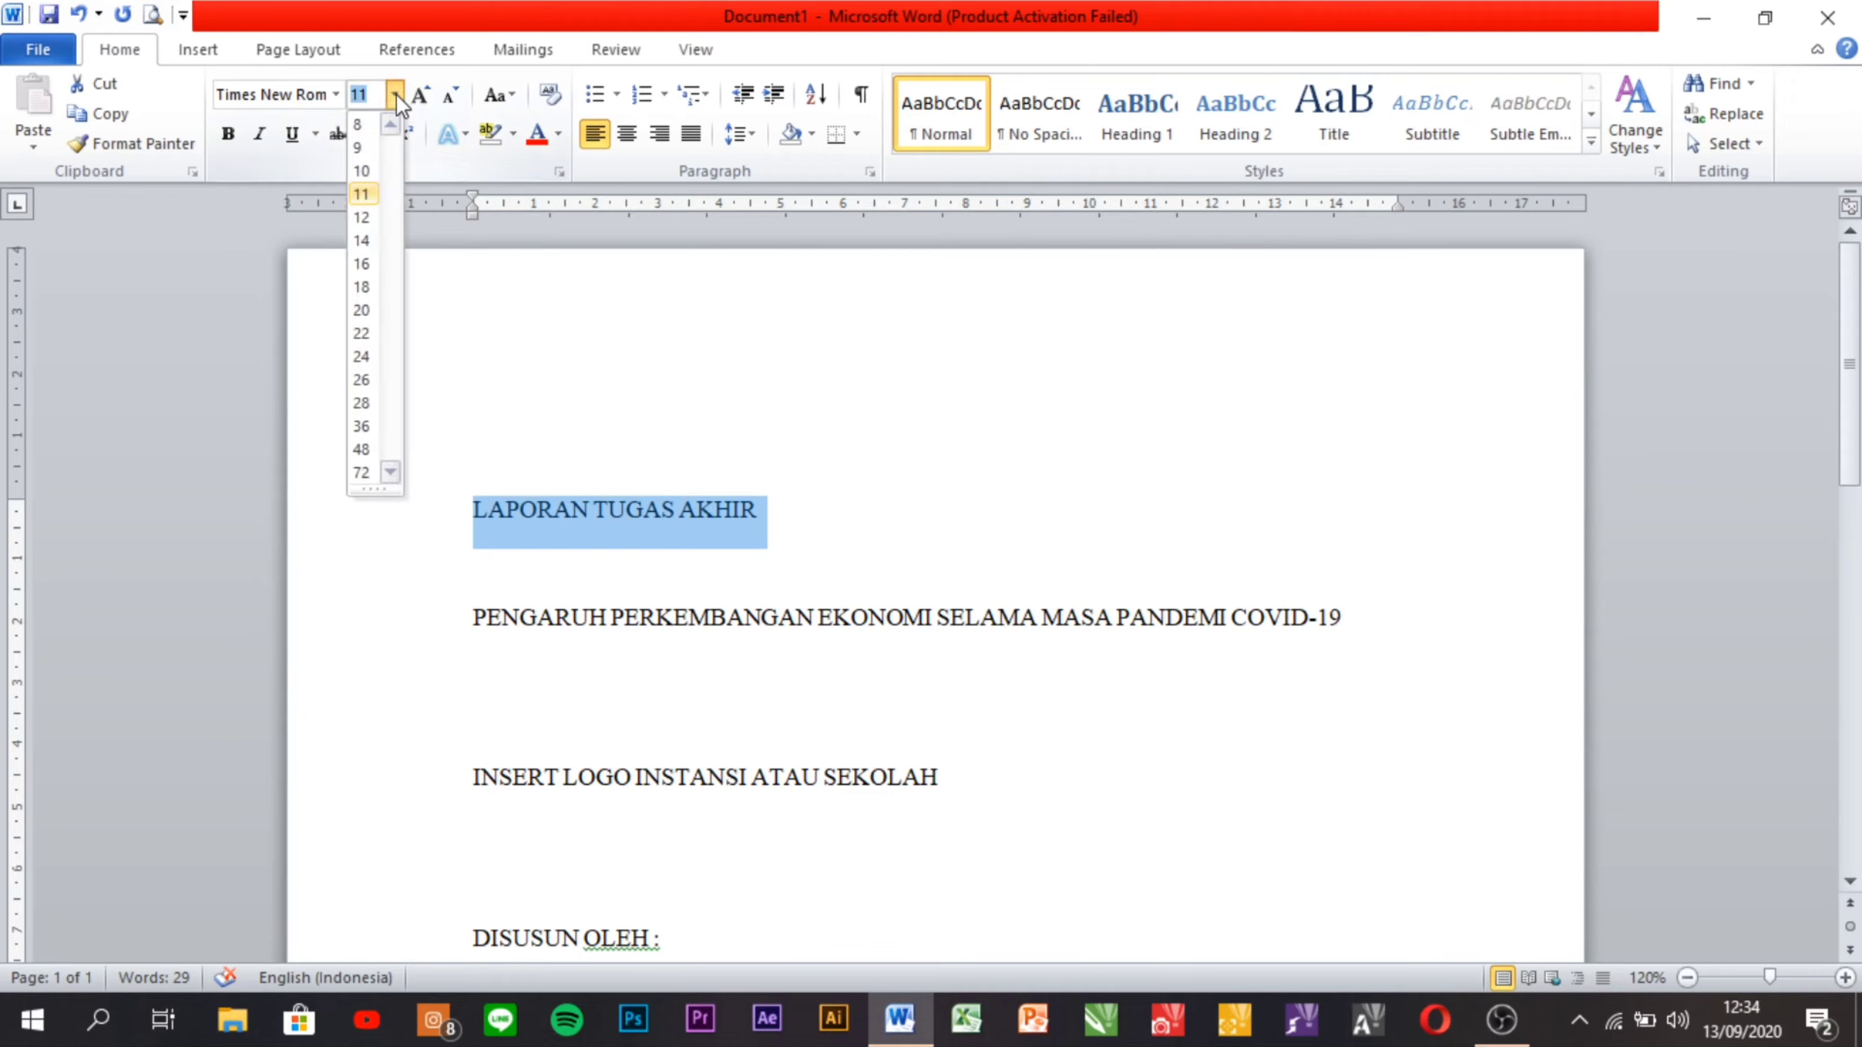
pyautogui.click(356, 244)
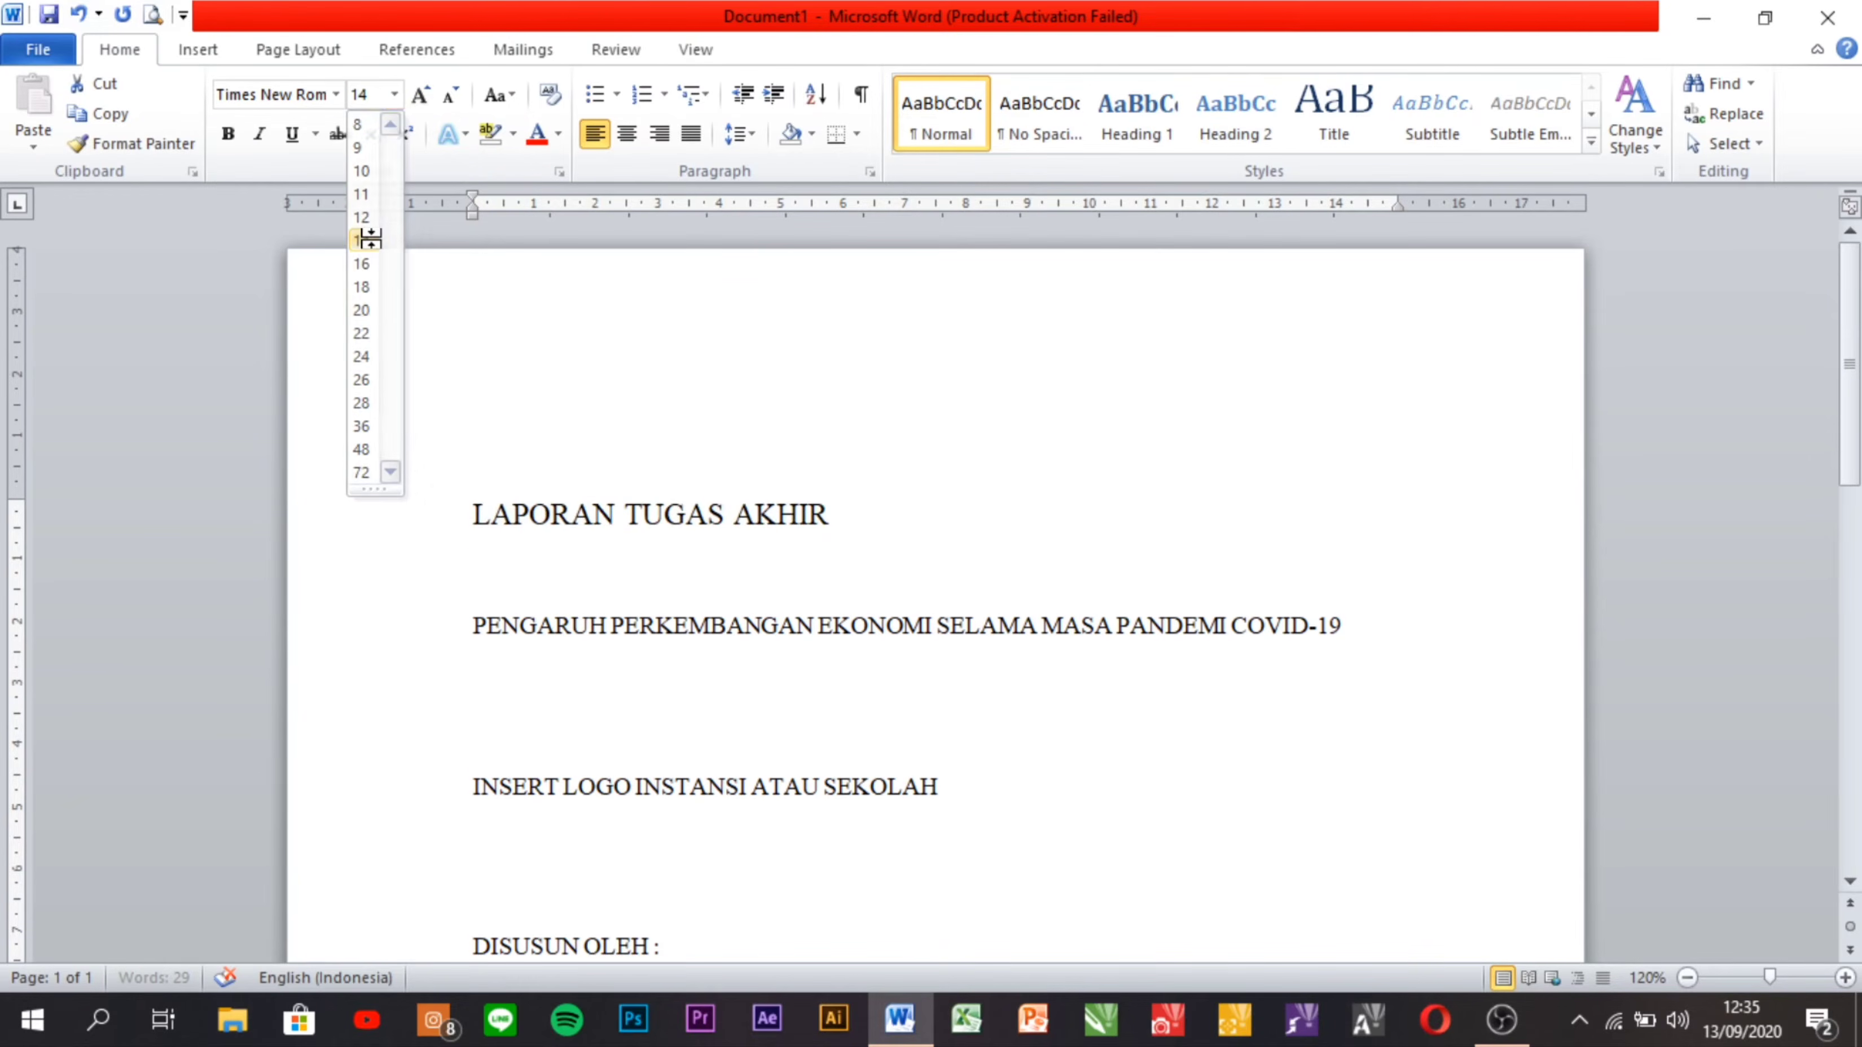
pyautogui.click(229, 135)
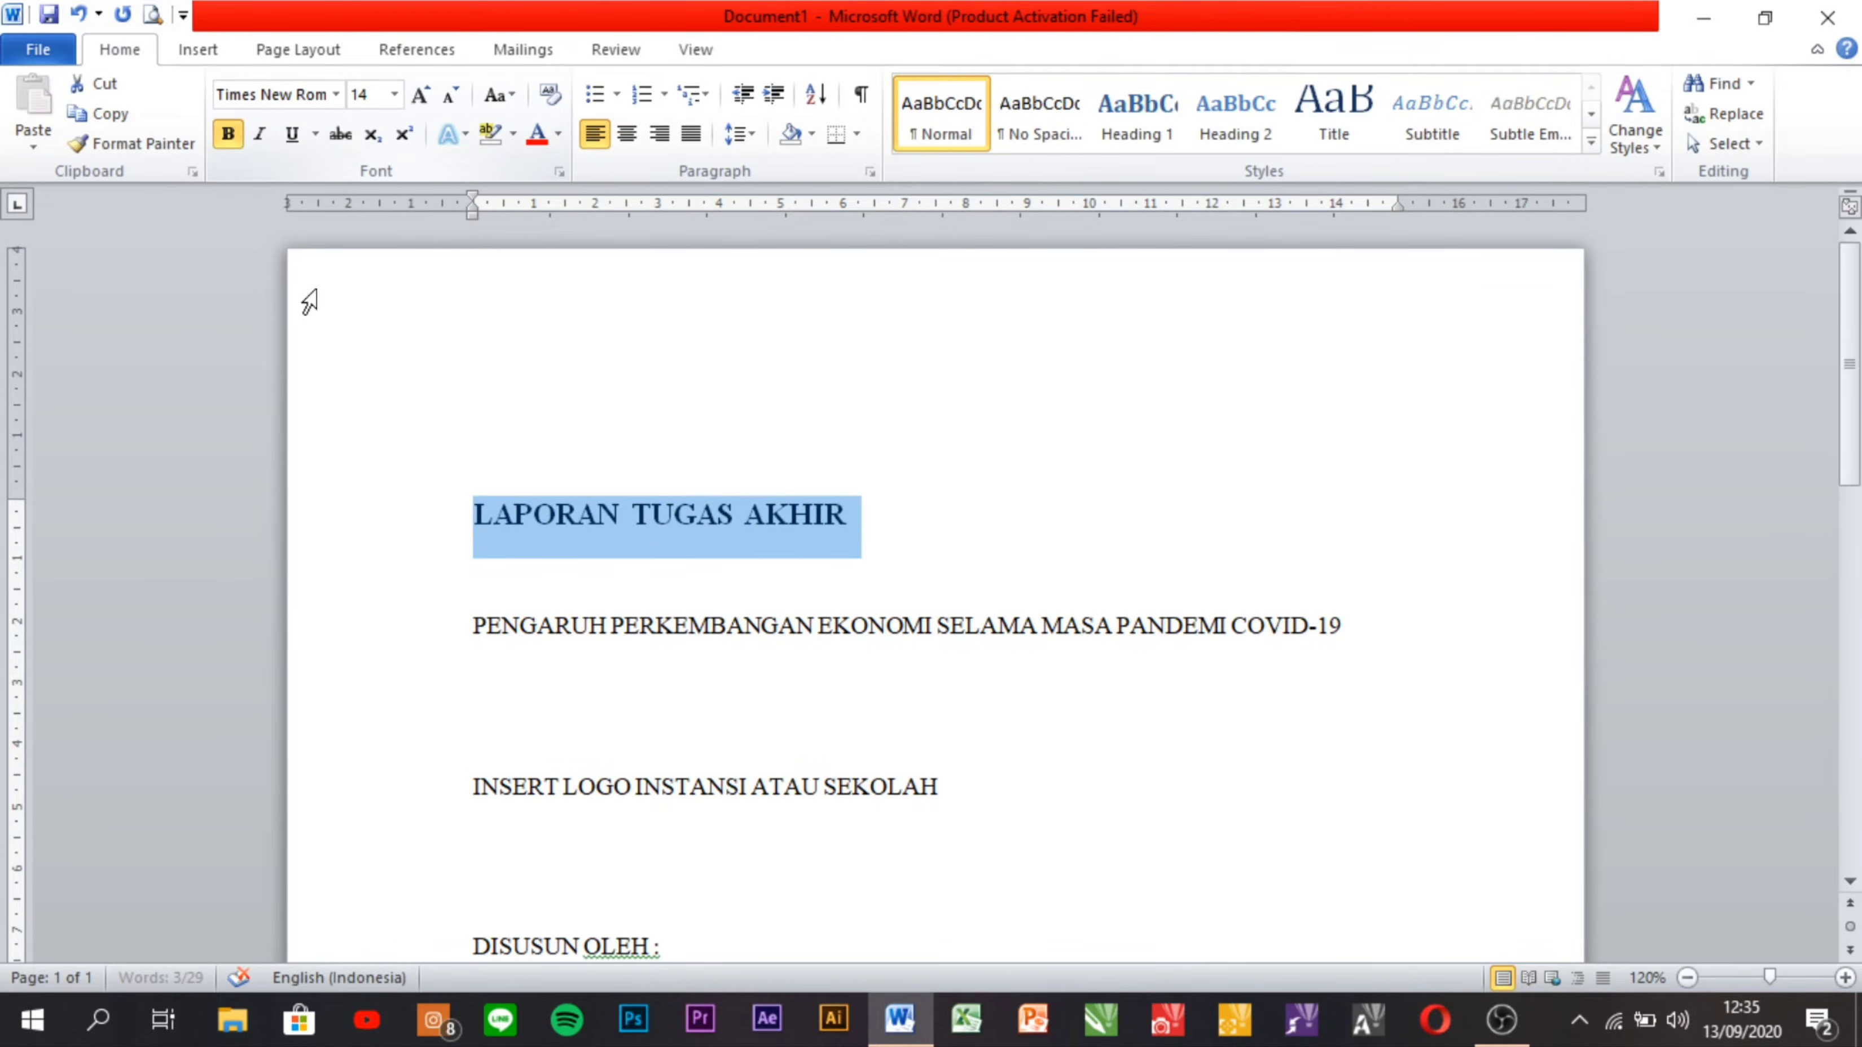
# Try font size 12 on the line "PENGARUH PERKEMBANGAN EKONOMI SELAMA MASA PANDEMI COVID-19" and set it back to 11.
pyautogui.scroll(-2, 598, 609)
pyautogui.click(380, 475)
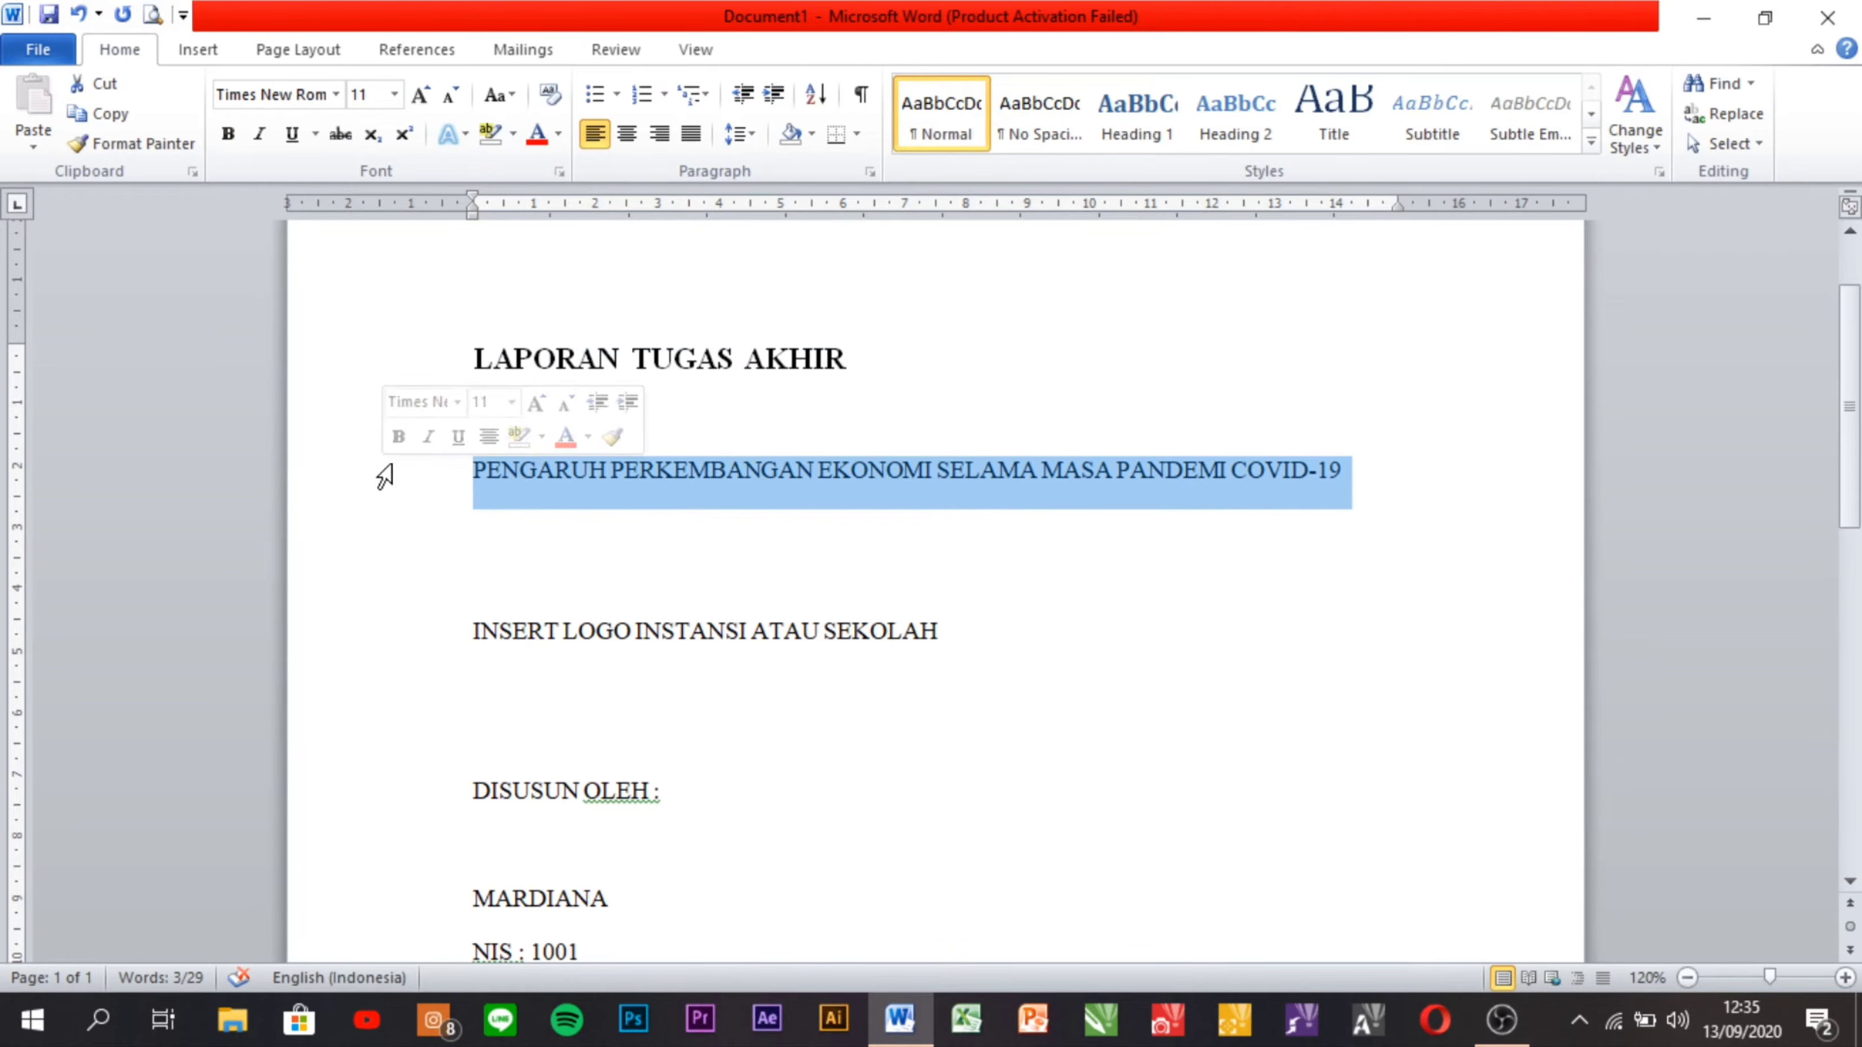
pyautogui.click(396, 95)
pyautogui.click(355, 219)
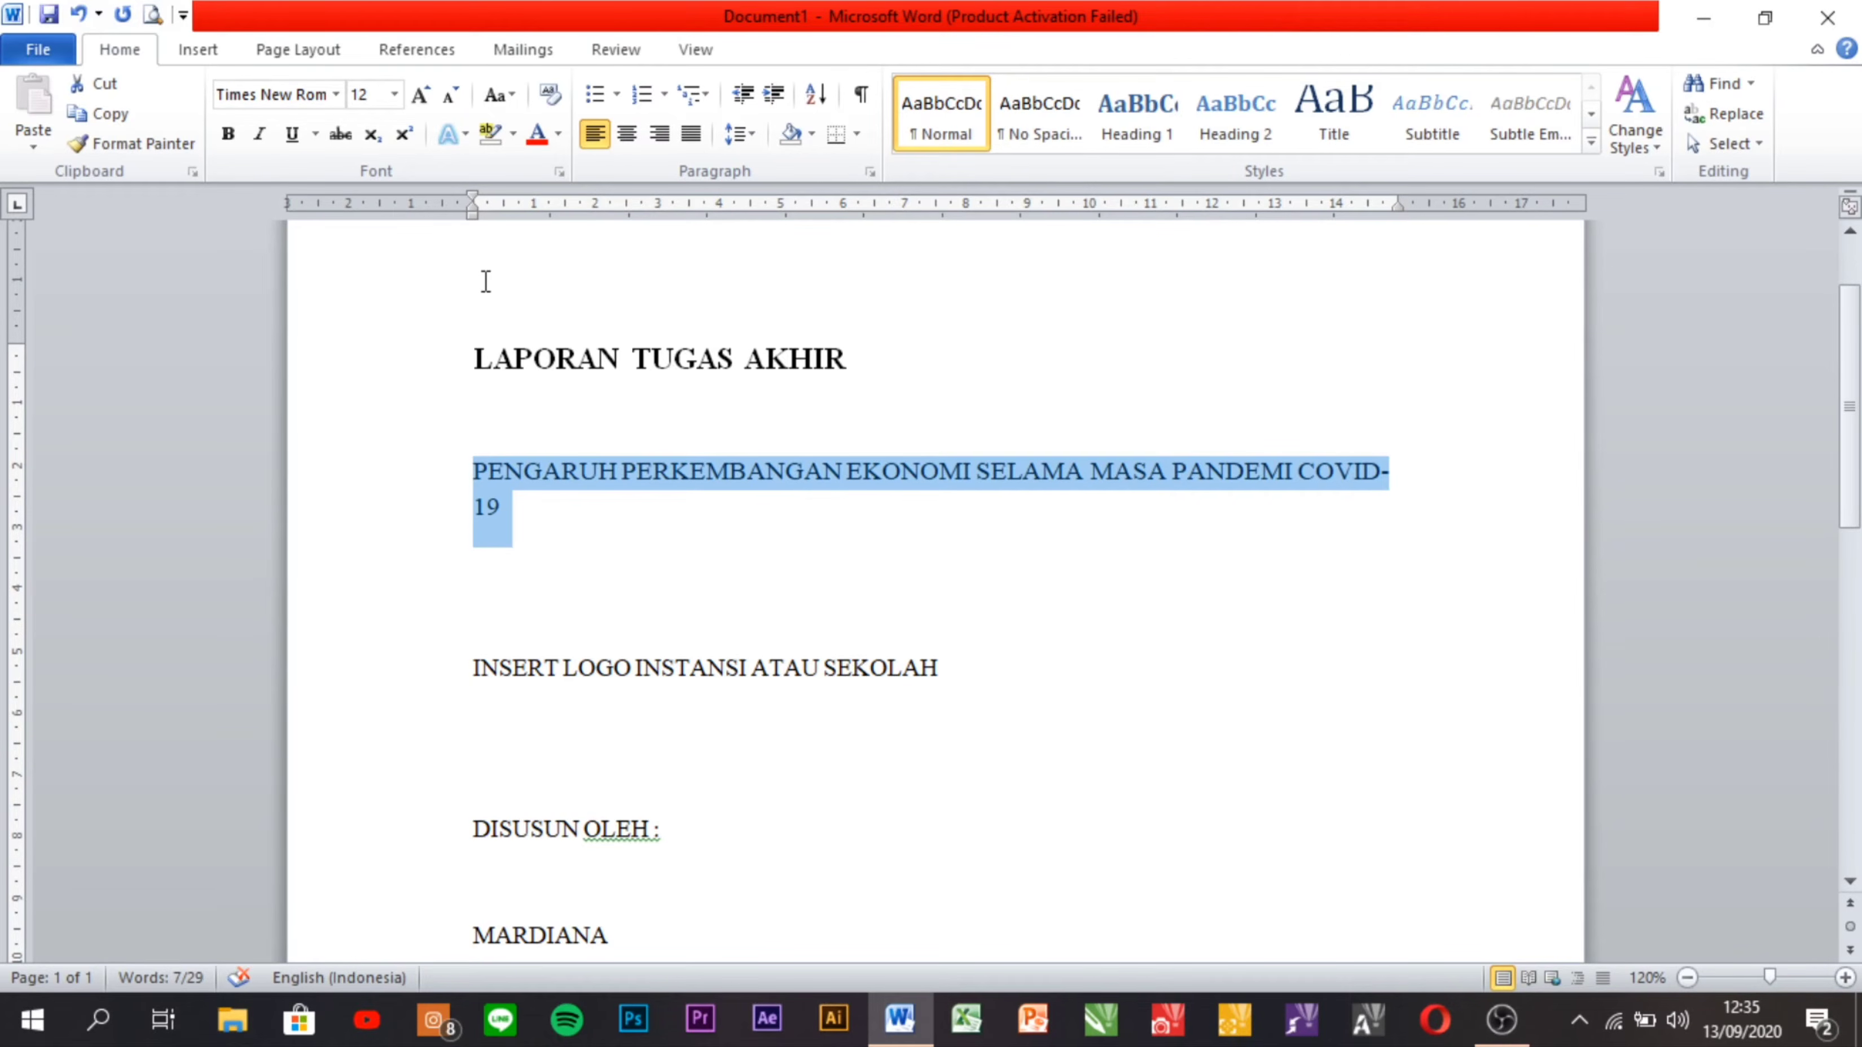
pyautogui.click(395, 93)
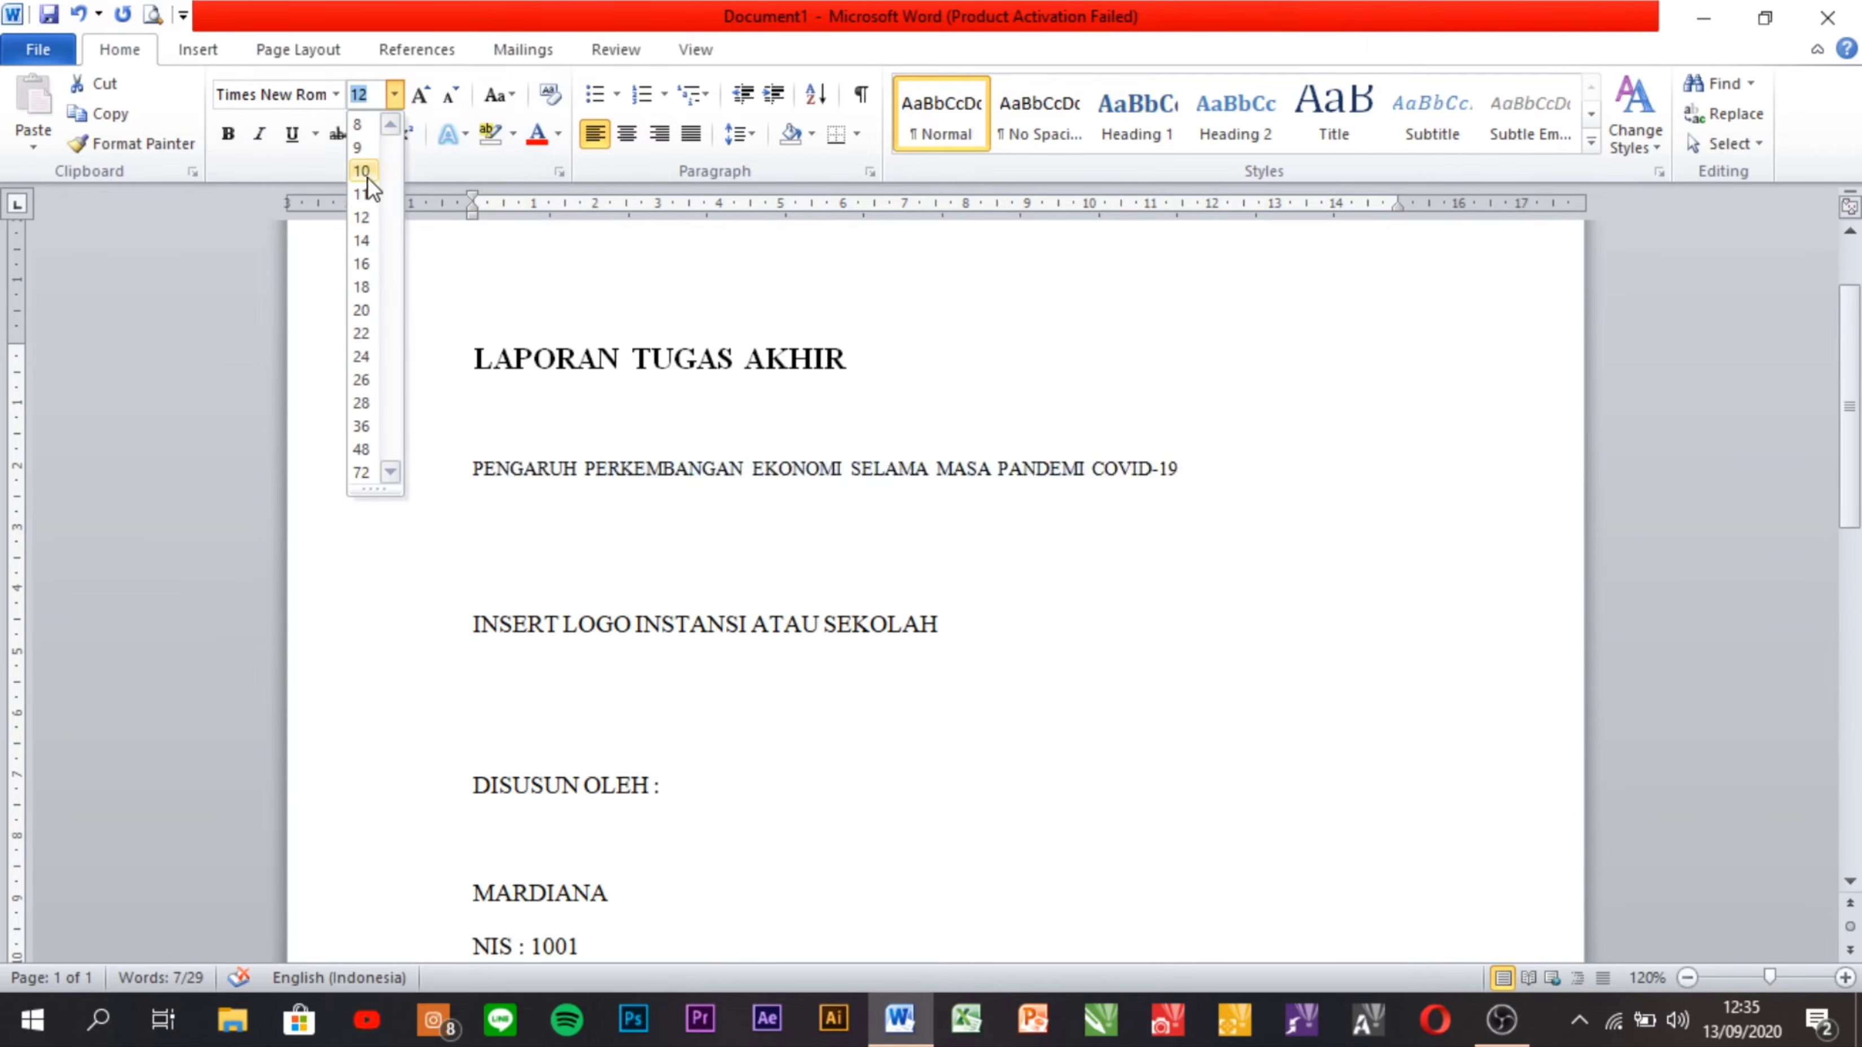
pyautogui.click(368, 195)
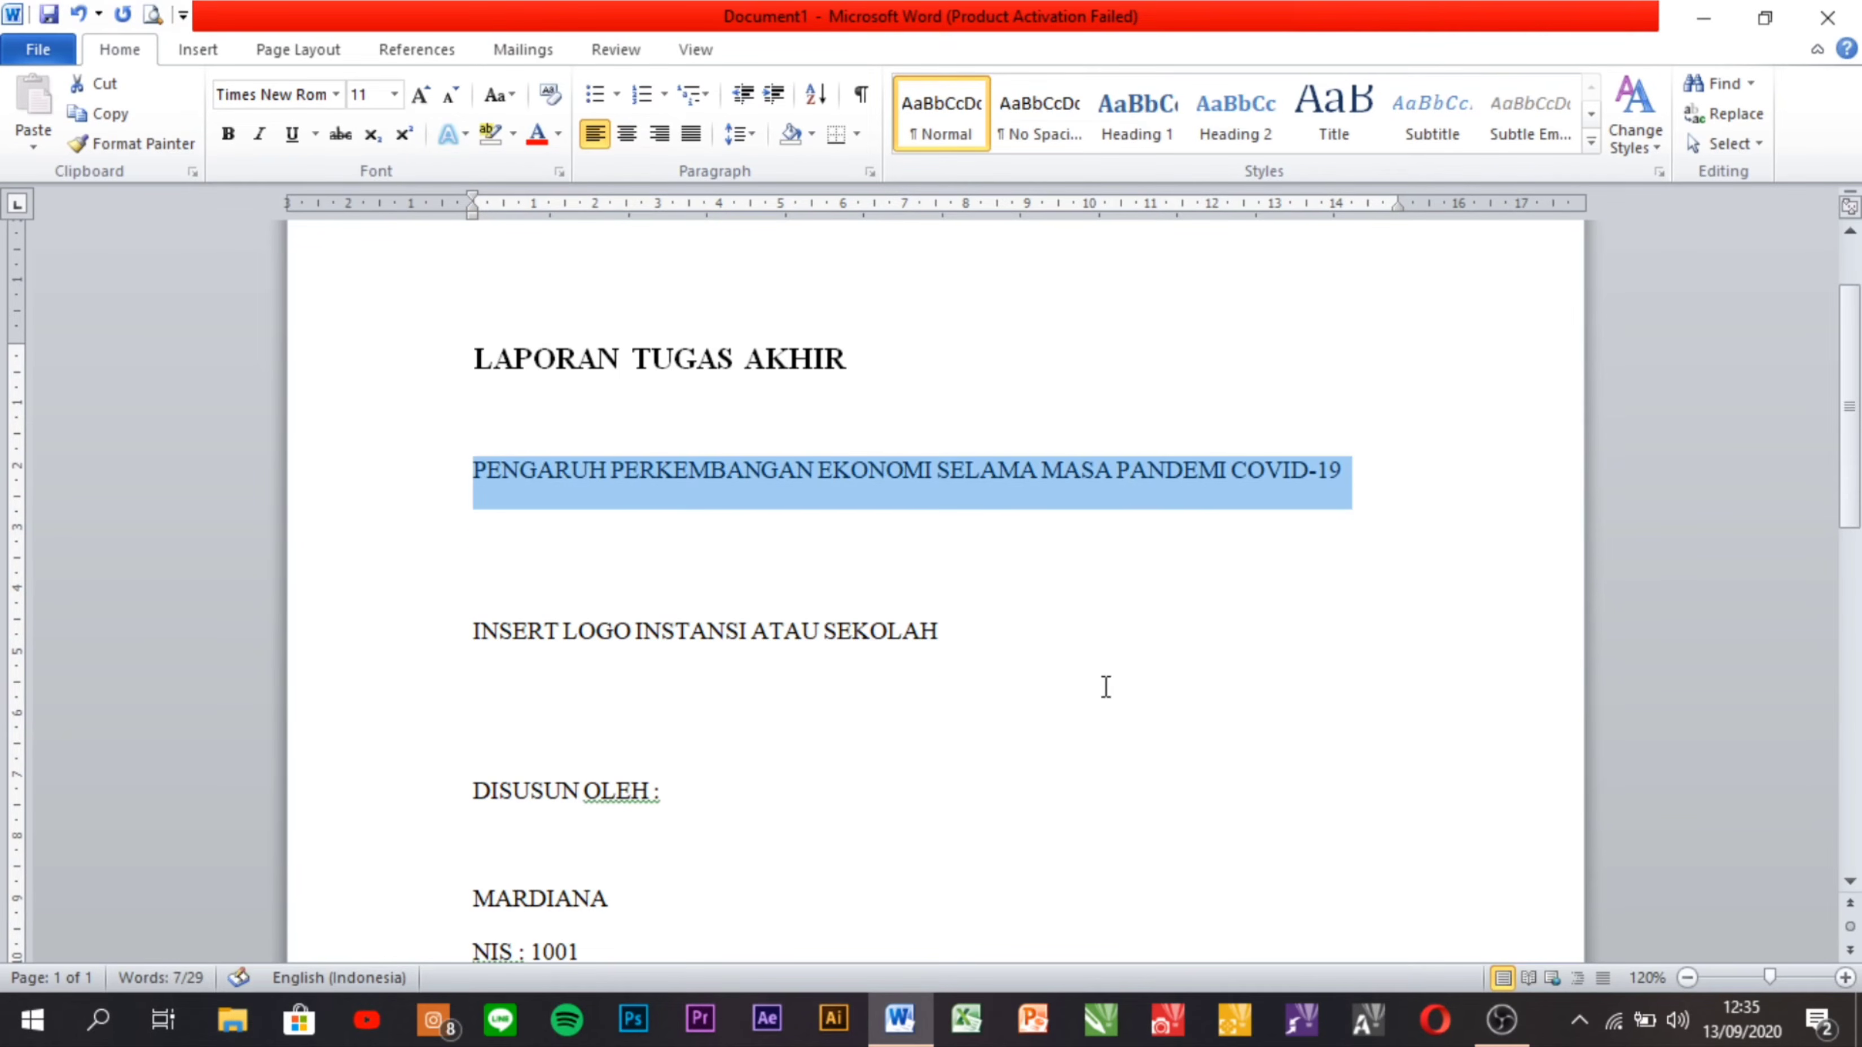
# Set the logo placeholder "INSERT LOGO INSTANSI ATAU SEKOLAH" to font size 20.
pyautogui.click(530, 631)
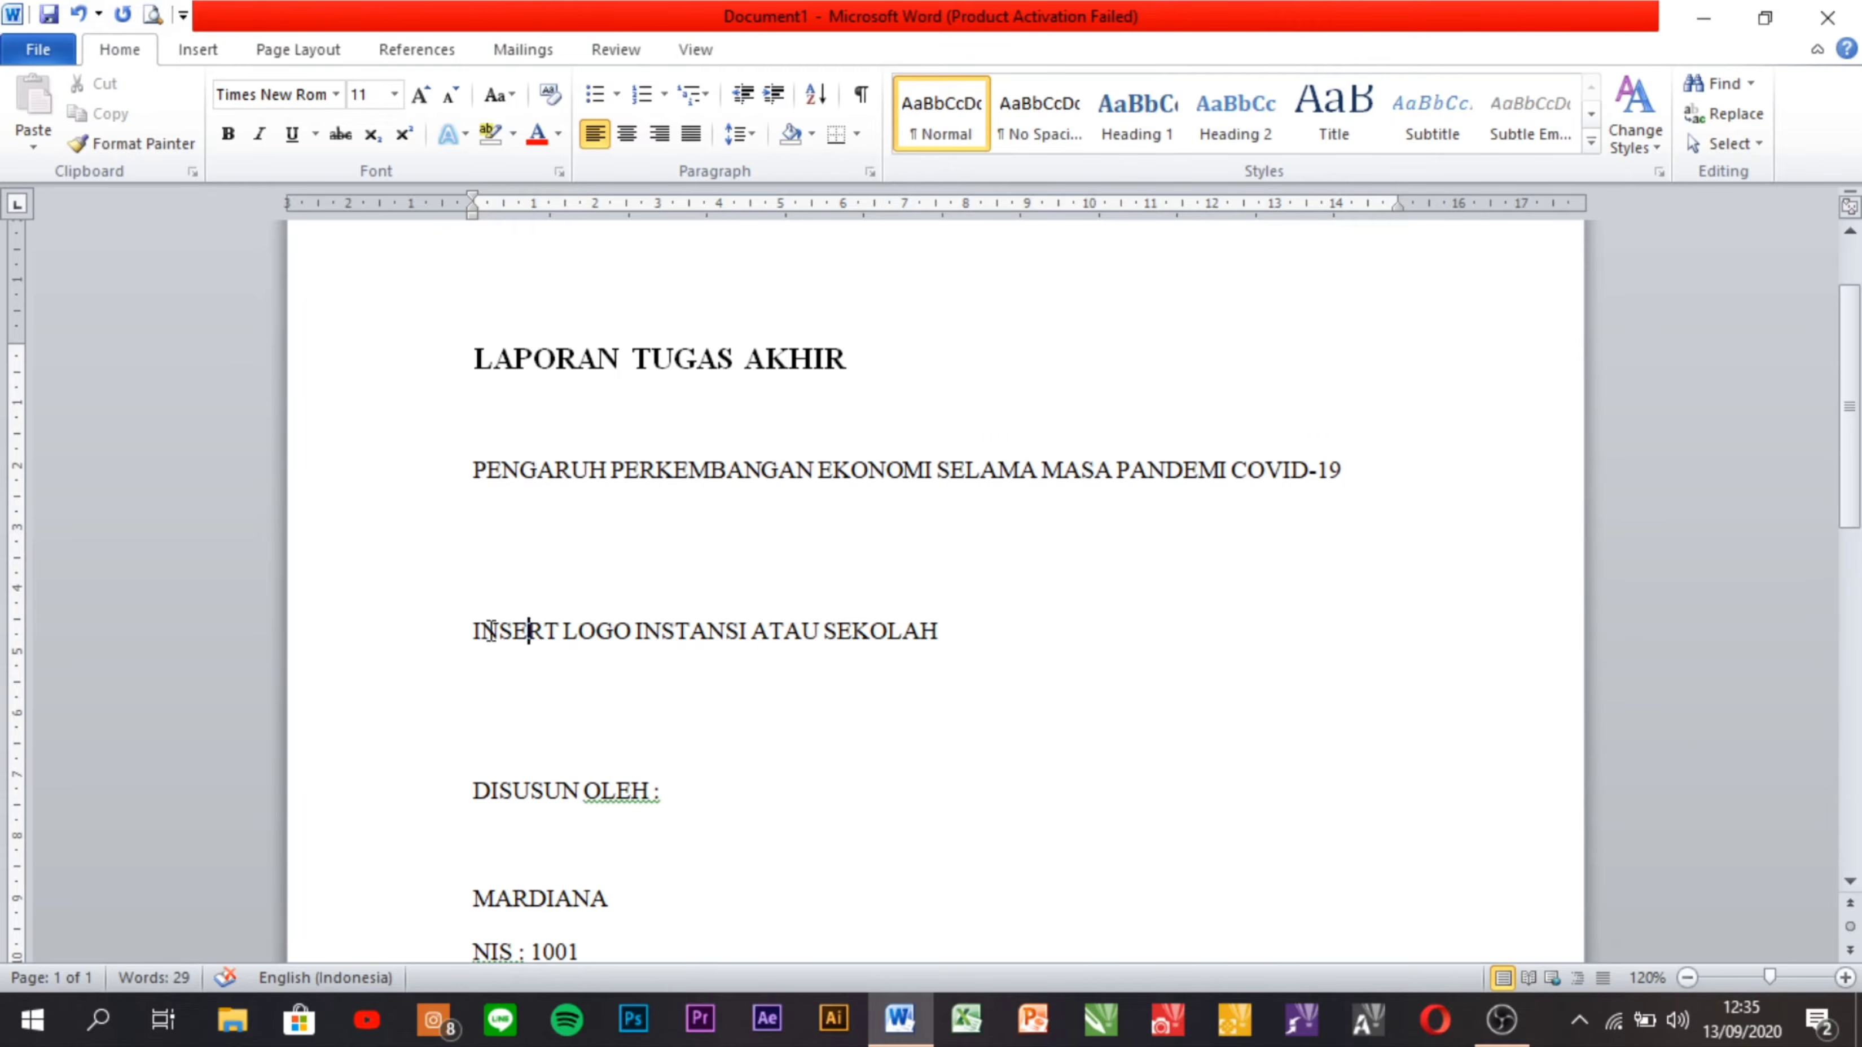
pyautogui.scroll(-3, 478, 665)
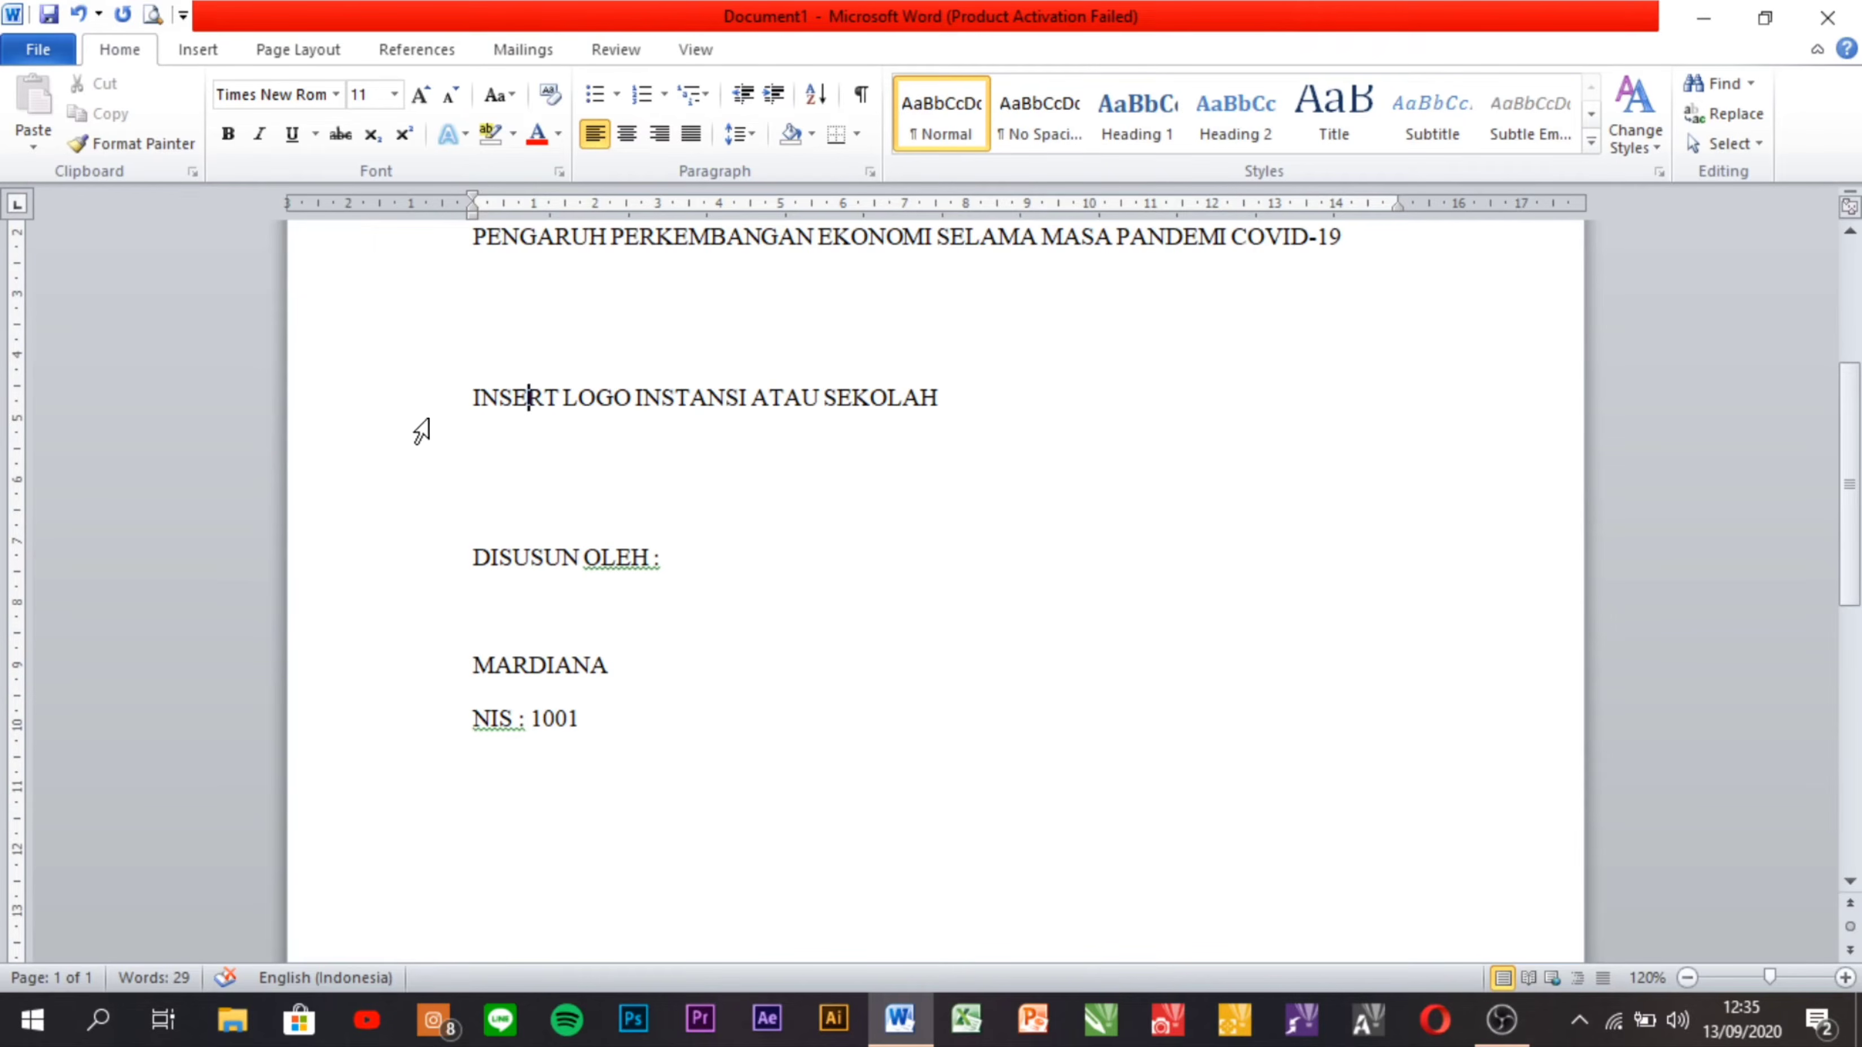
pyautogui.click(403, 404)
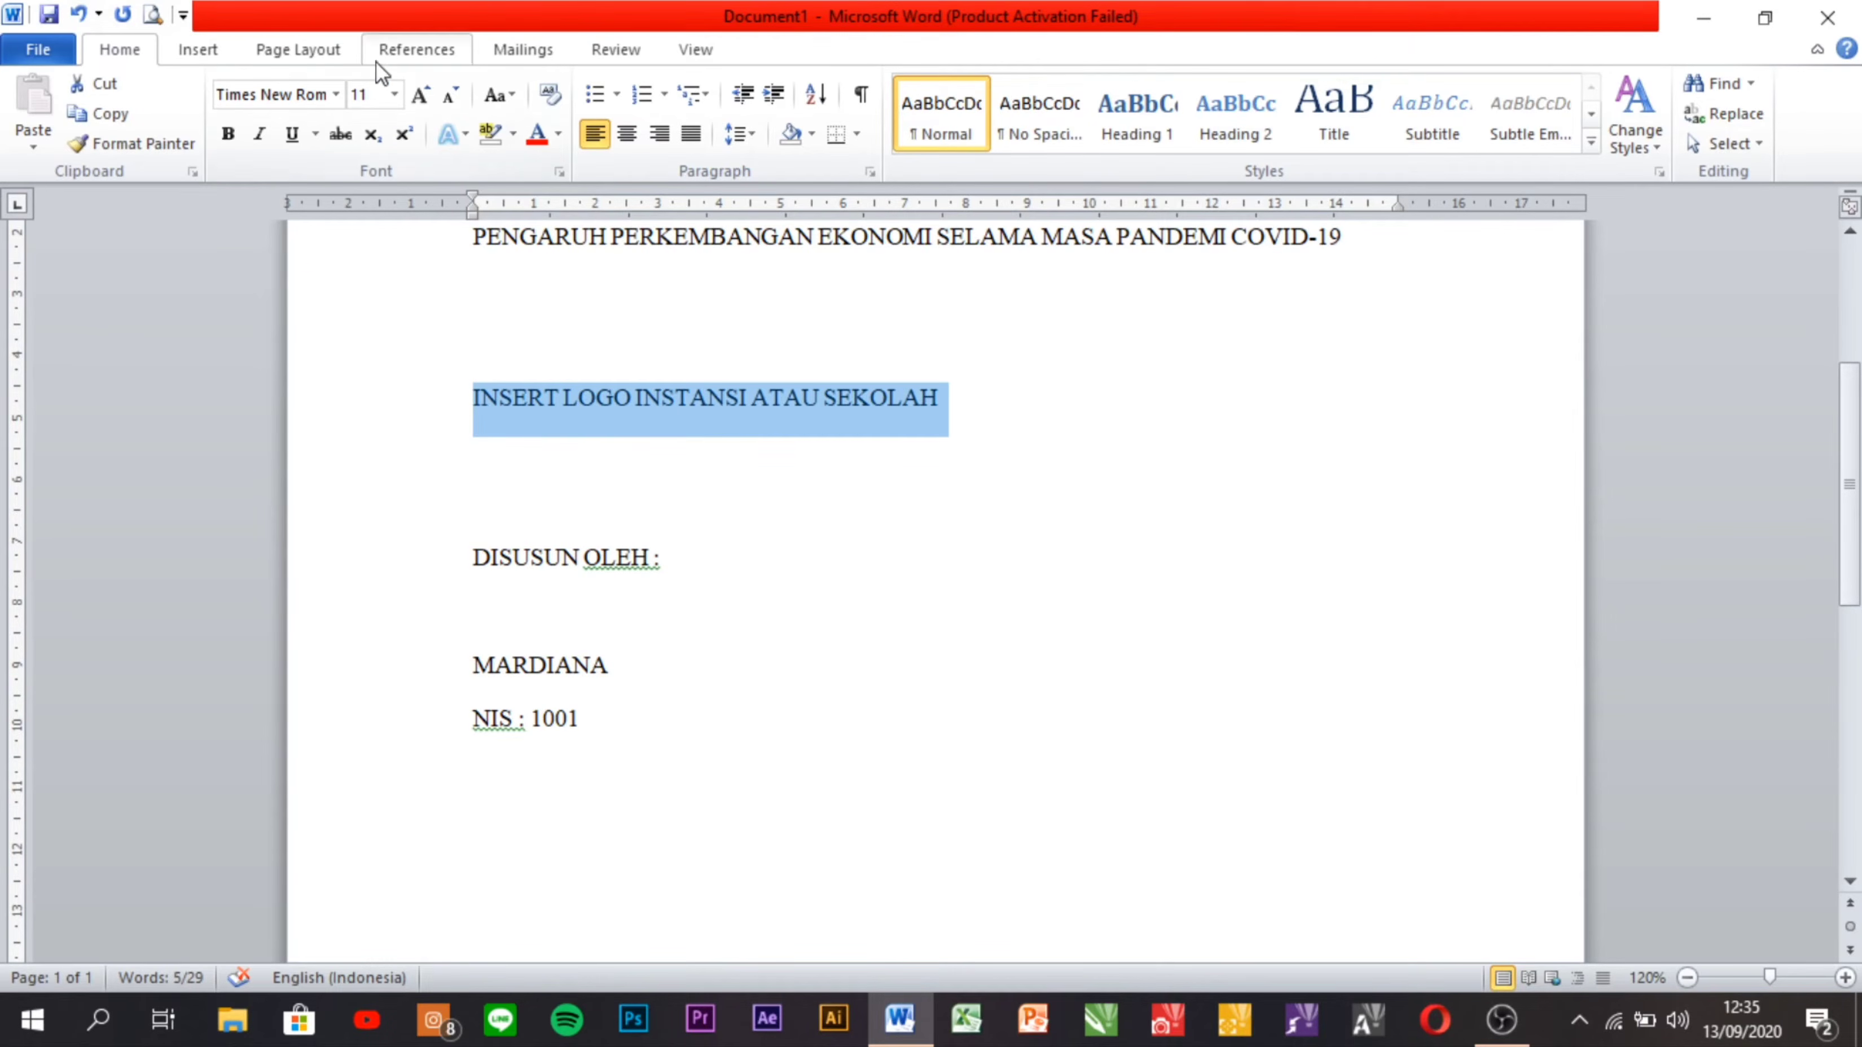
pyautogui.click(396, 100)
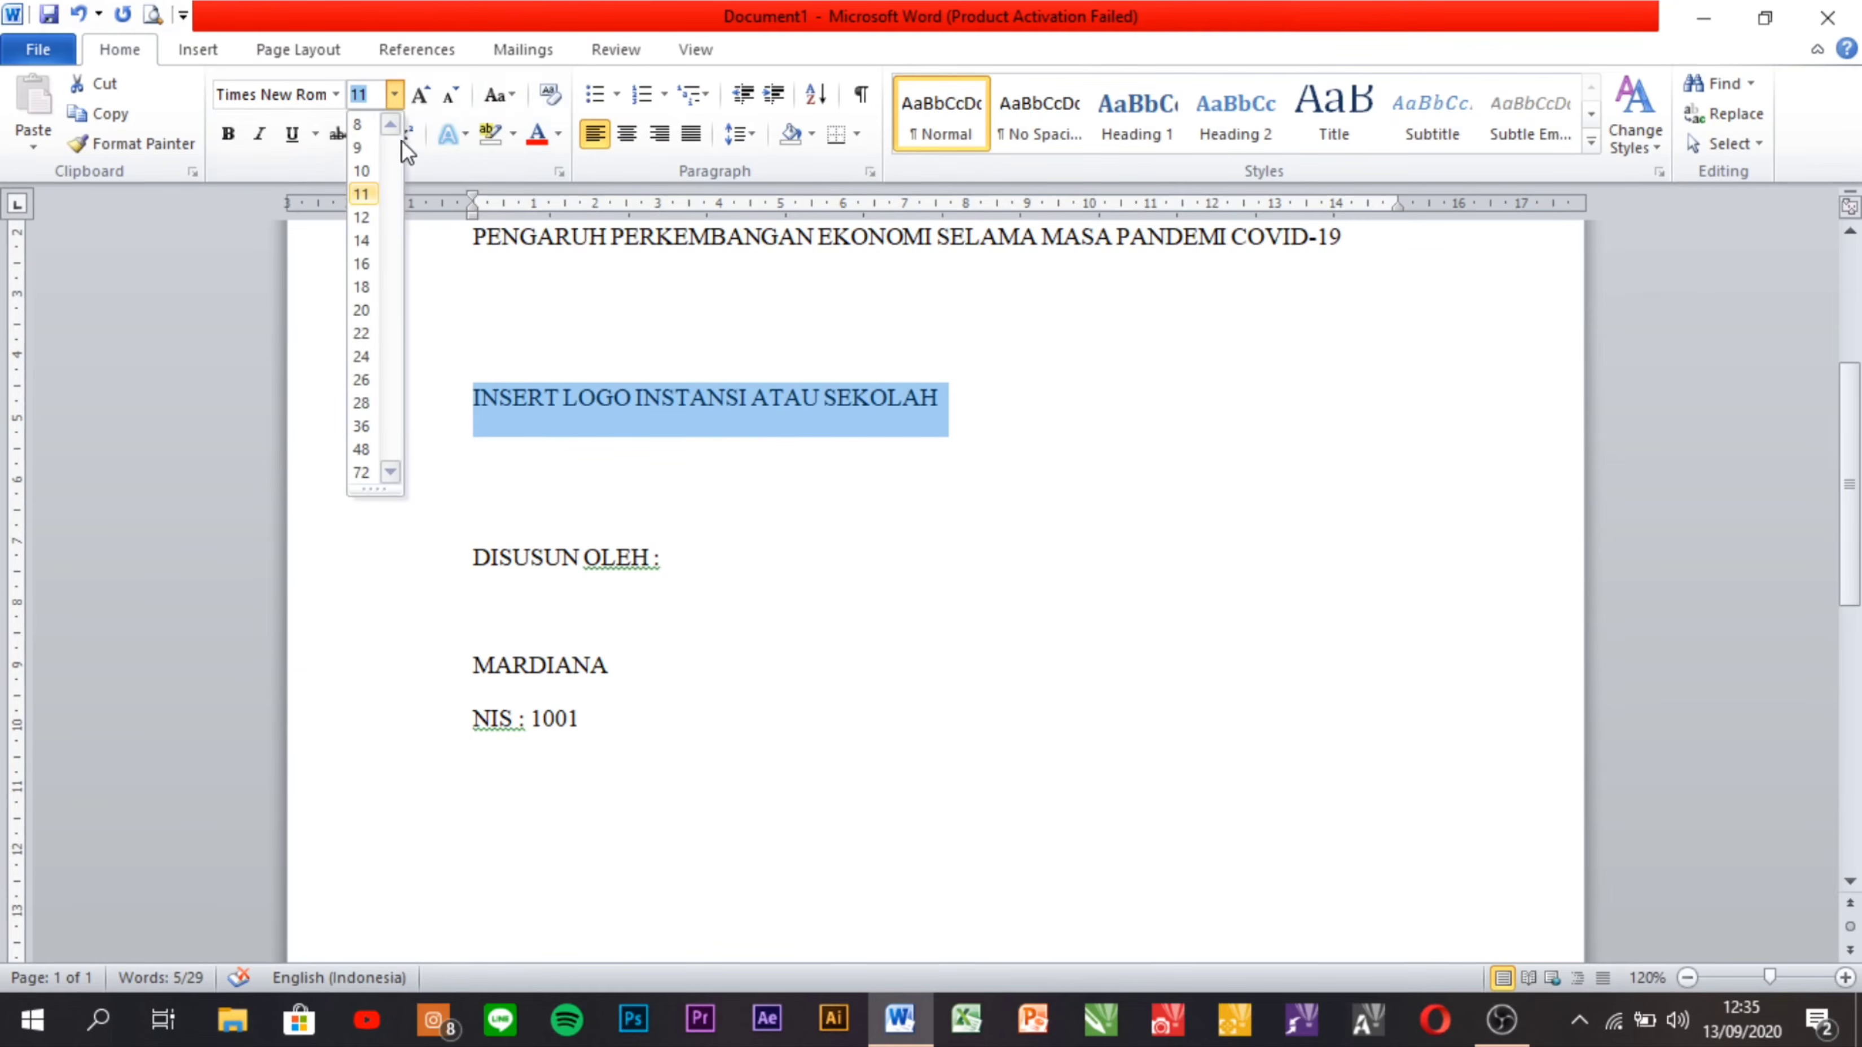
pyautogui.click(362, 310)
# Set the report title "PENGARUH PERKEMBANGAN EKONOMI SELAMA MASA PANDEMI COVID-19" to font size 20.
pyautogui.scroll(3, 364, 394)
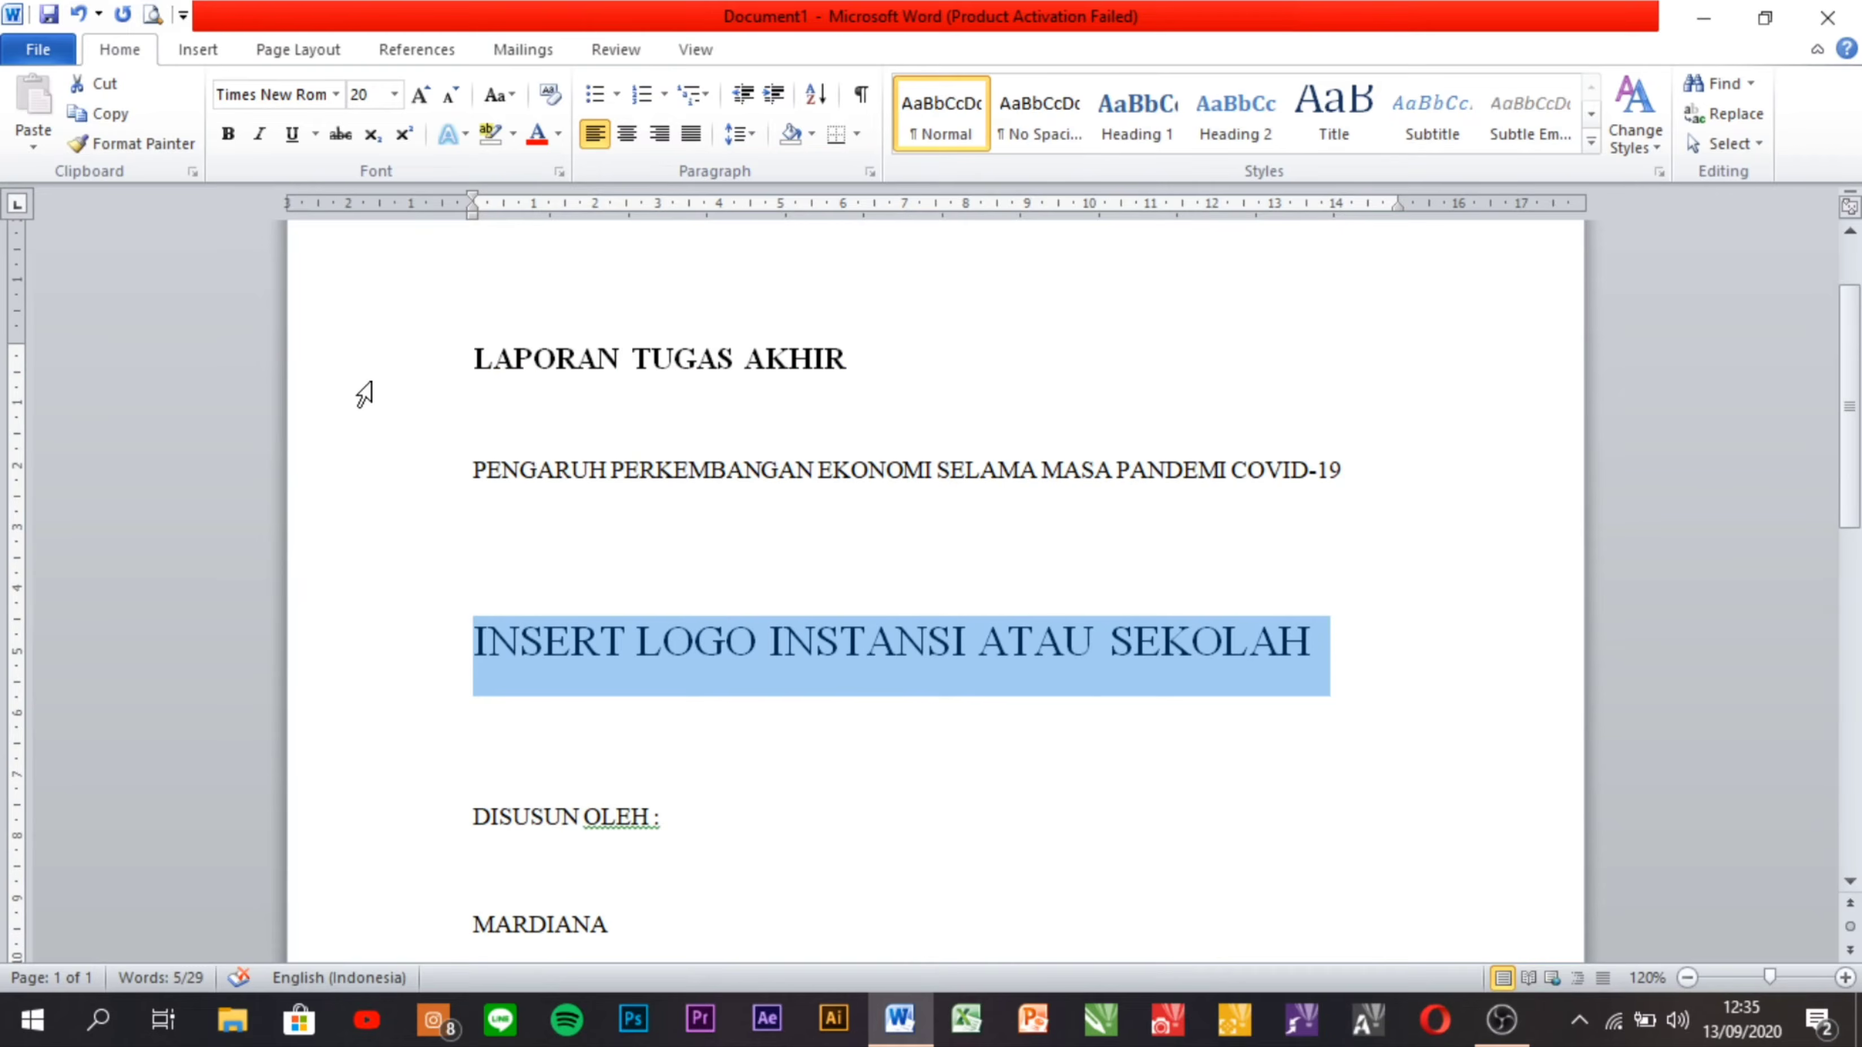
pyautogui.click(429, 450)
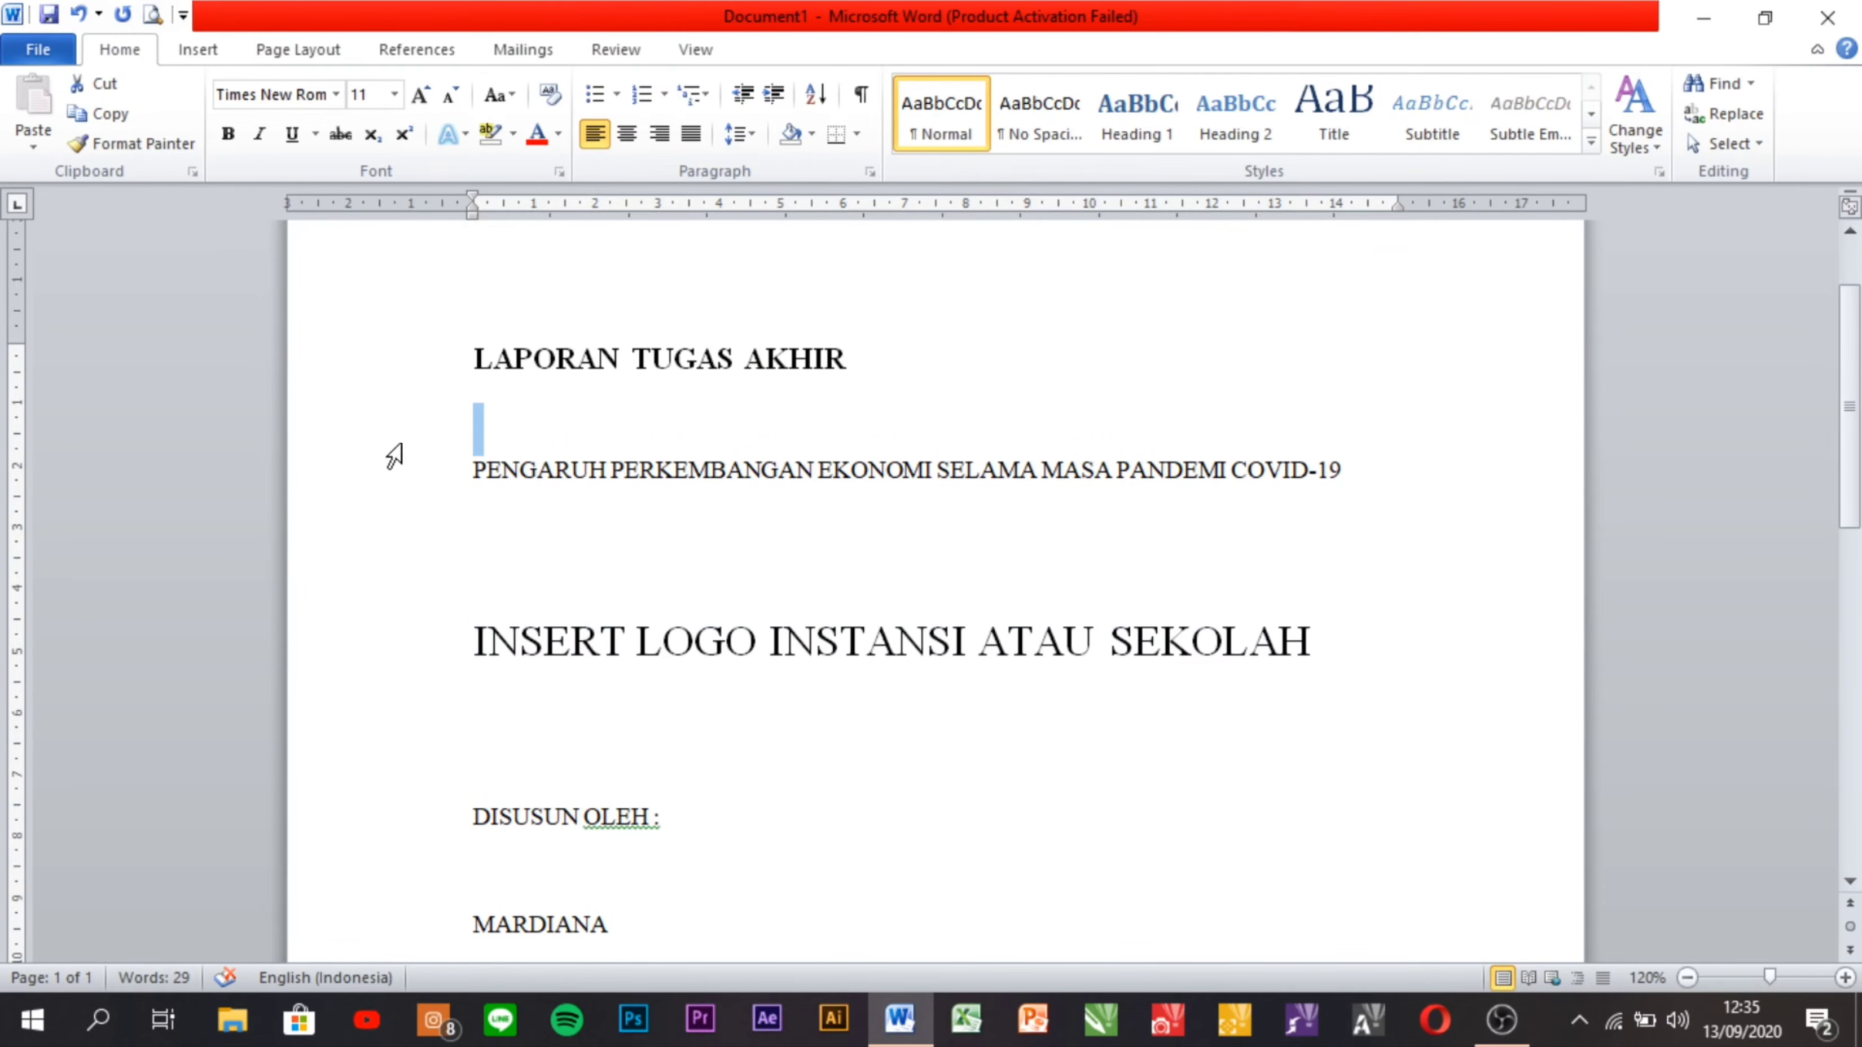
pyautogui.click(402, 480)
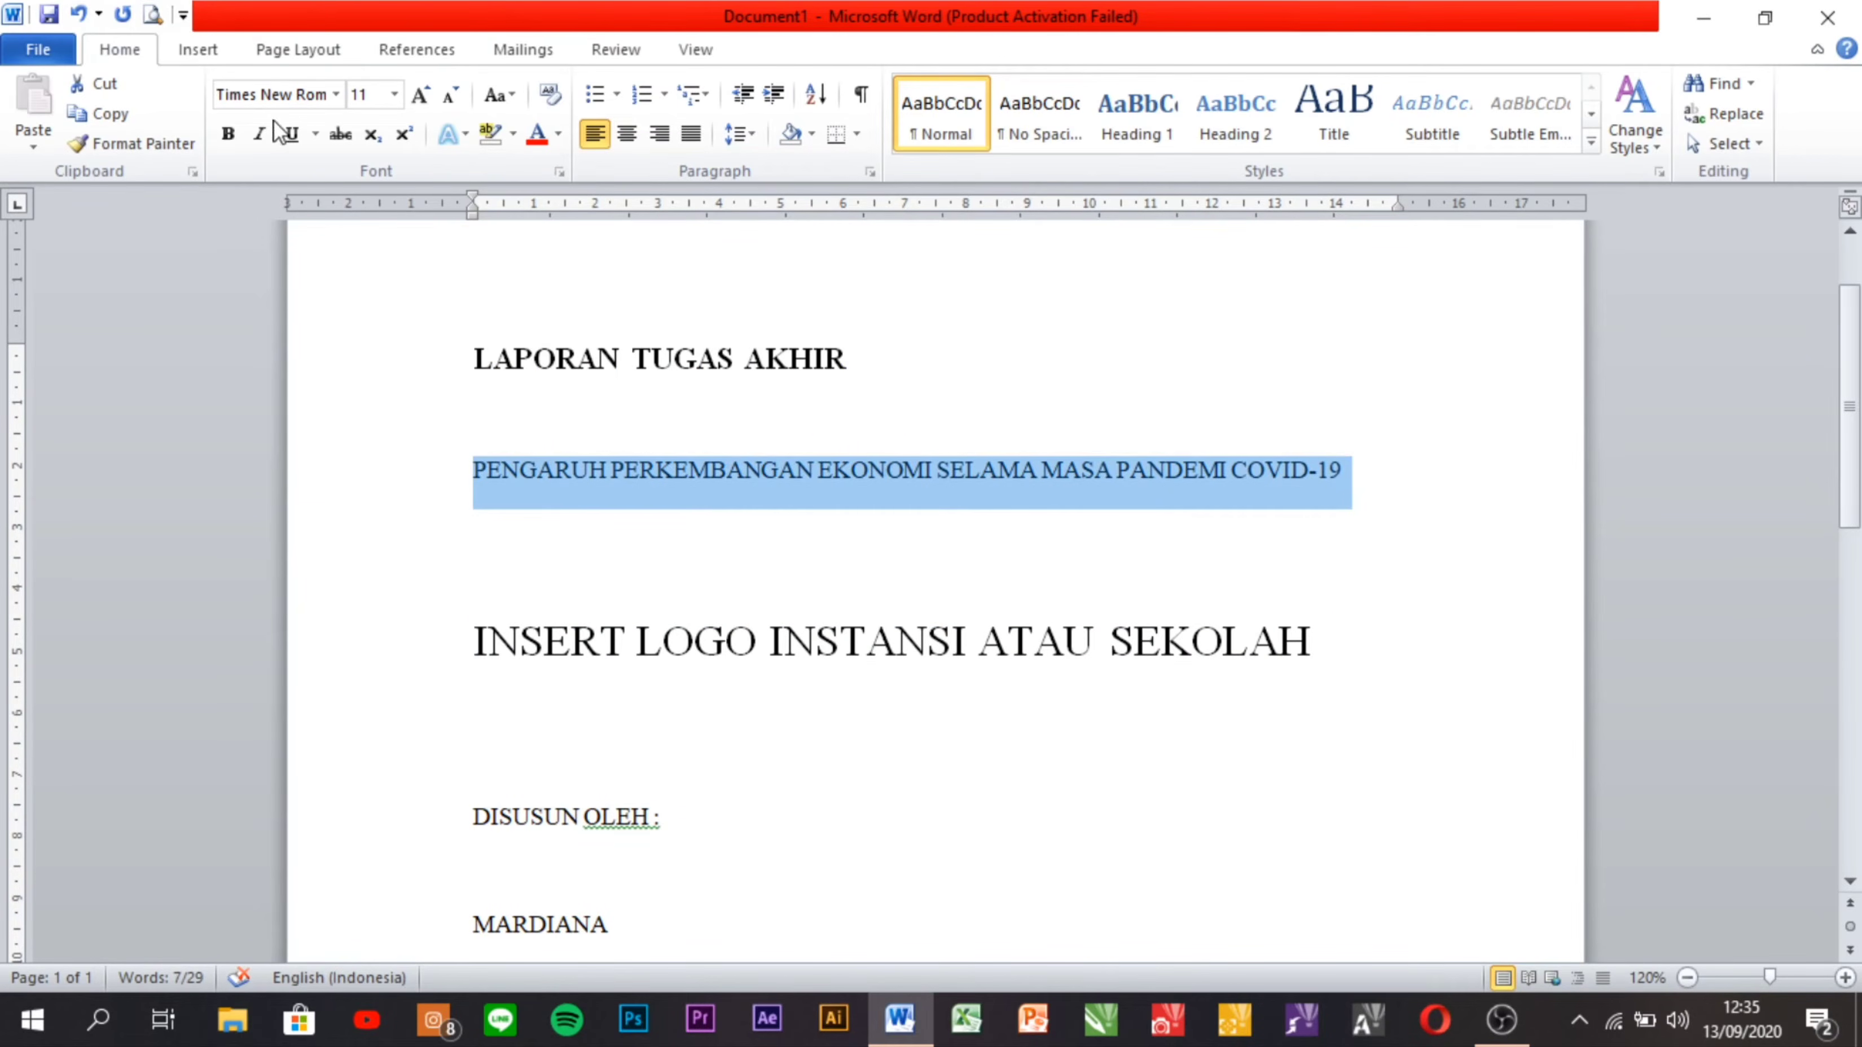
pyautogui.click(395, 102)
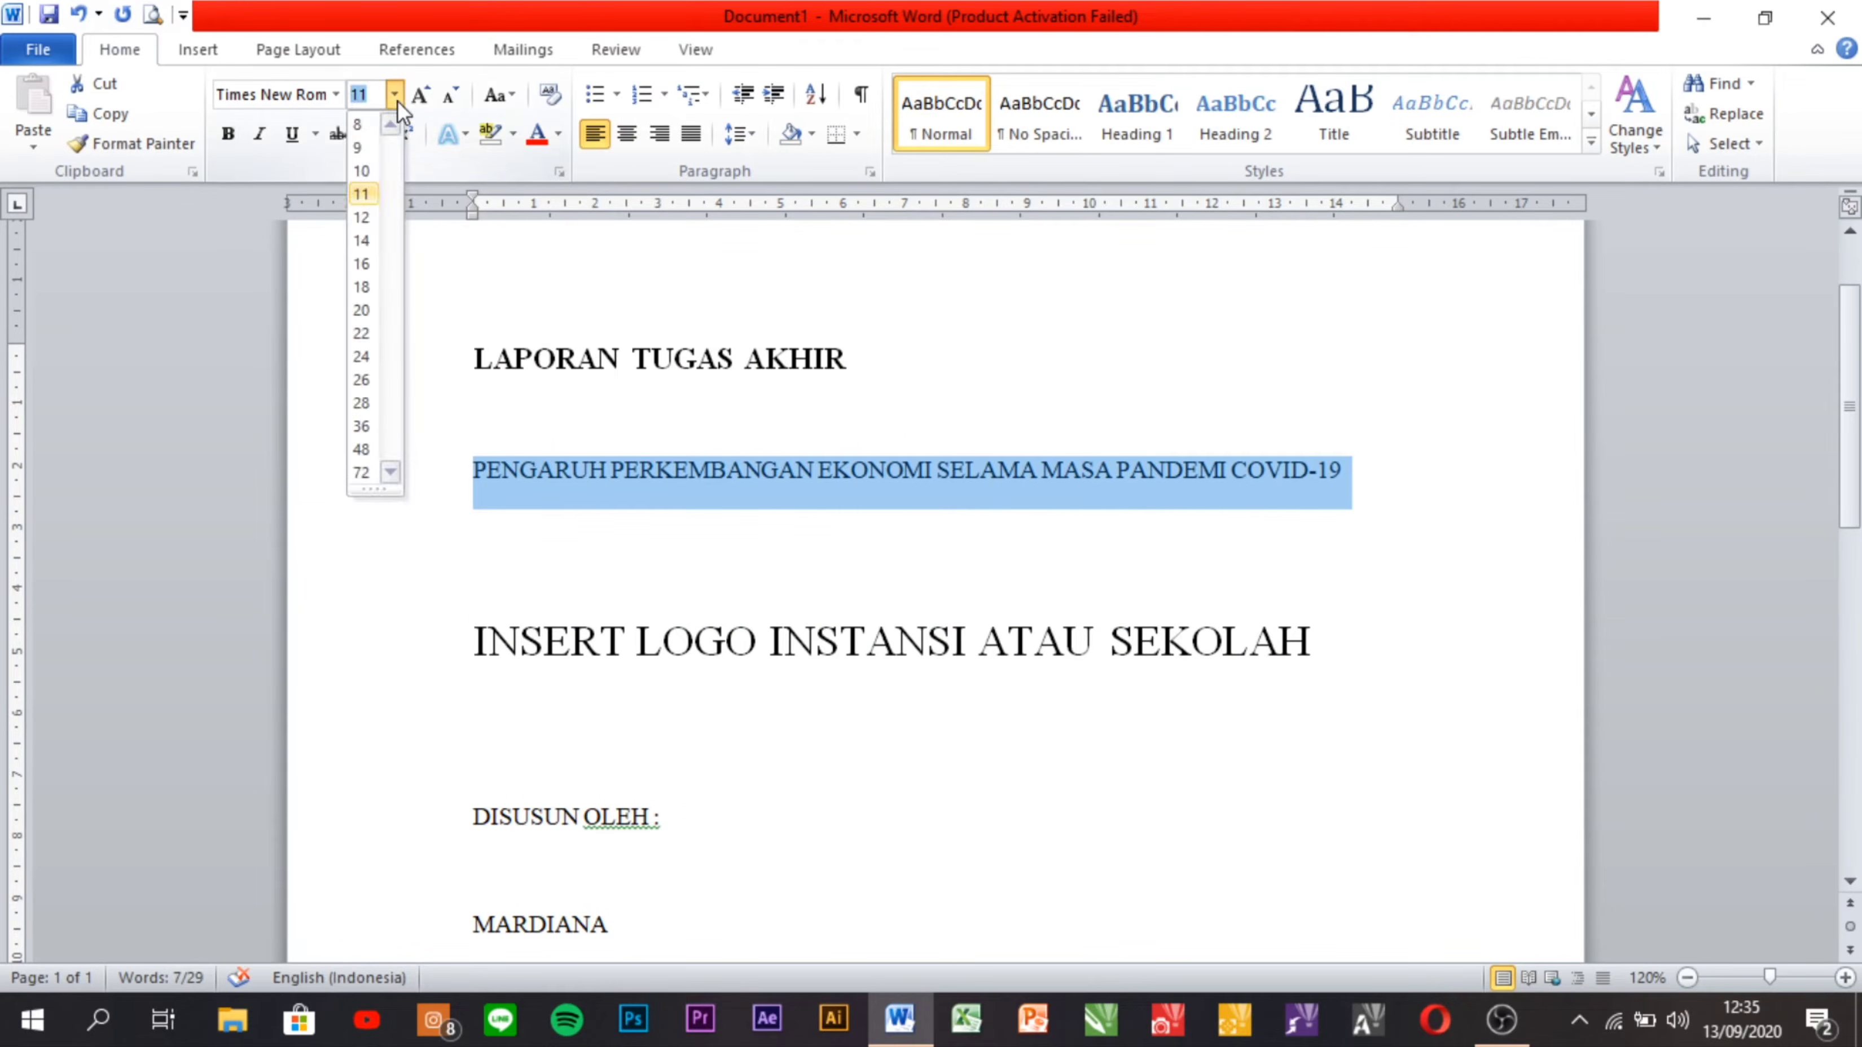
pyautogui.click(362, 310)
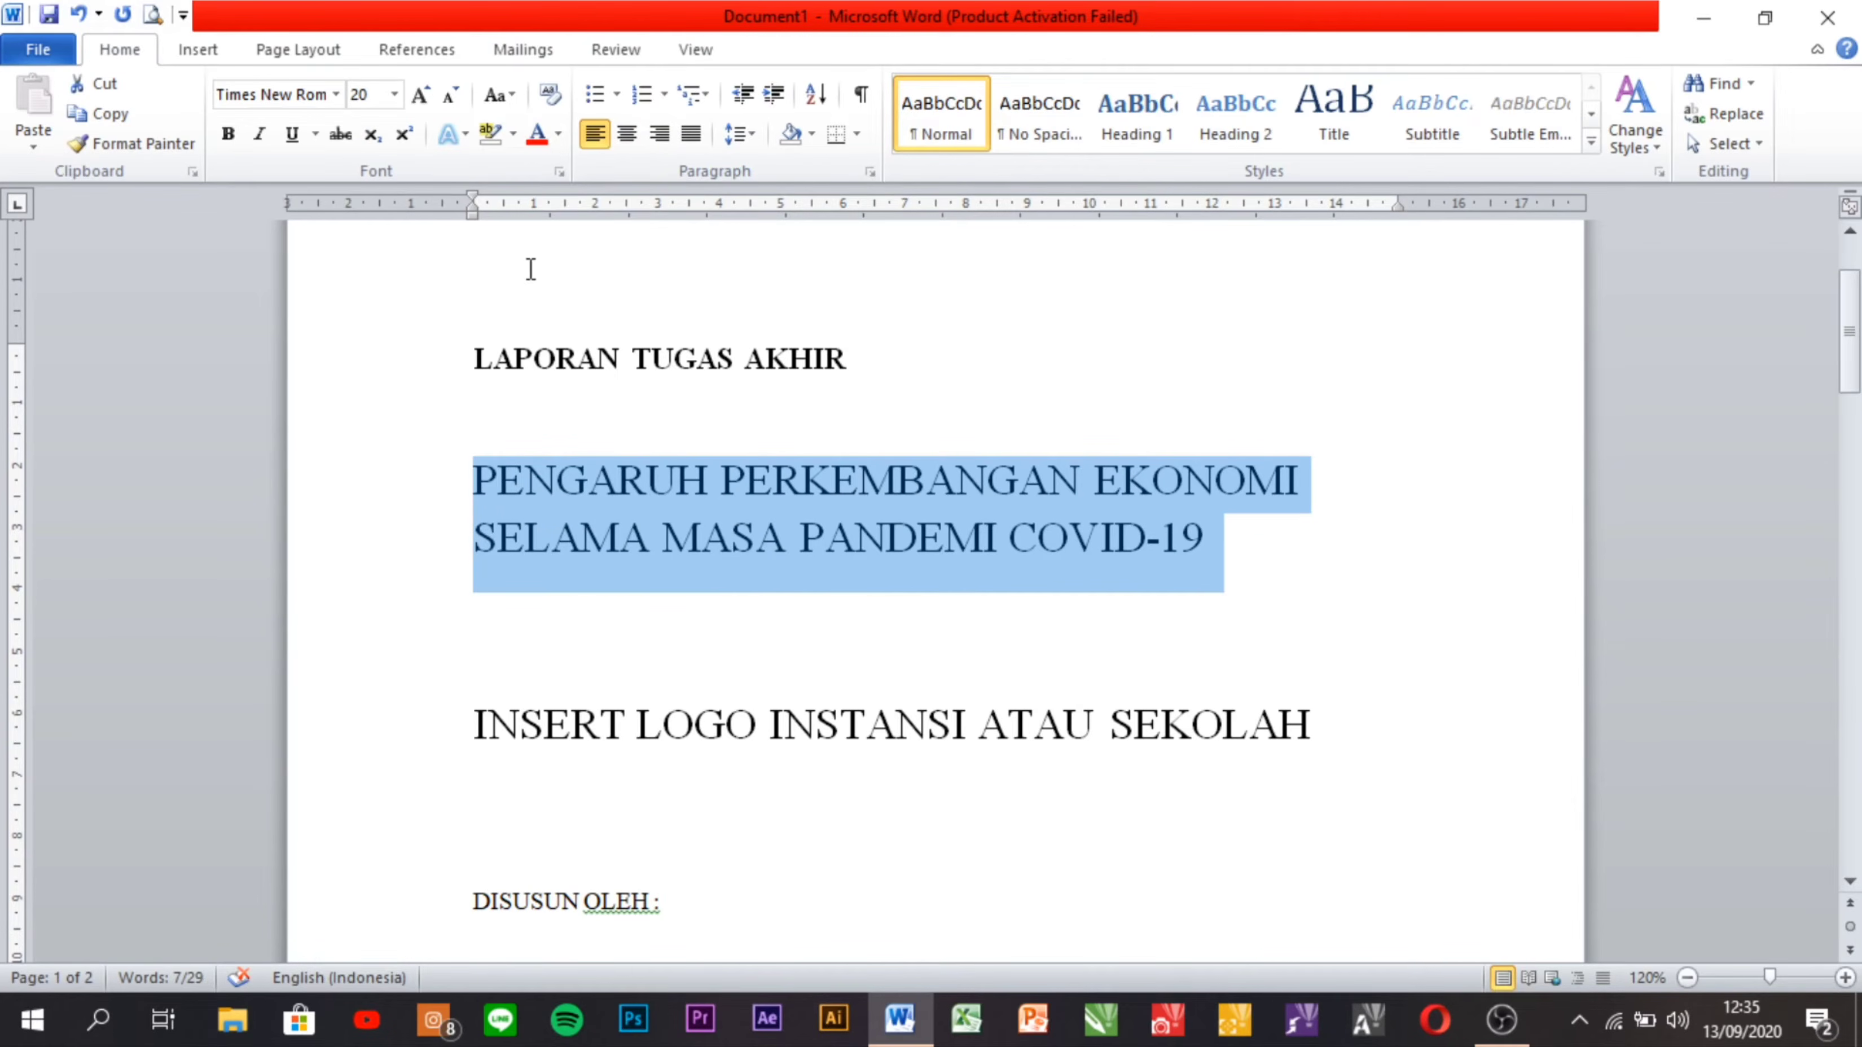
# Format the author block, from "DISUSUN OLEH :" through the student number line, at size 12 in bold.
pyautogui.scroll(-5, 647, 518)
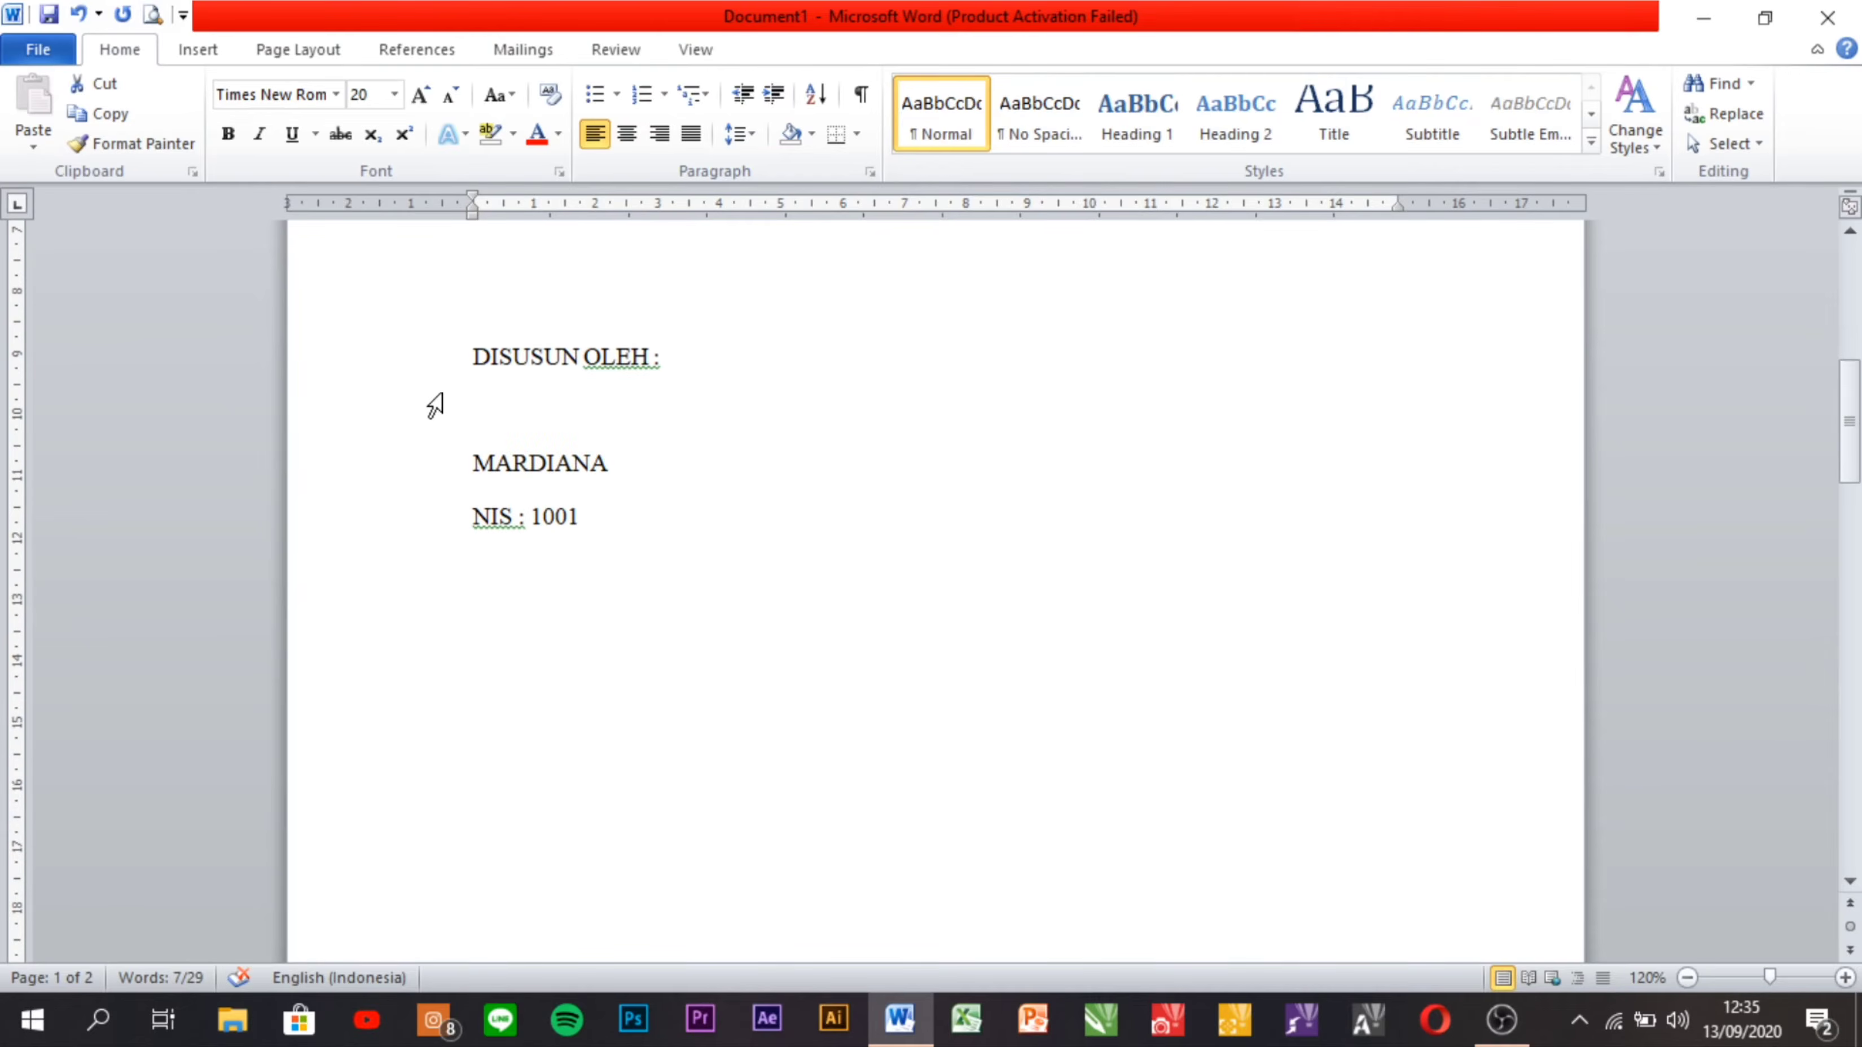
pyautogui.moveTo(440, 378); pyautogui.dragTo(404, 545)
pyautogui.click(396, 99)
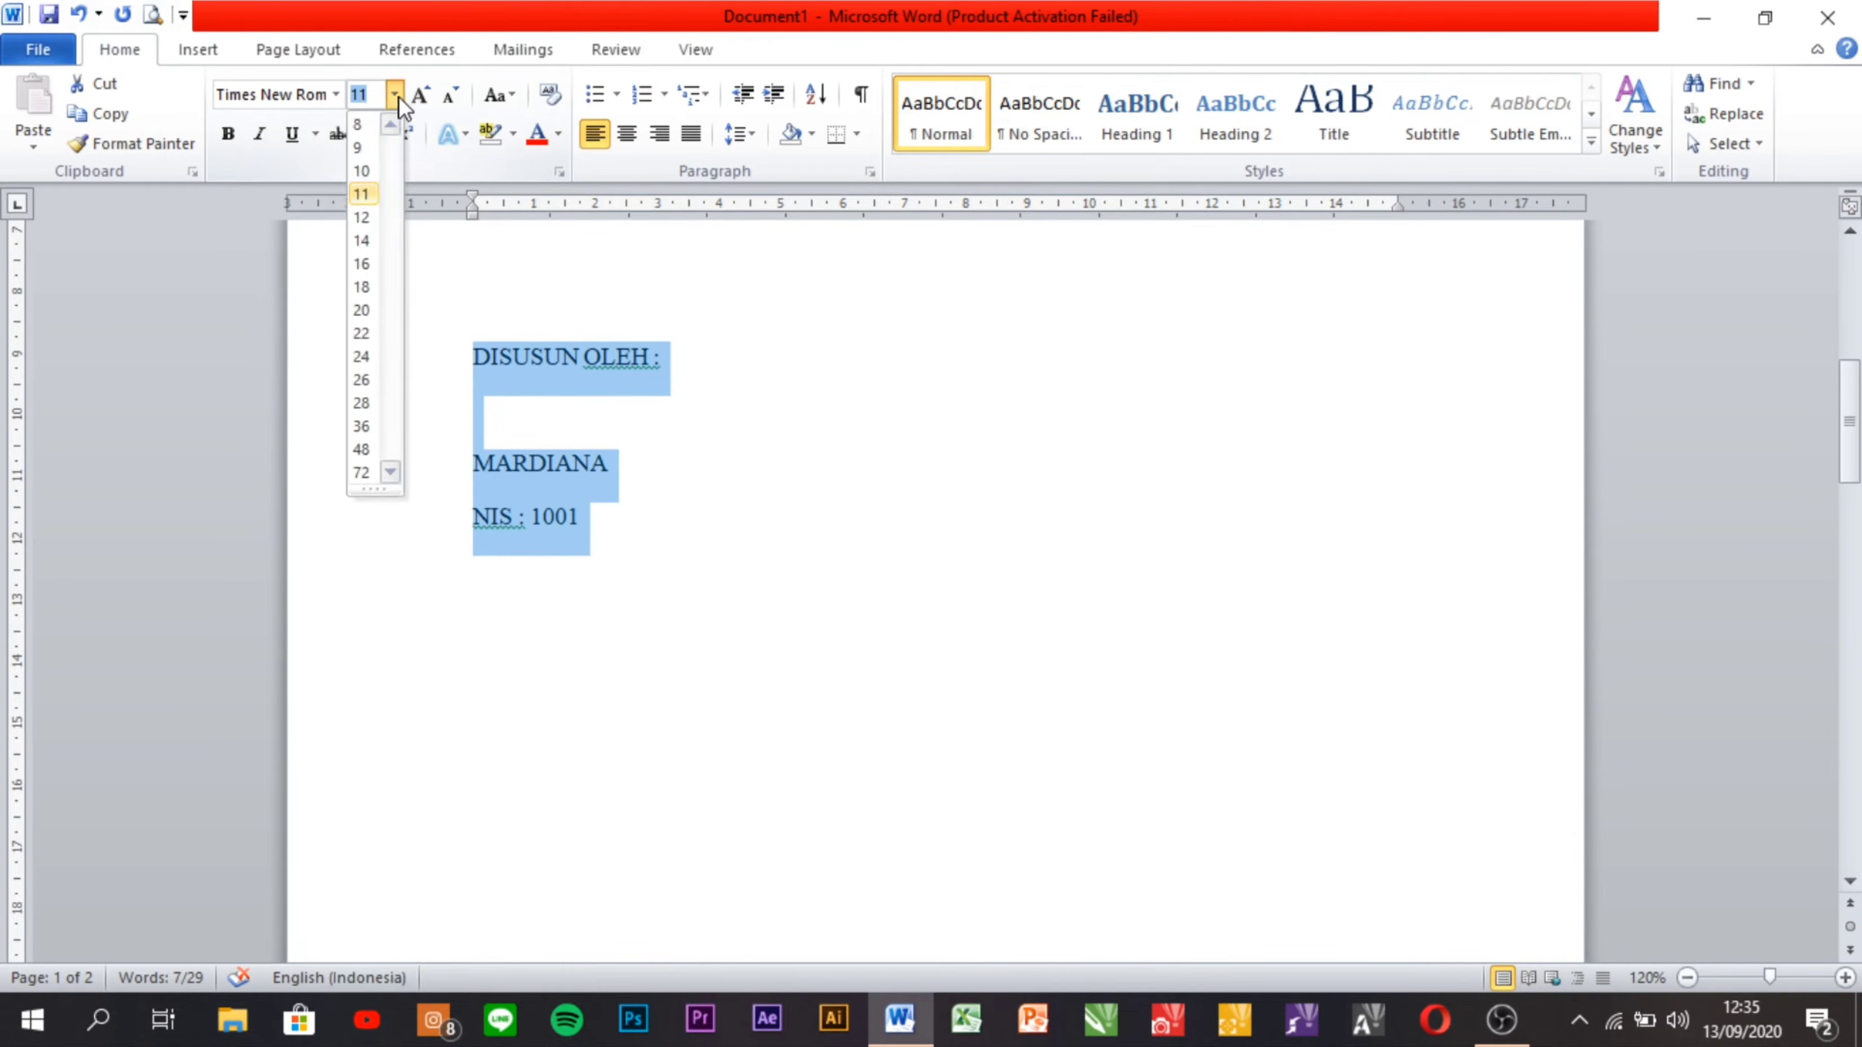
pyautogui.click(370, 220)
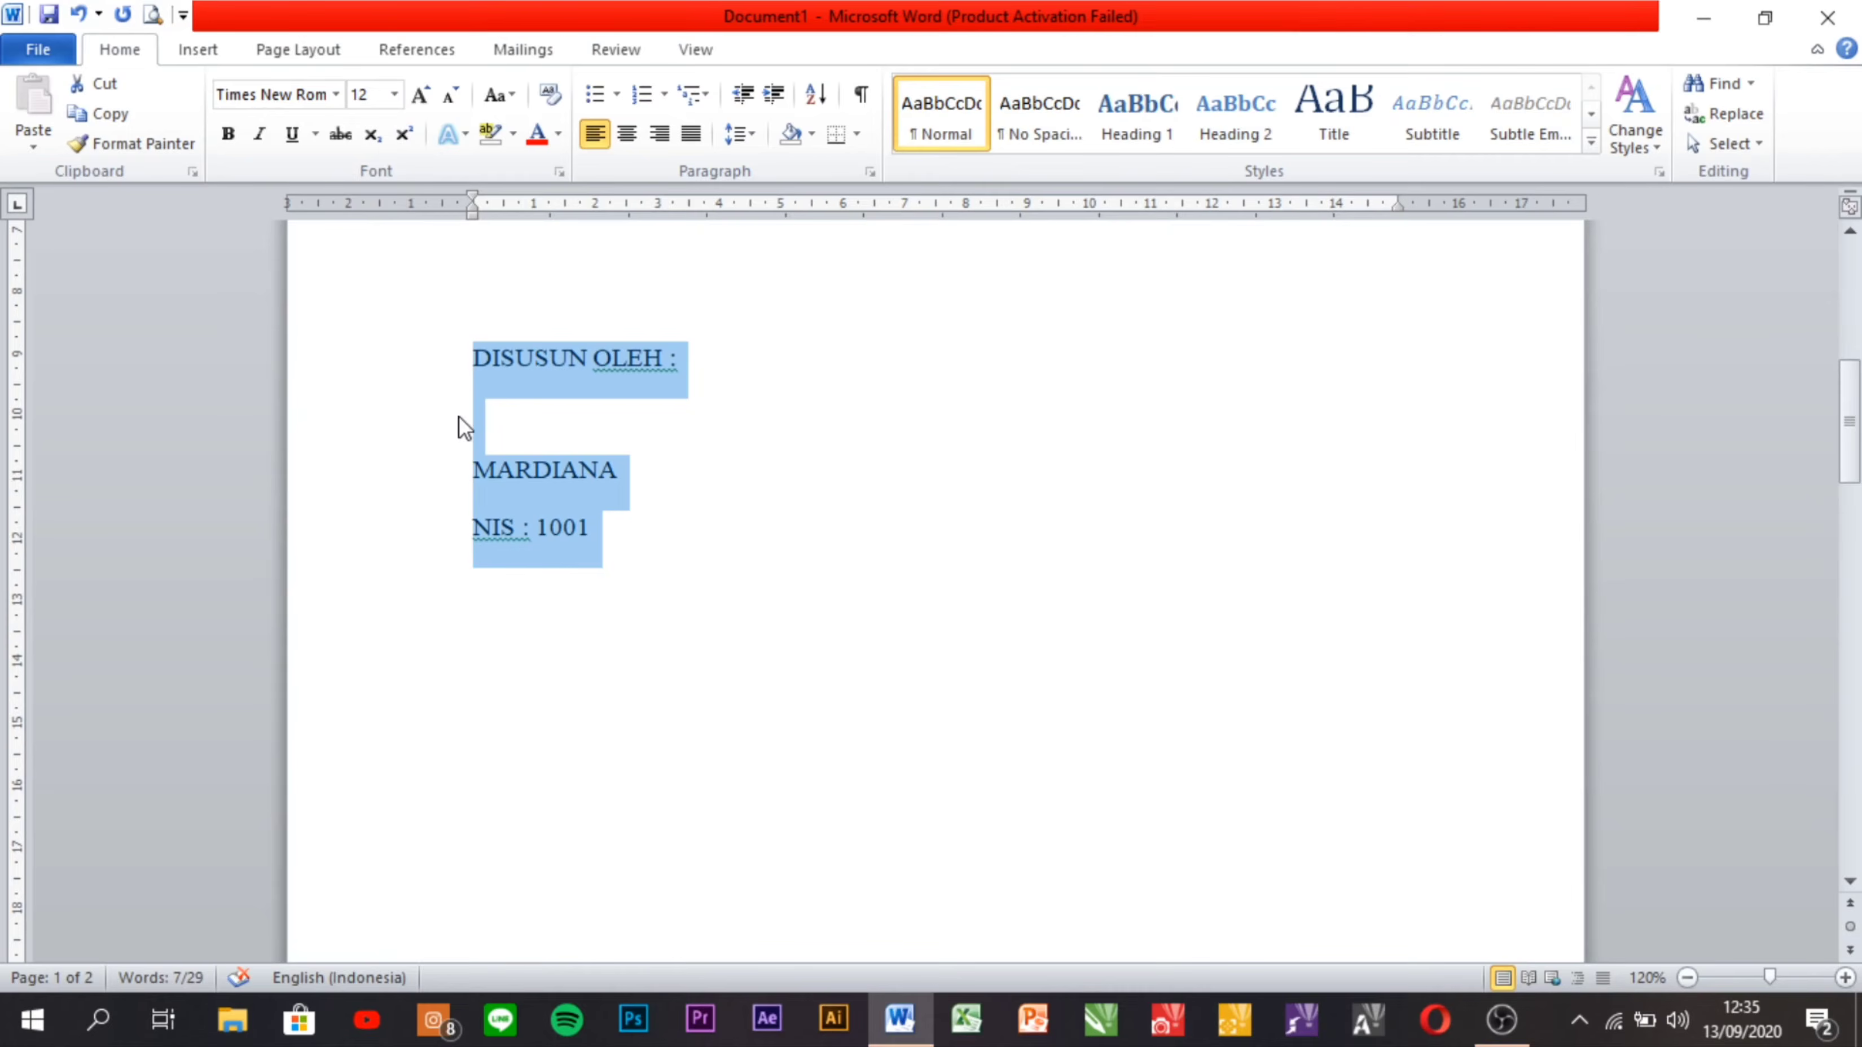
pyautogui.click(229, 135)
pyautogui.scroll(-6, 378, 370)
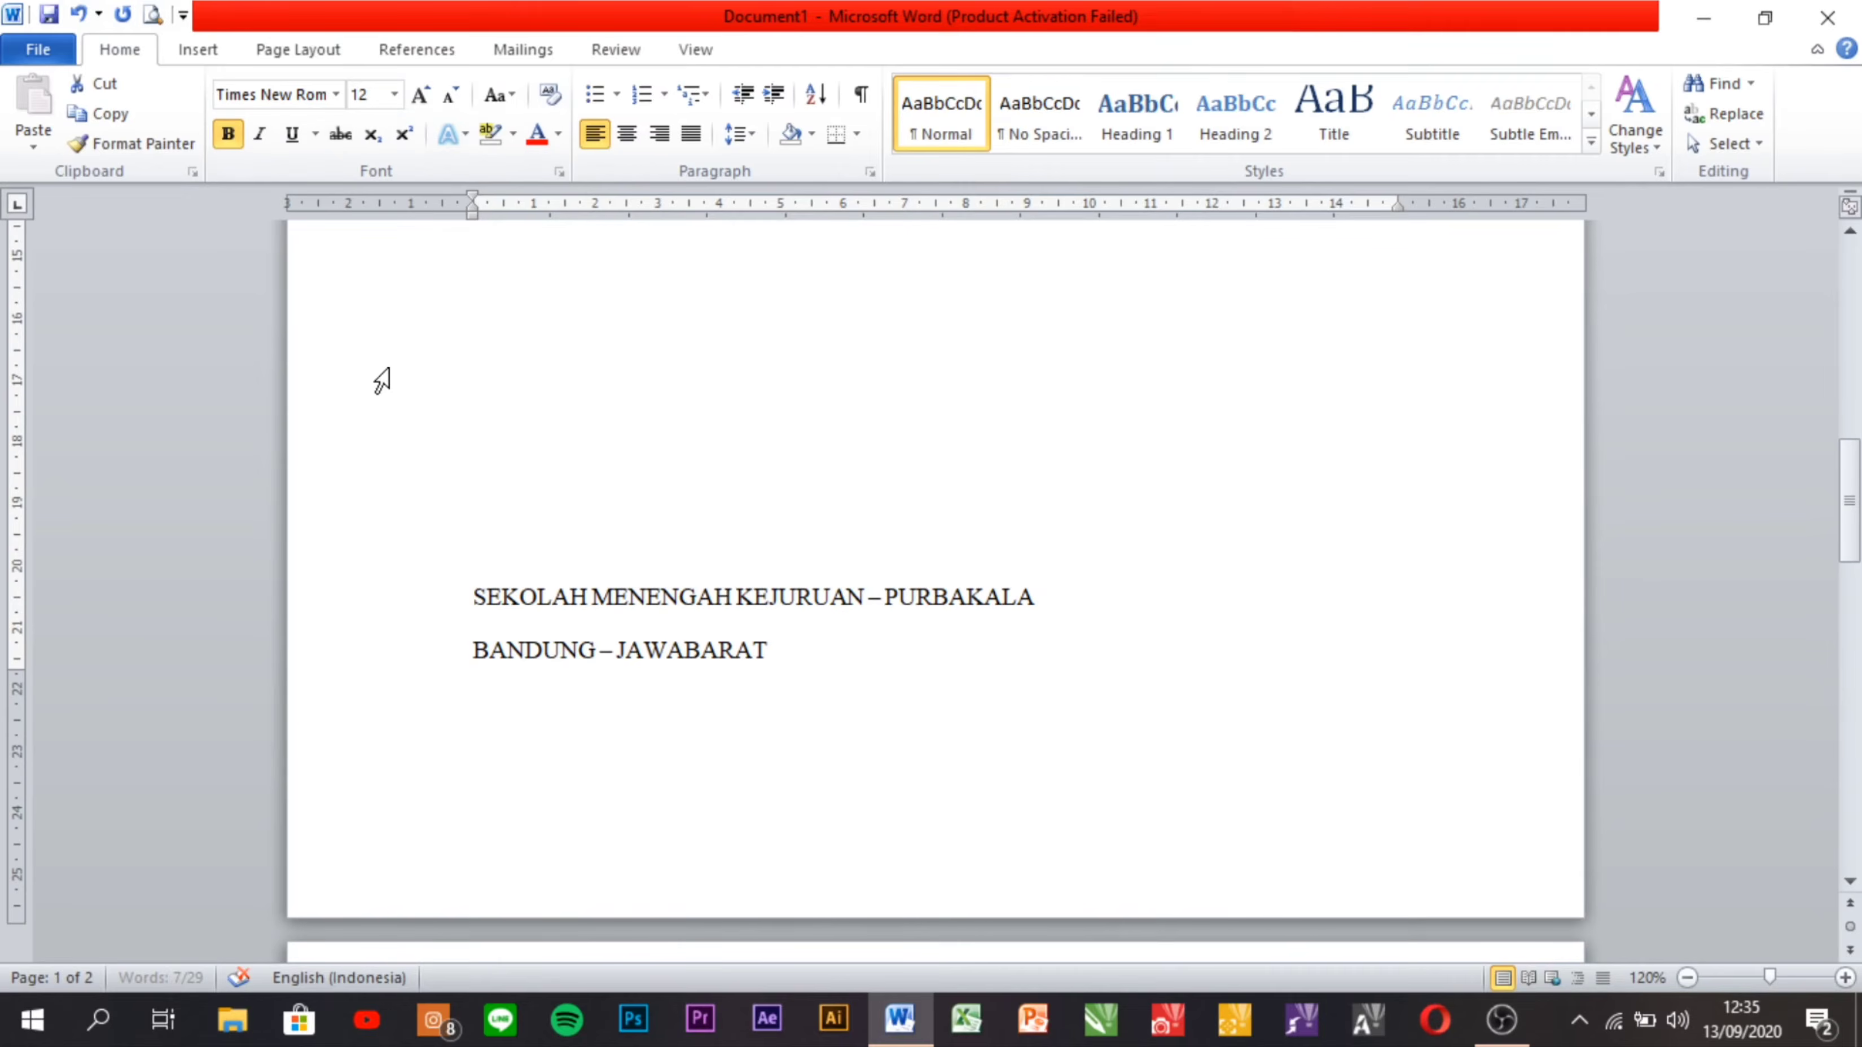
# Set the lines "SEKOLAH MENENGAH KEJURUAN – PURBAKALA", "BANDUNG – JAWABARAT" and "2020" to font size 18.
pyautogui.click(417, 606)
pyautogui.moveTo(418, 606); pyautogui.dragTo(404, 668)
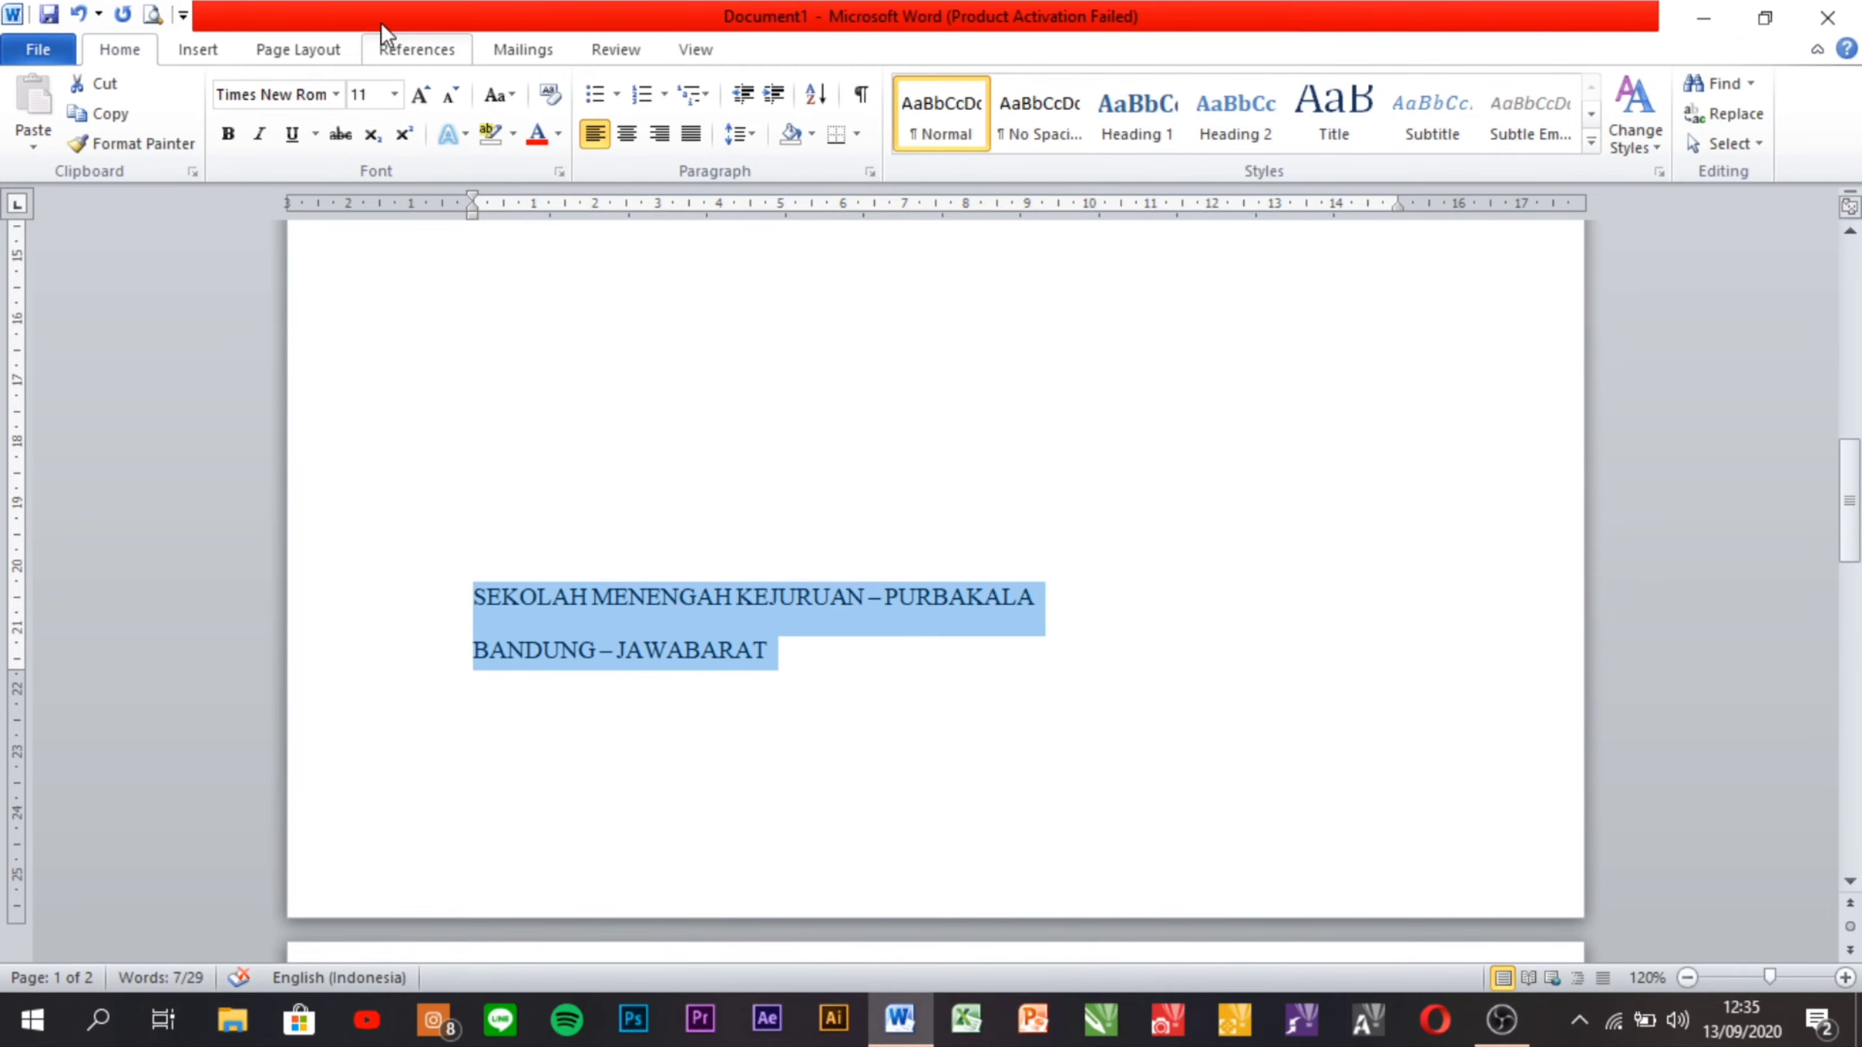
pyautogui.click(394, 95)
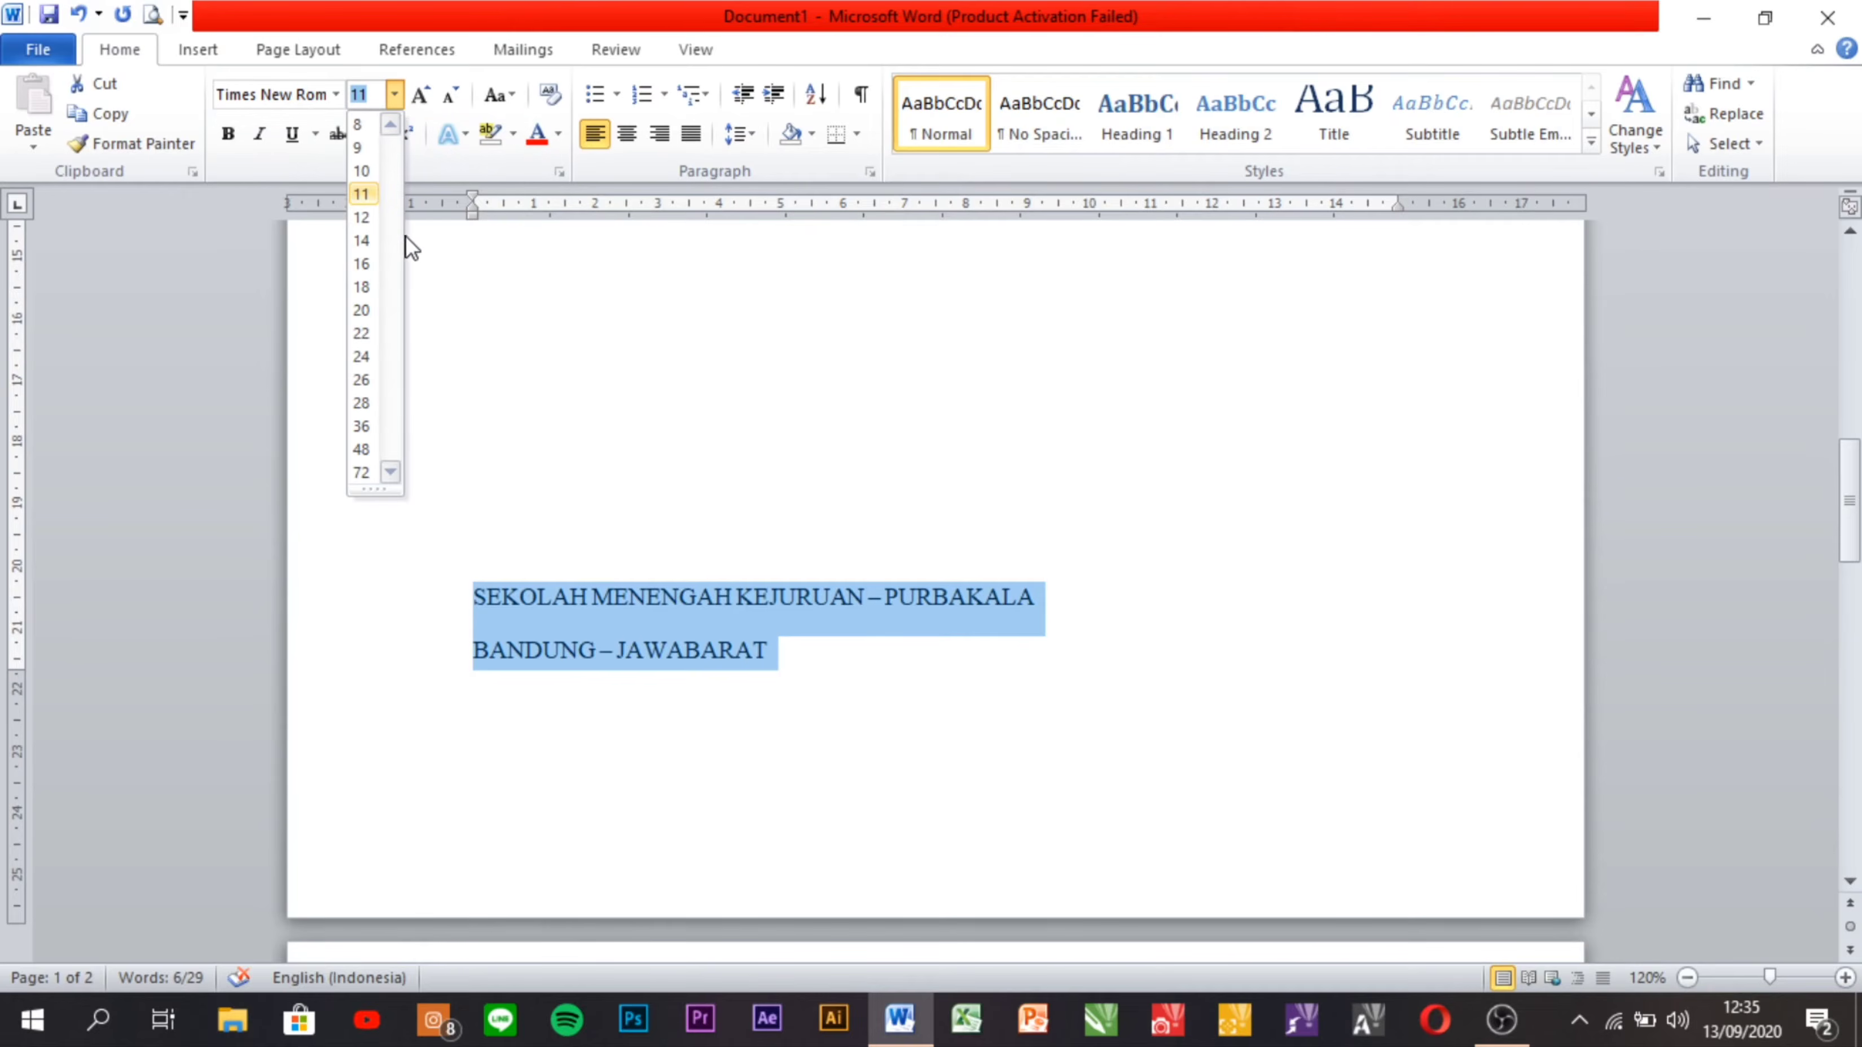
pyautogui.click(361, 287)
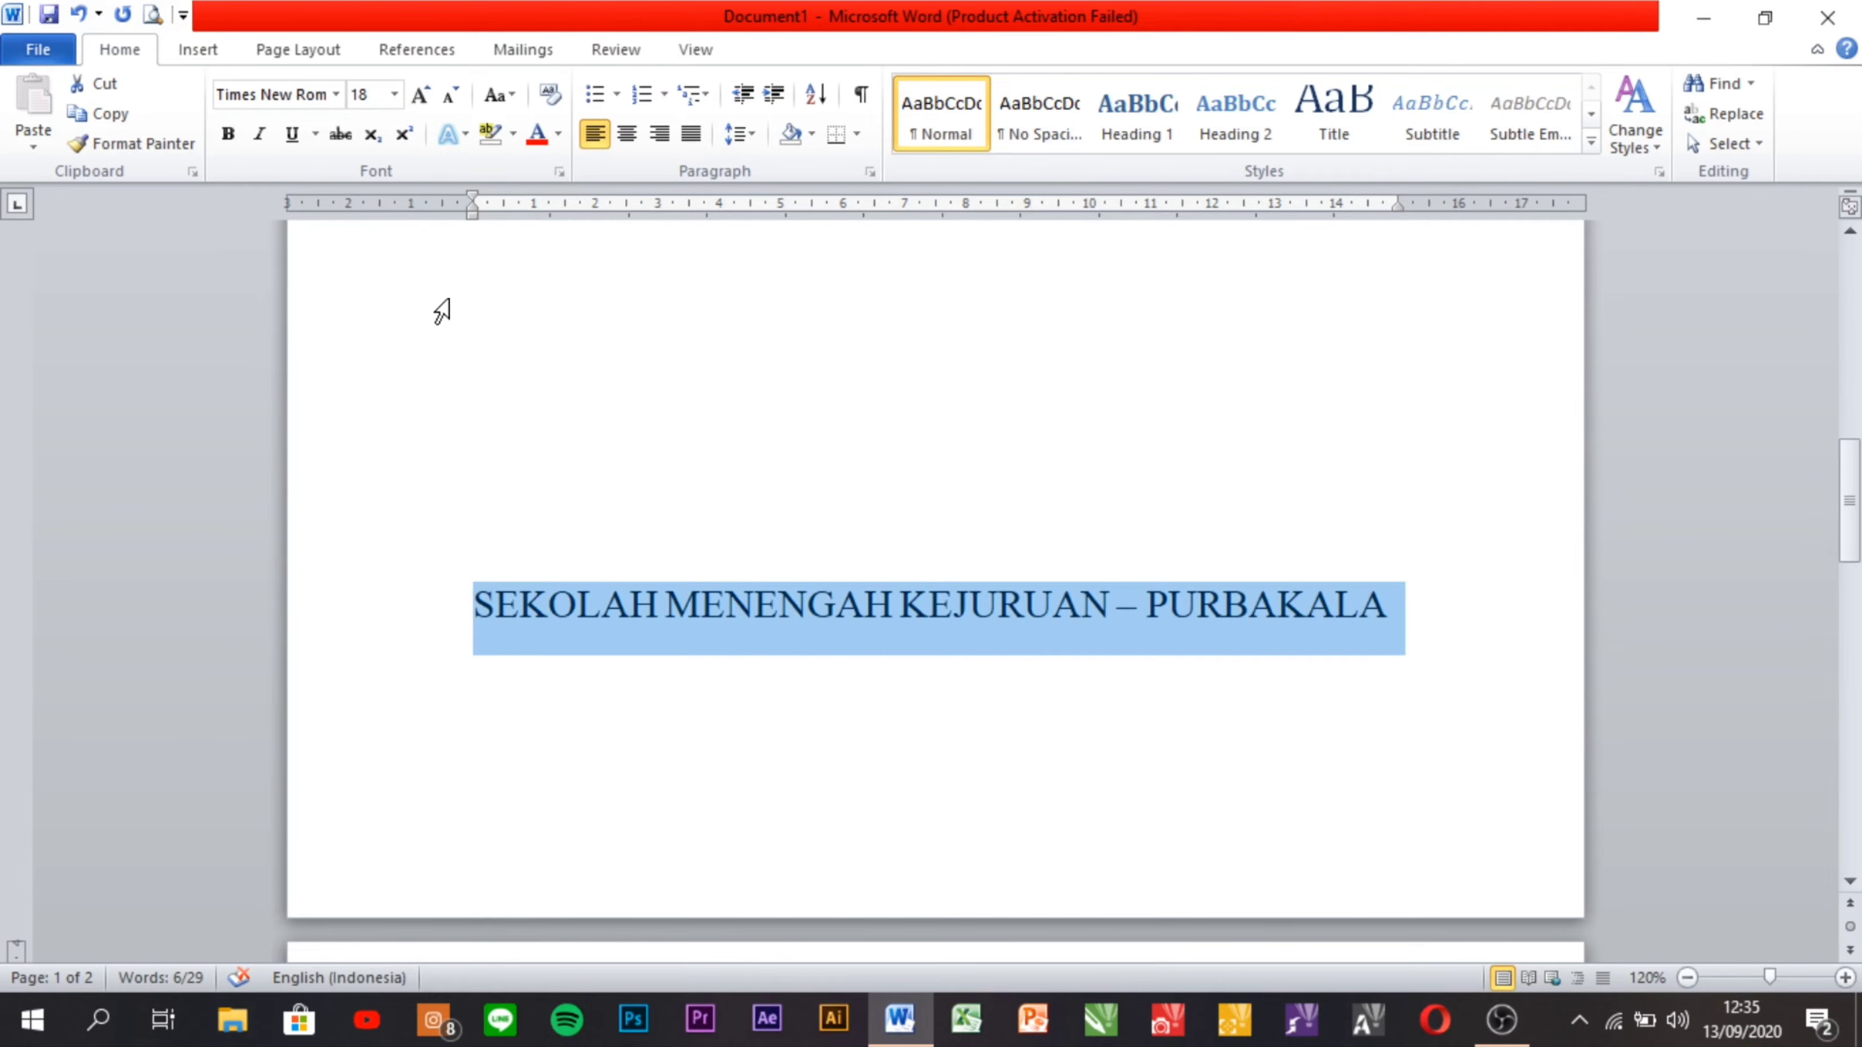
pyautogui.scroll(-5, 480, 308)
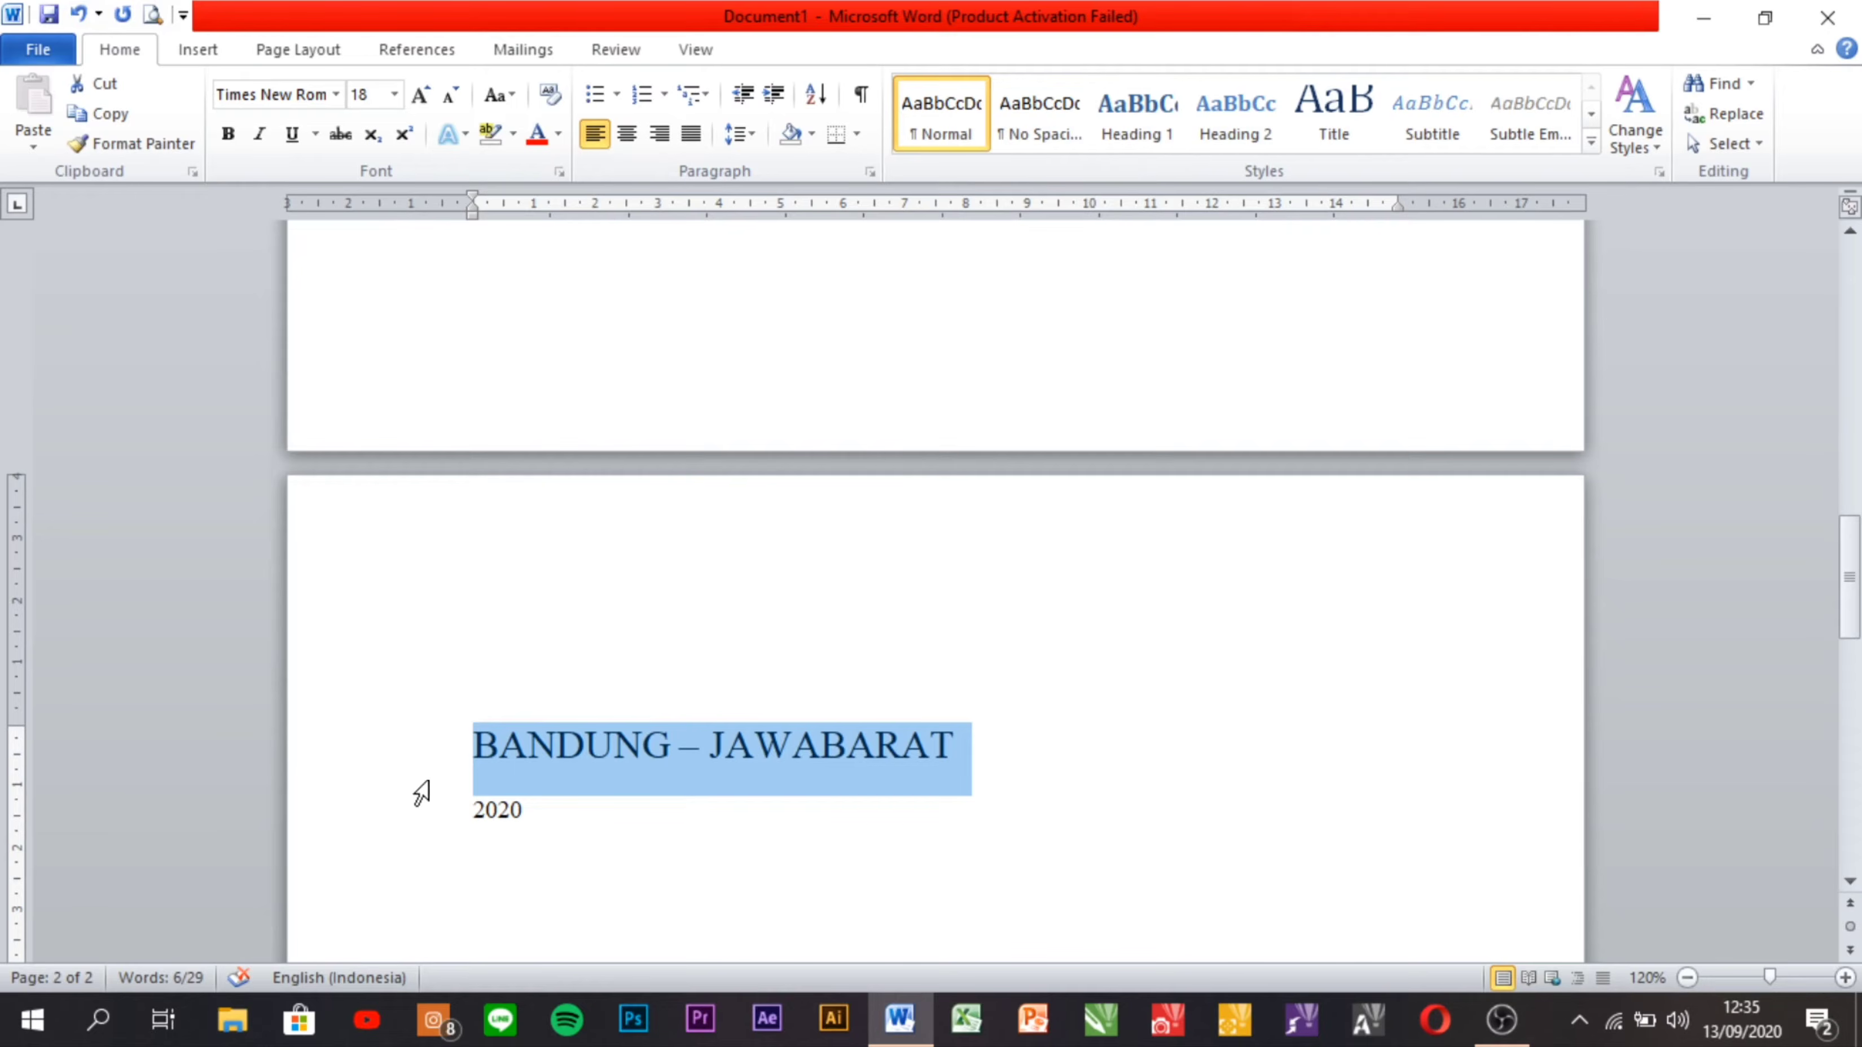
pyautogui.click(415, 829)
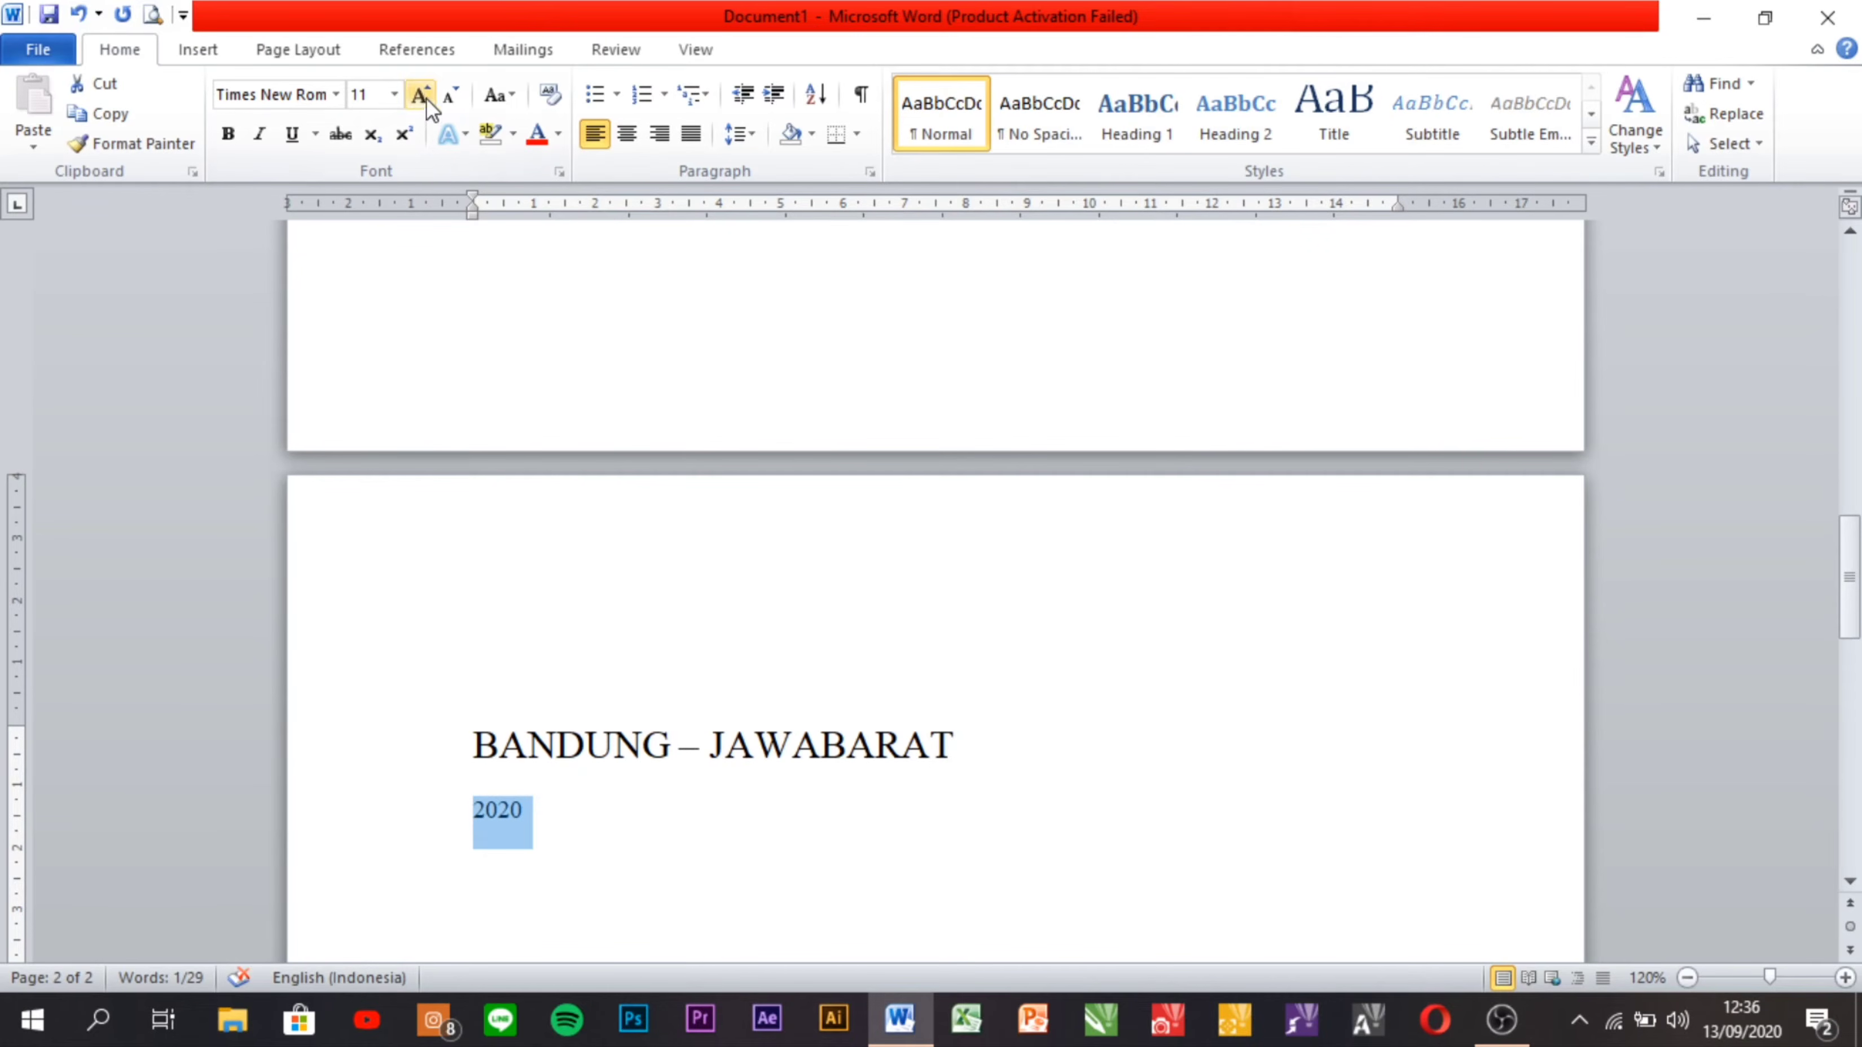
pyautogui.click(394, 93)
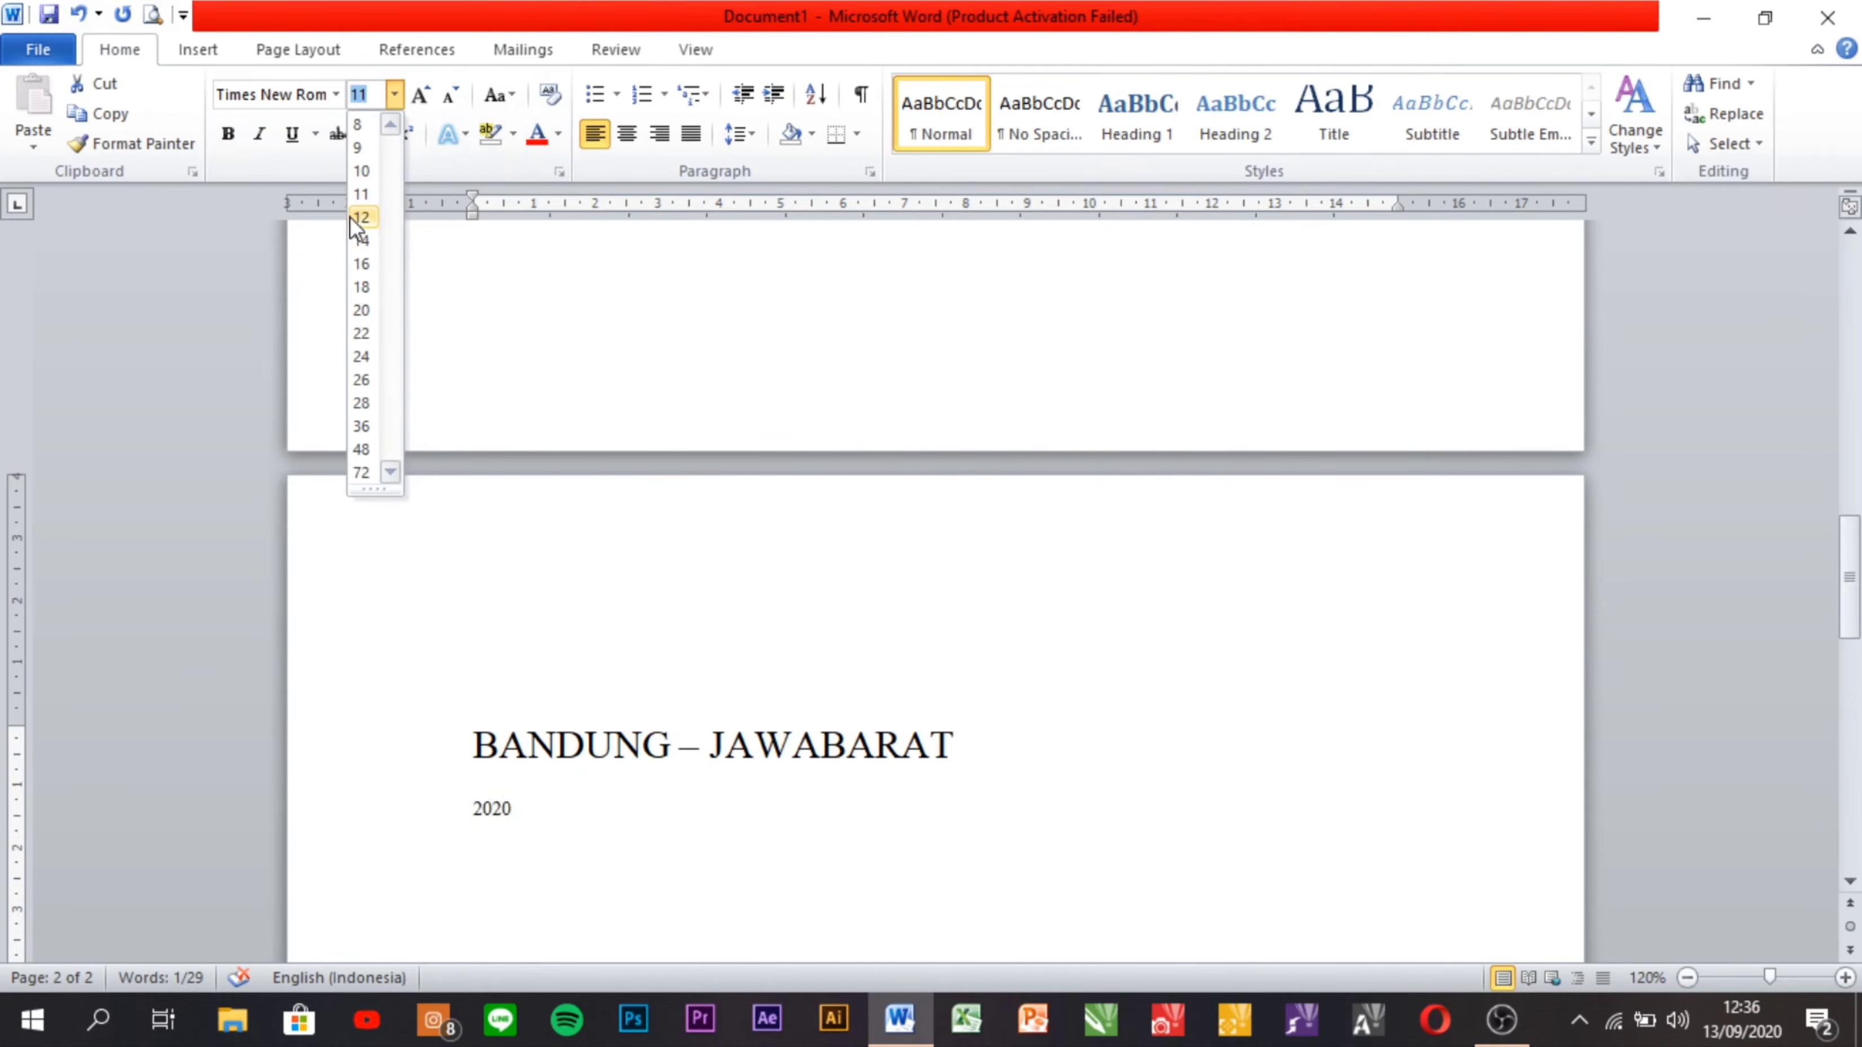
pyautogui.click(363, 287)
# Center all the text of the cover page horizontally.
pyautogui.scroll(20, 578, 451)
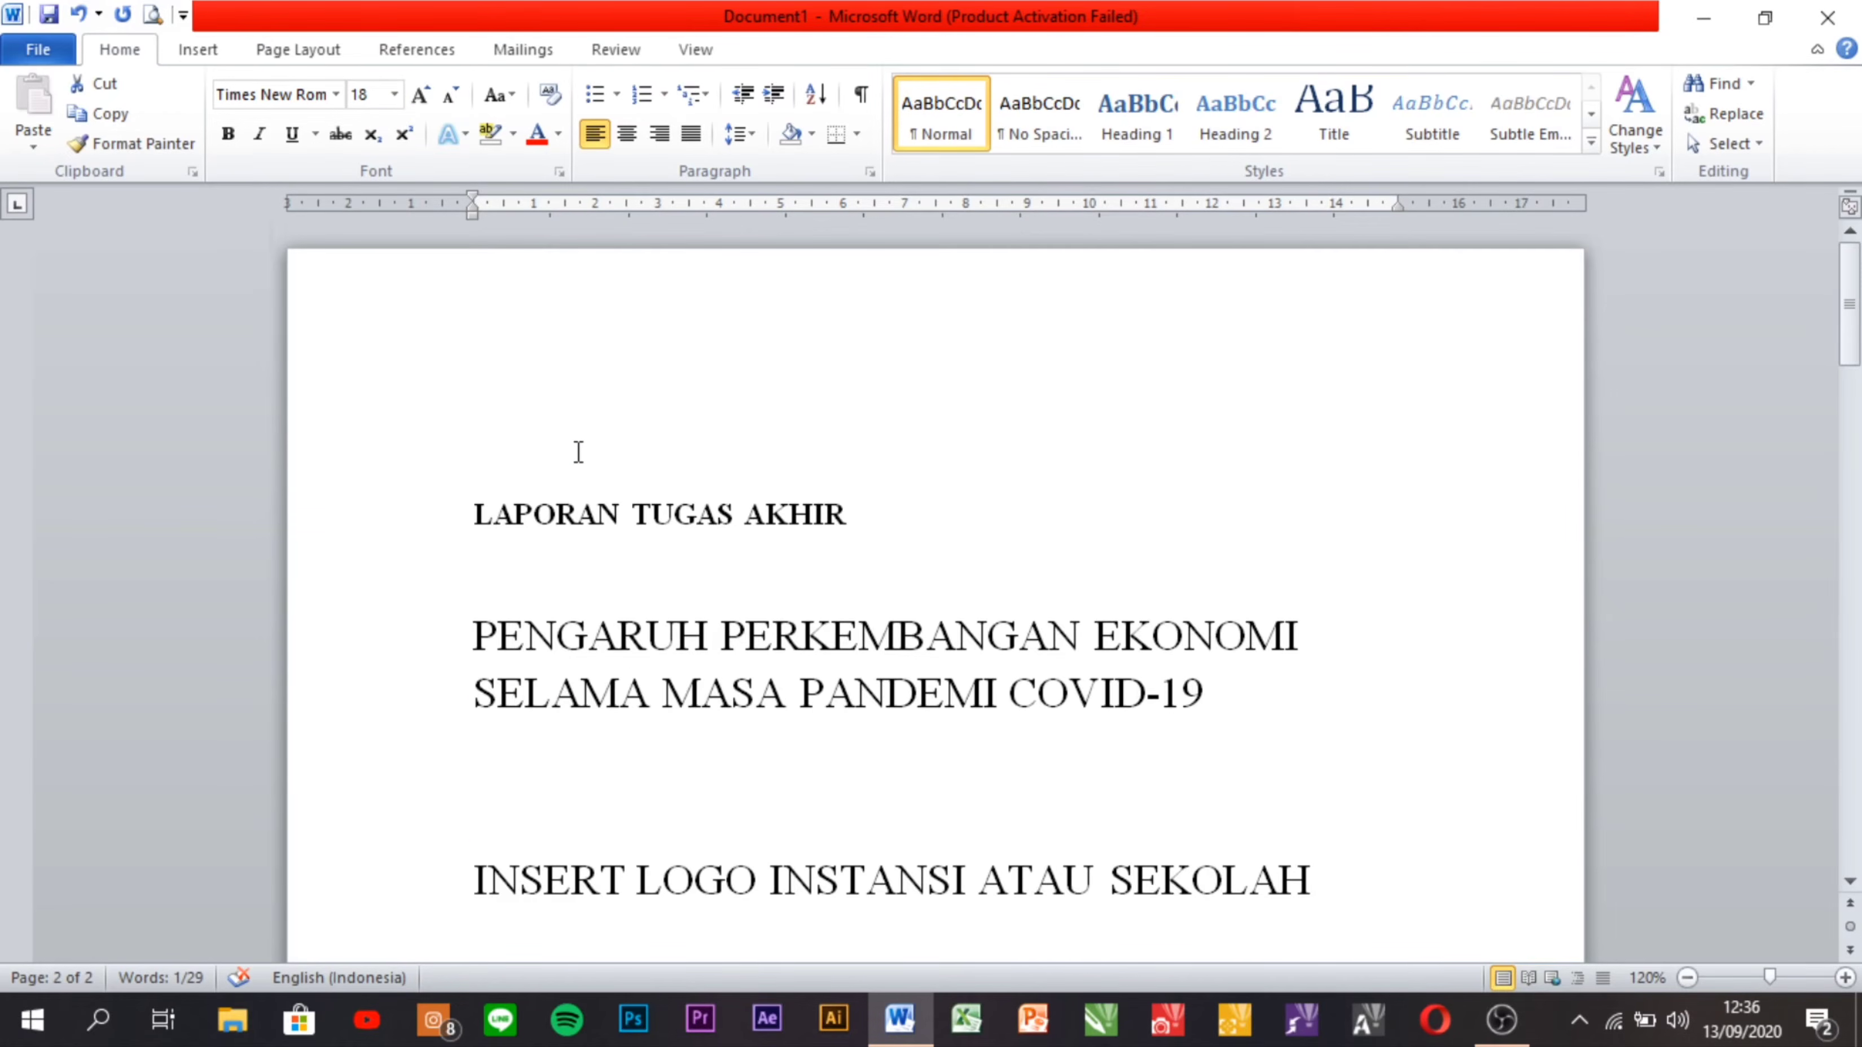
pyautogui.scroll(-3, 572, 646)
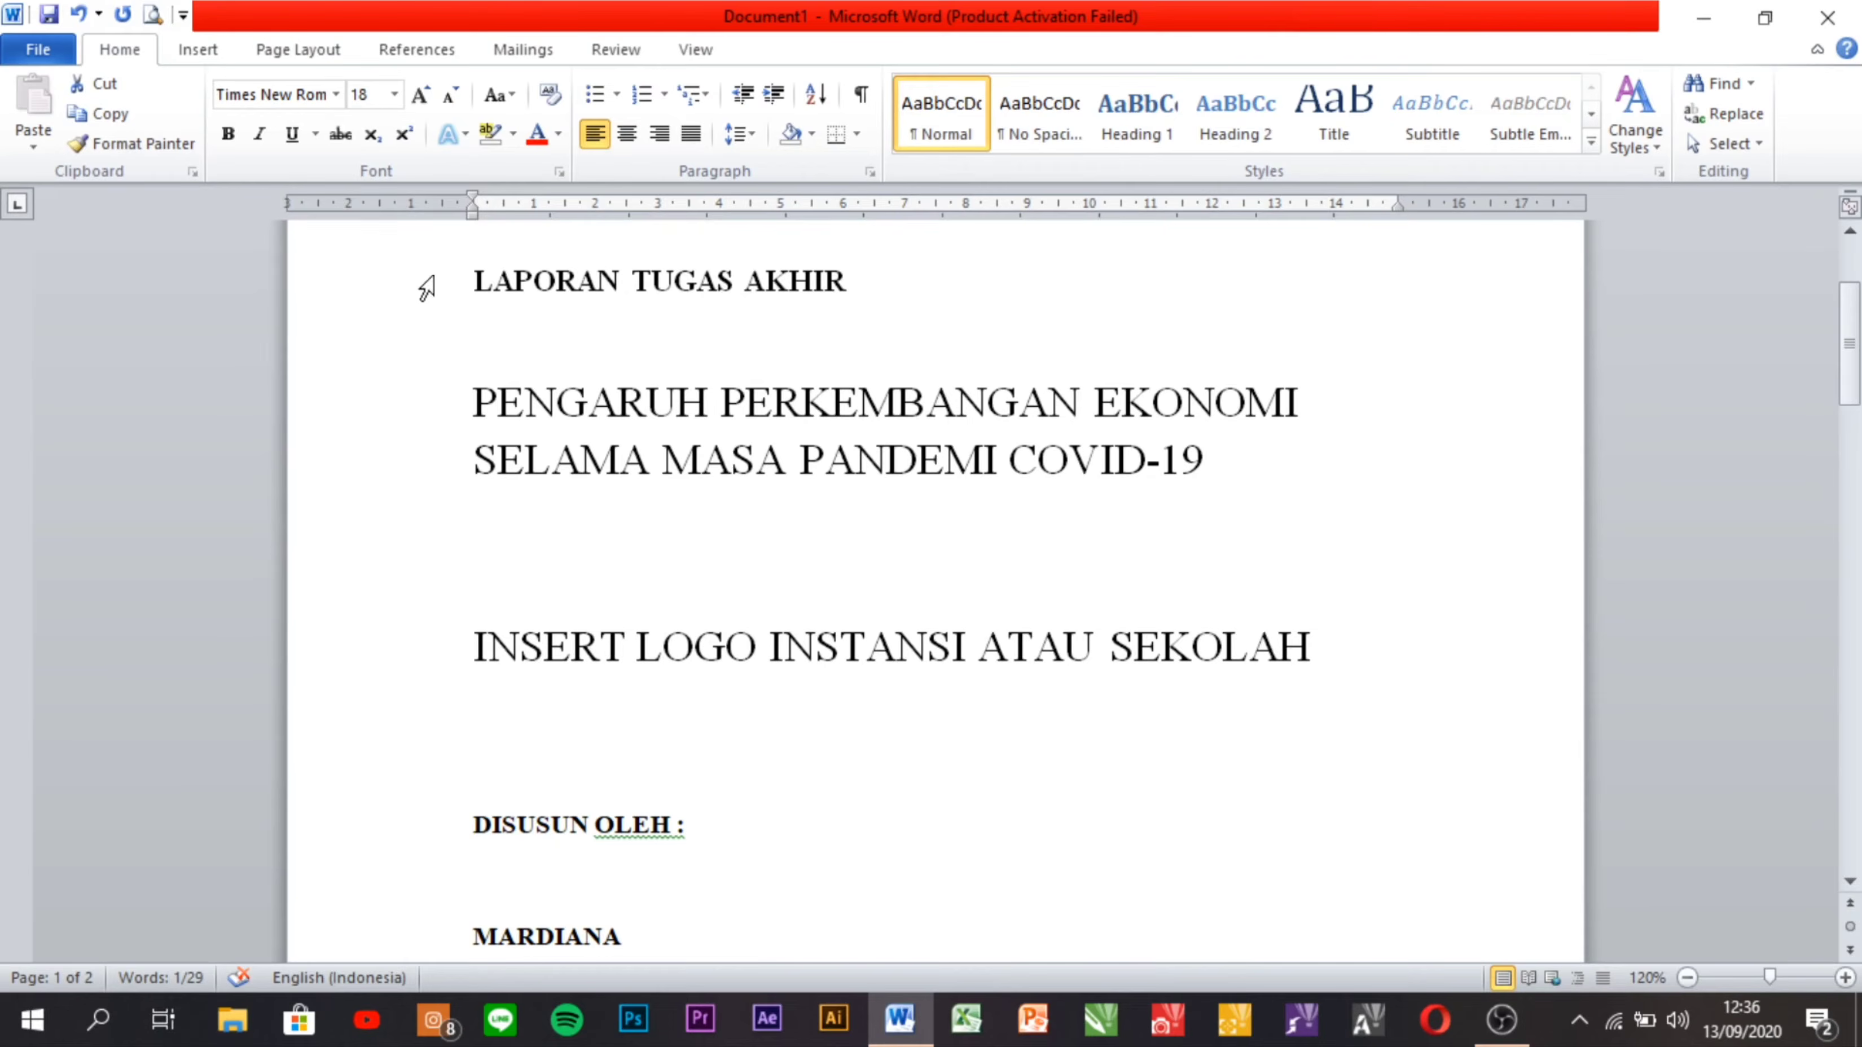
pyautogui.hotkey('ctrl', 'a')
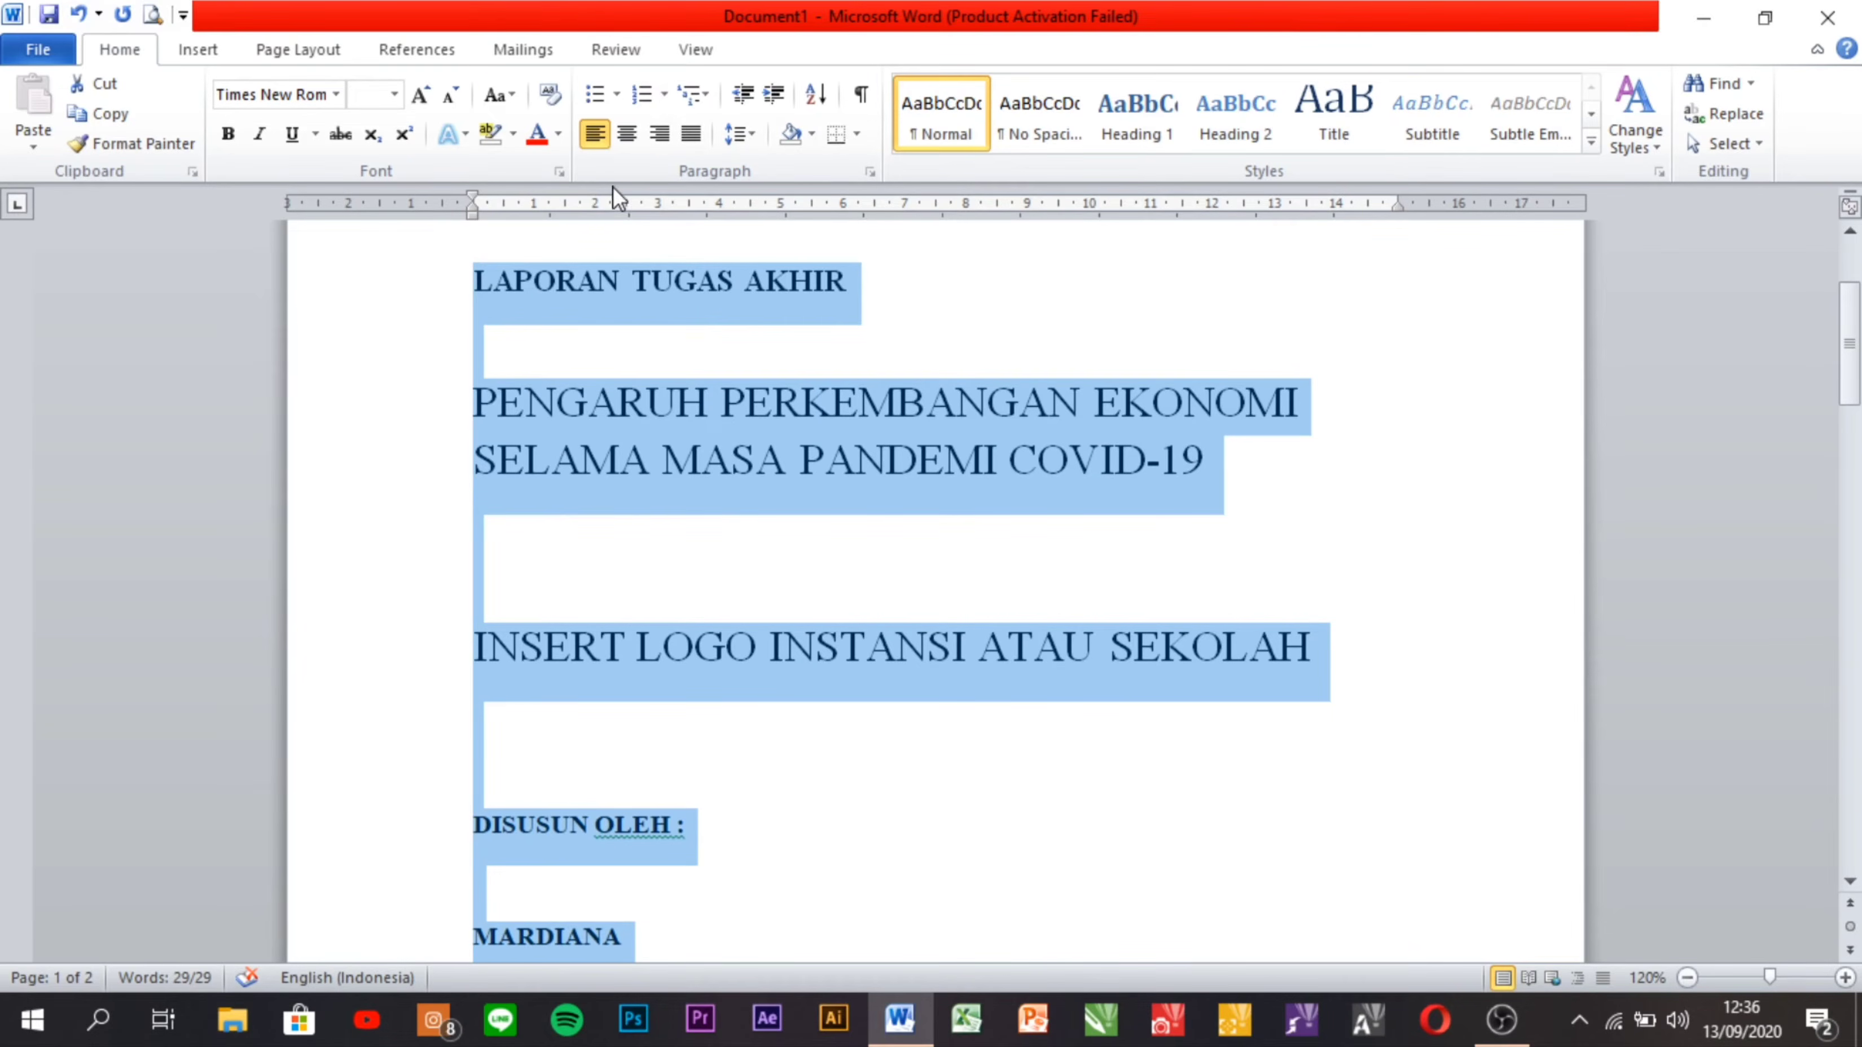
pyautogui.click(627, 134)
pyautogui.scroll(-7, 694, 440)
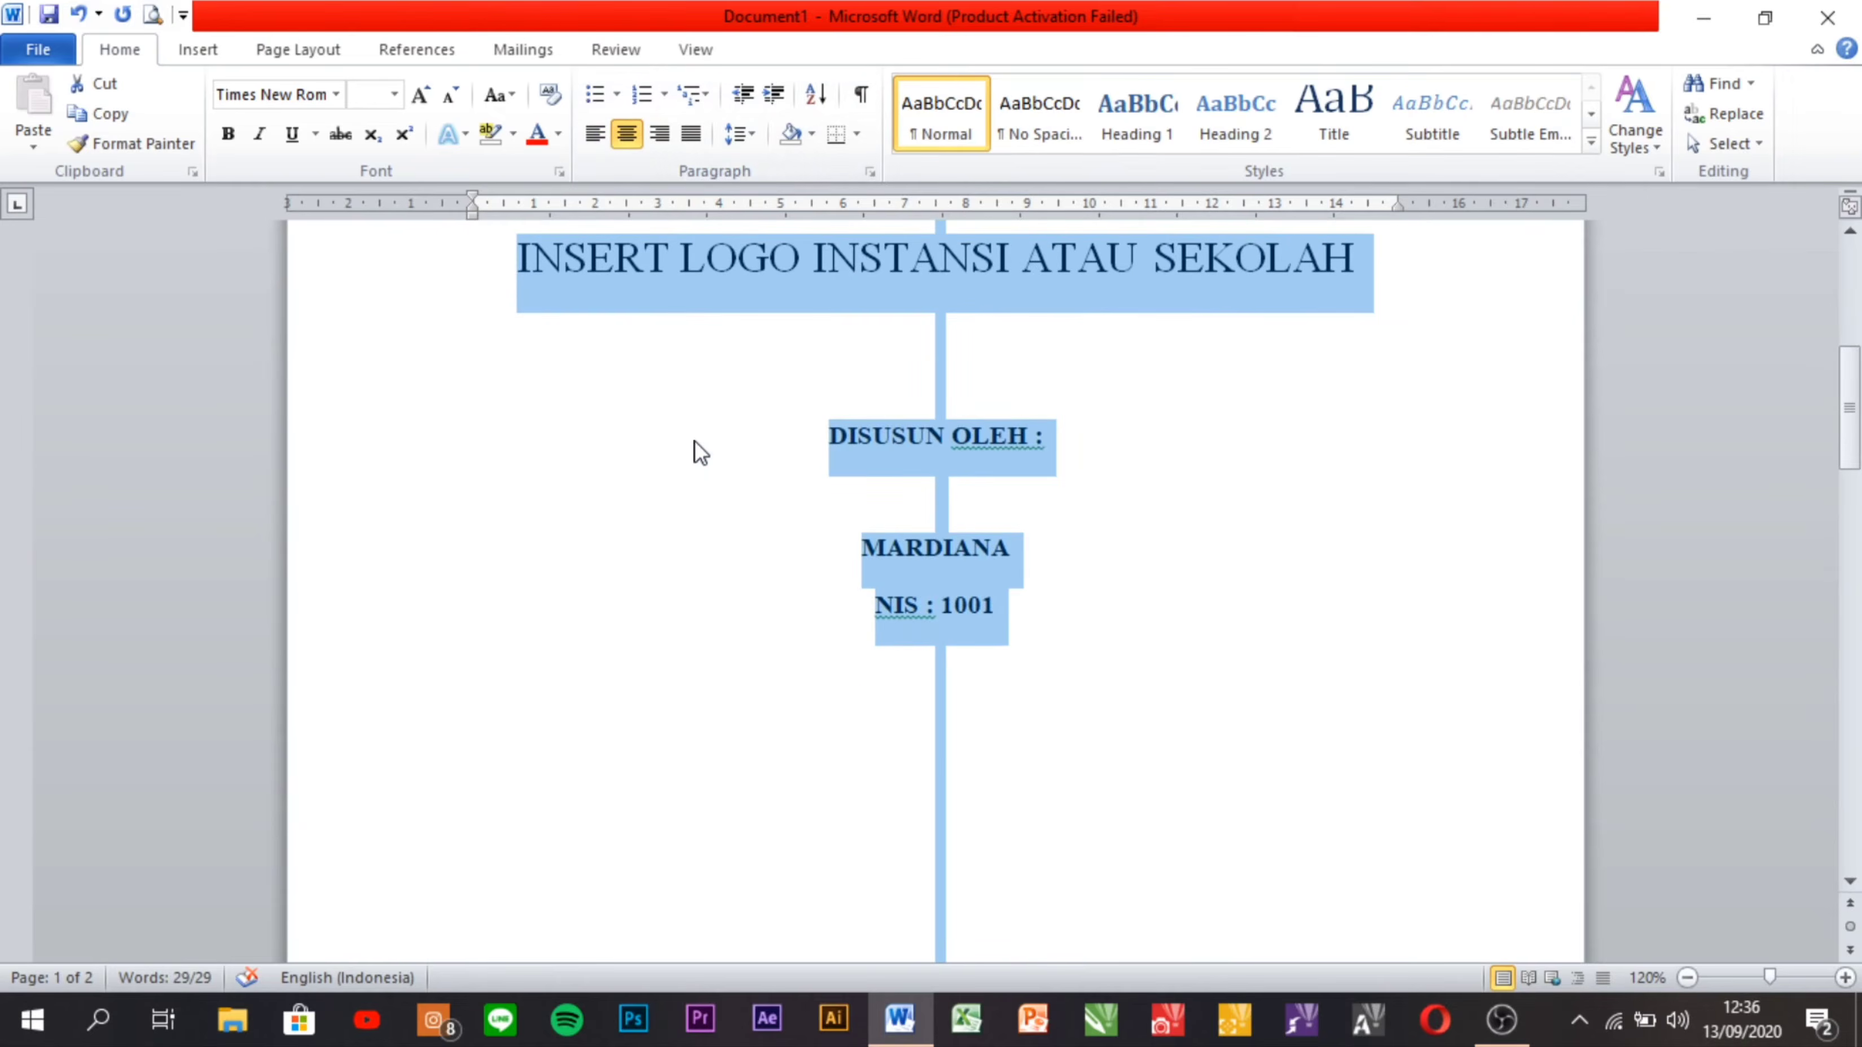
pyautogui.scroll(-4, 692, 441)
pyautogui.scroll(7, 692, 441)
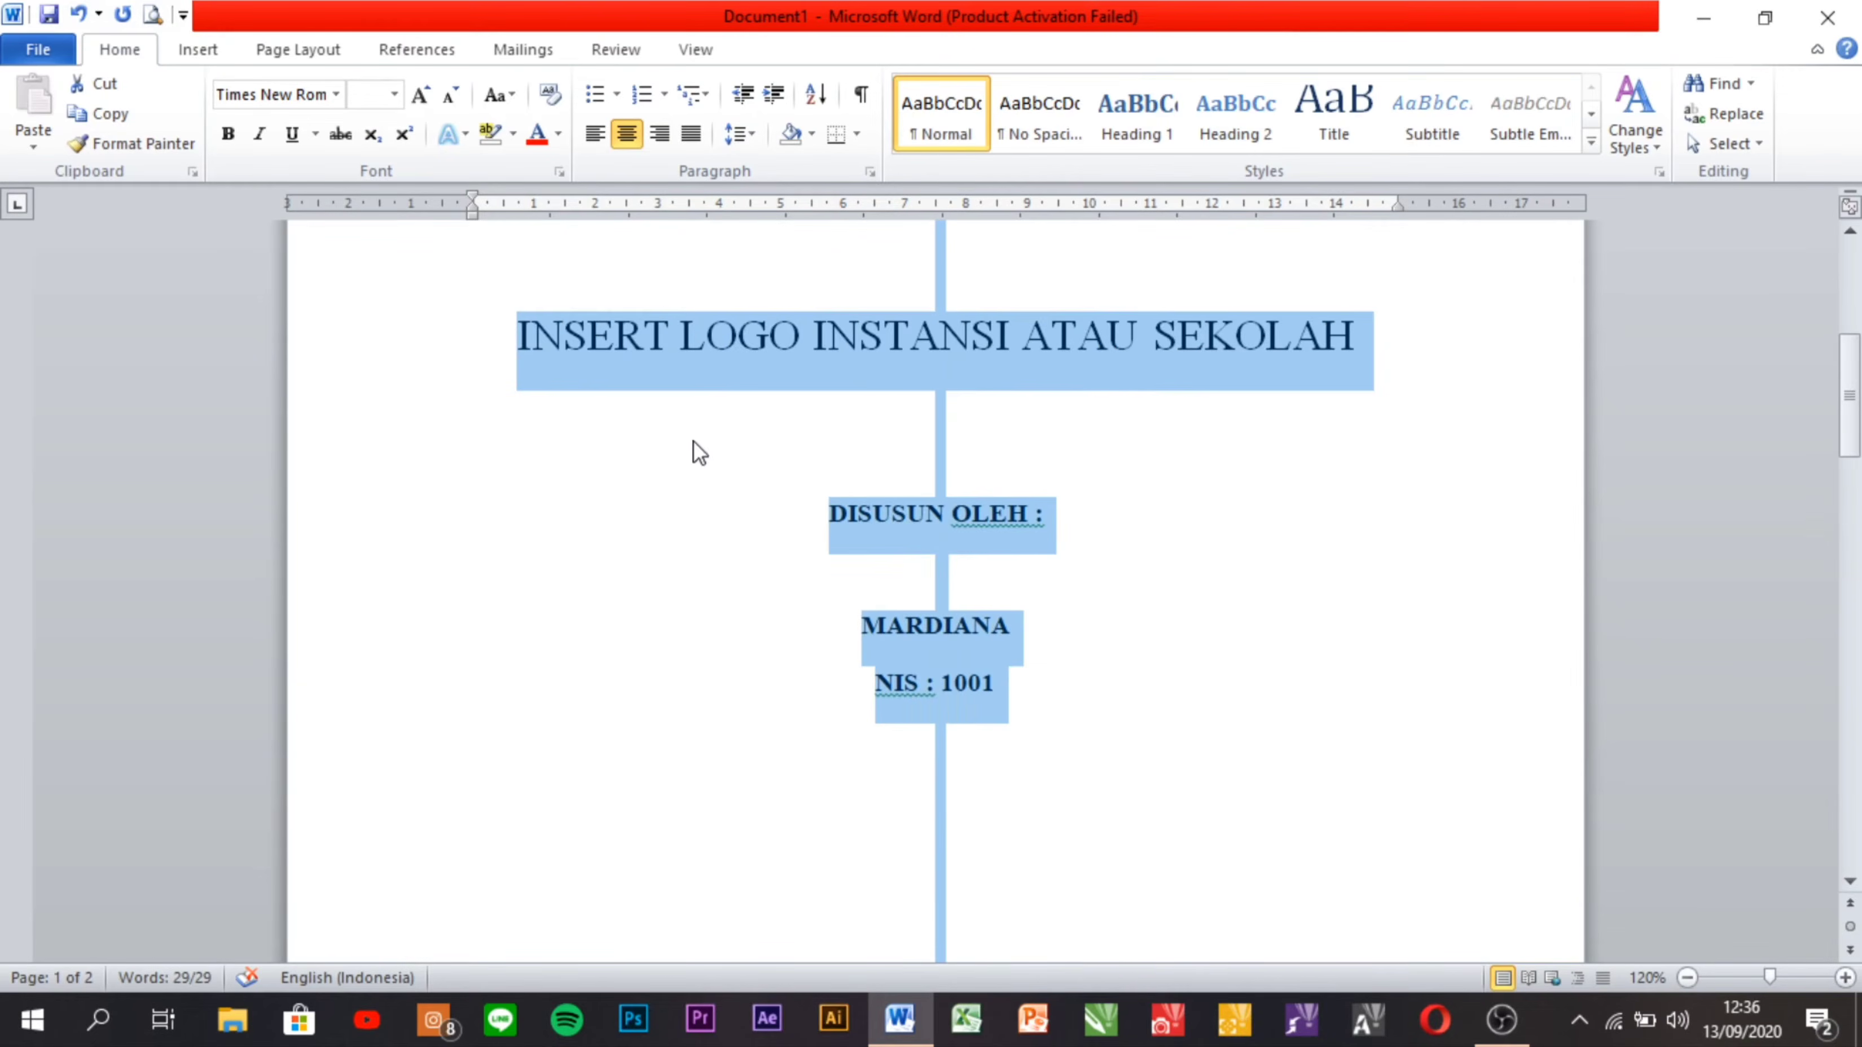
# Delete two empty lines between the student number line and the school name.
pyautogui.scroll(-3, 693, 440)
pyautogui.scroll(-3, 787, 780)
pyautogui.click(841, 513)
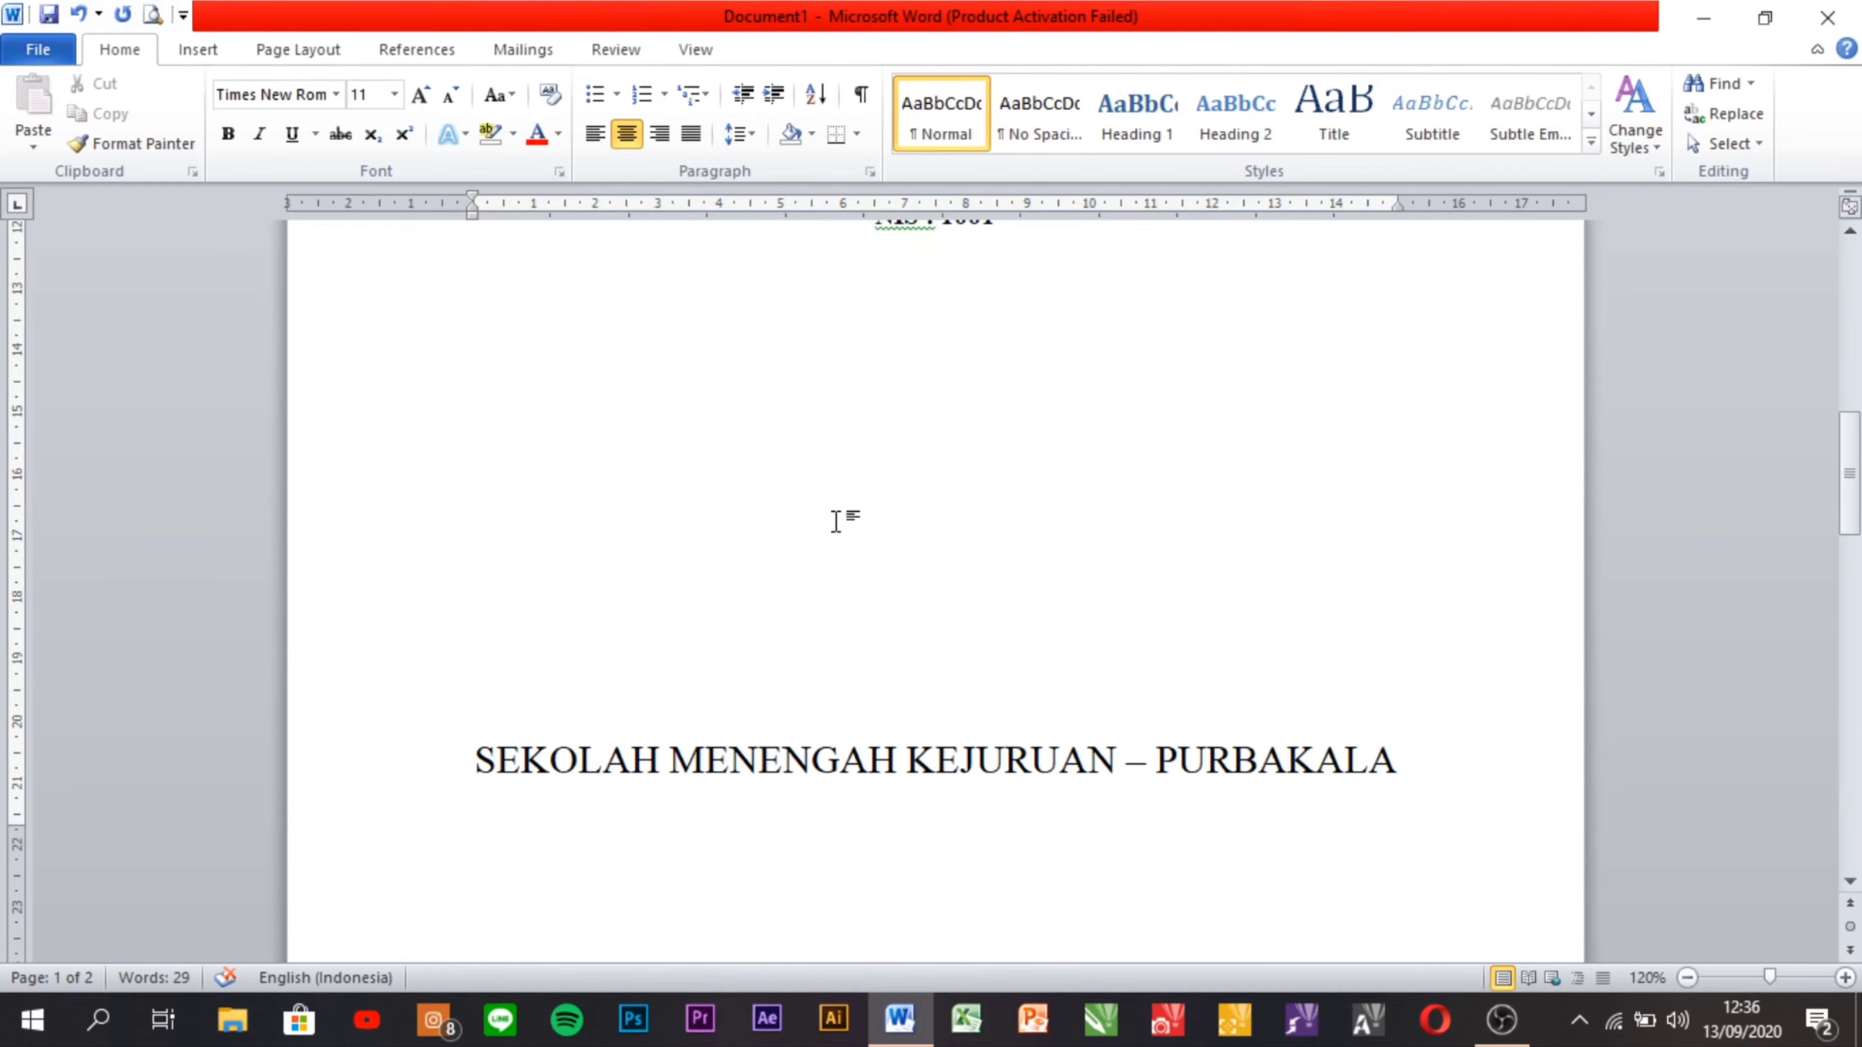
pyautogui.press('Delete')
pyautogui.press('Delete')
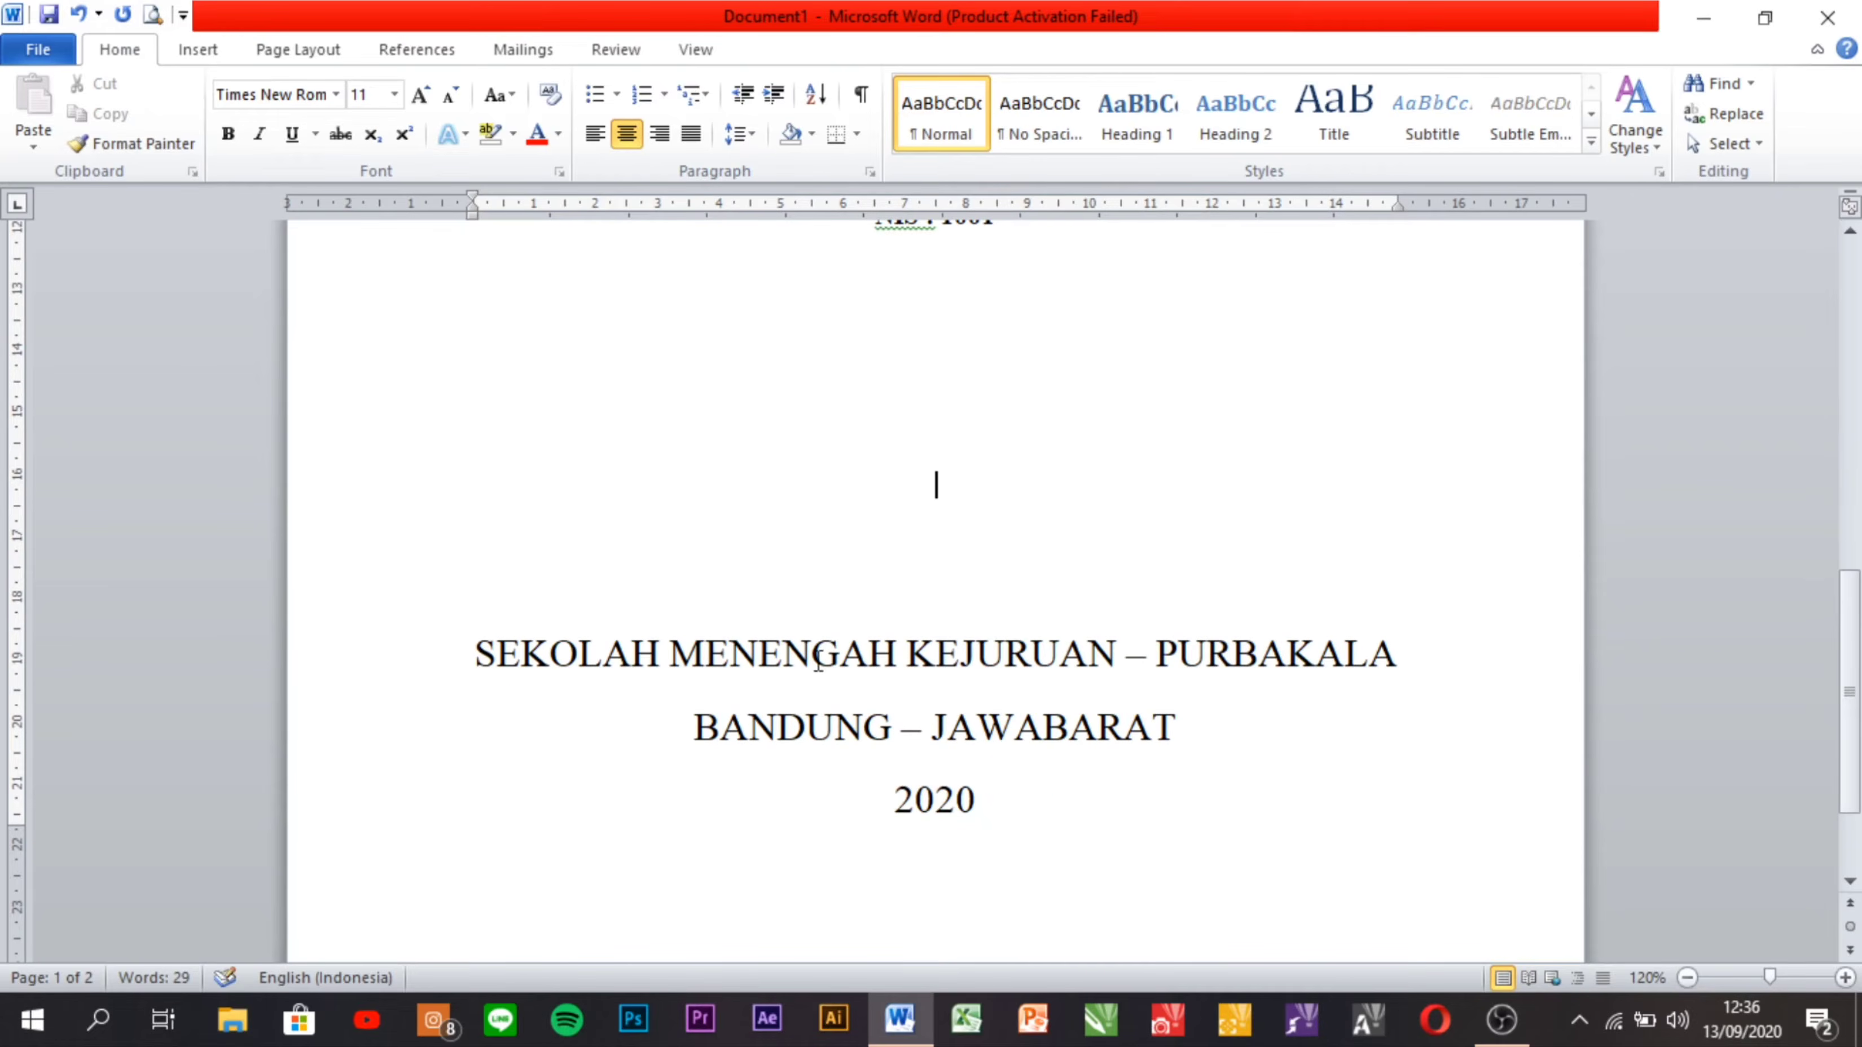
# Give the author's name and student number lines single line spacing with 0 pt spacing after.
pyautogui.scroll(10, 825, 676)
pyautogui.scroll(-7, 825, 676)
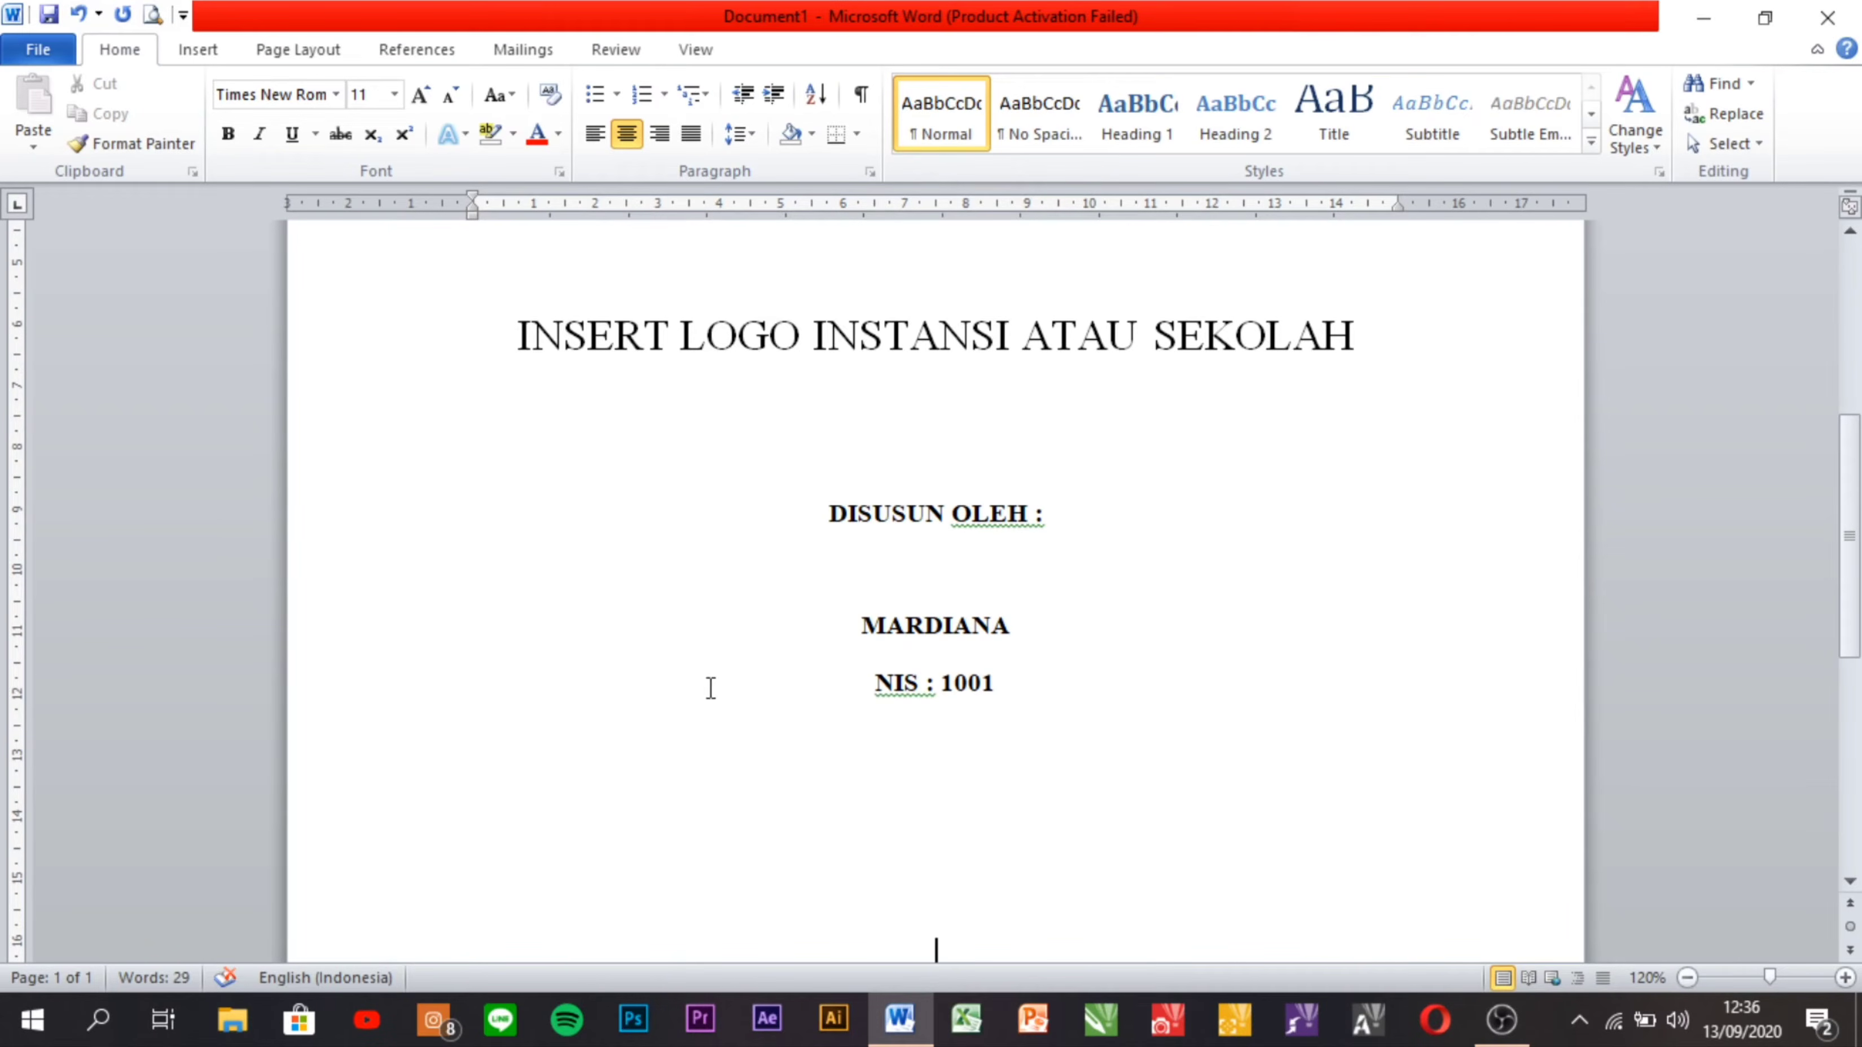
pyautogui.moveTo(399, 641); pyautogui.dragTo(395, 702)
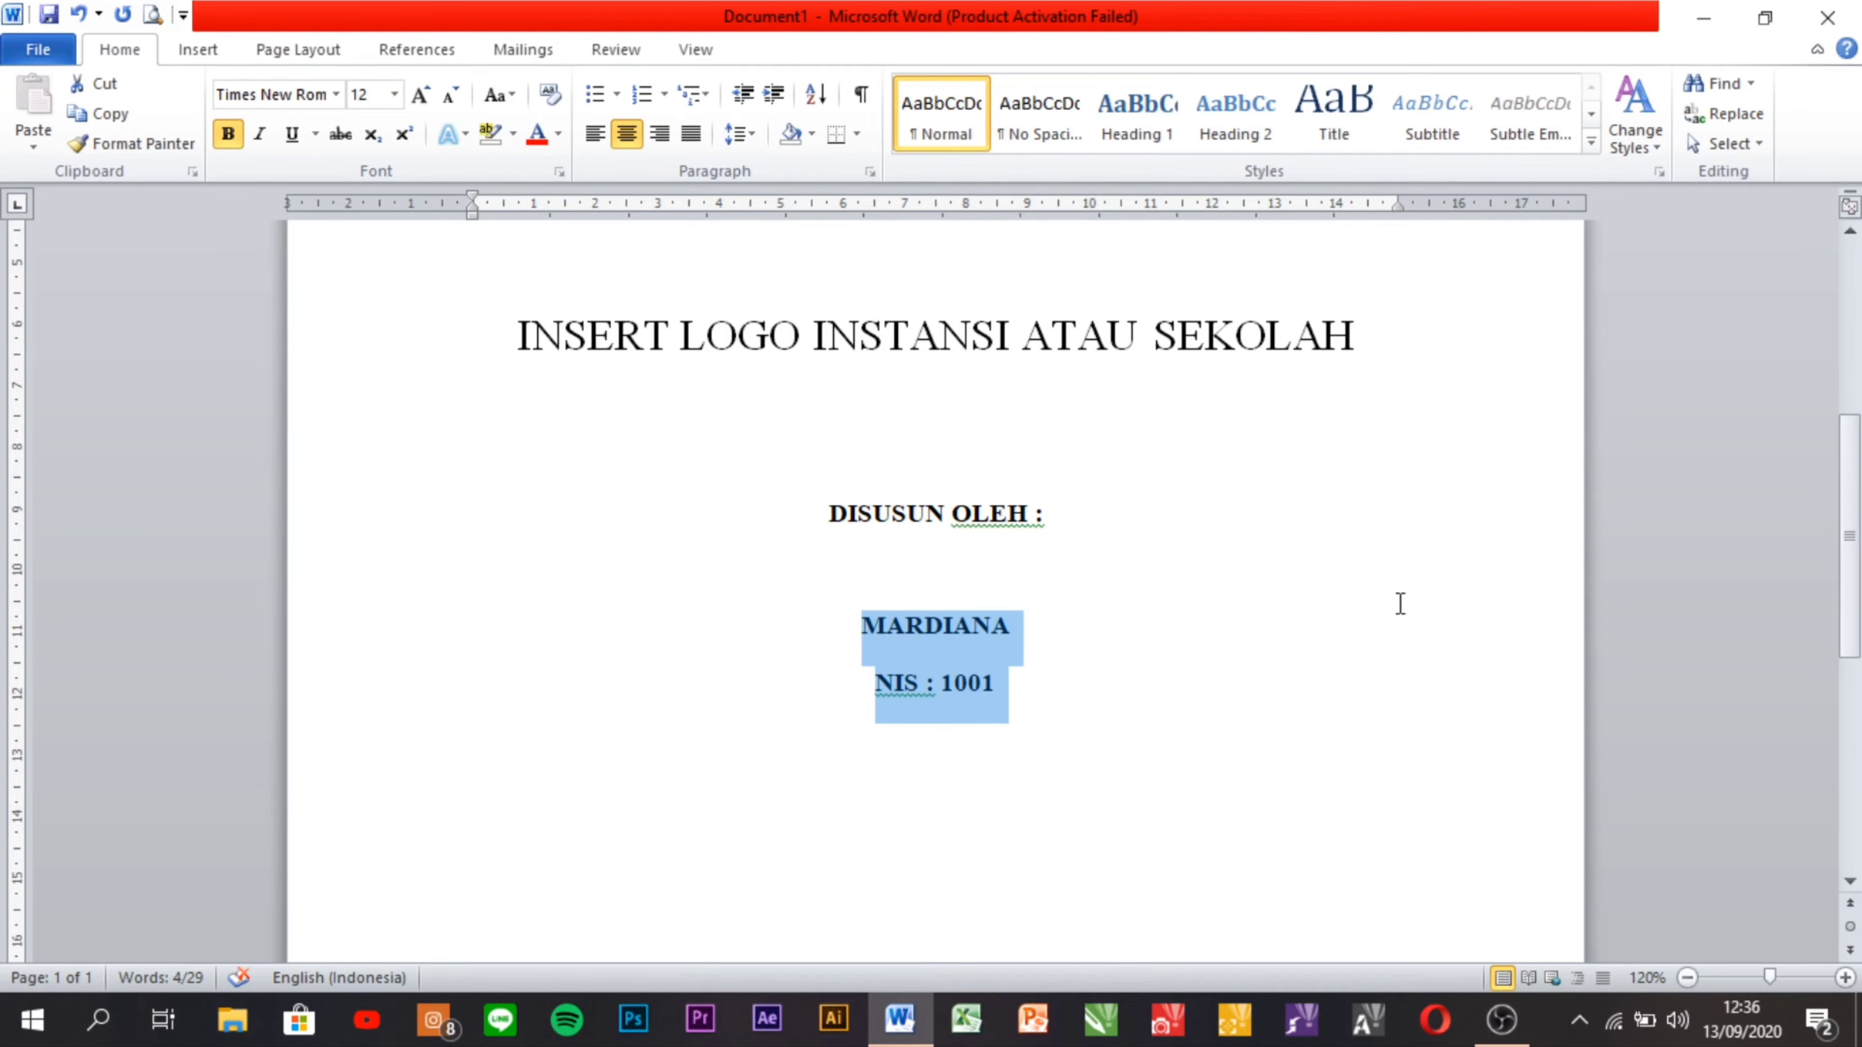
pyautogui.hotkey('ctrl', '1')
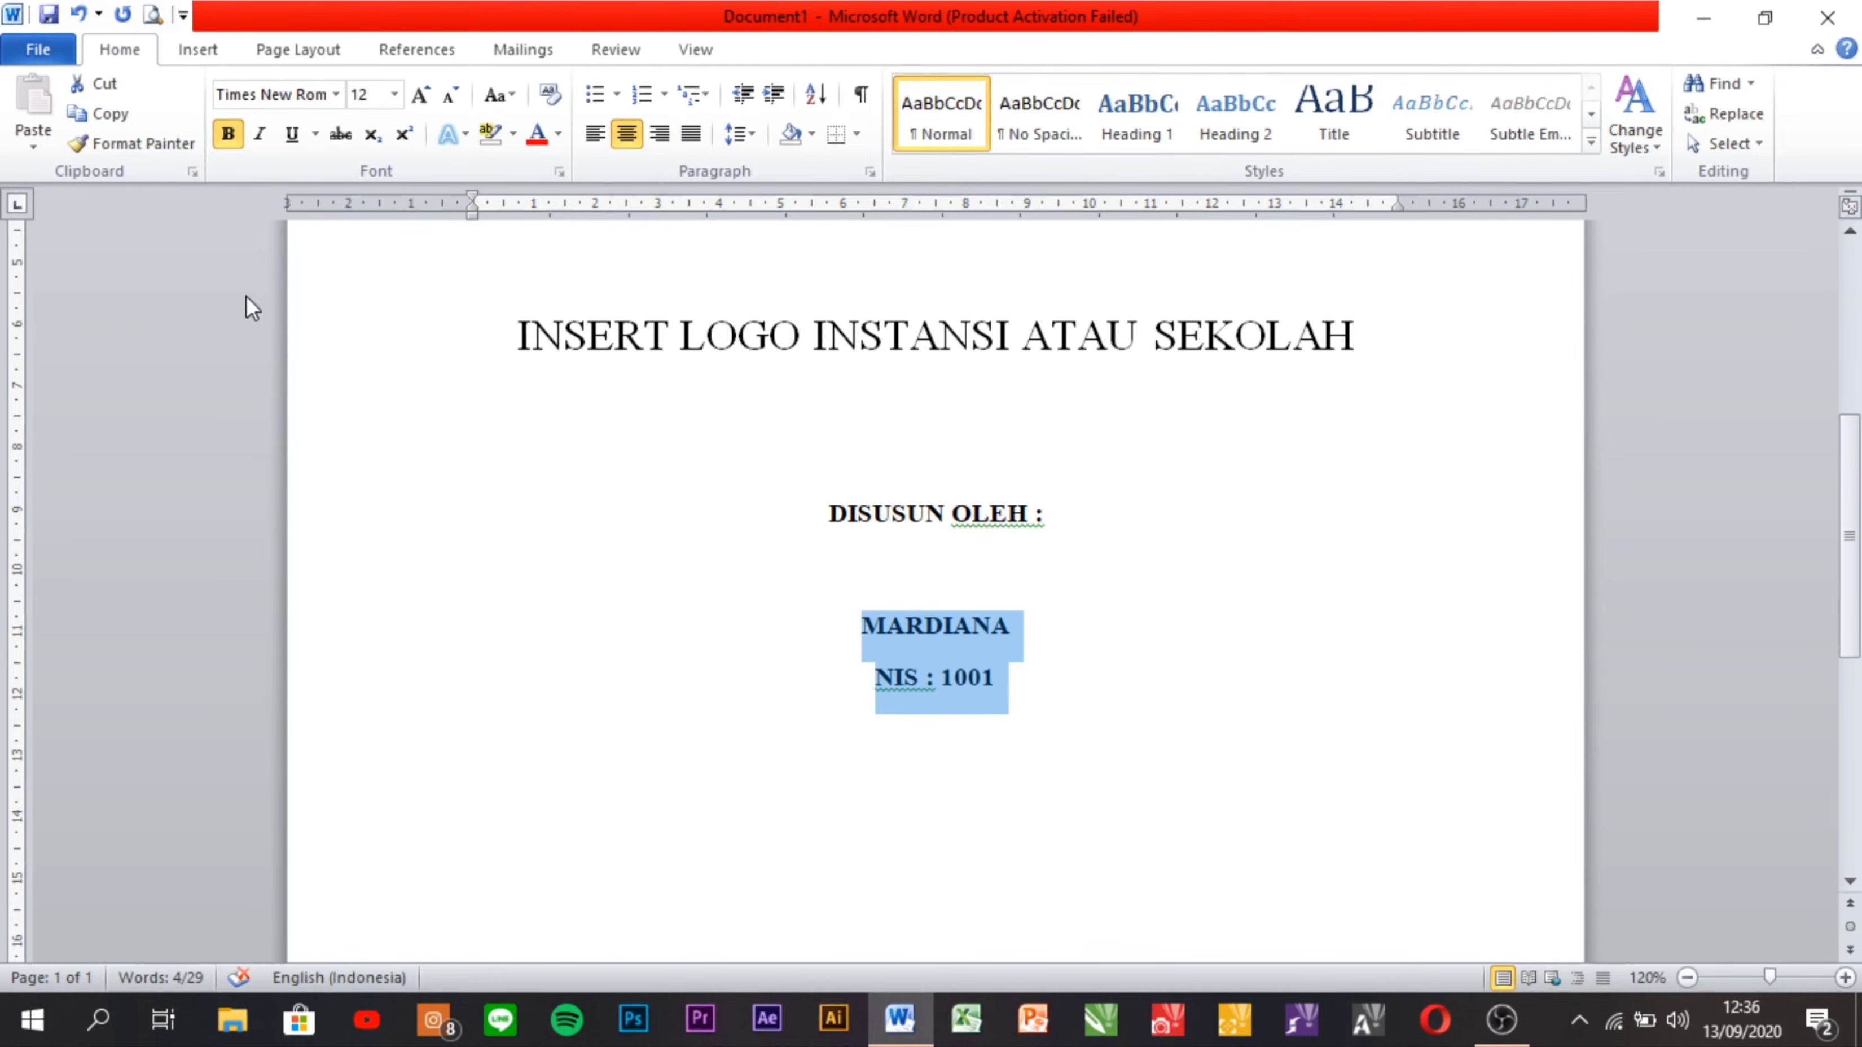
pyautogui.click(282, 51)
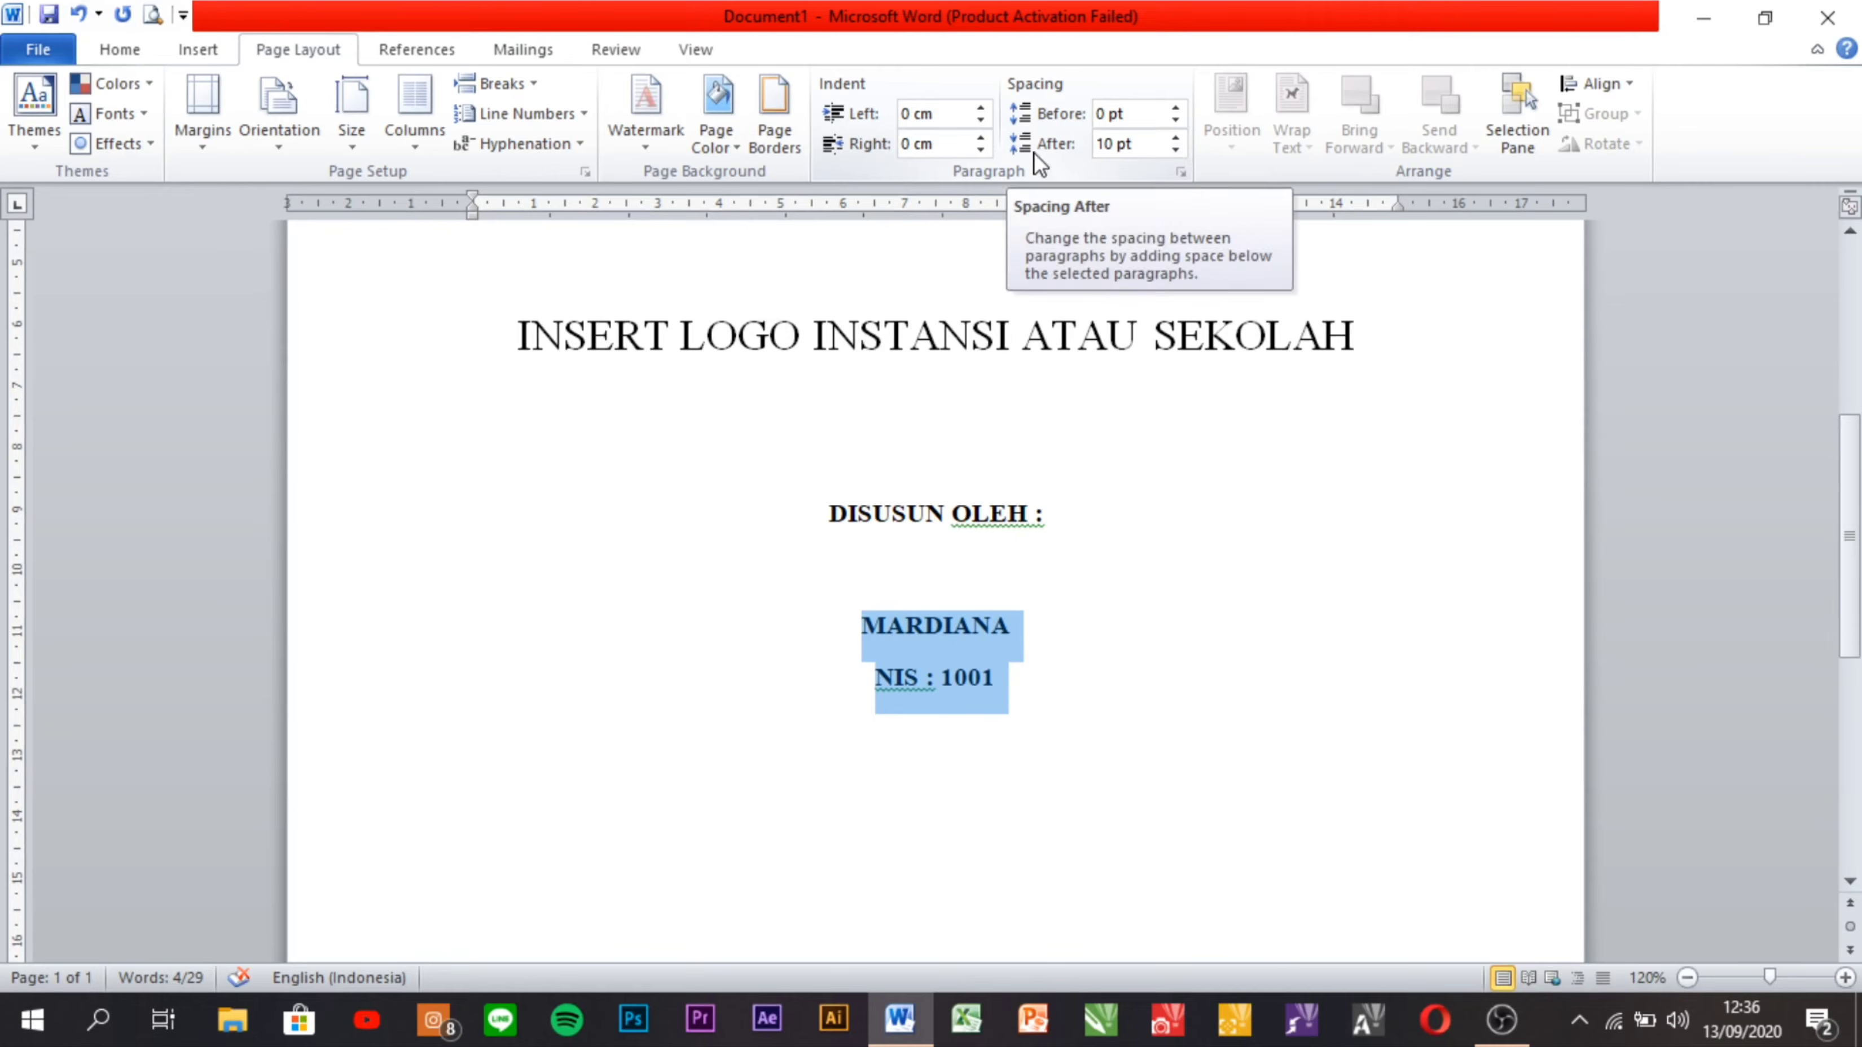
pyautogui.click(1175, 149)
pyautogui.click(1176, 148)
pyautogui.click(1175, 149)
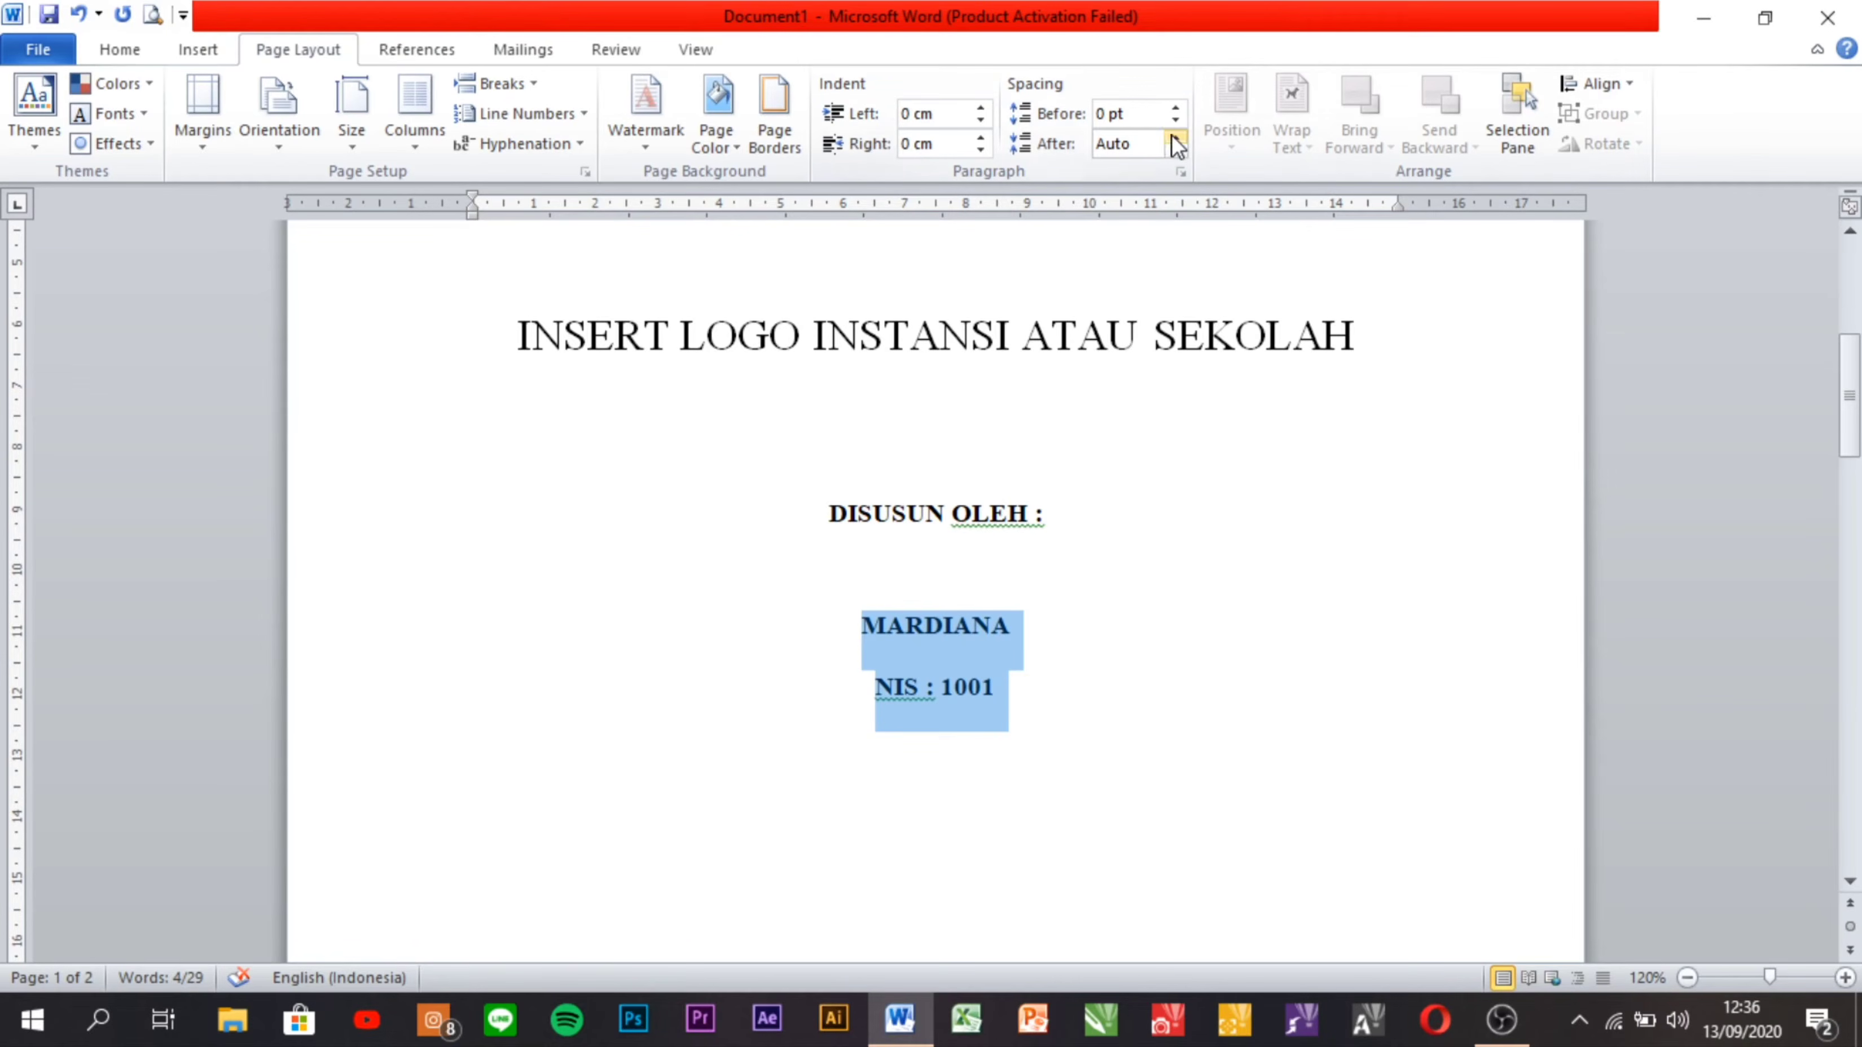
pyautogui.click(1175, 137)
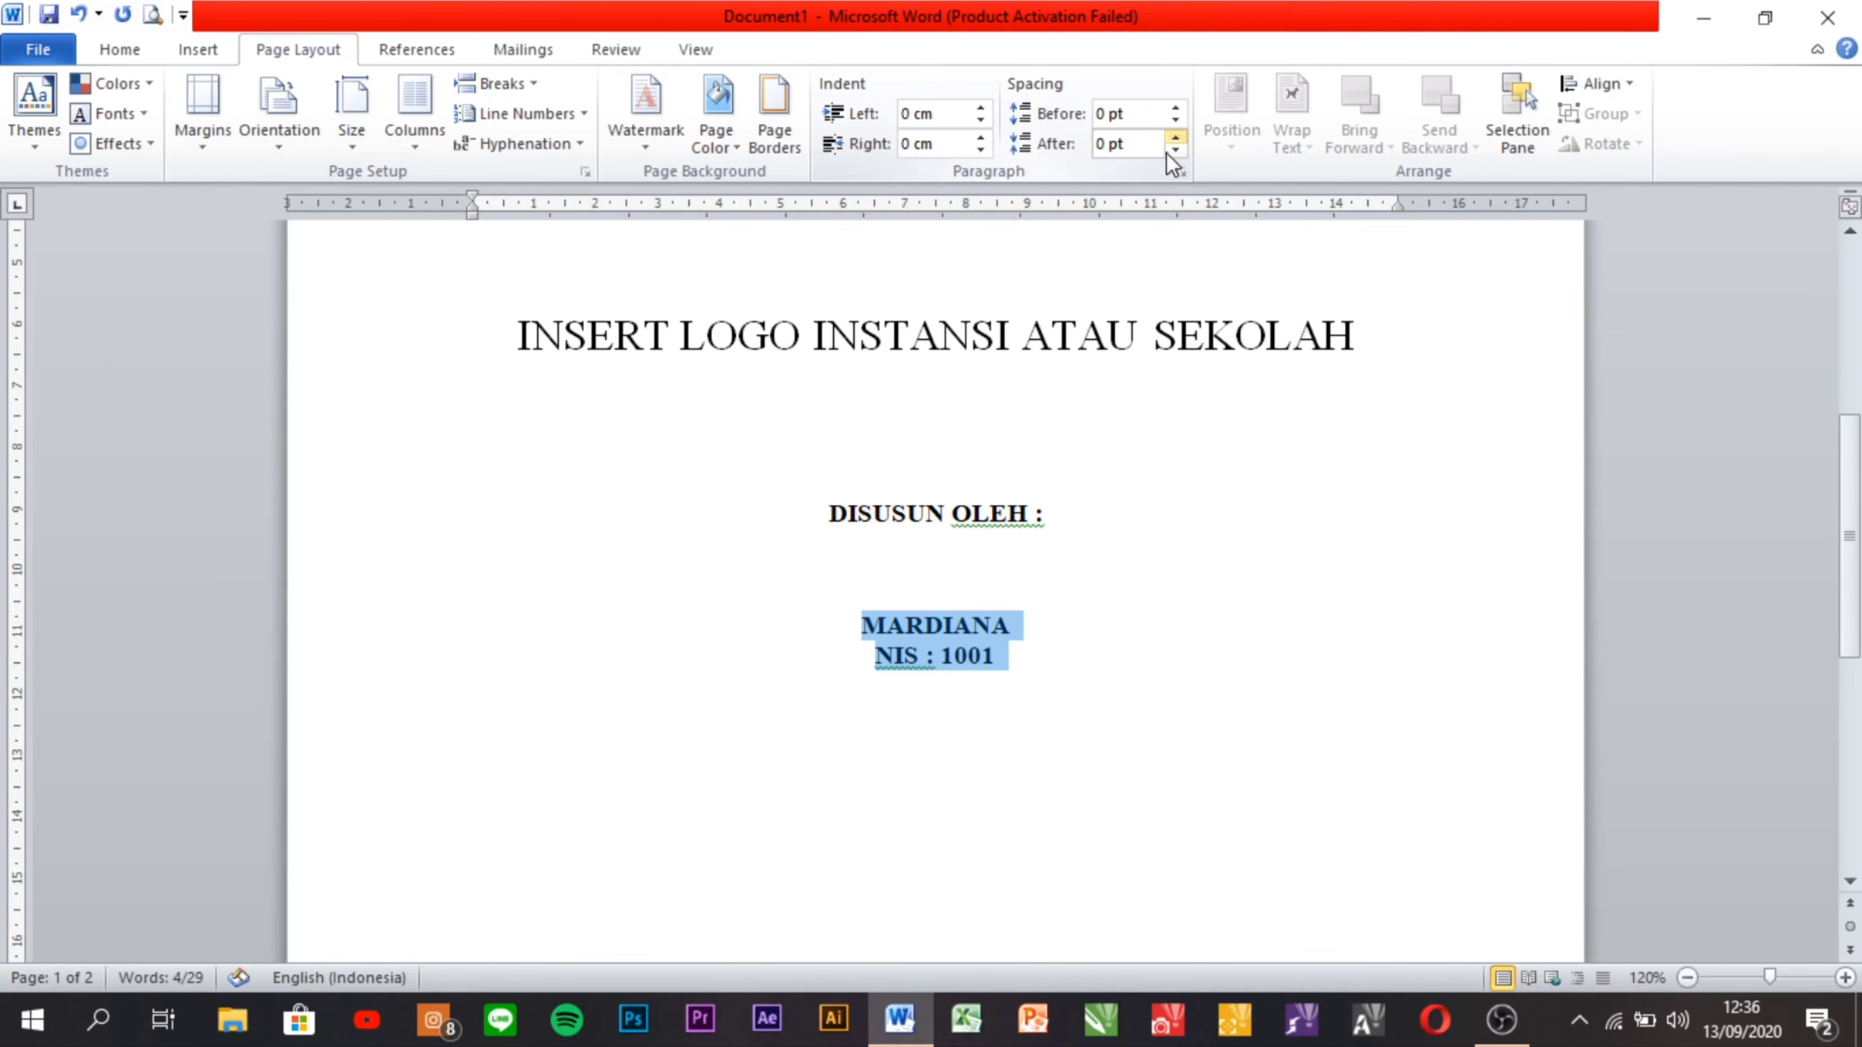
pyautogui.click(919, 629)
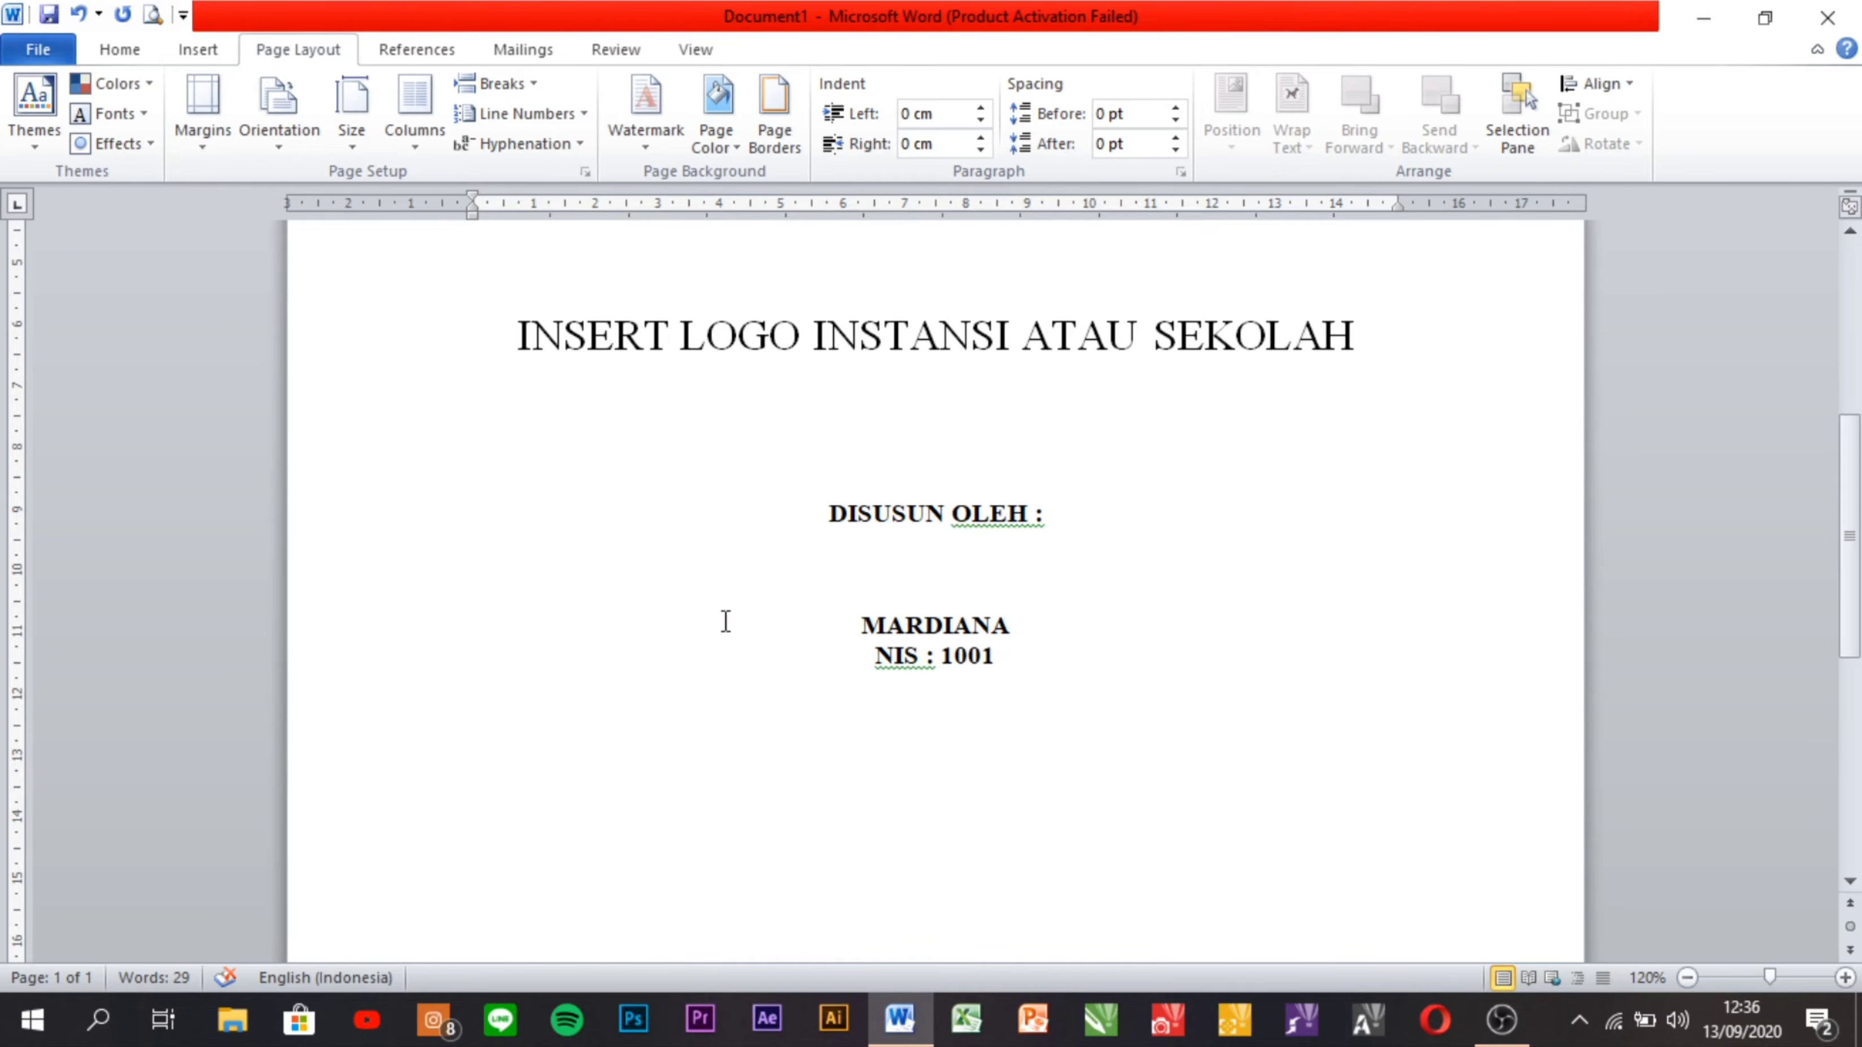
# Underline the author's name below "DISUSUN OLEH :".
pyautogui.moveTo(852, 622); pyautogui.dragTo(1047, 636)
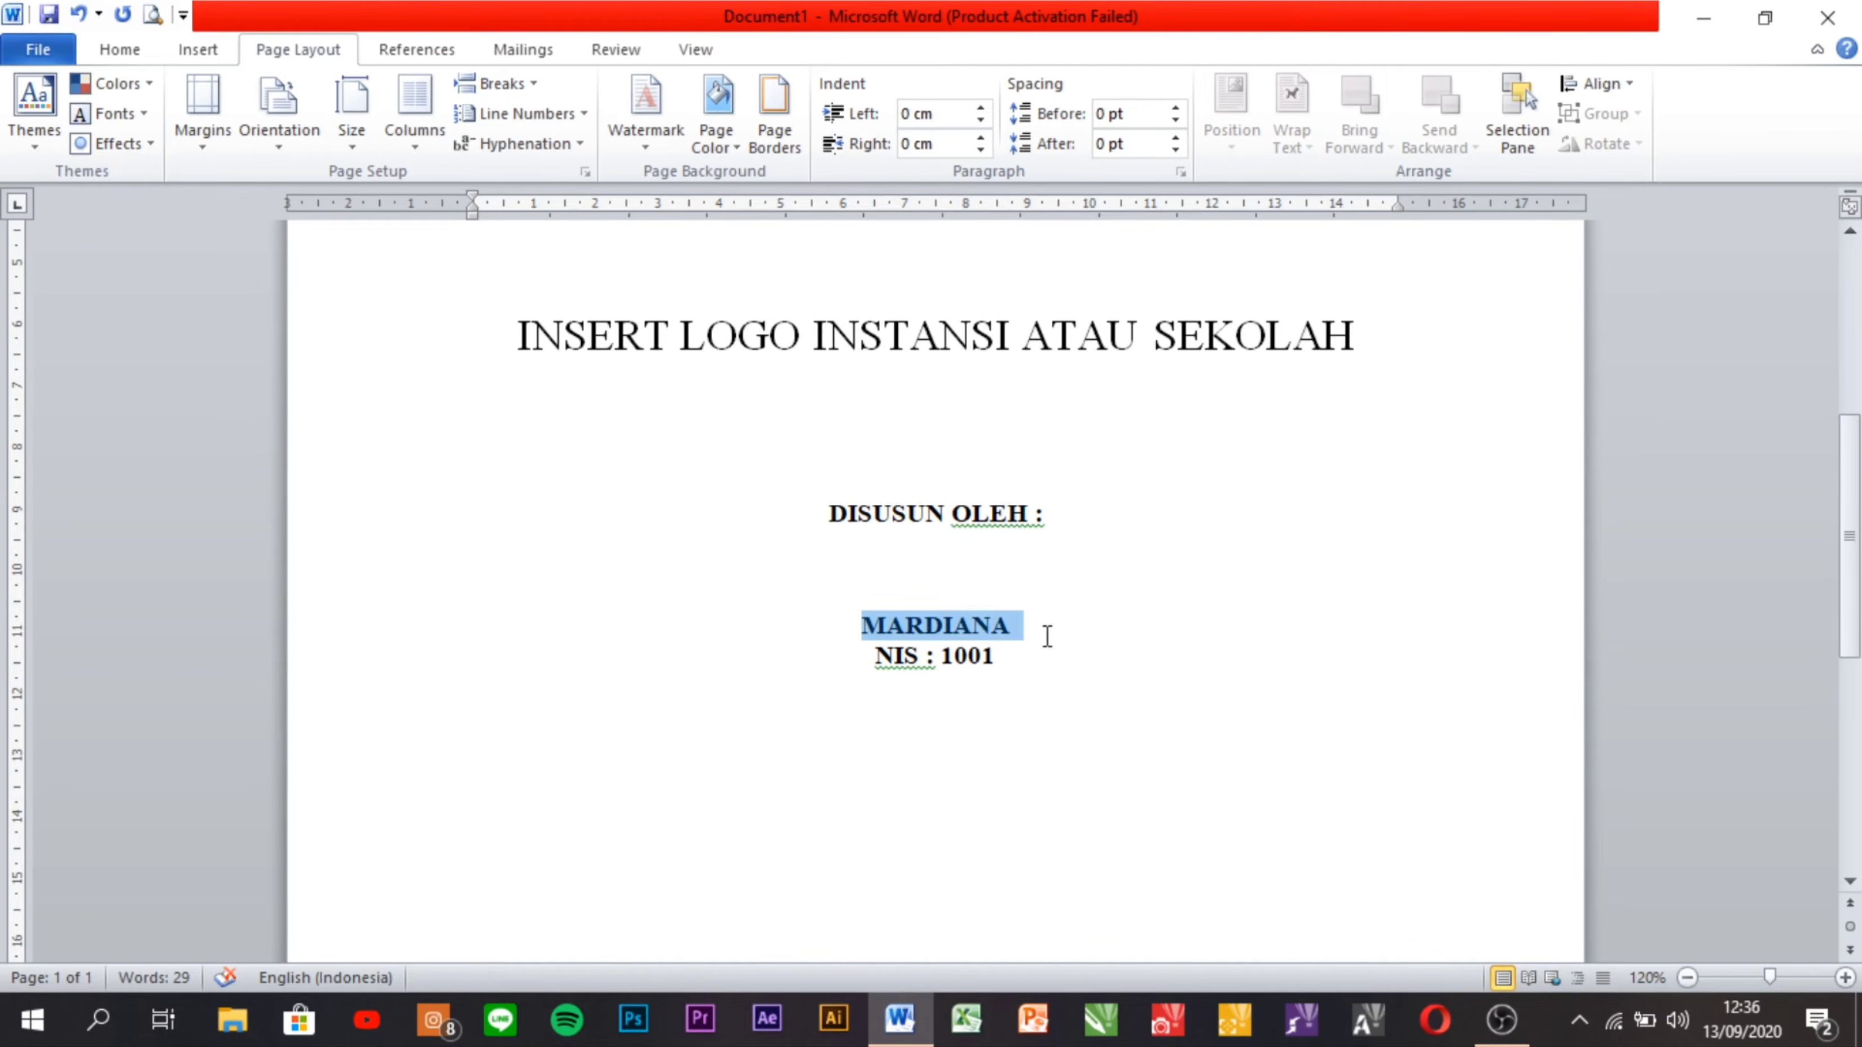
pyautogui.click(137, 45)
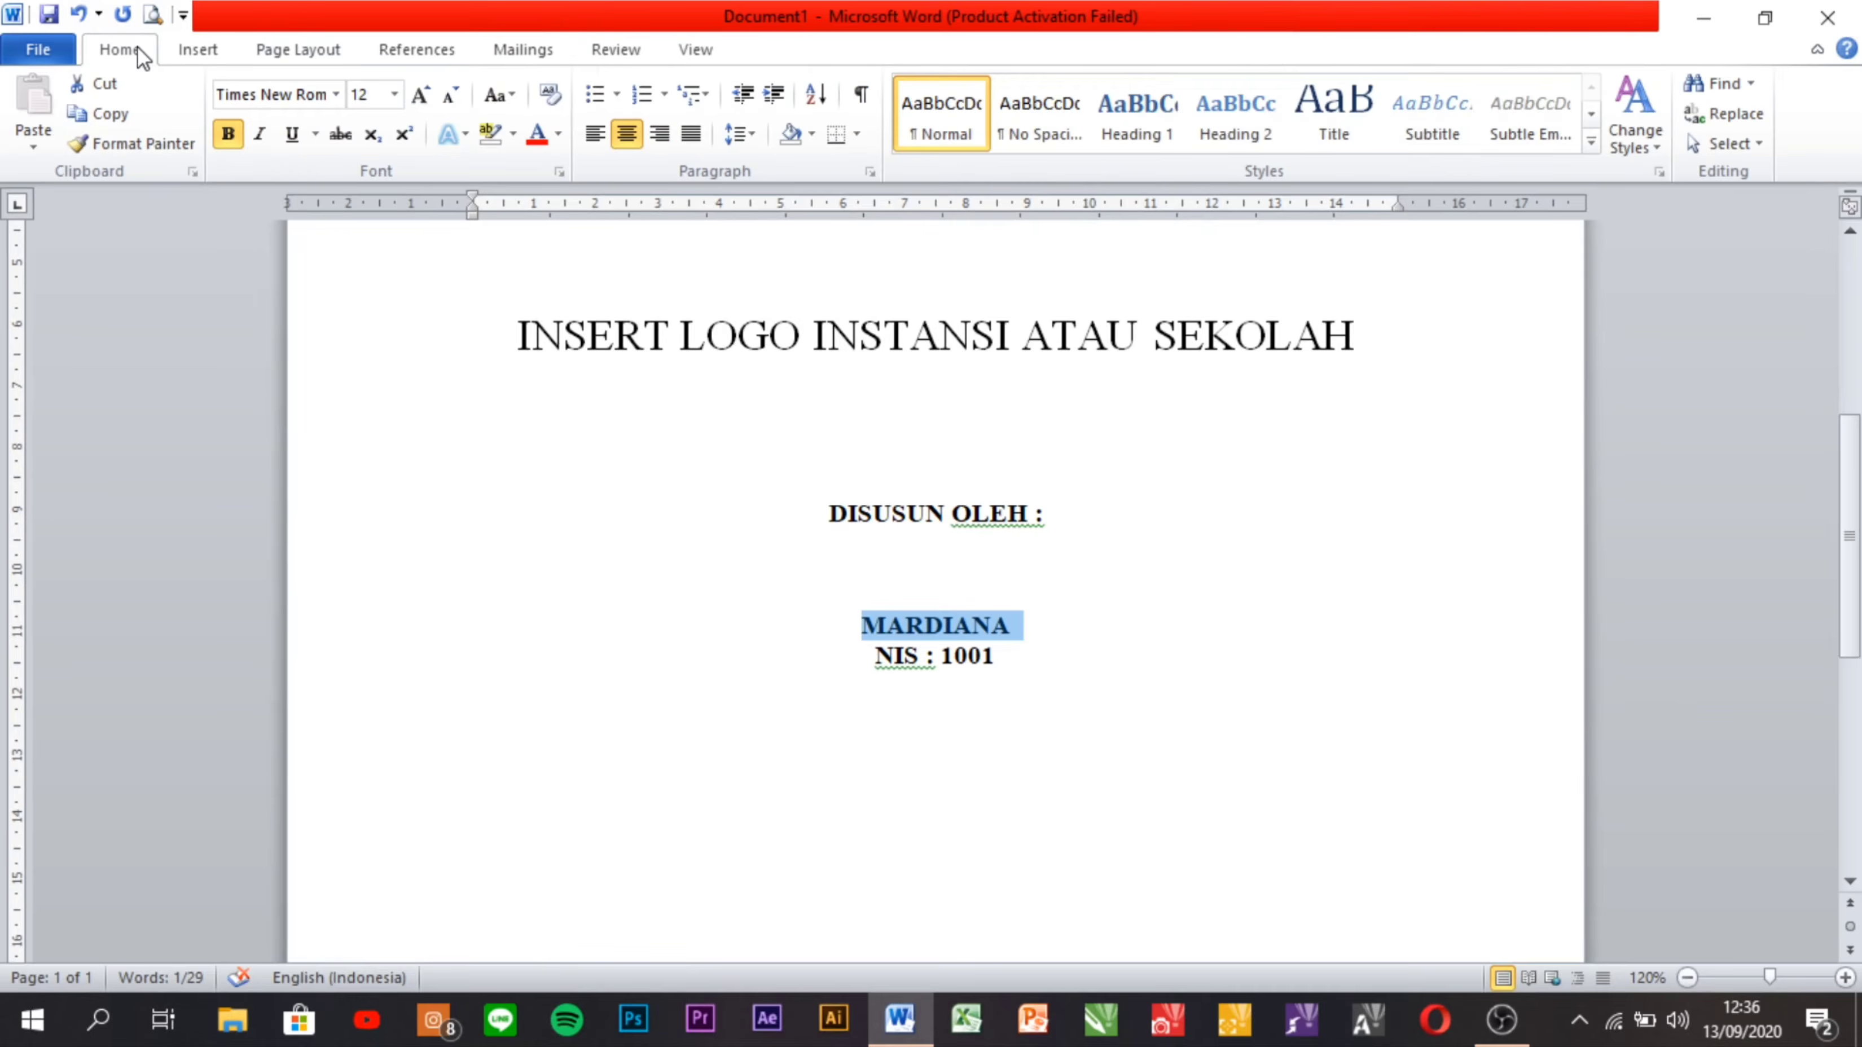
pyautogui.click(292, 134)
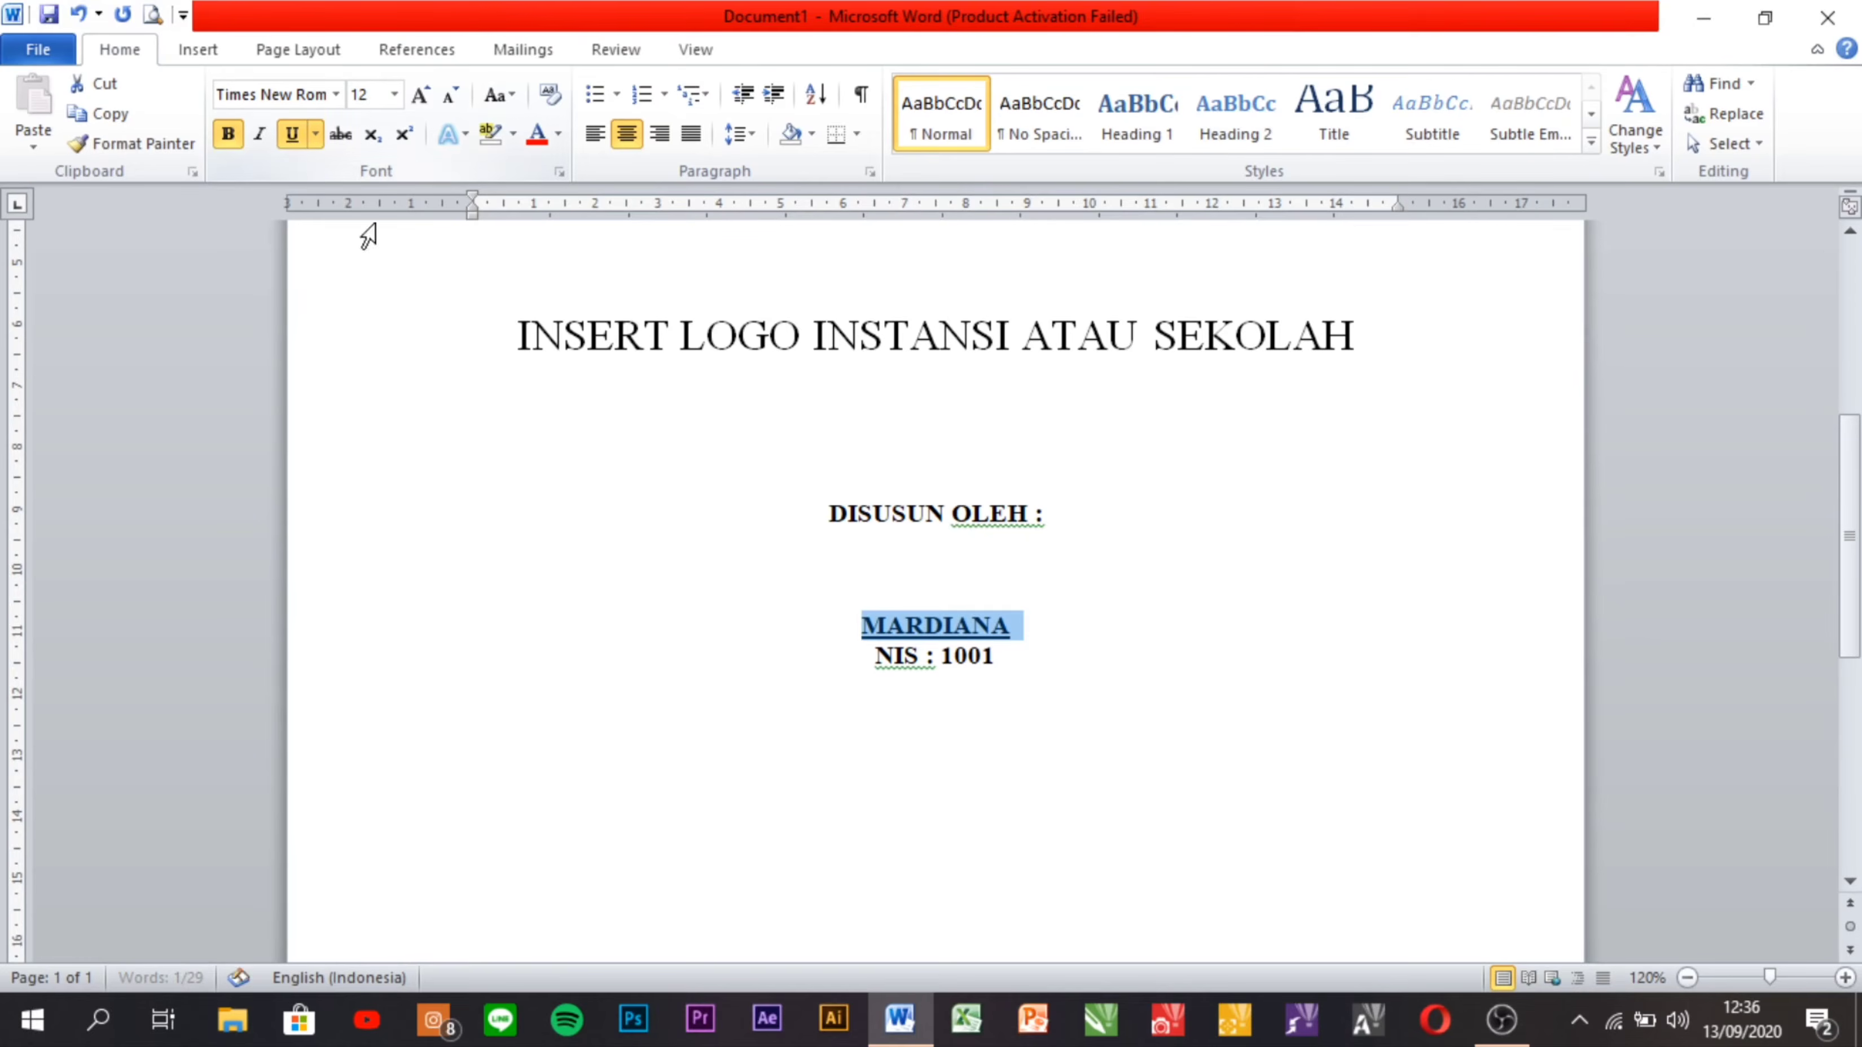
pyautogui.click(1082, 603)
# Make the school name, "BANDUNG – JAWABARAT" and "2020" lines bold.
pyautogui.scroll(5, 1092, 608)
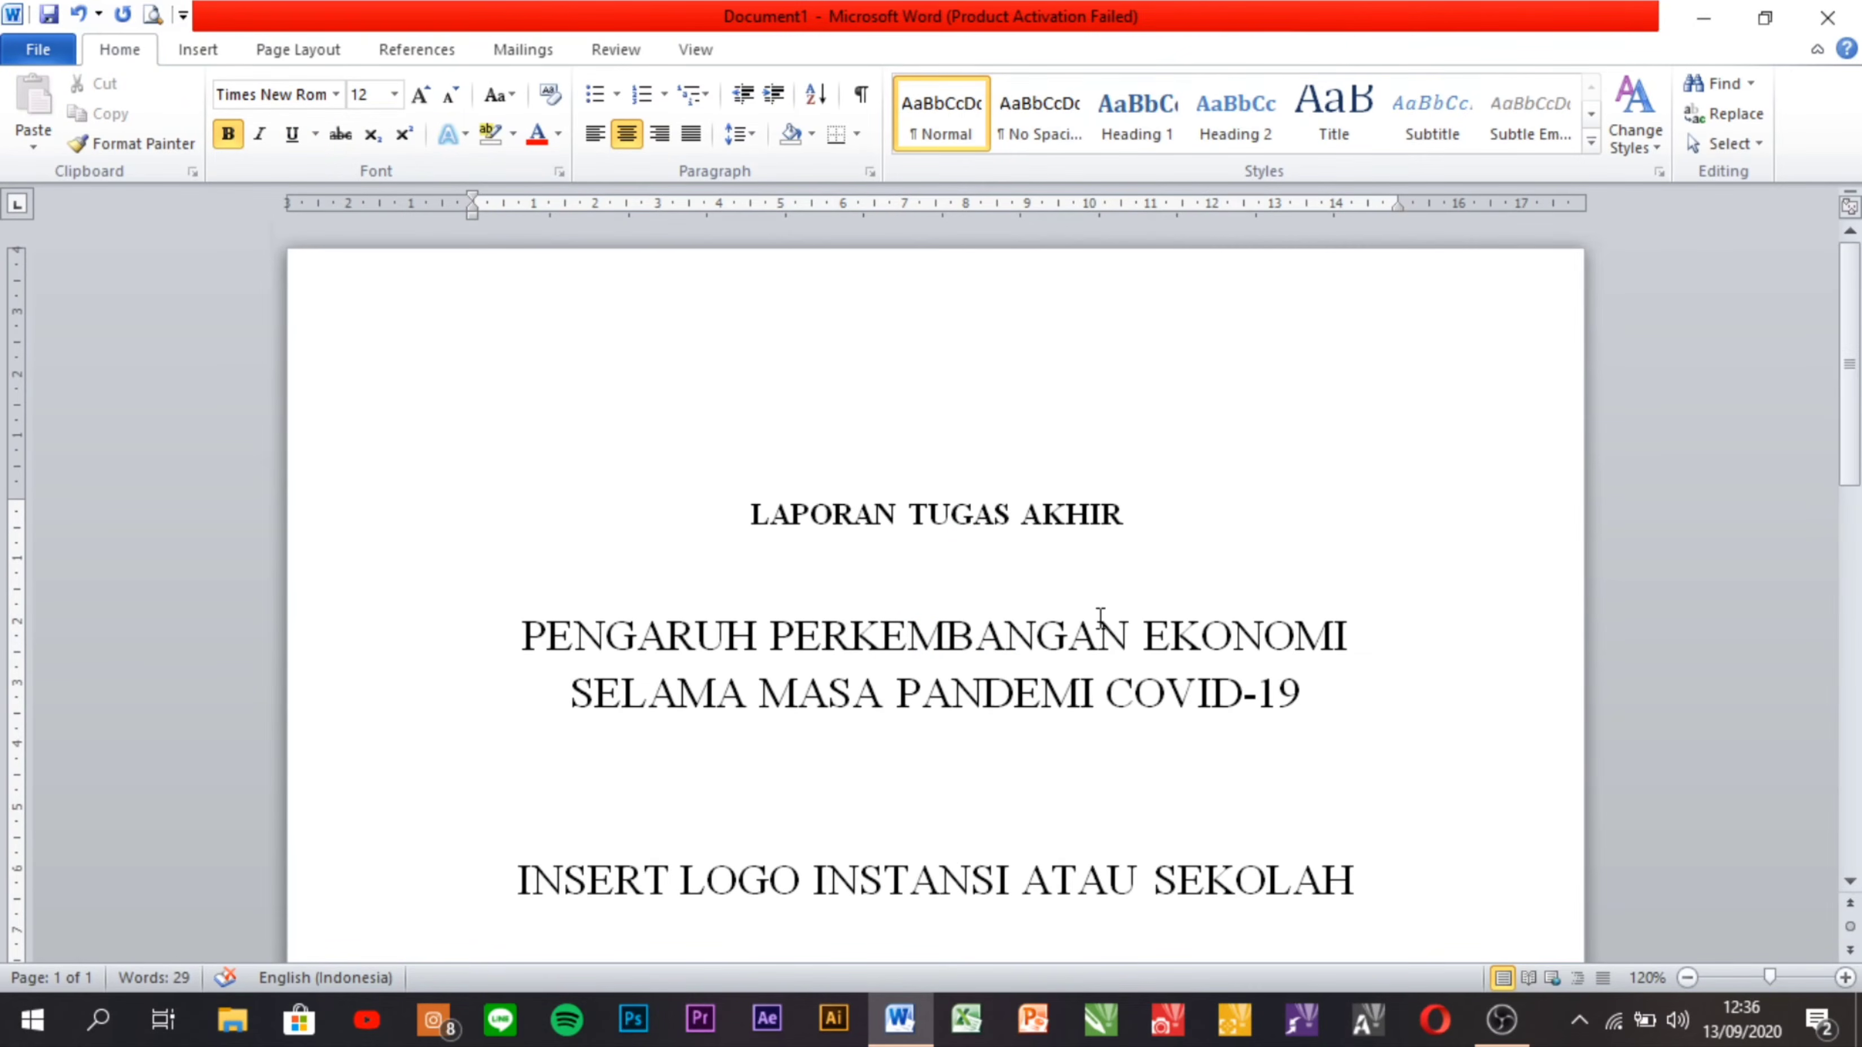
pyautogui.scroll(-5, 1095, 619)
pyautogui.scroll(5, 1093, 620)
pyautogui.moveTo(732, 516); pyautogui.dragTo(1072, 766)
pyautogui.click(520, 535)
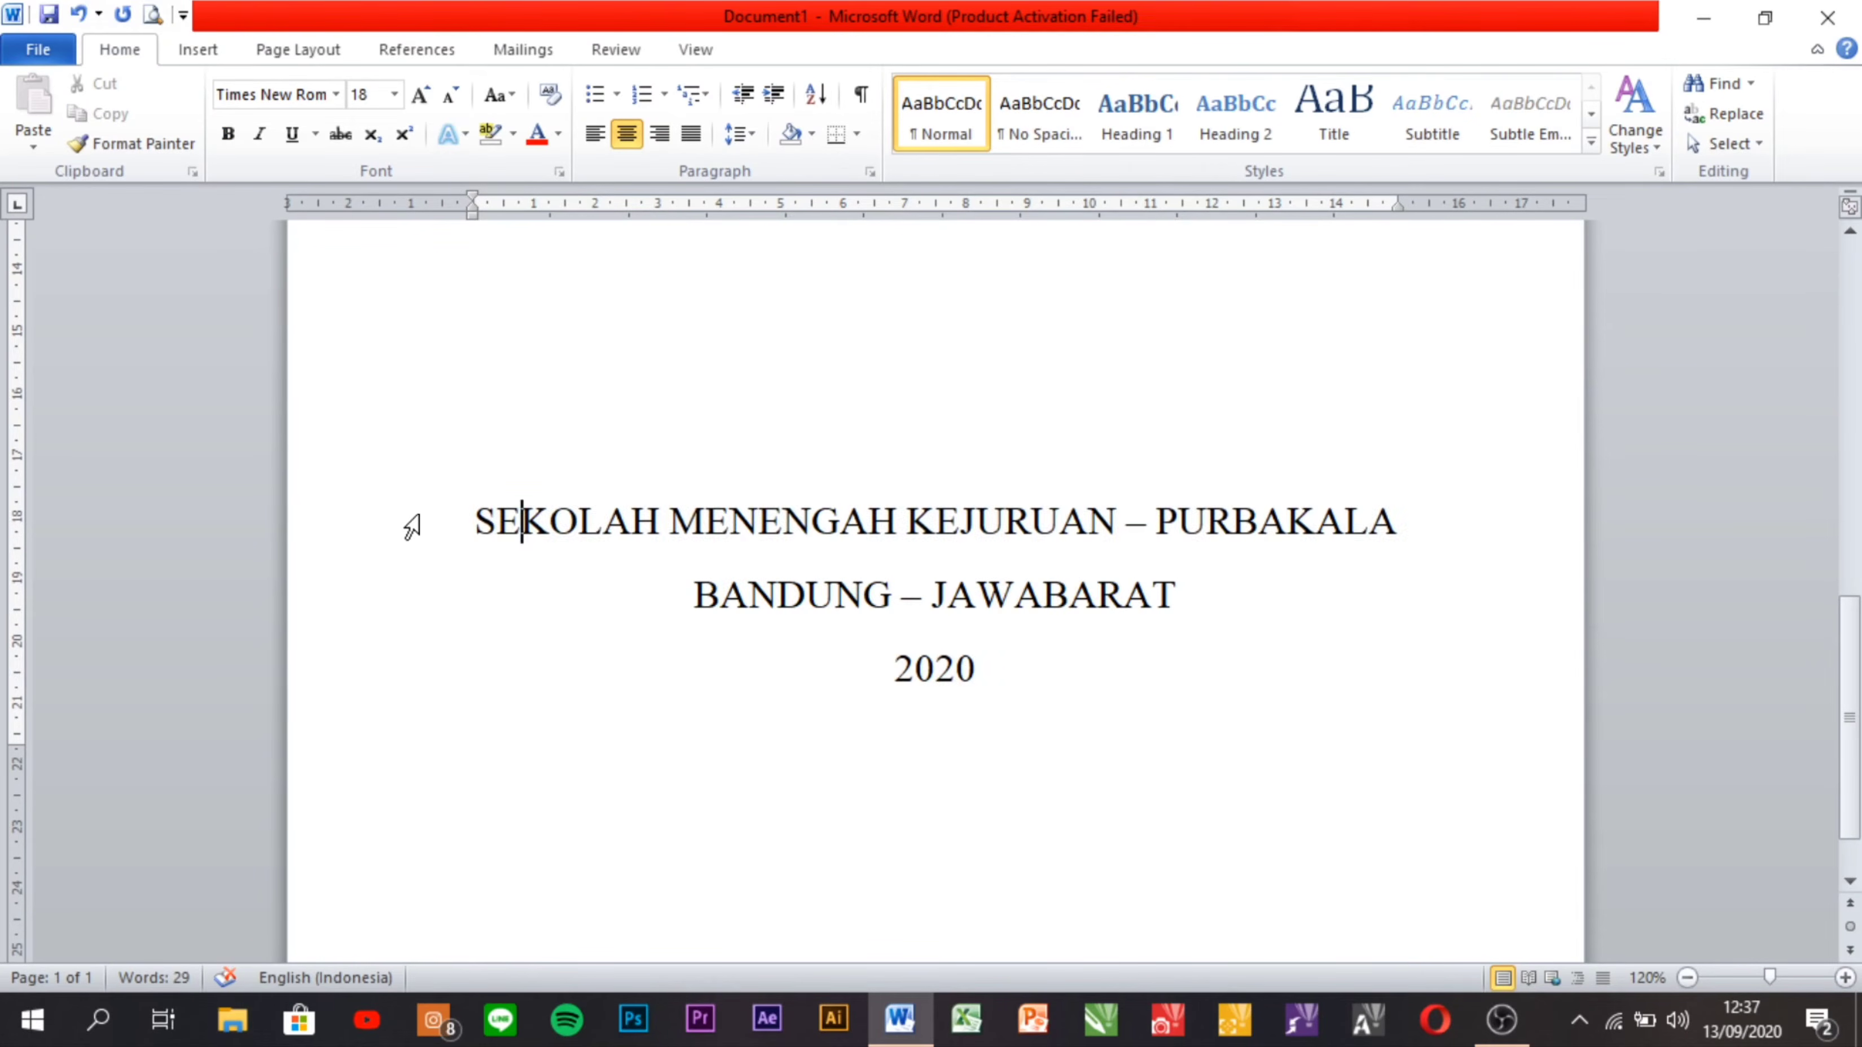
pyautogui.moveTo(407, 523); pyautogui.dragTo(536, 739)
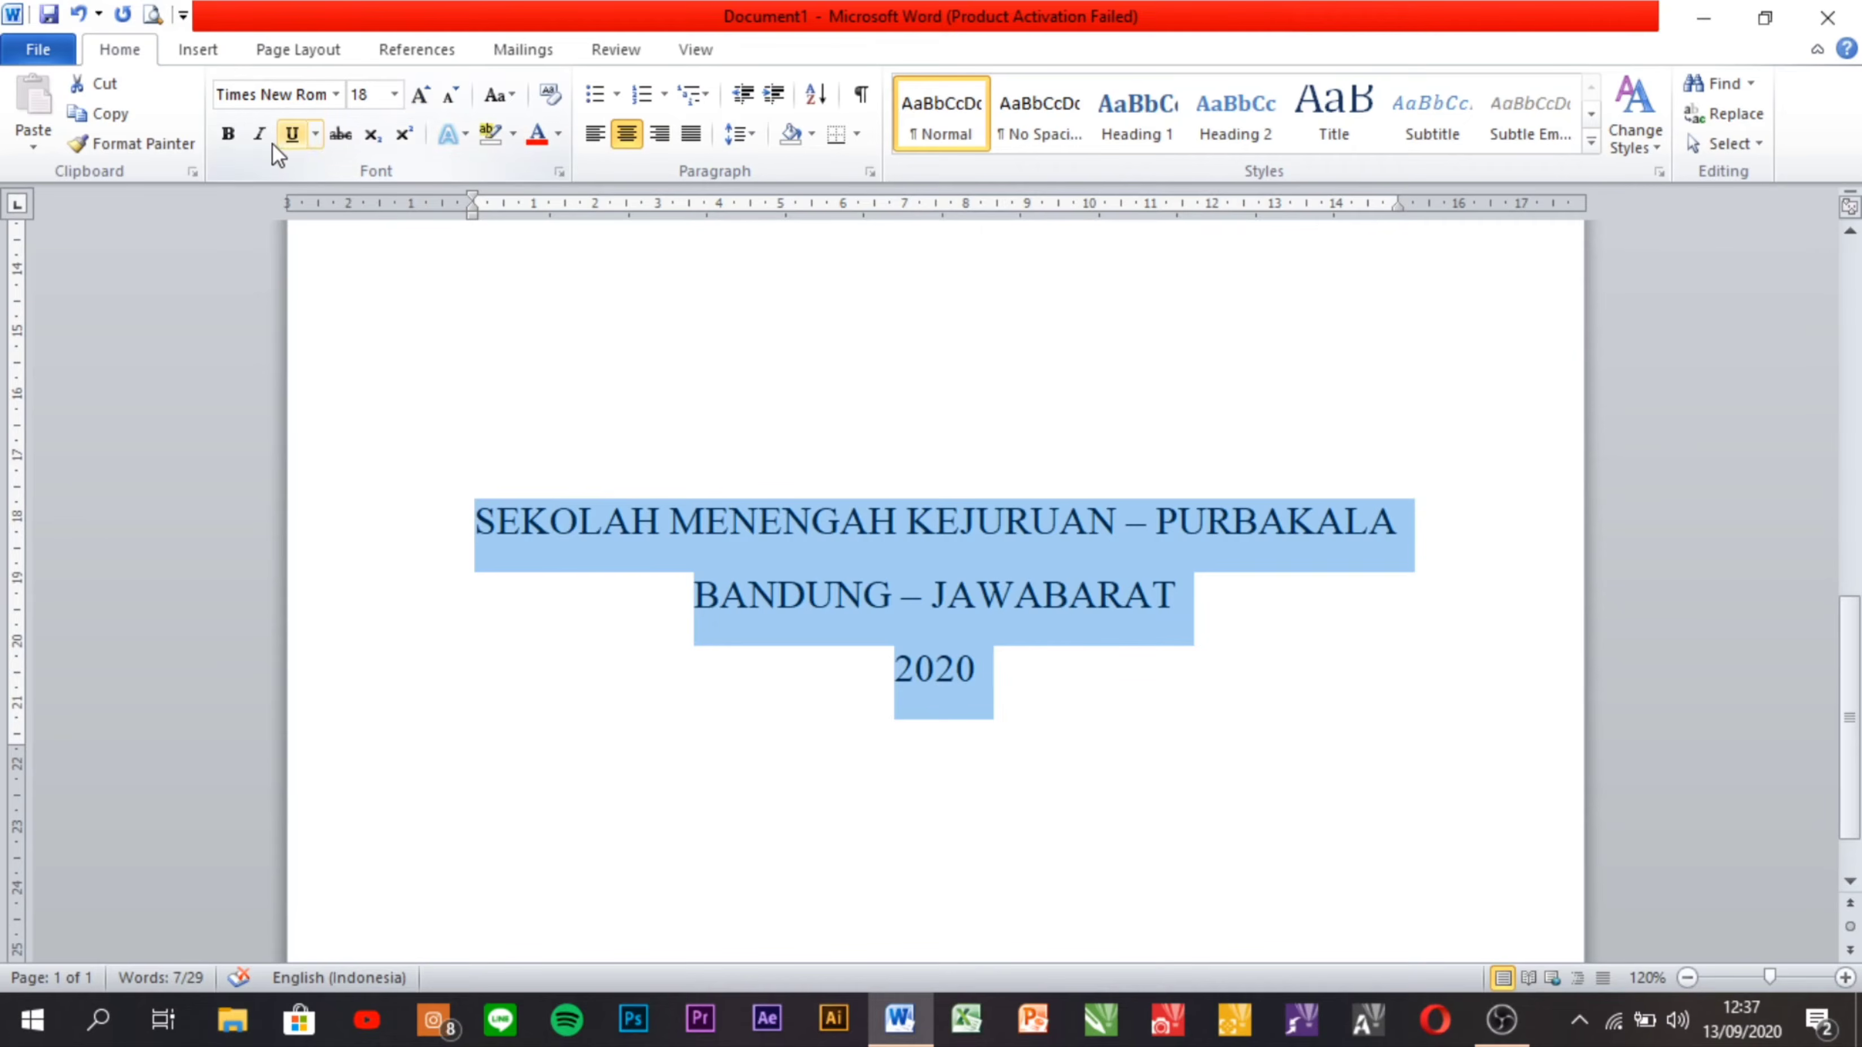
pyautogui.click(226, 135)
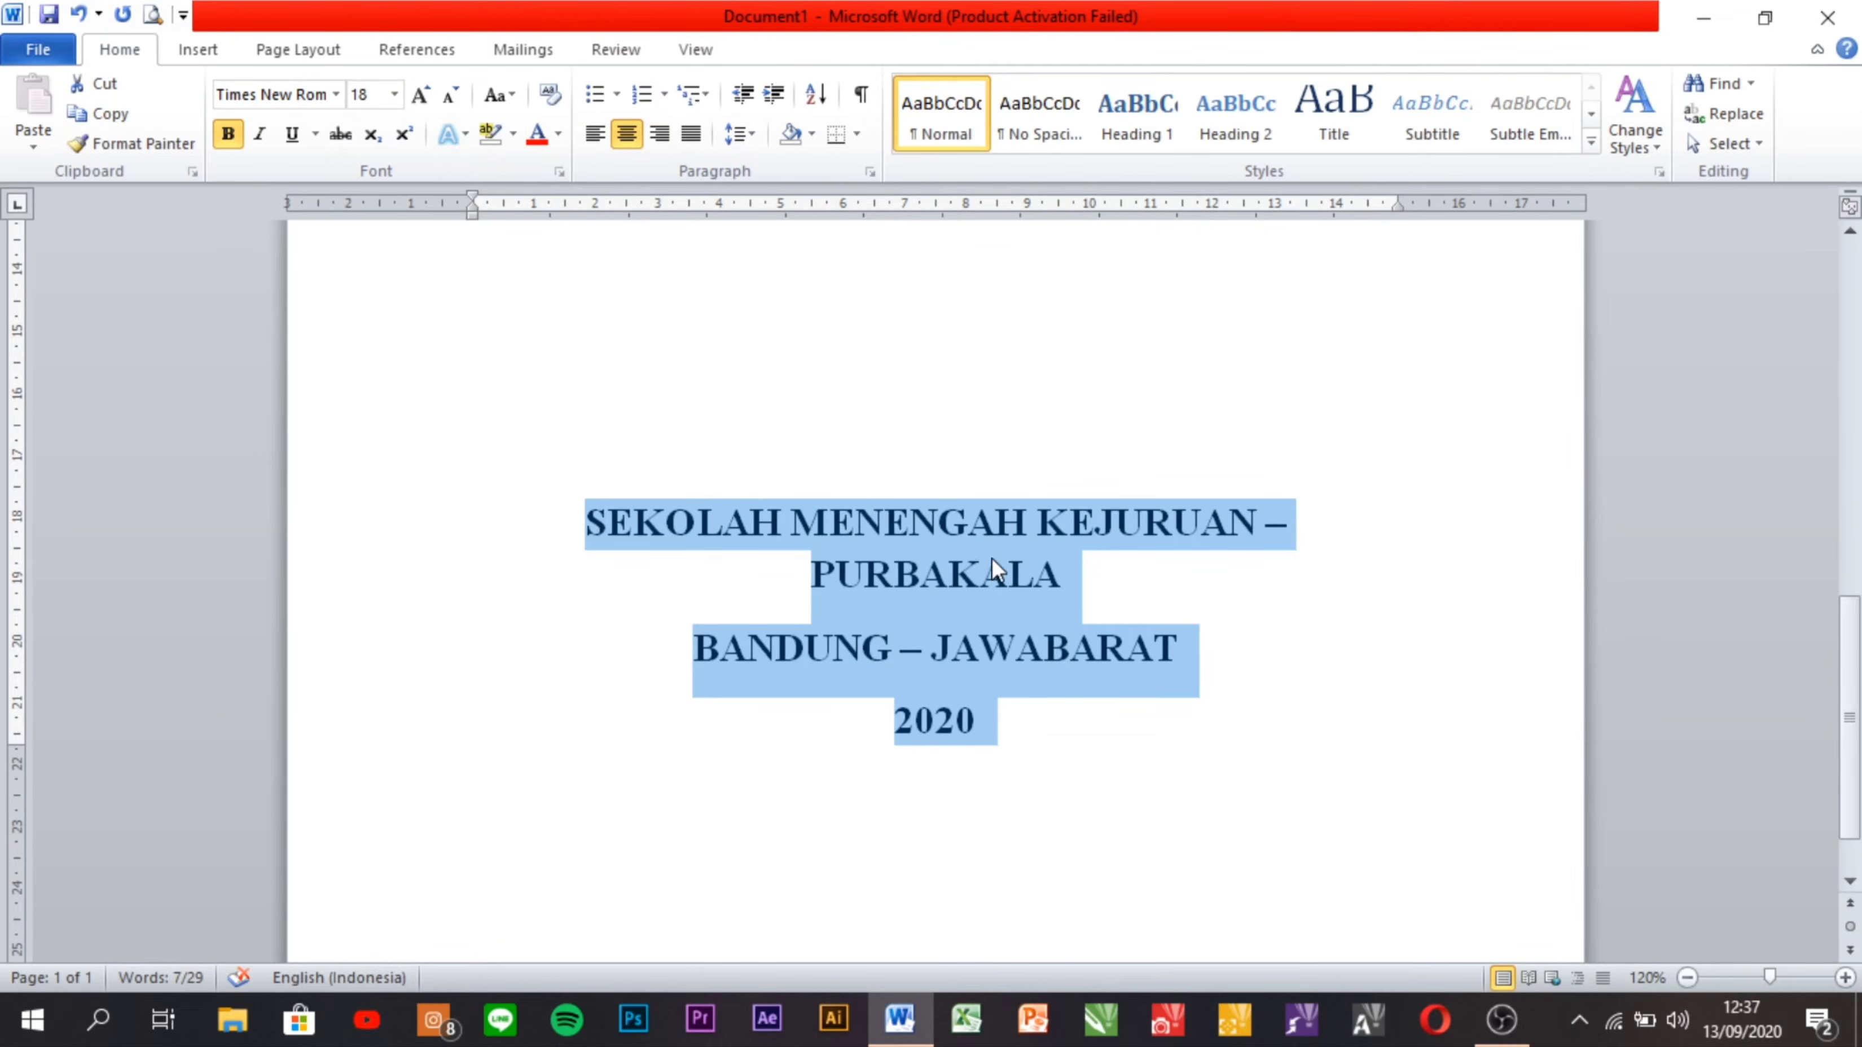
# Give the school name, city and year lines single line spacing with 0 pt spacing after.
pyautogui.hotkey('ctrl', '1')
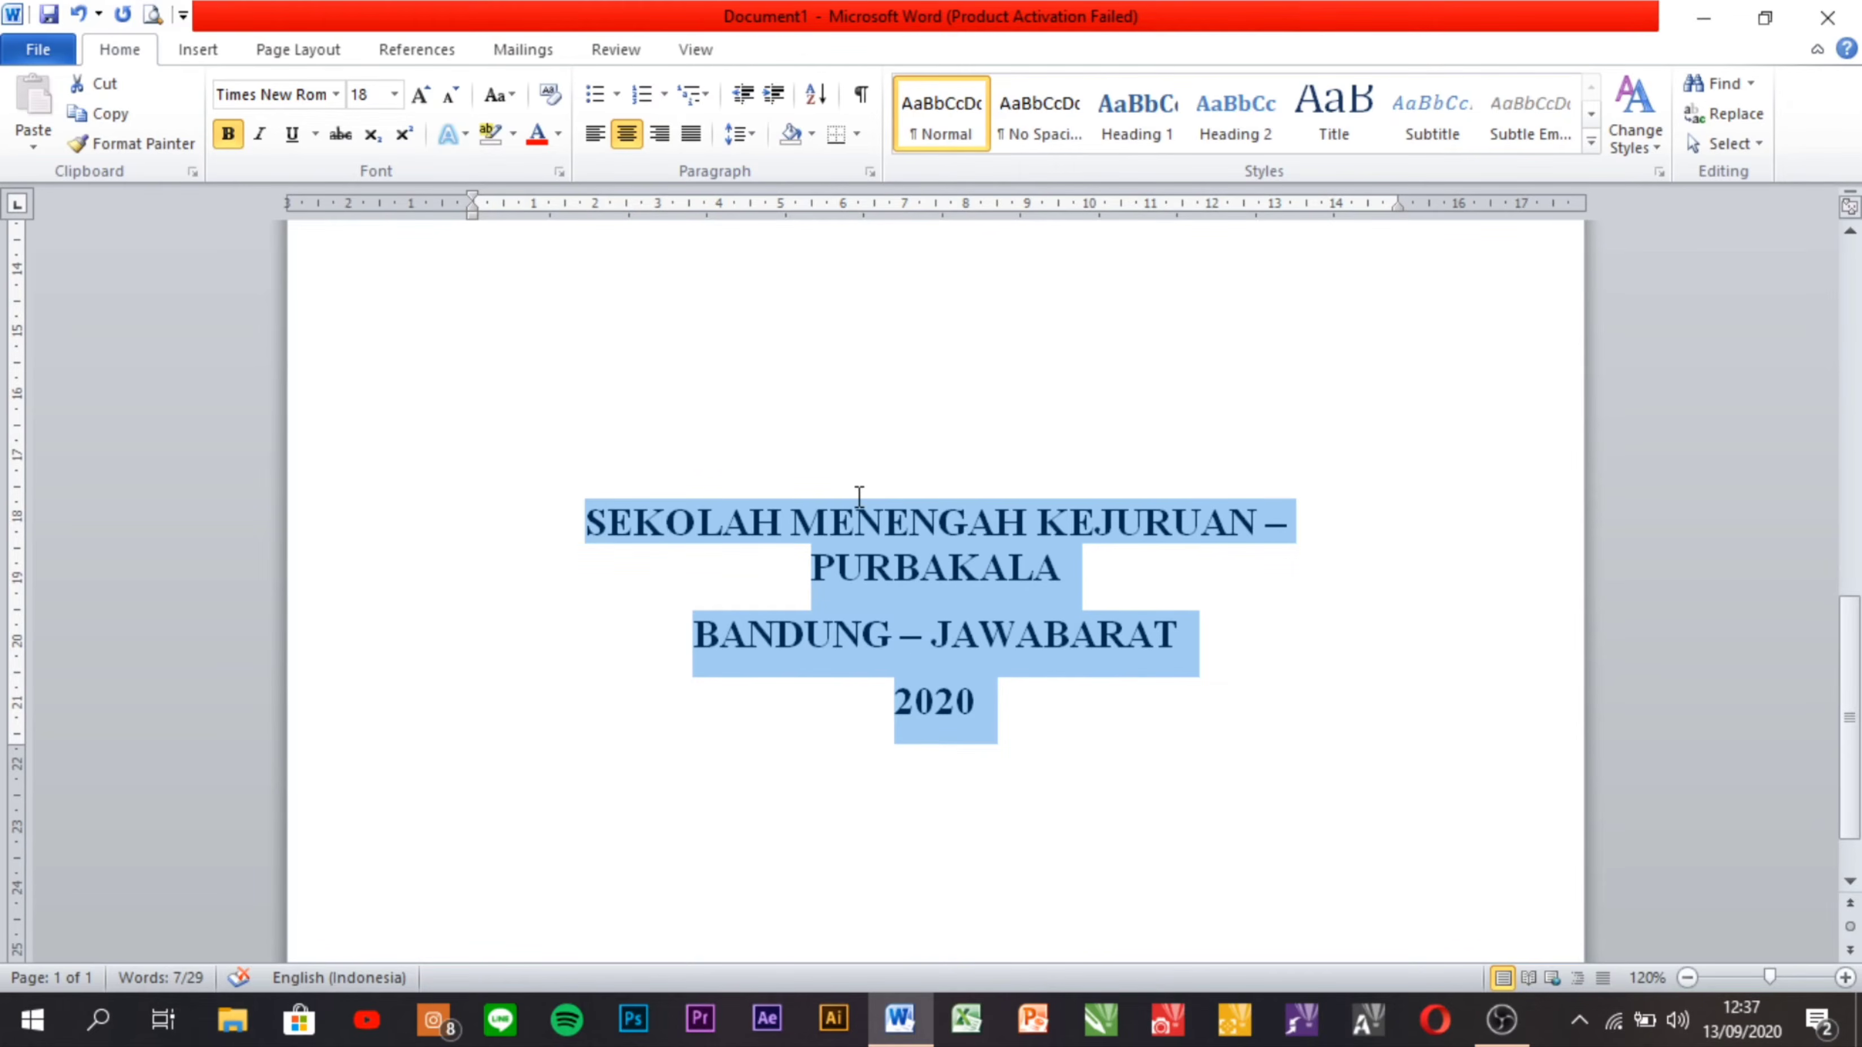
pyautogui.click(316, 50)
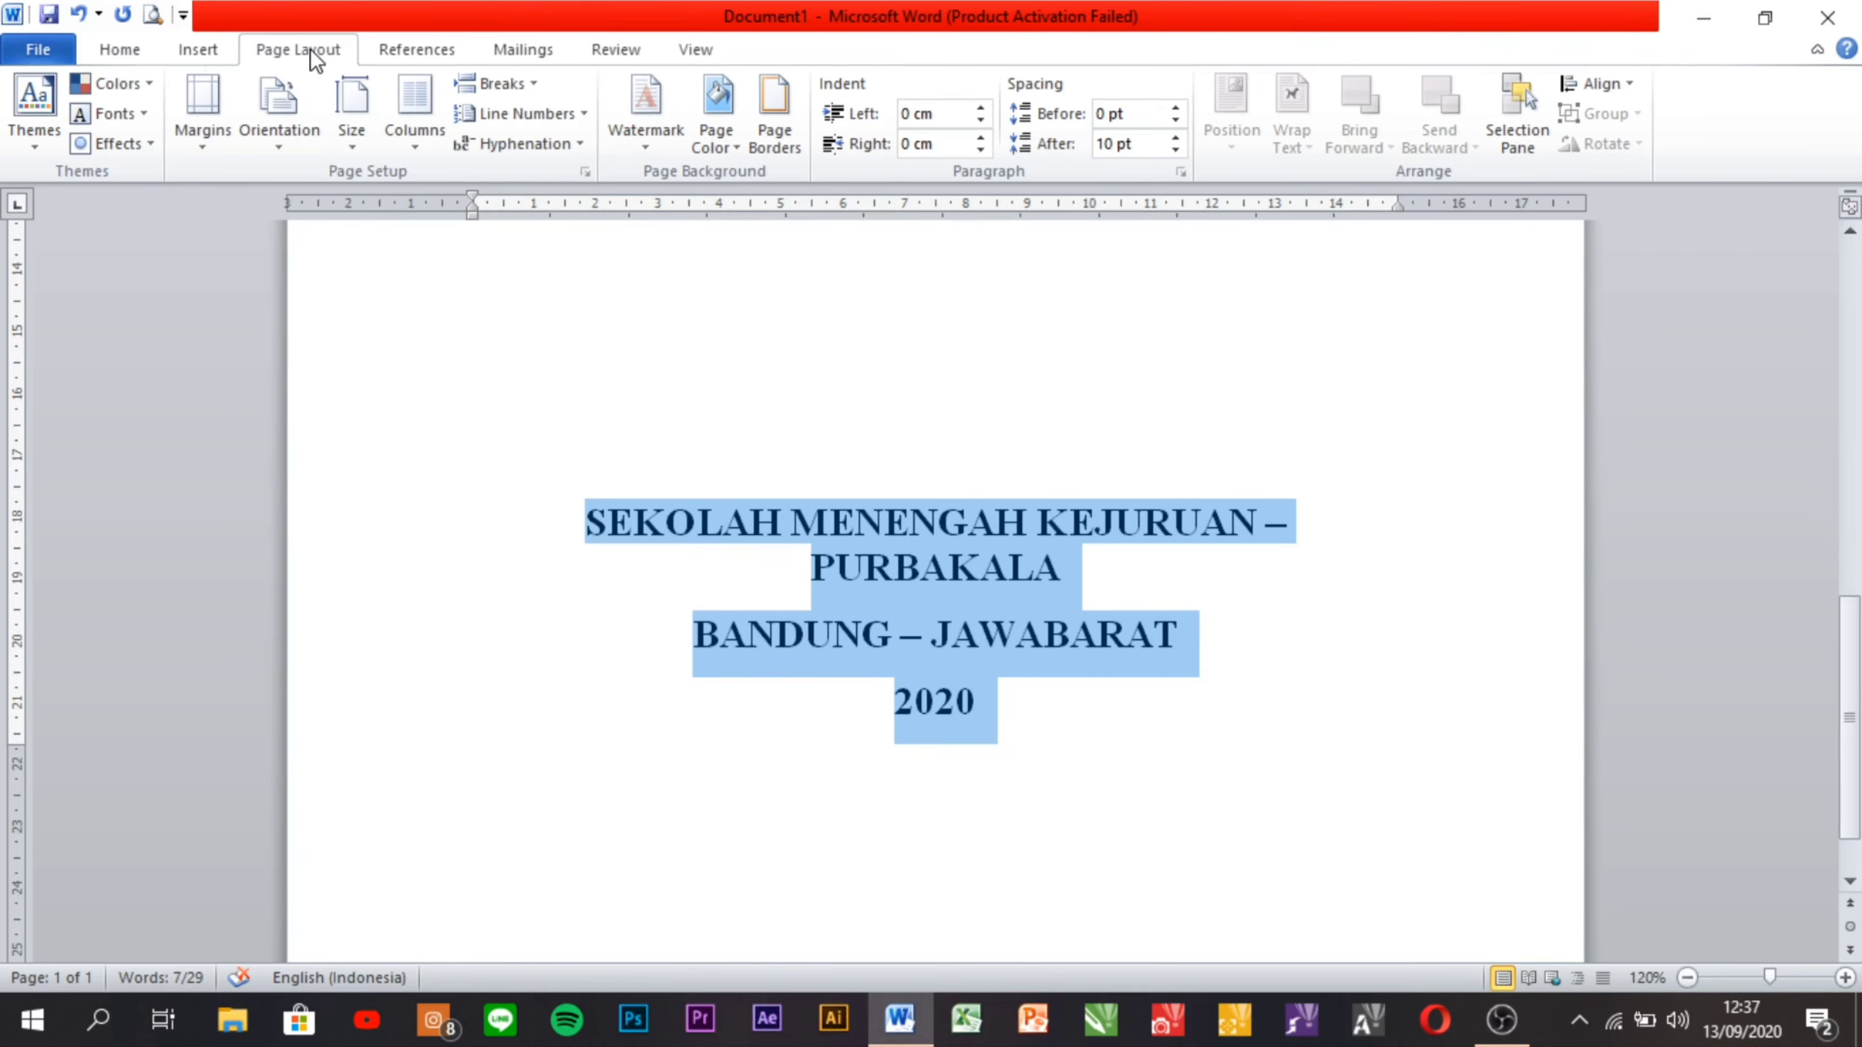
pyautogui.click(1176, 149)
pyautogui.click(1176, 149)
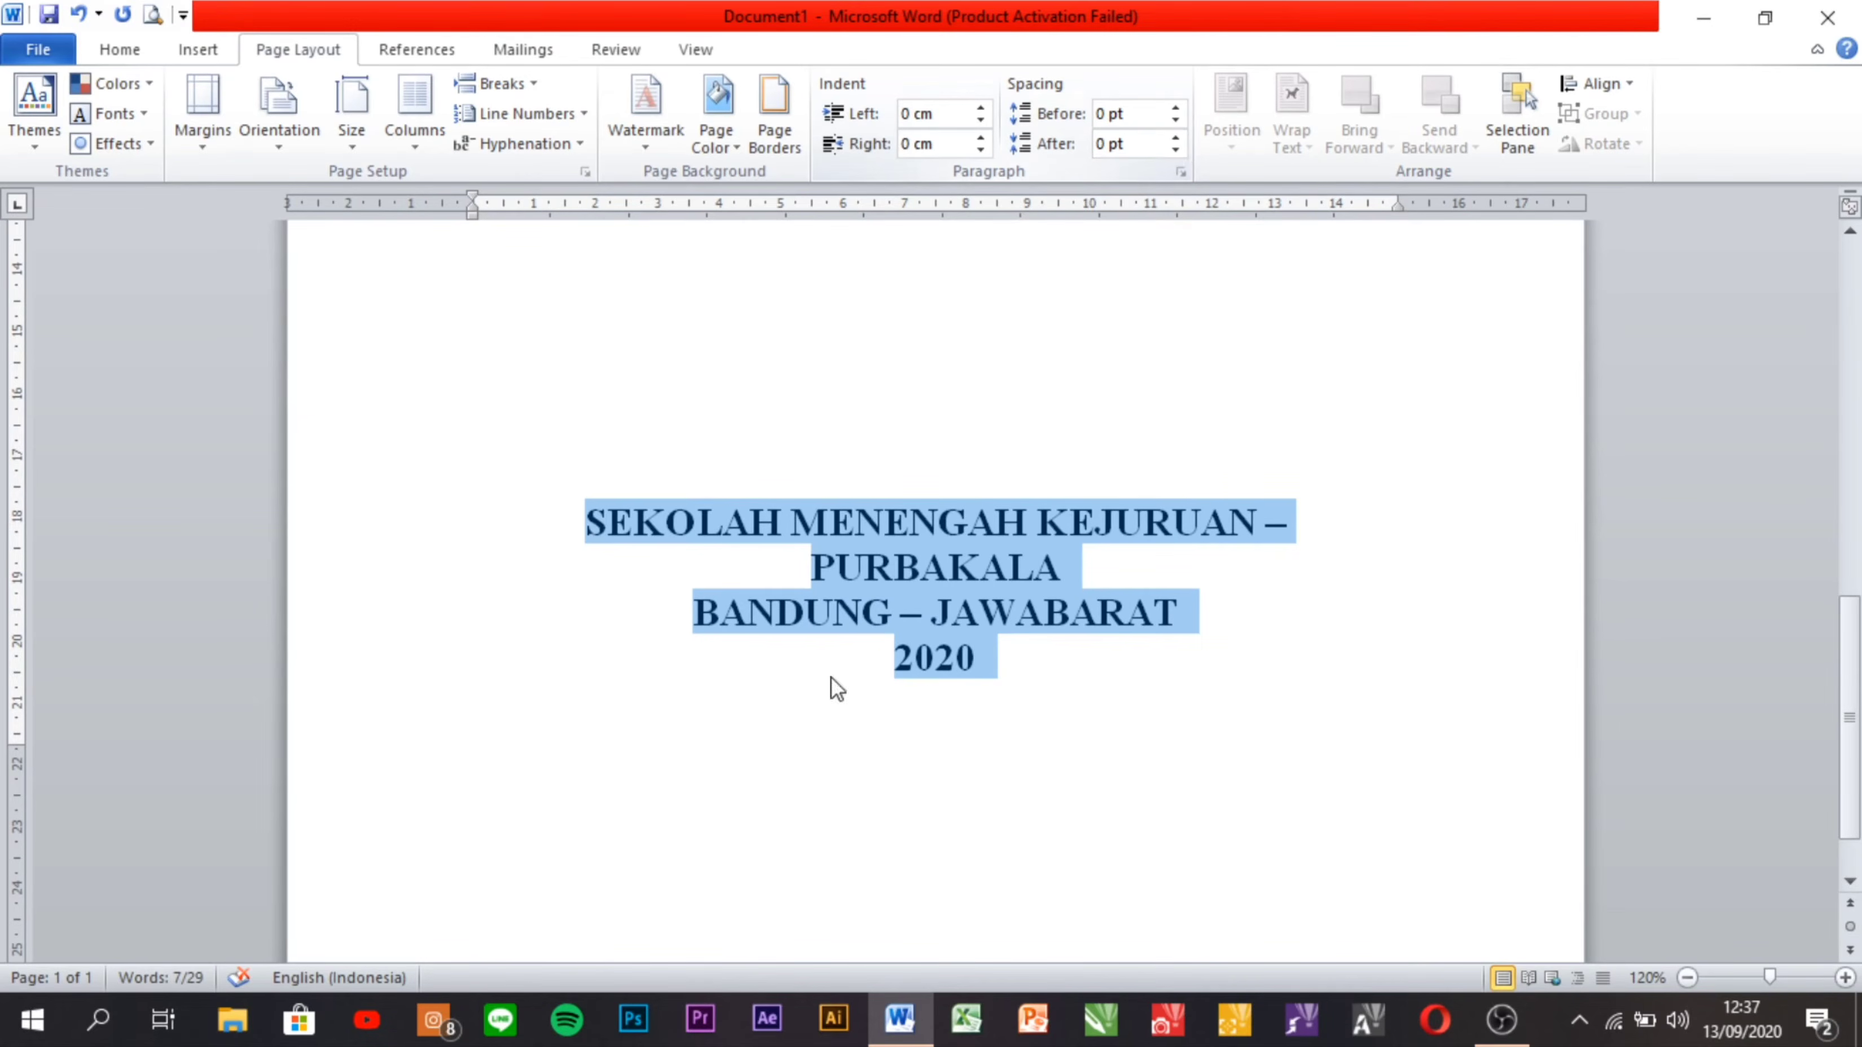
pyautogui.click(960, 603)
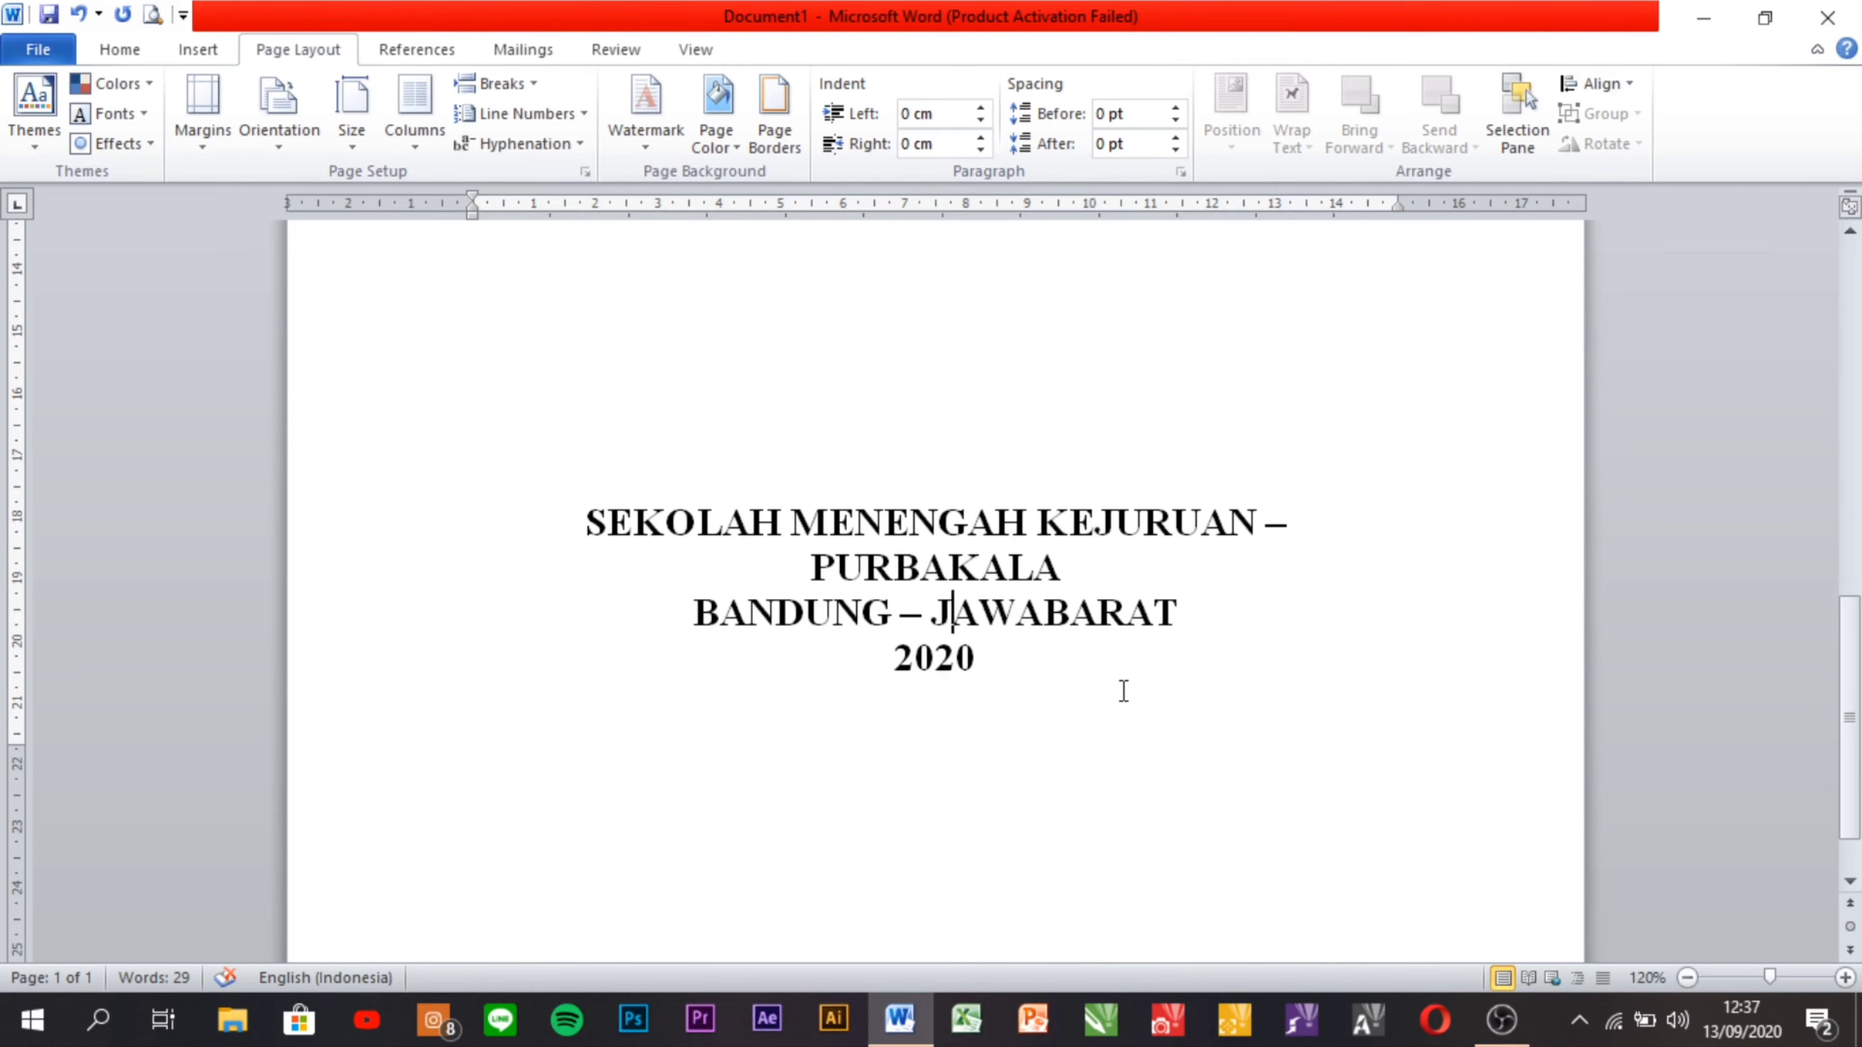
# Set the page background to a light yellow picked from the More Colors palette.
pyautogui.scroll(2, 1122, 690)
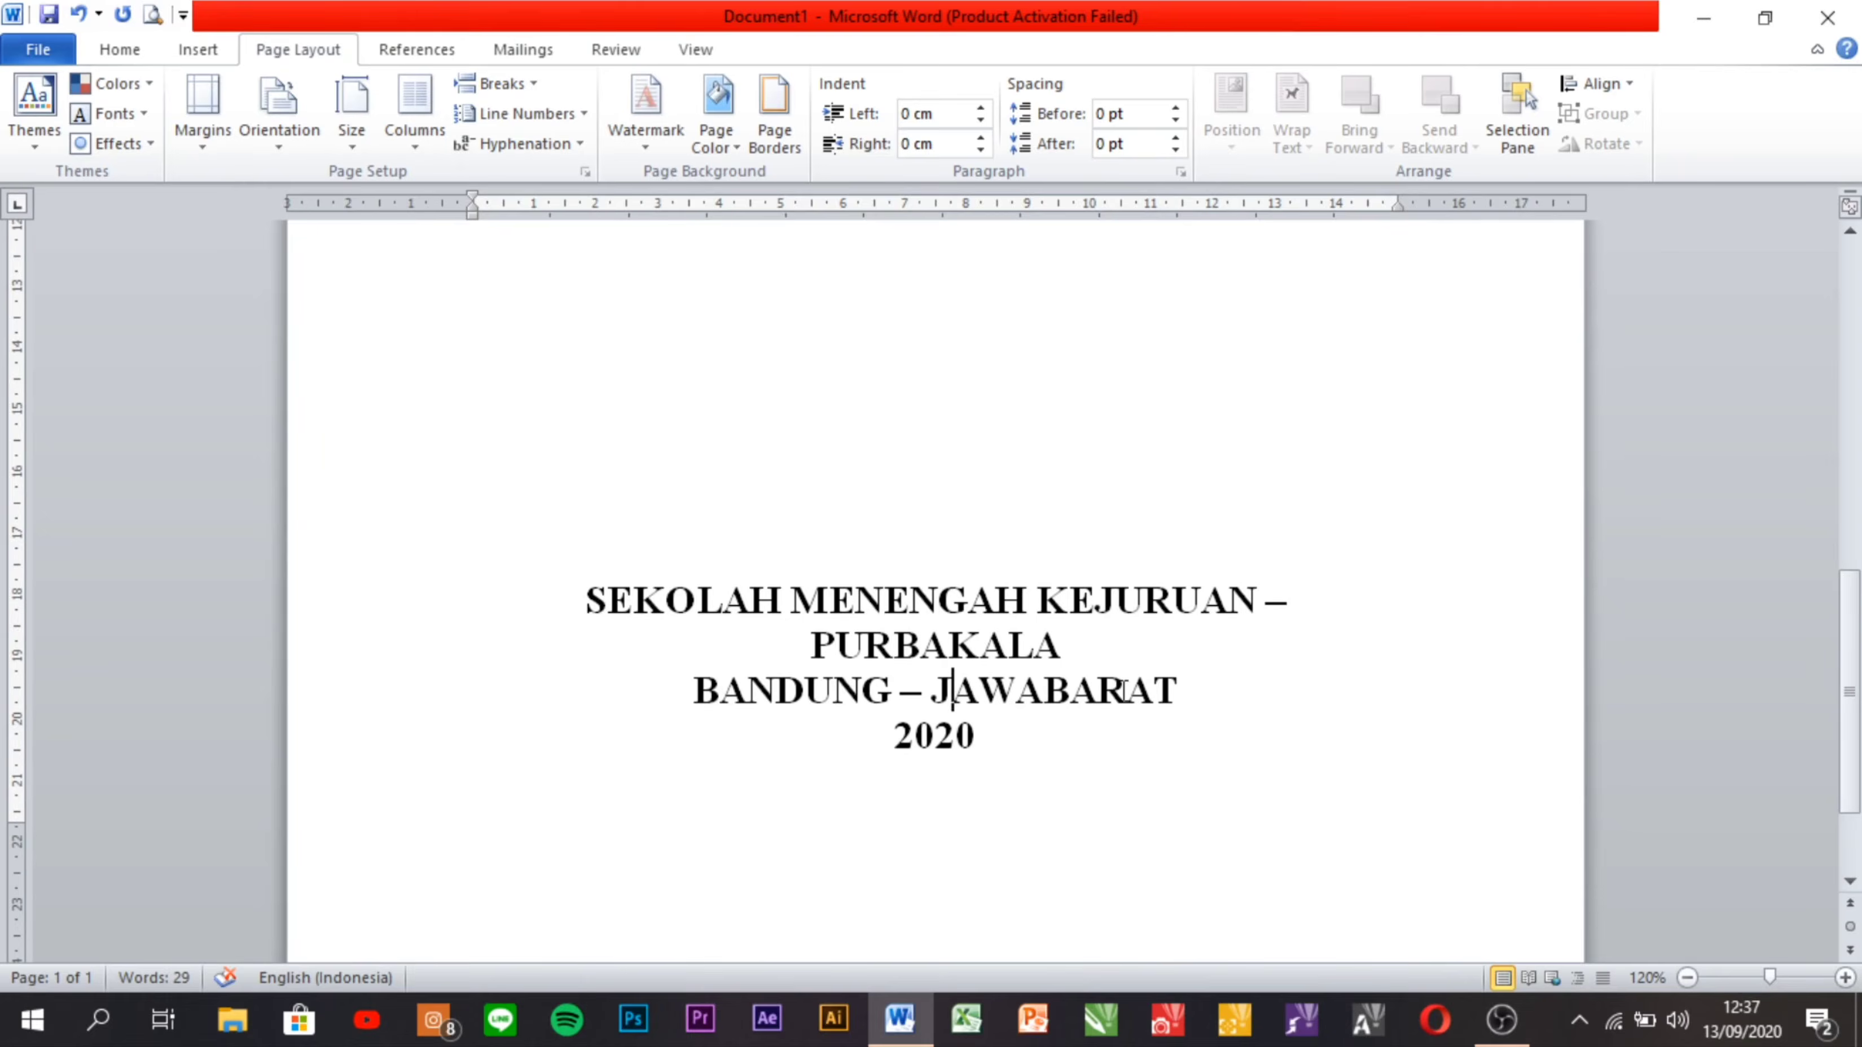
pyautogui.scroll(3, 1123, 690)
pyautogui.scroll(9, 1122, 690)
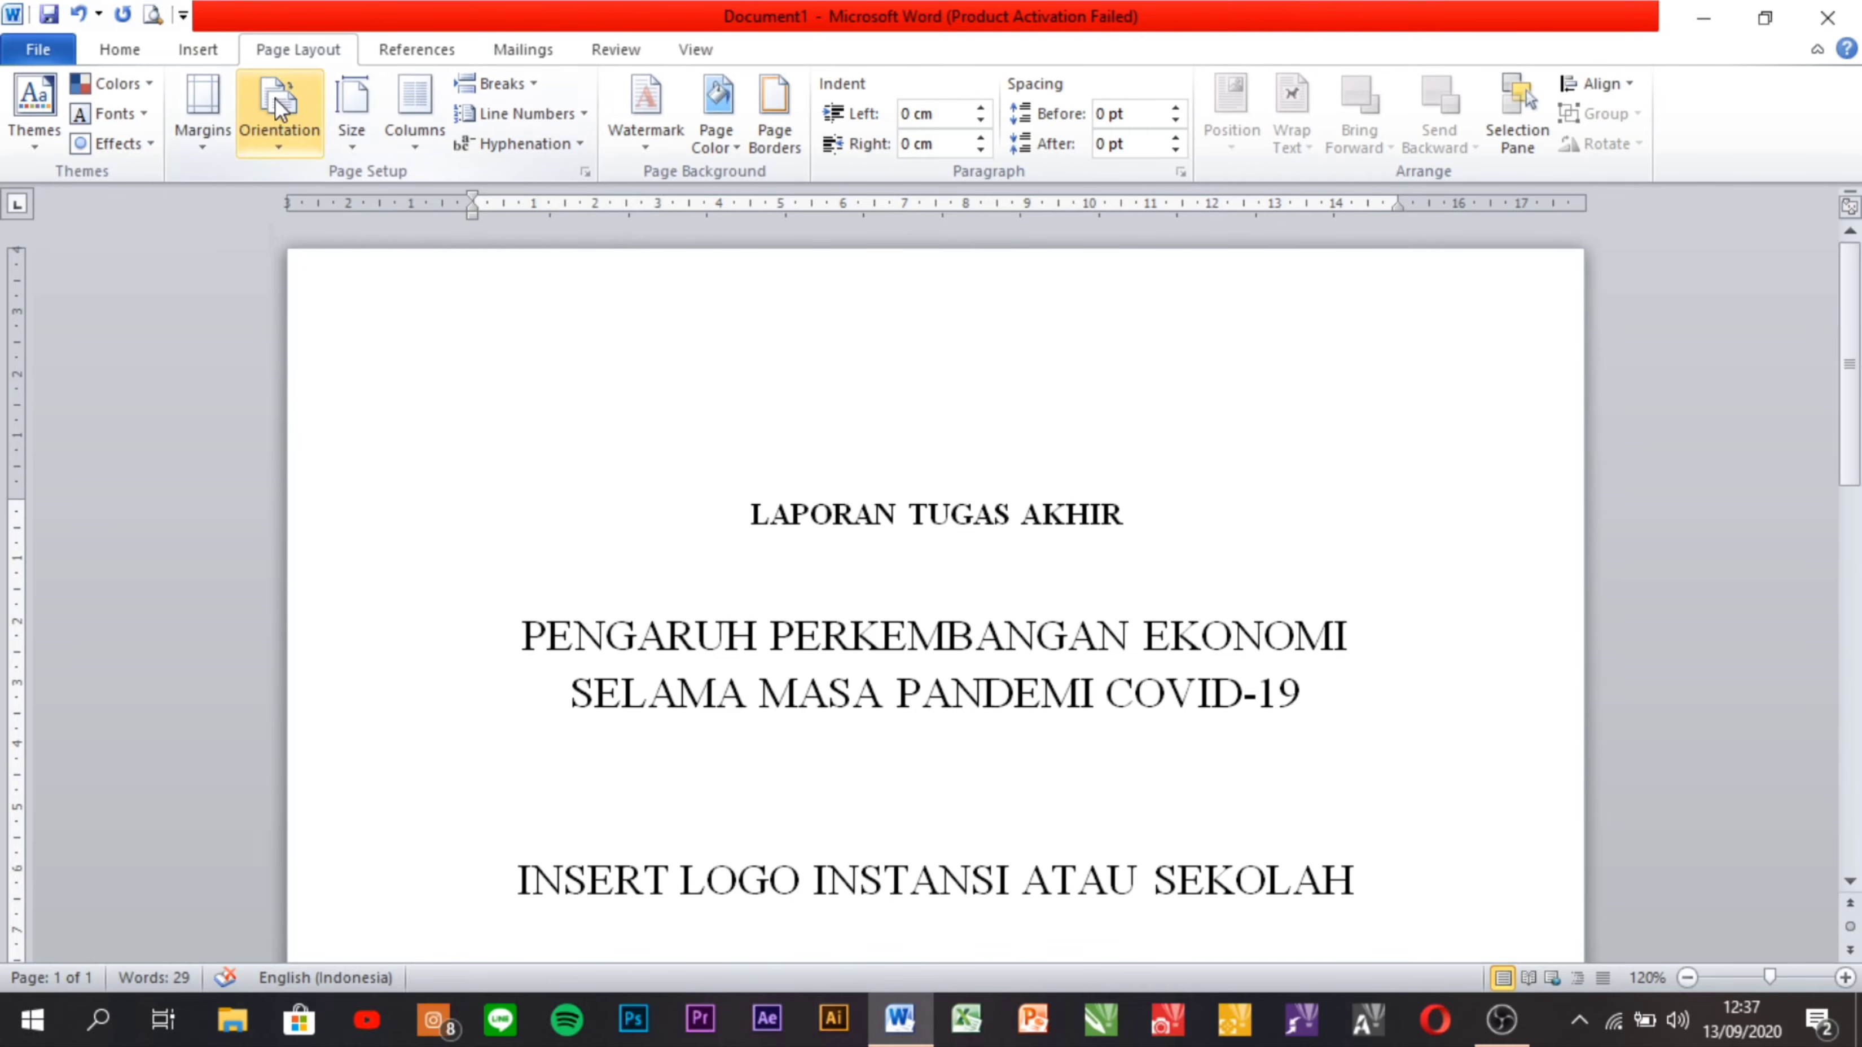
pyautogui.click(119, 51)
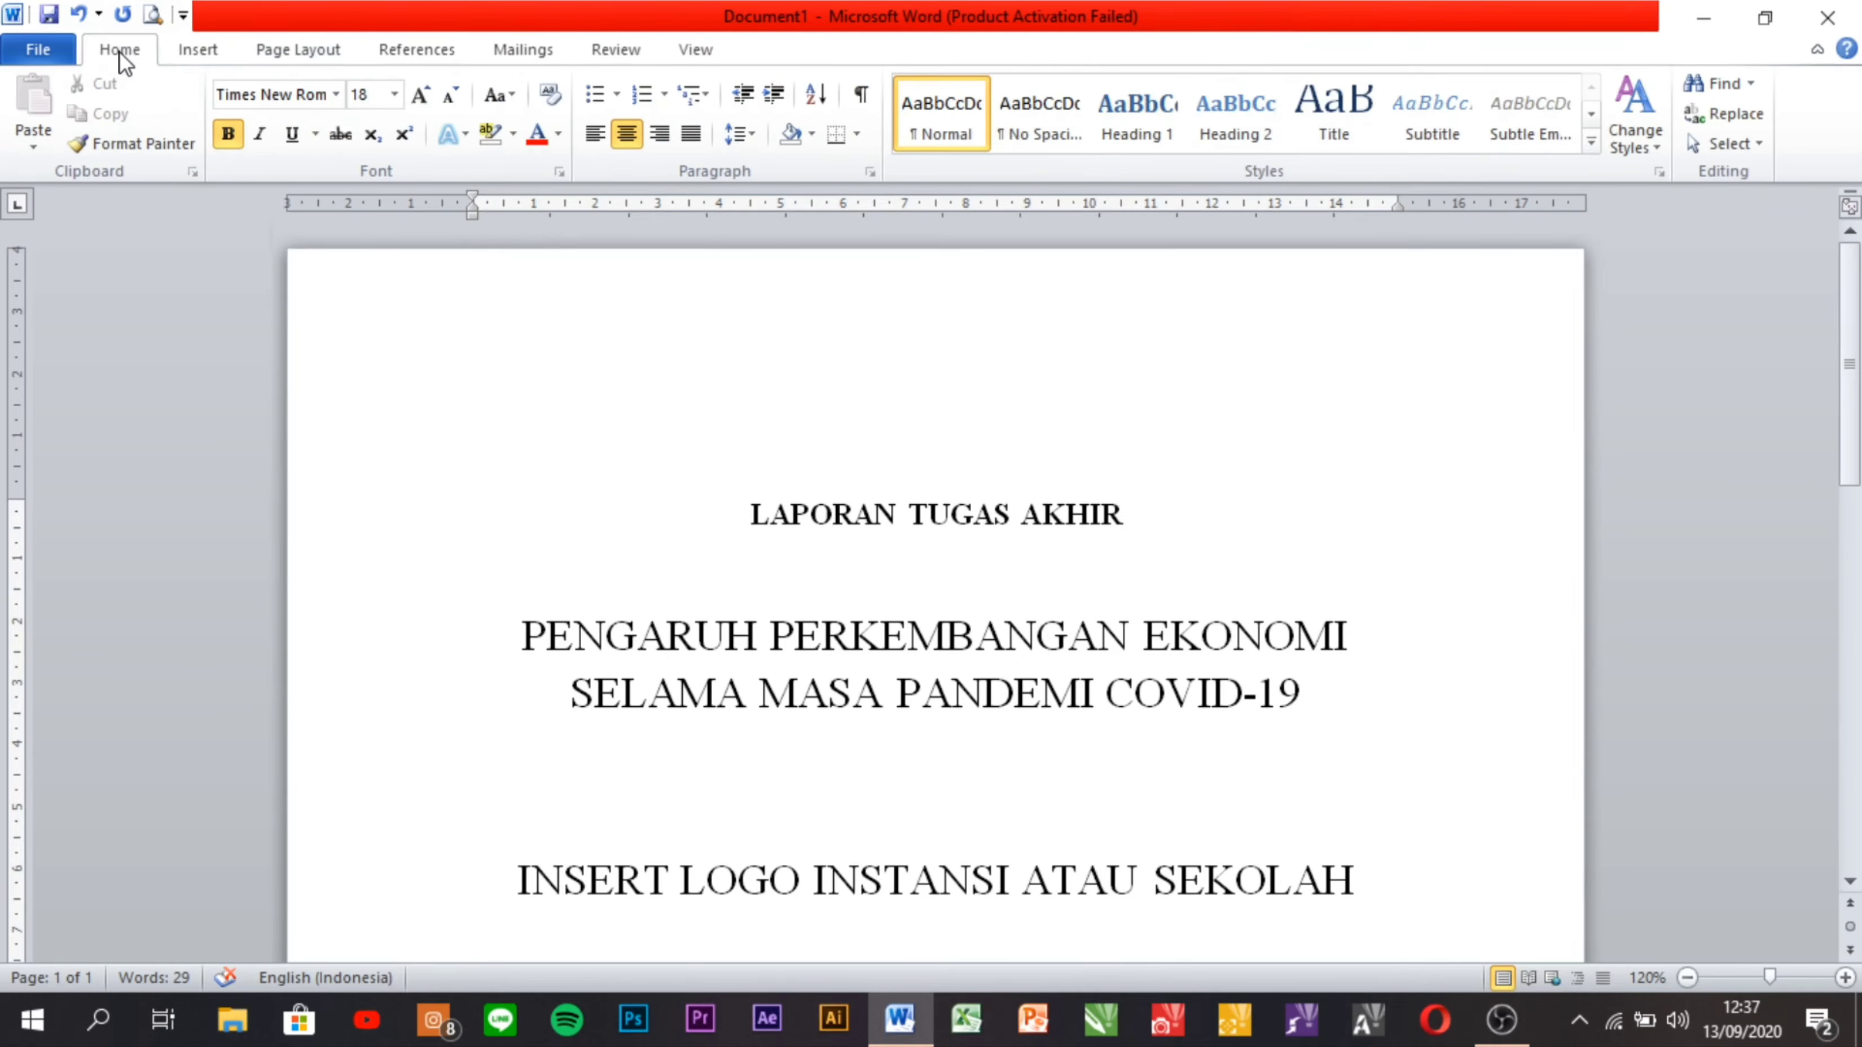
pyautogui.click(191, 55)
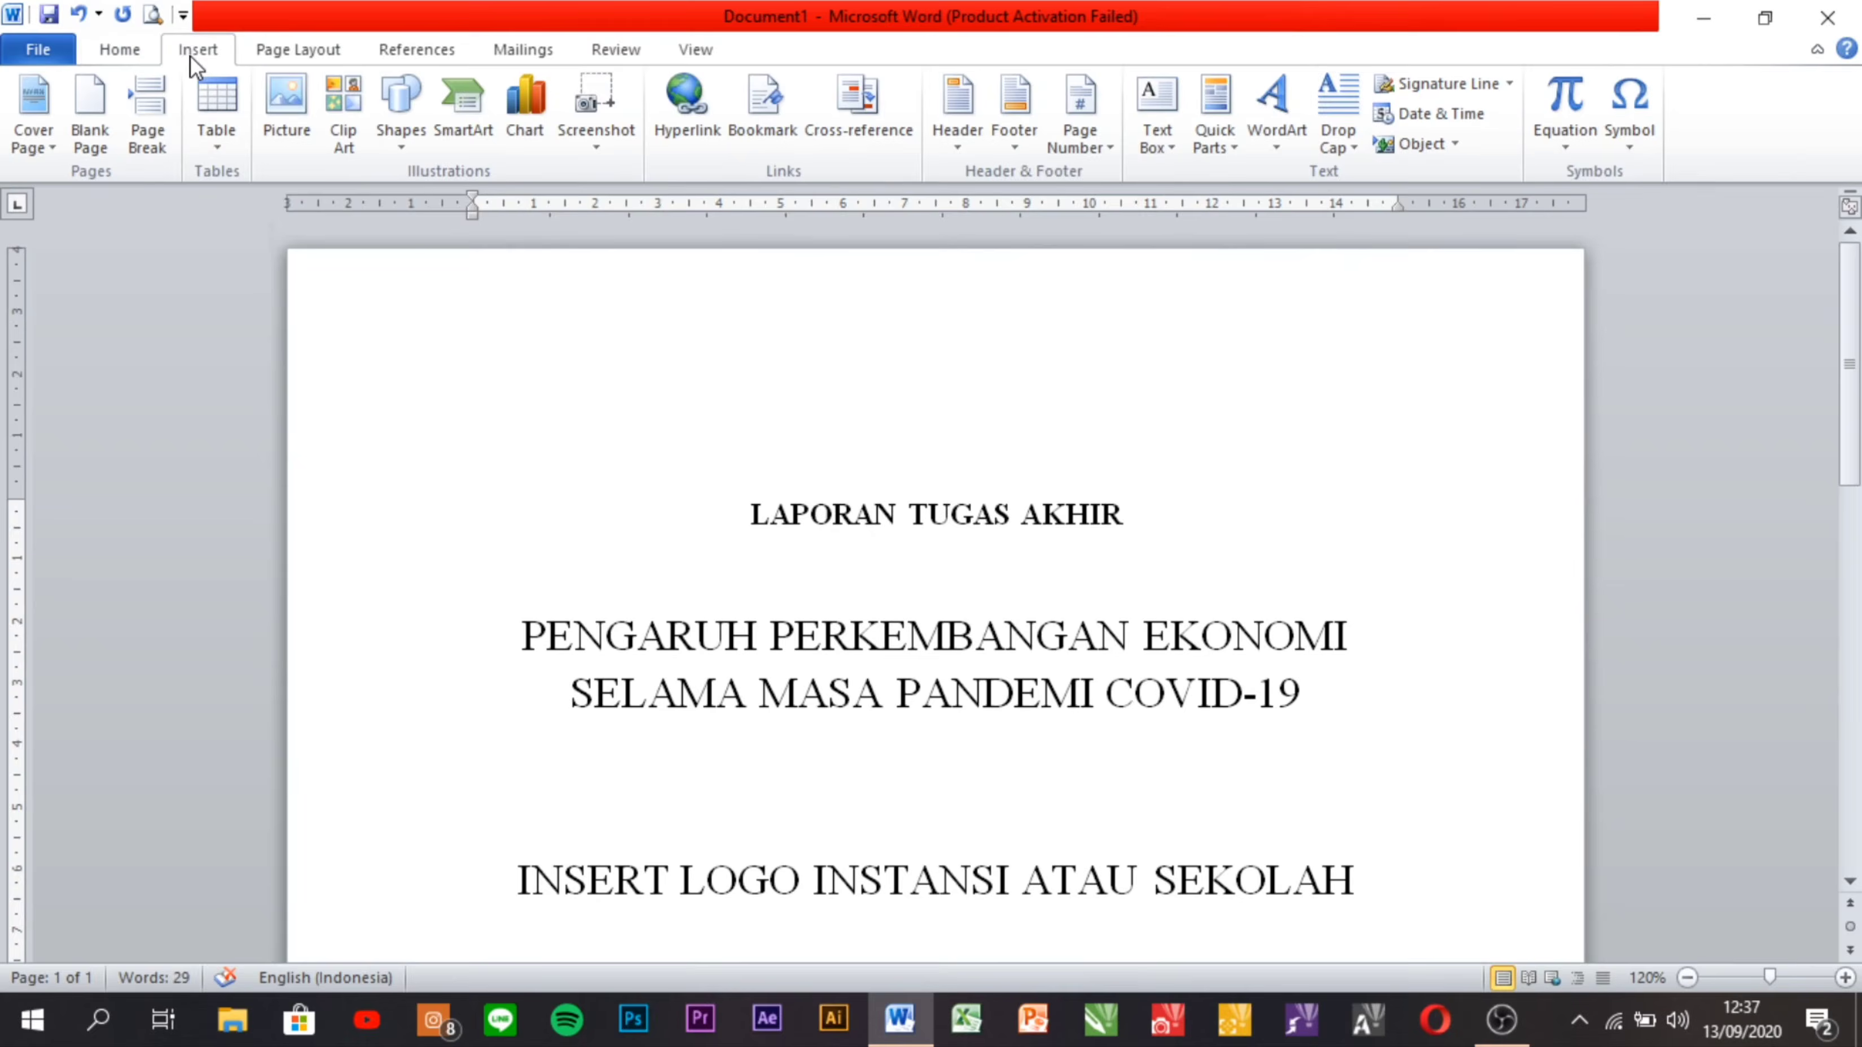
pyautogui.click(292, 51)
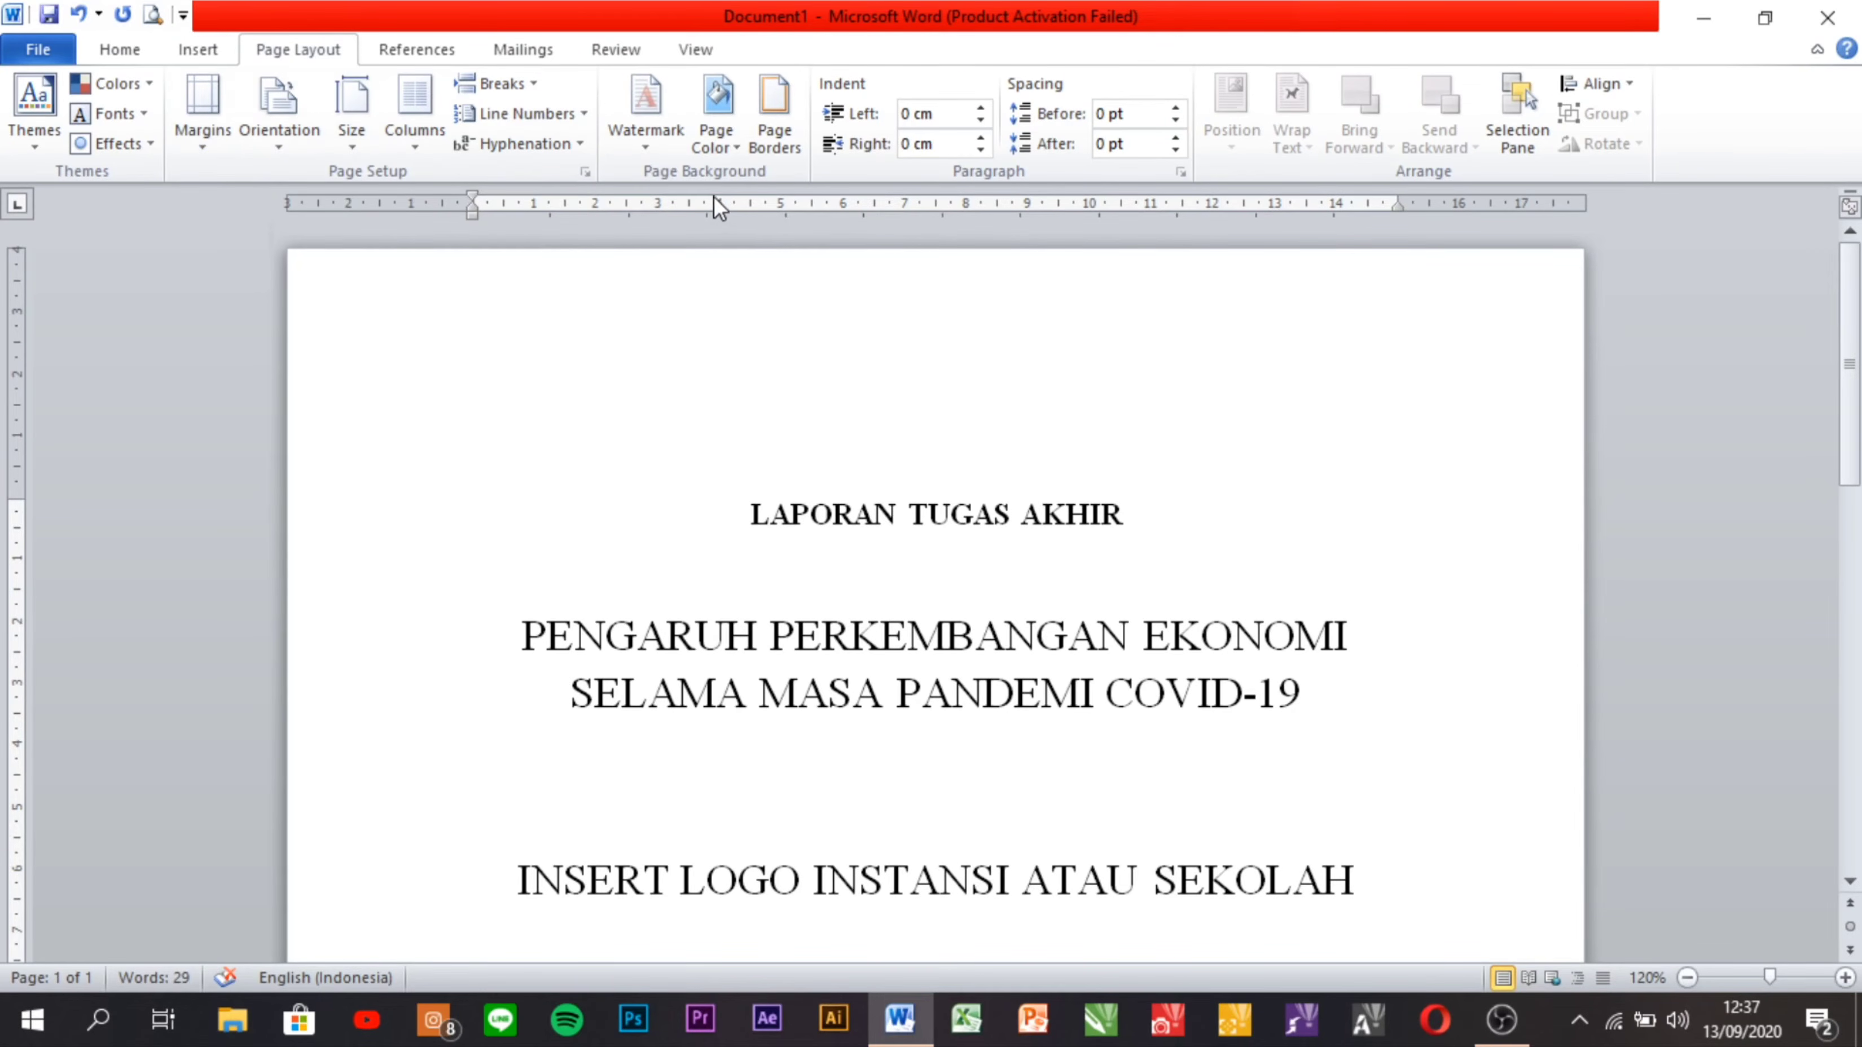
pyautogui.click(735, 147)
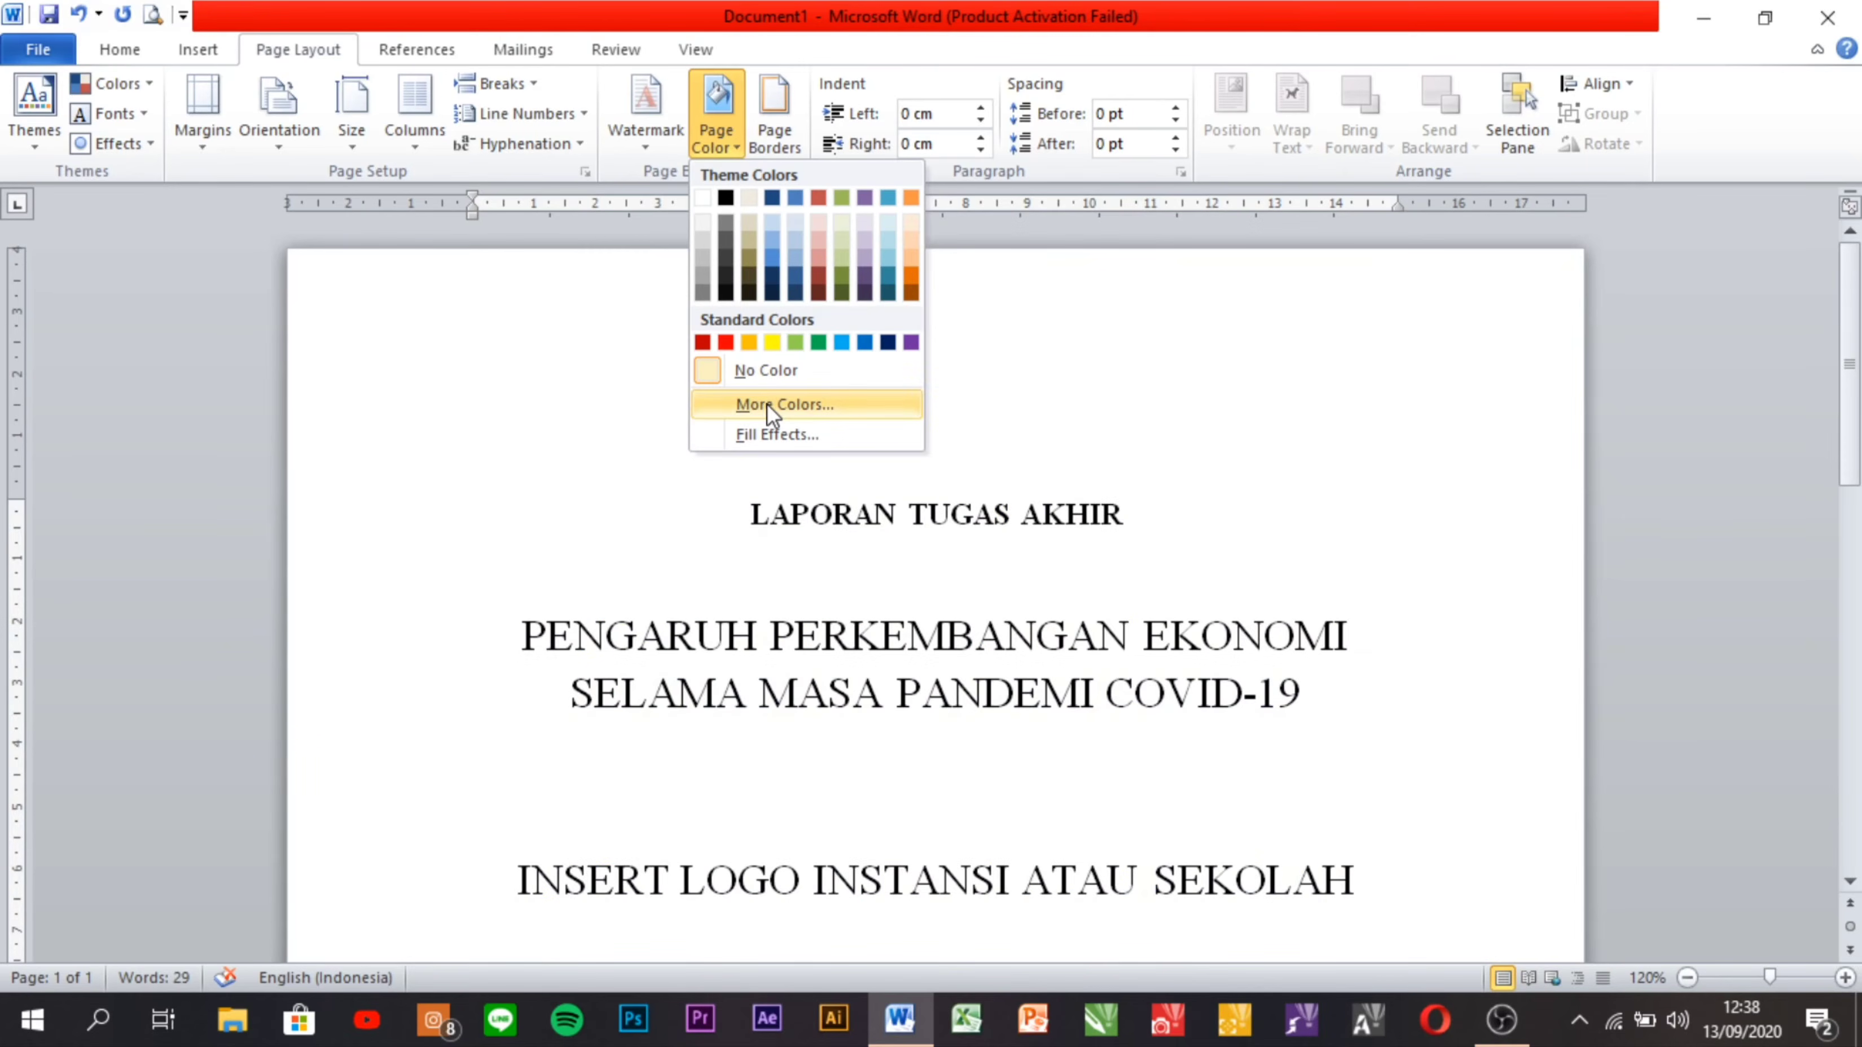
pyautogui.click(771, 412)
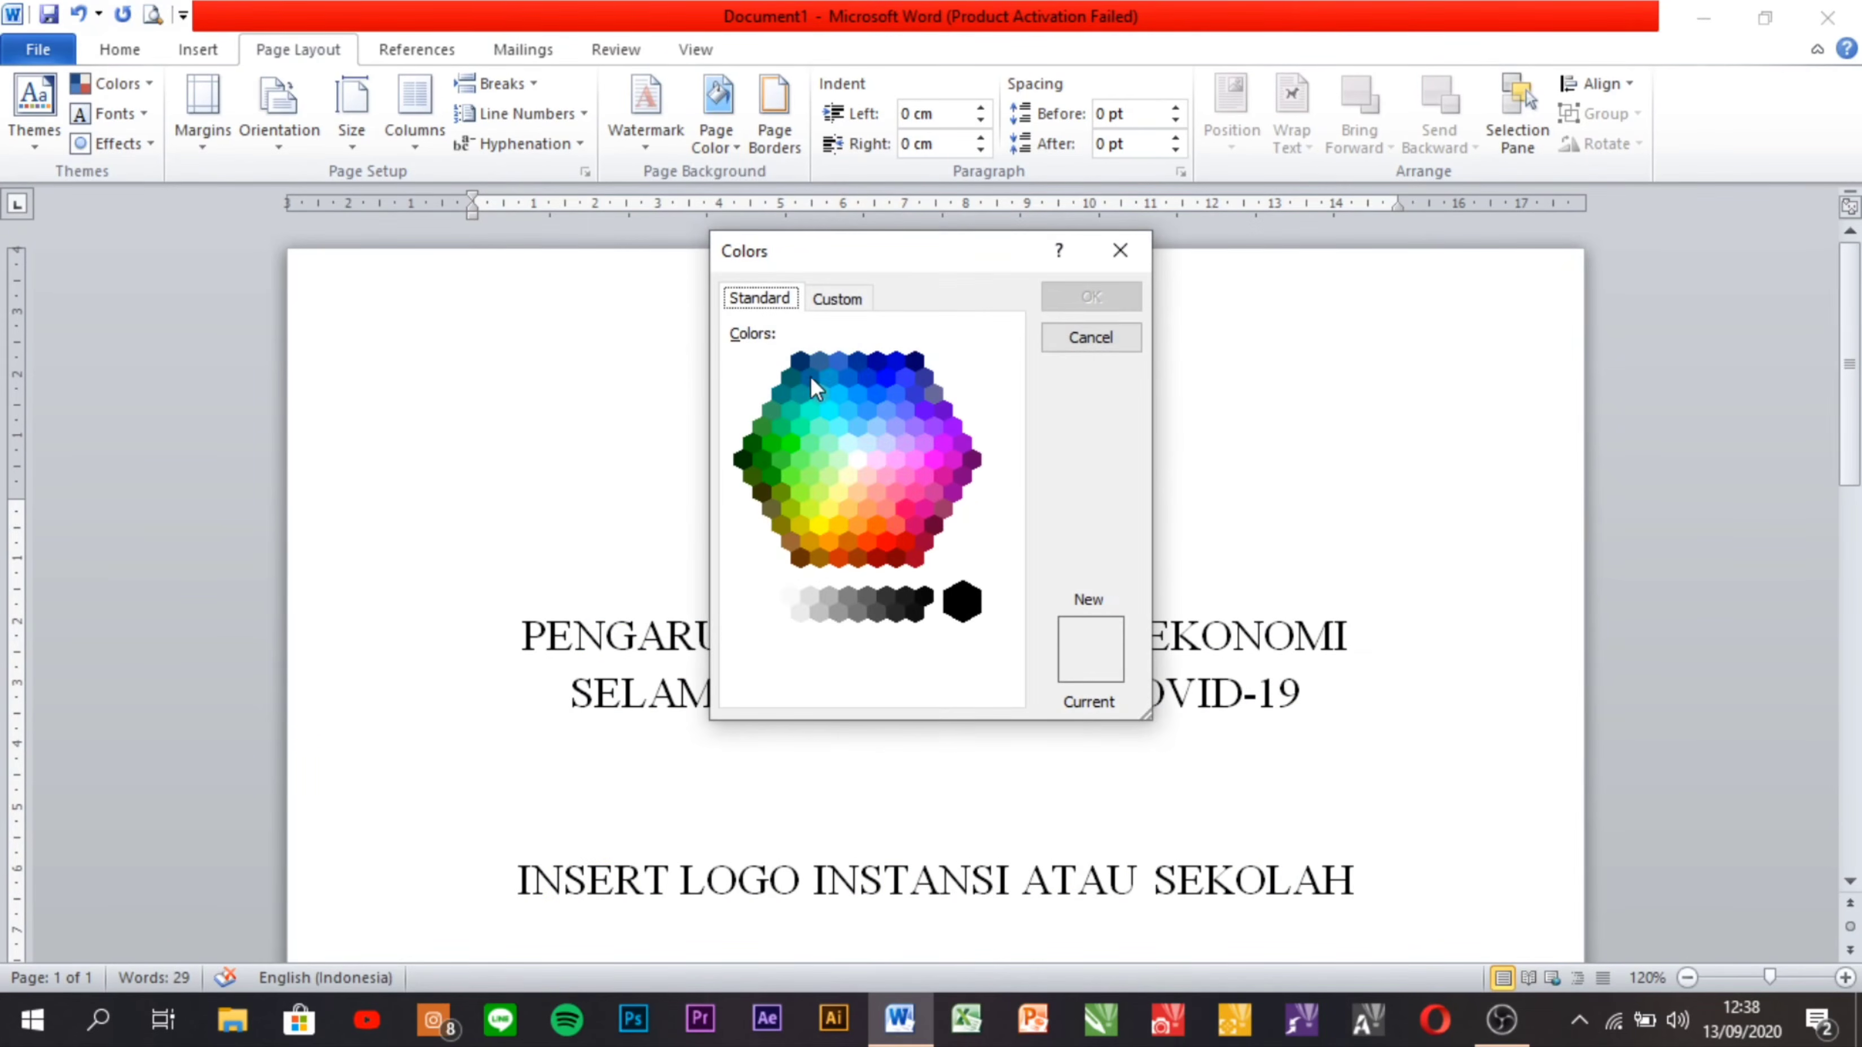
pyautogui.click(828, 511)
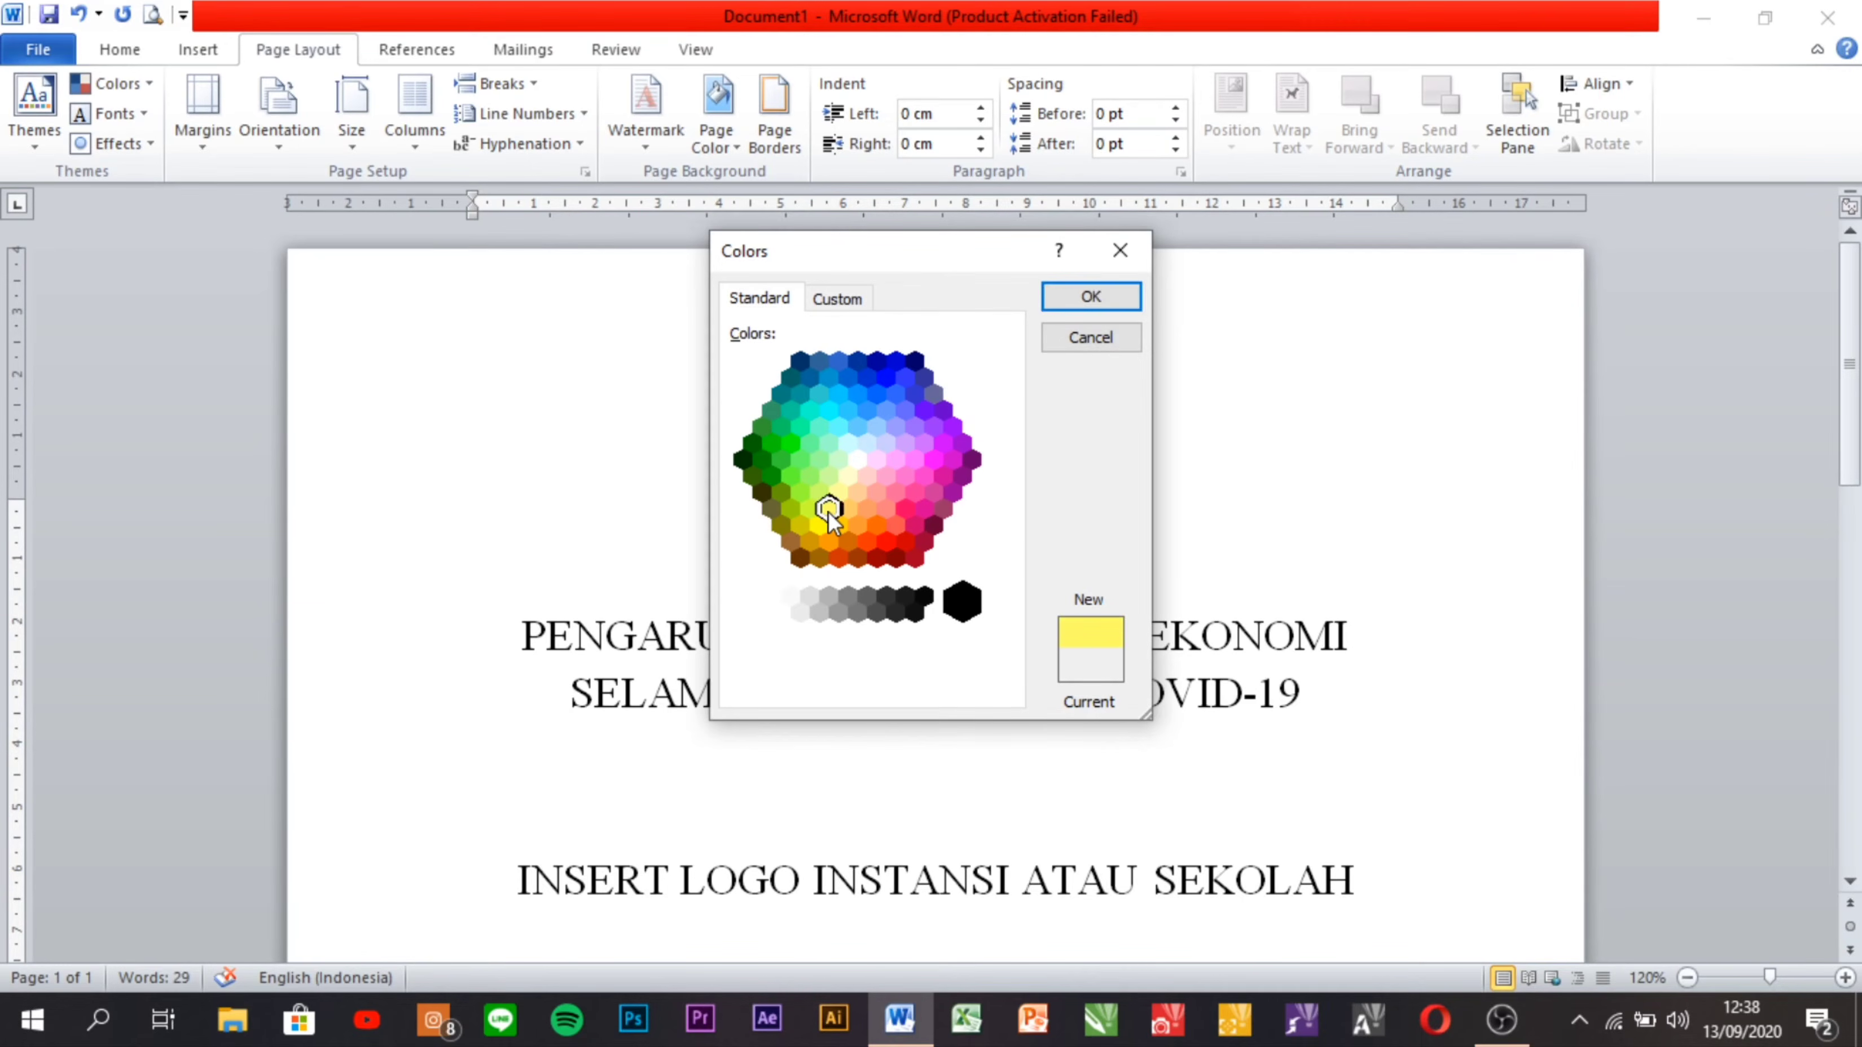
pyautogui.click(1071, 292)
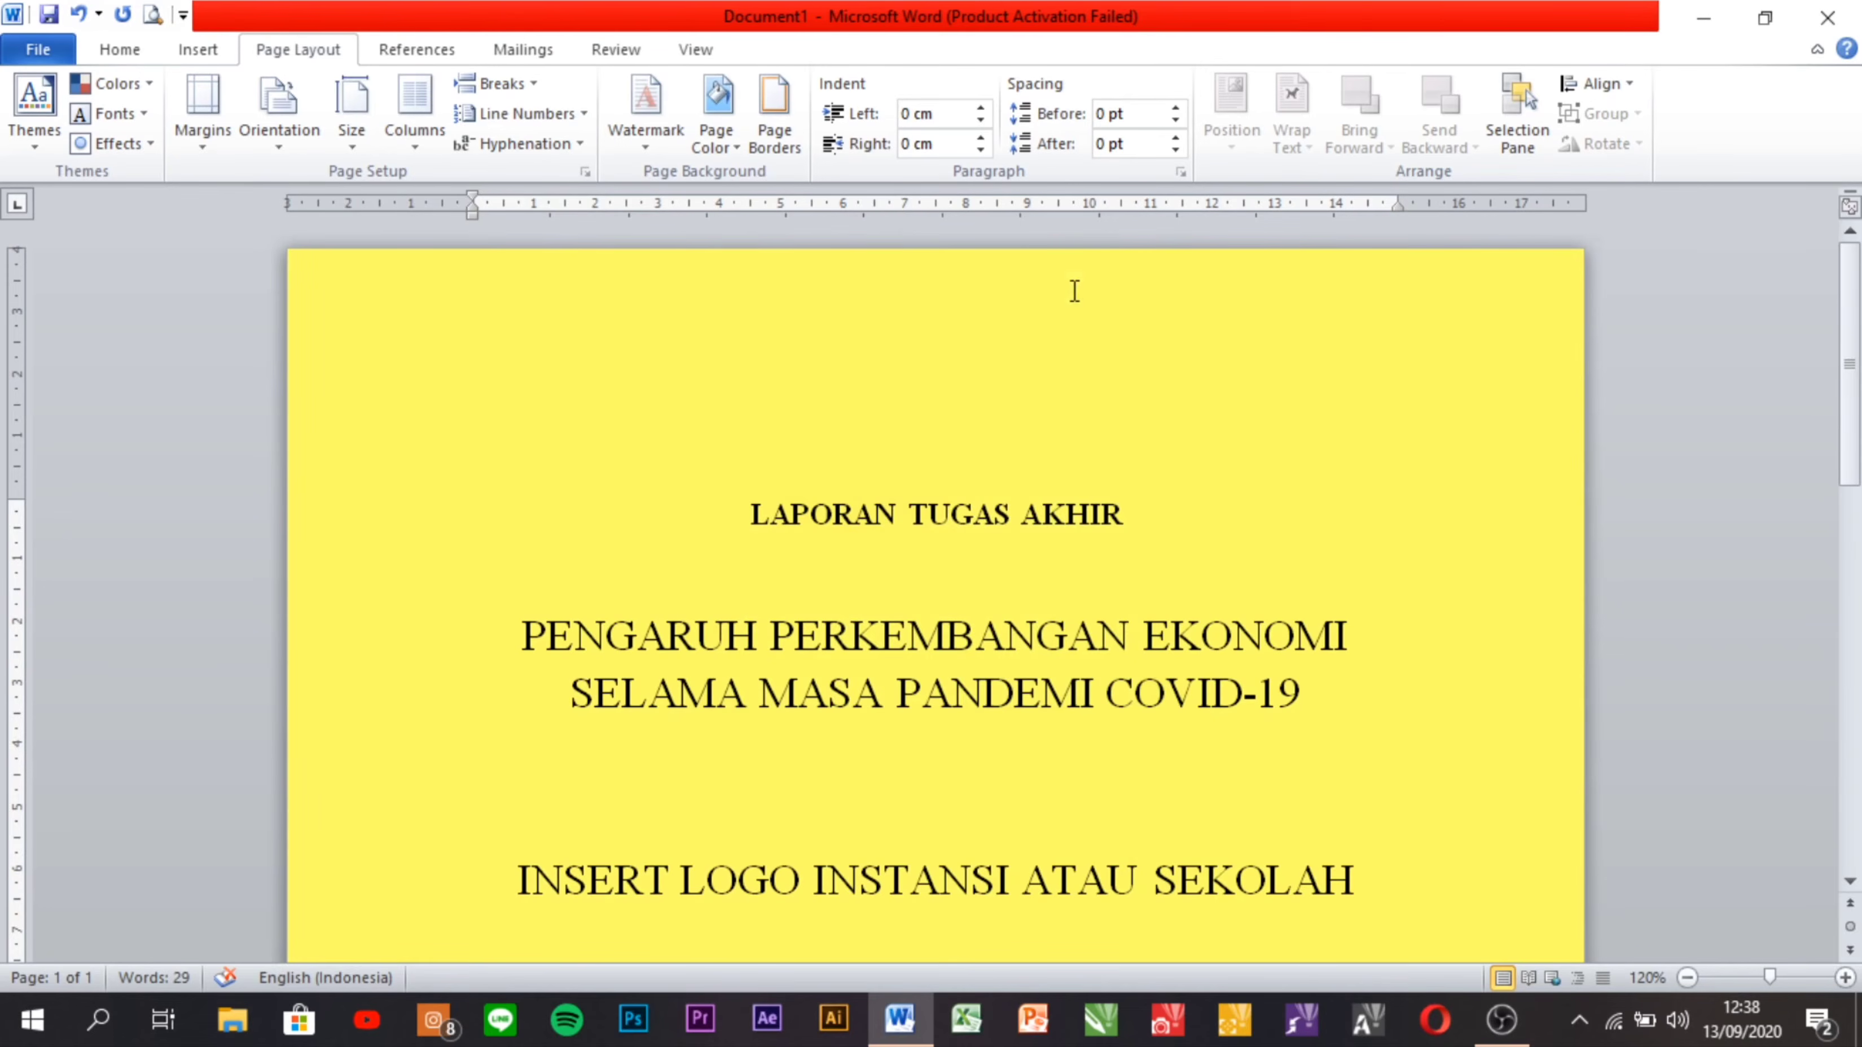
# Change the page background to the bright yellow standard colour.
pyautogui.click(783, 137)
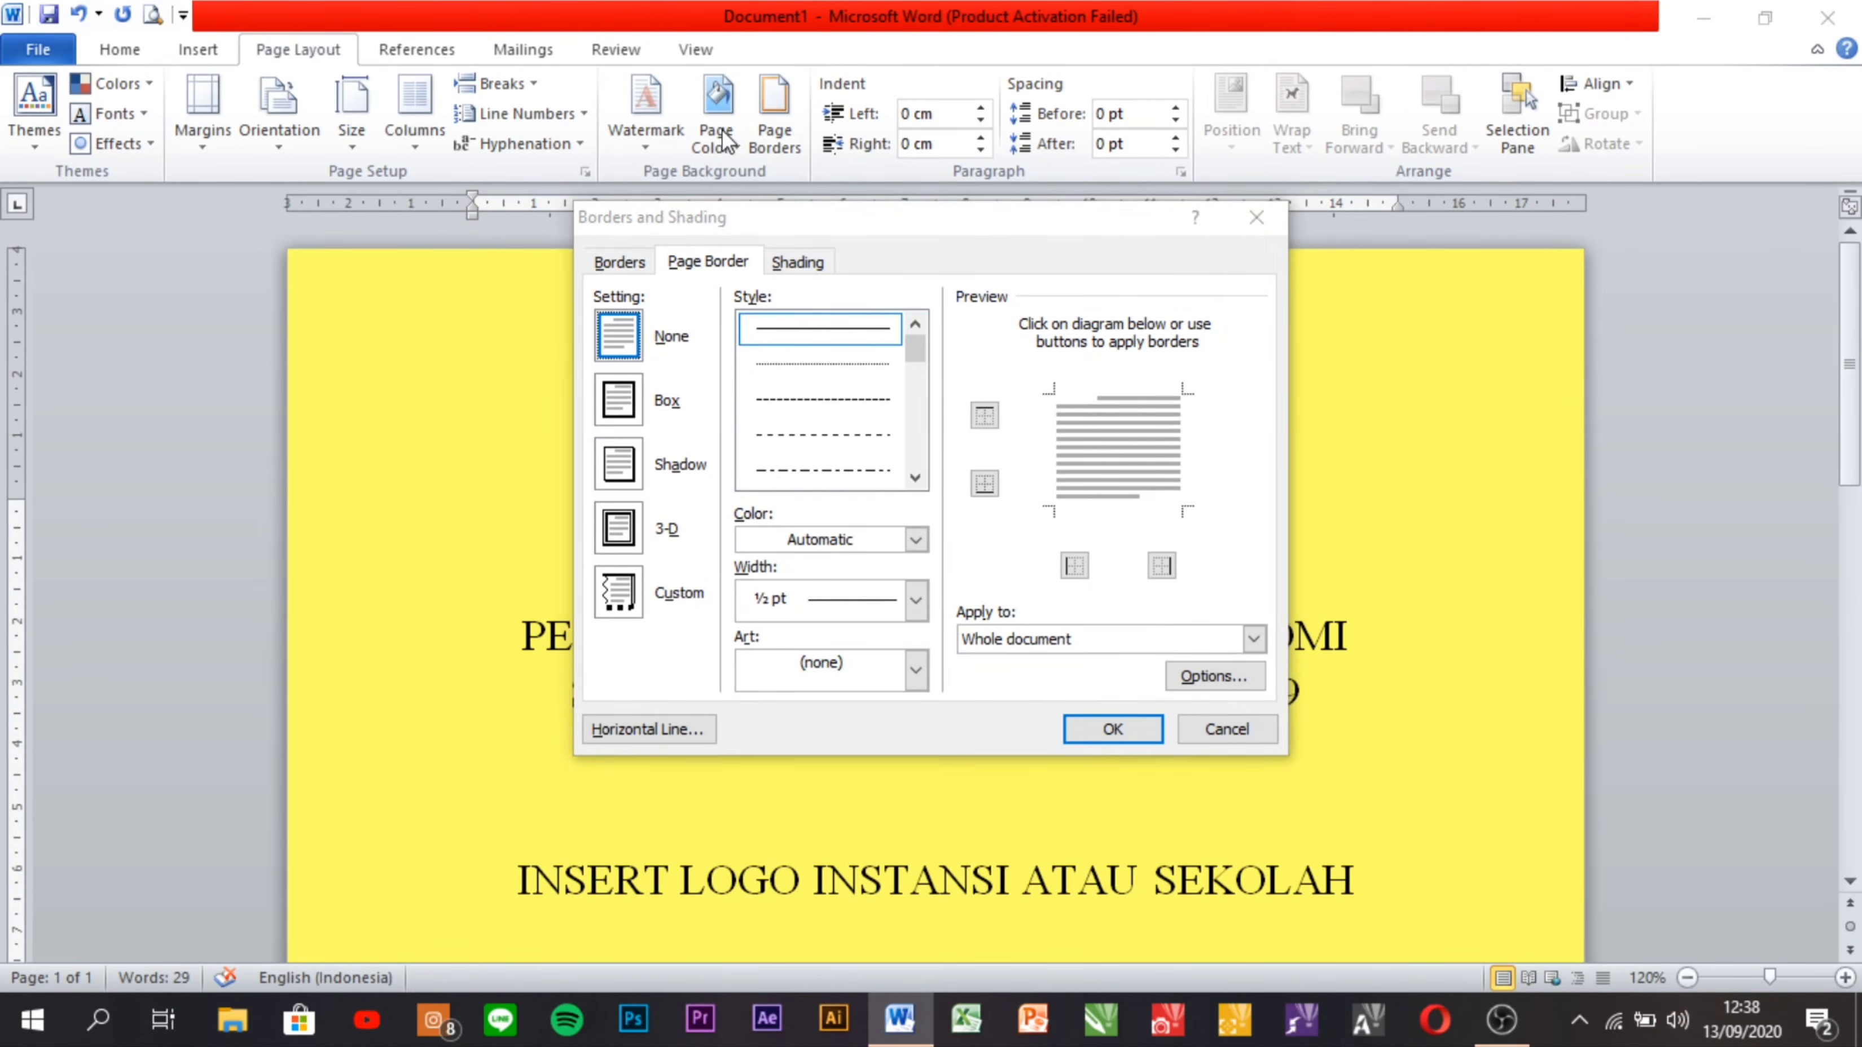
pyautogui.click(1227, 731)
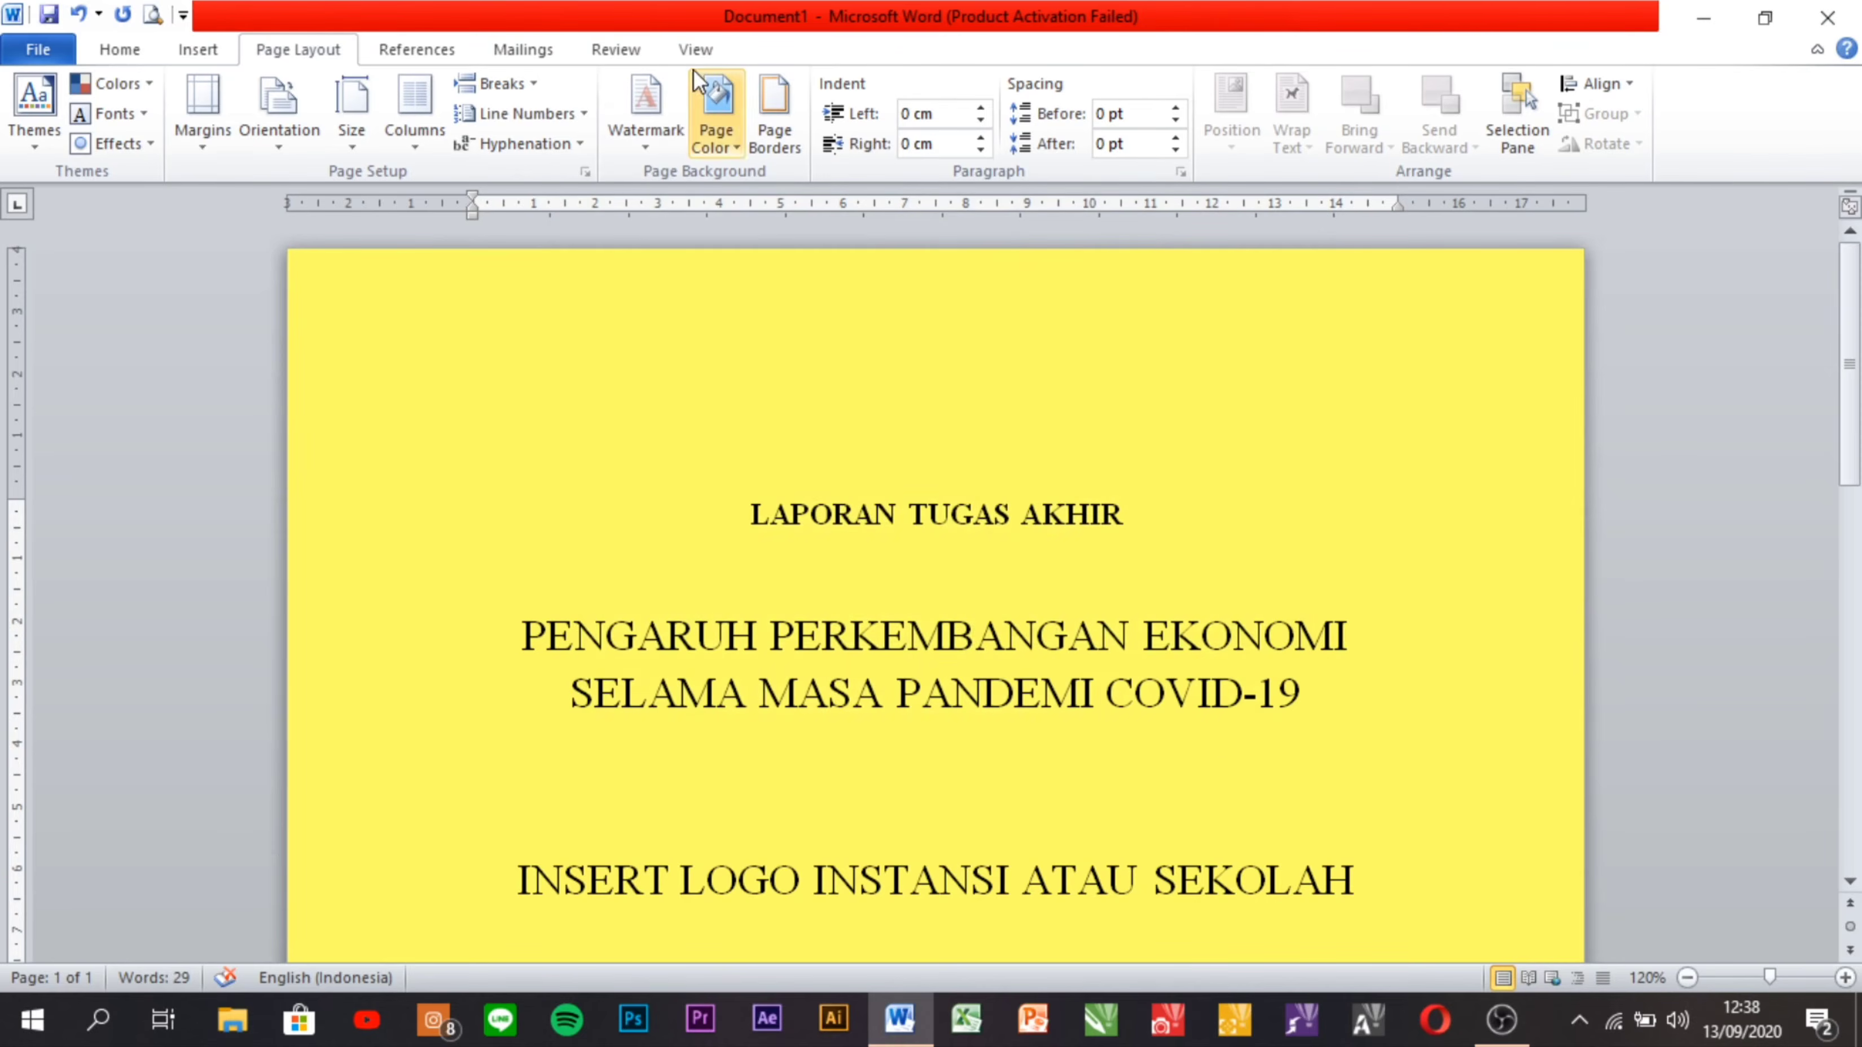
pyautogui.click(731, 138)
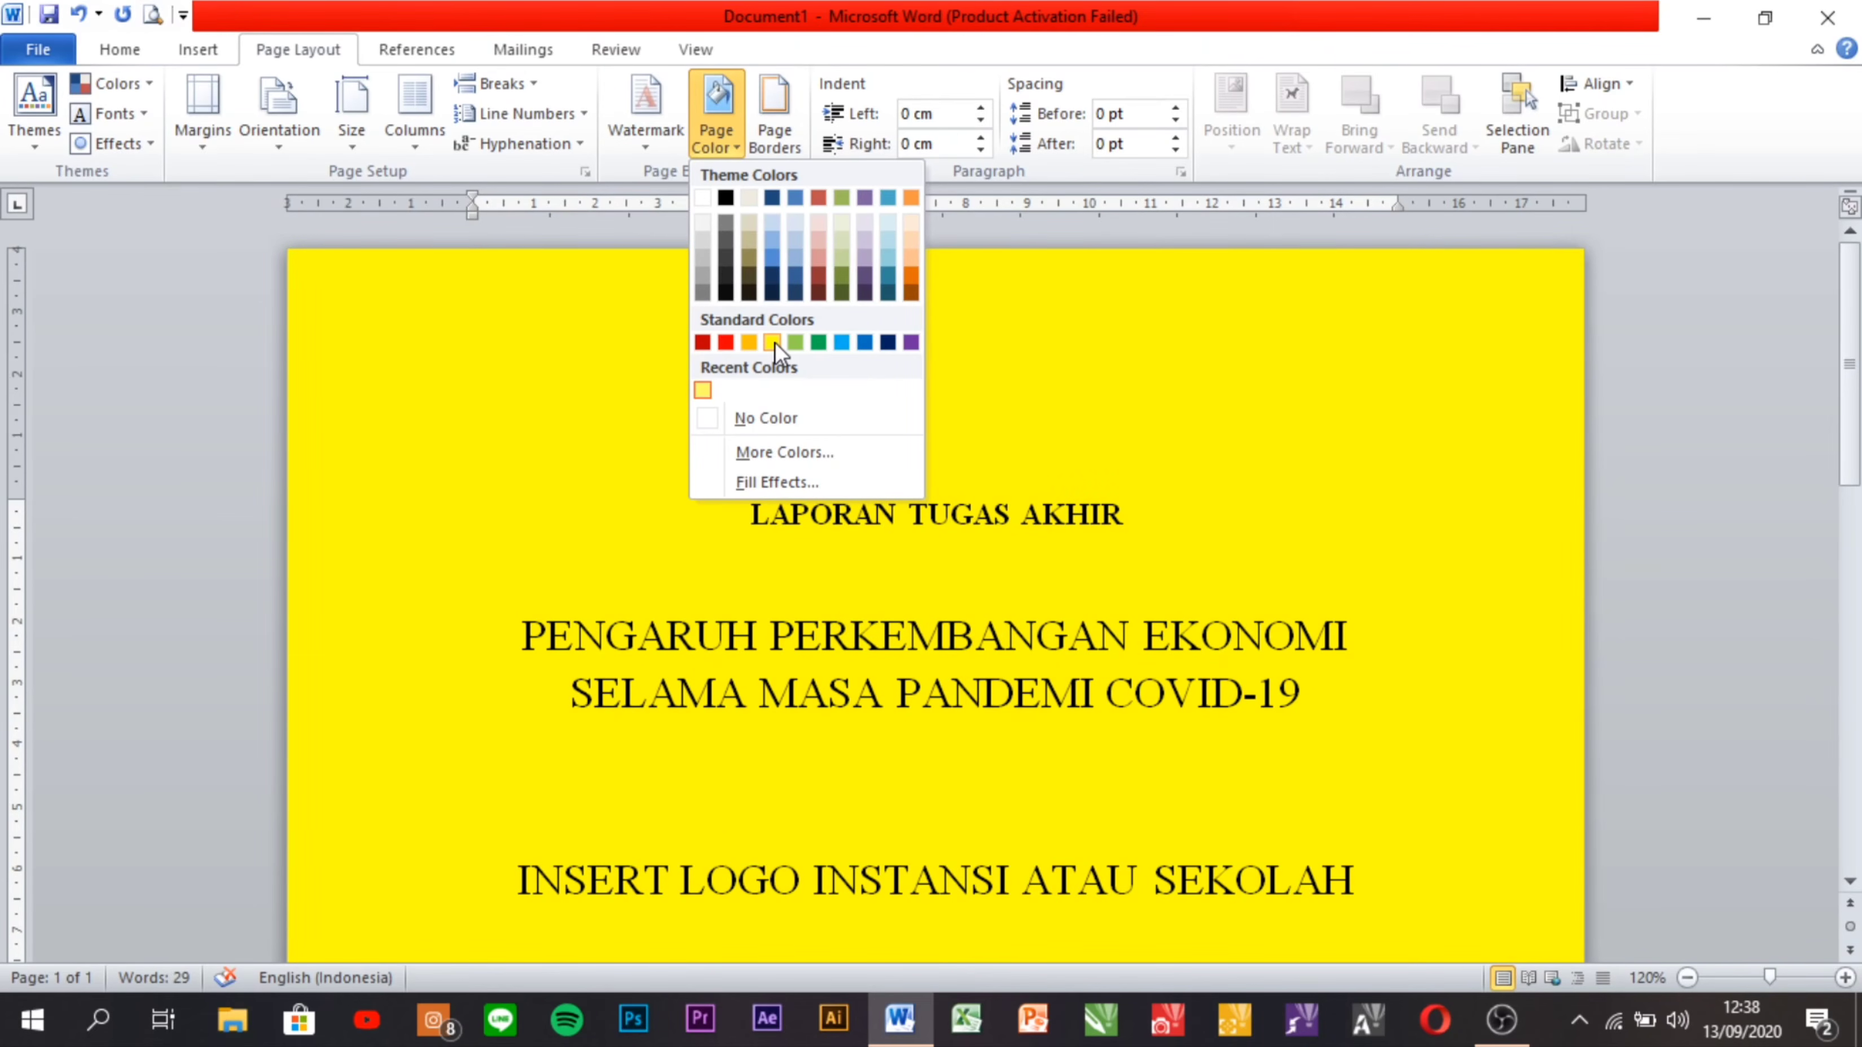
pyautogui.click(771, 342)
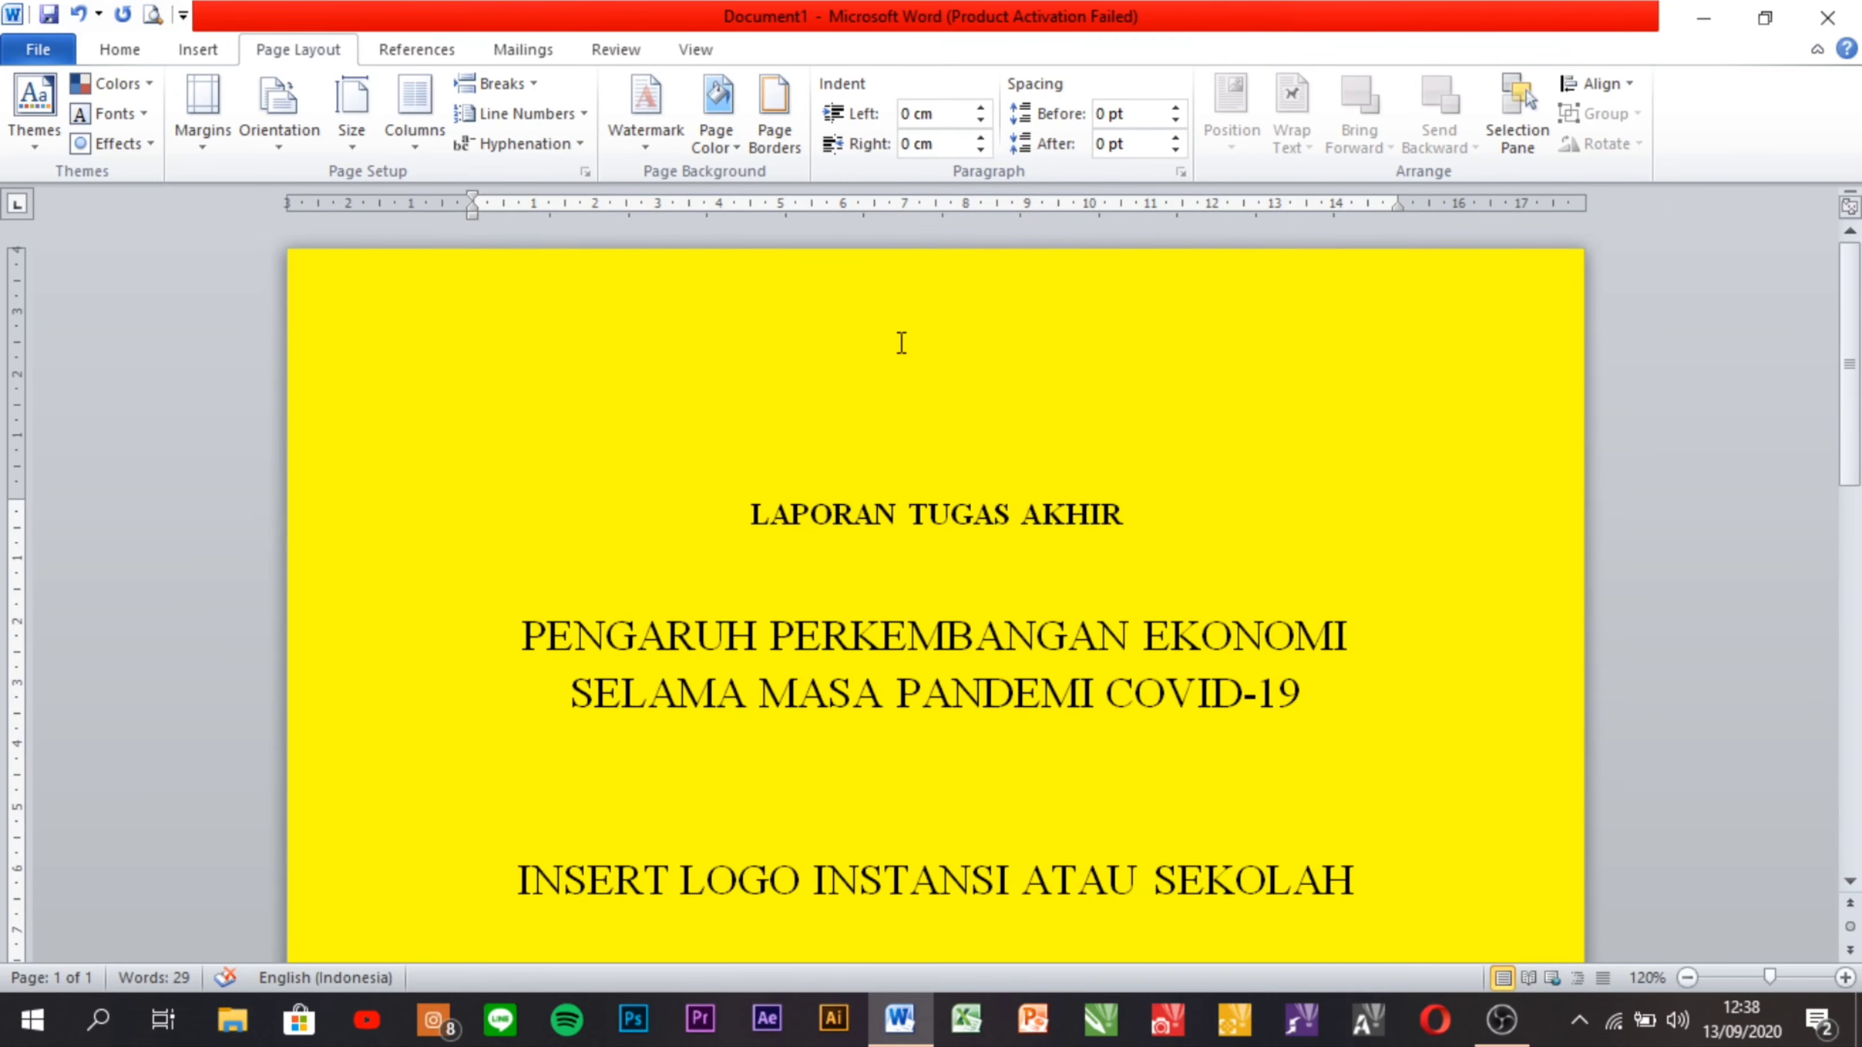
pyautogui.scroll(-5, 1002, 458)
pyautogui.scroll(-5, 997, 480)
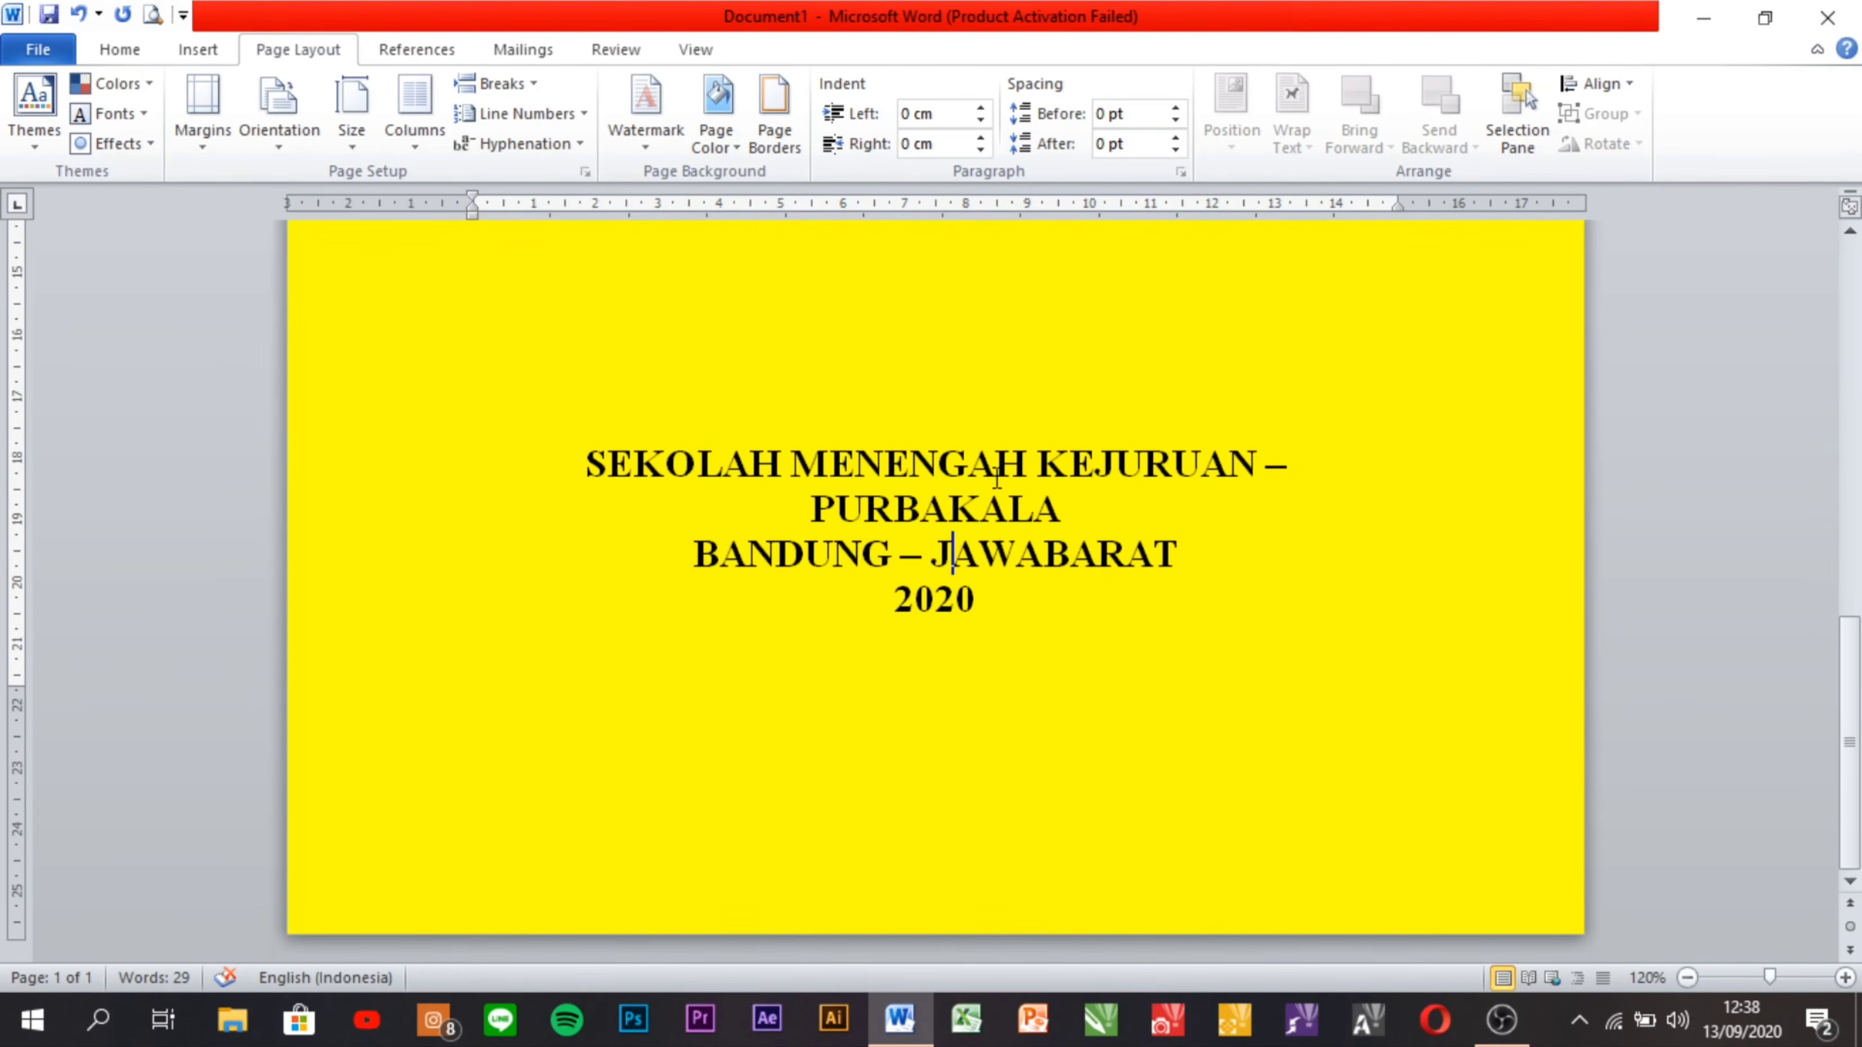
pyautogui.scroll(10, 996, 477)
pyautogui.scroll(-5, 997, 475)
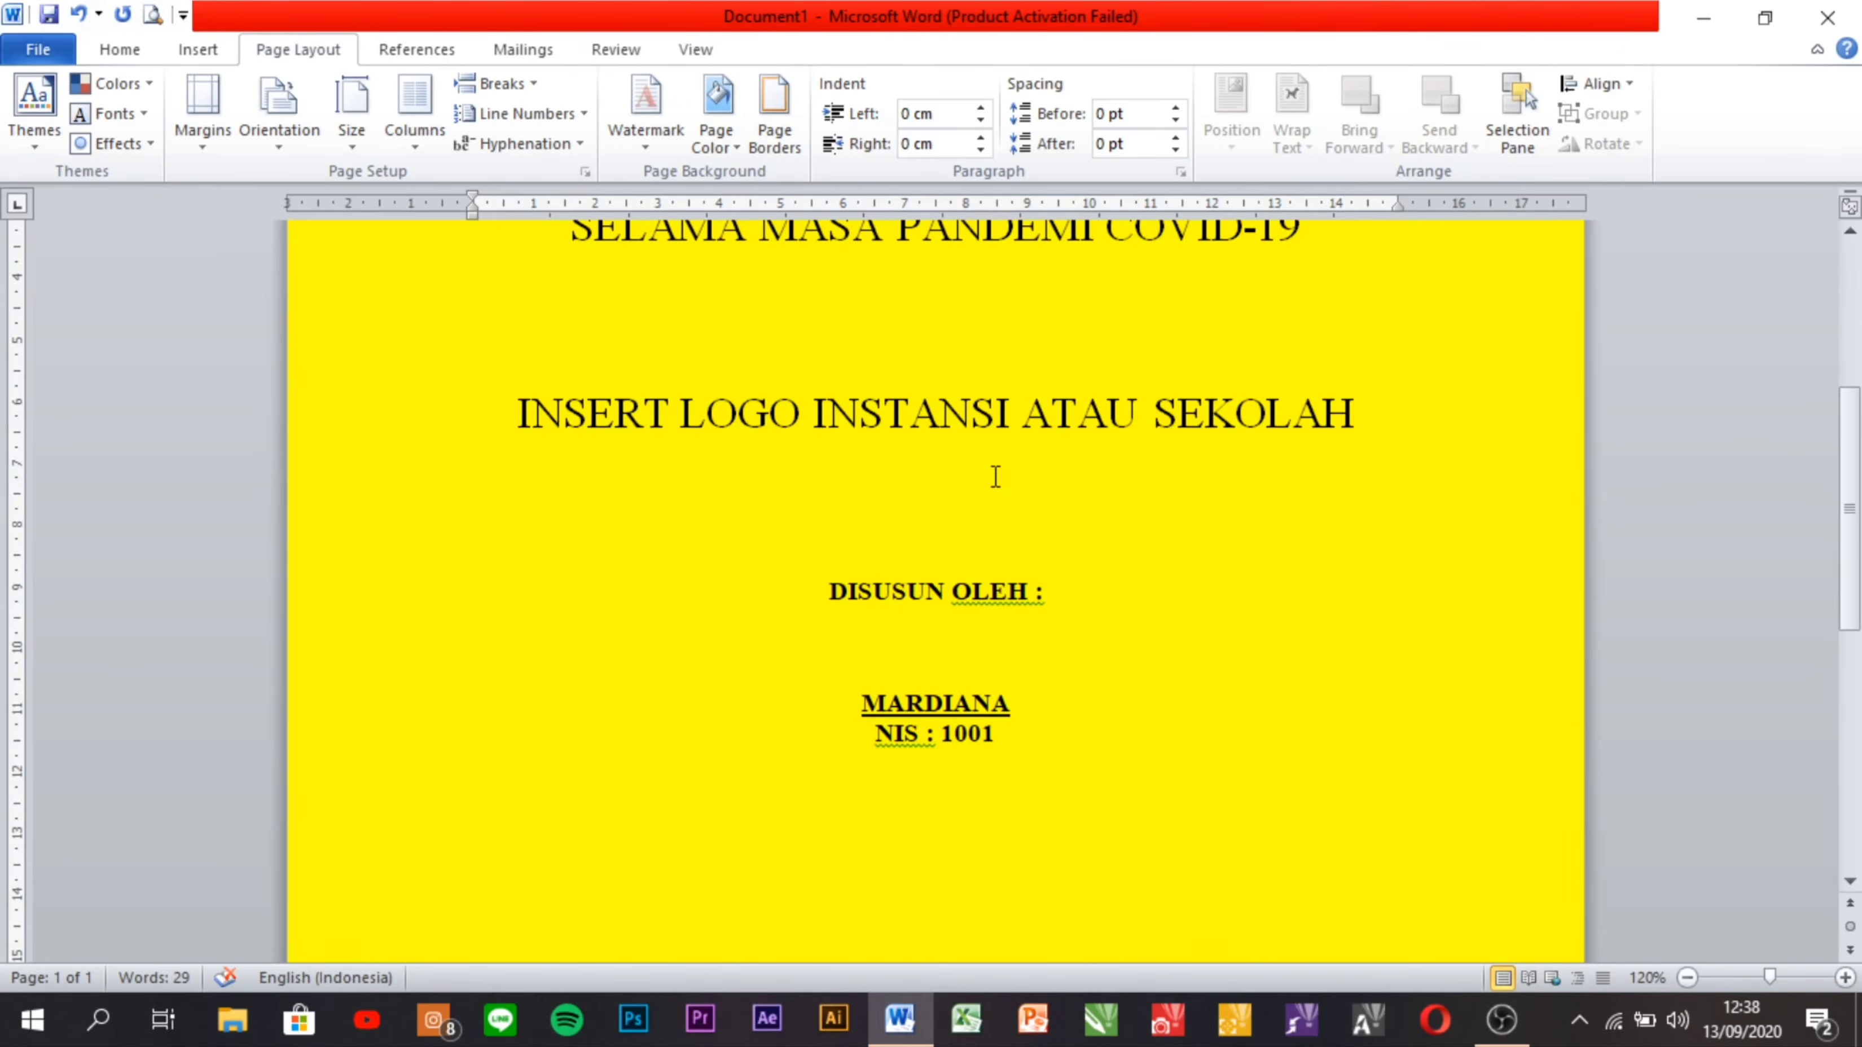
pyautogui.scroll(5, 993, 471)
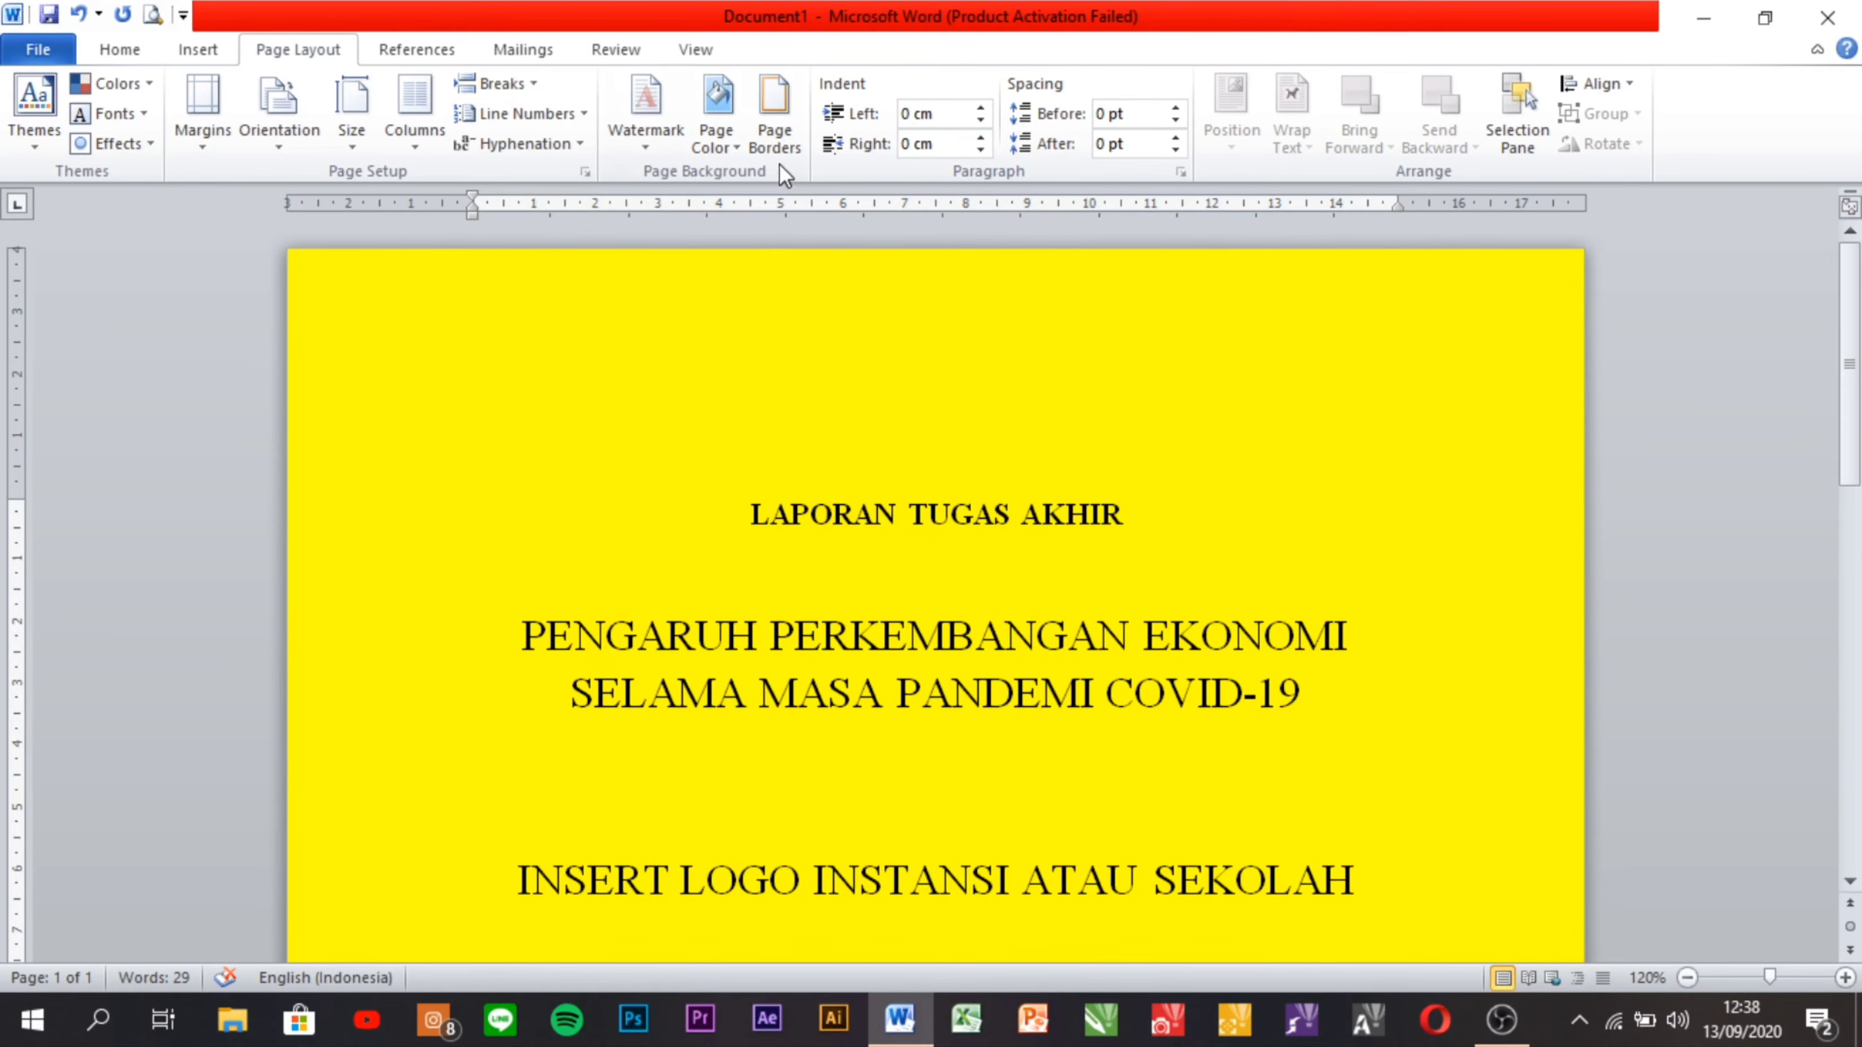
# Add a ½ pt double-line box page border to the whole document.
pyautogui.click(787, 132)
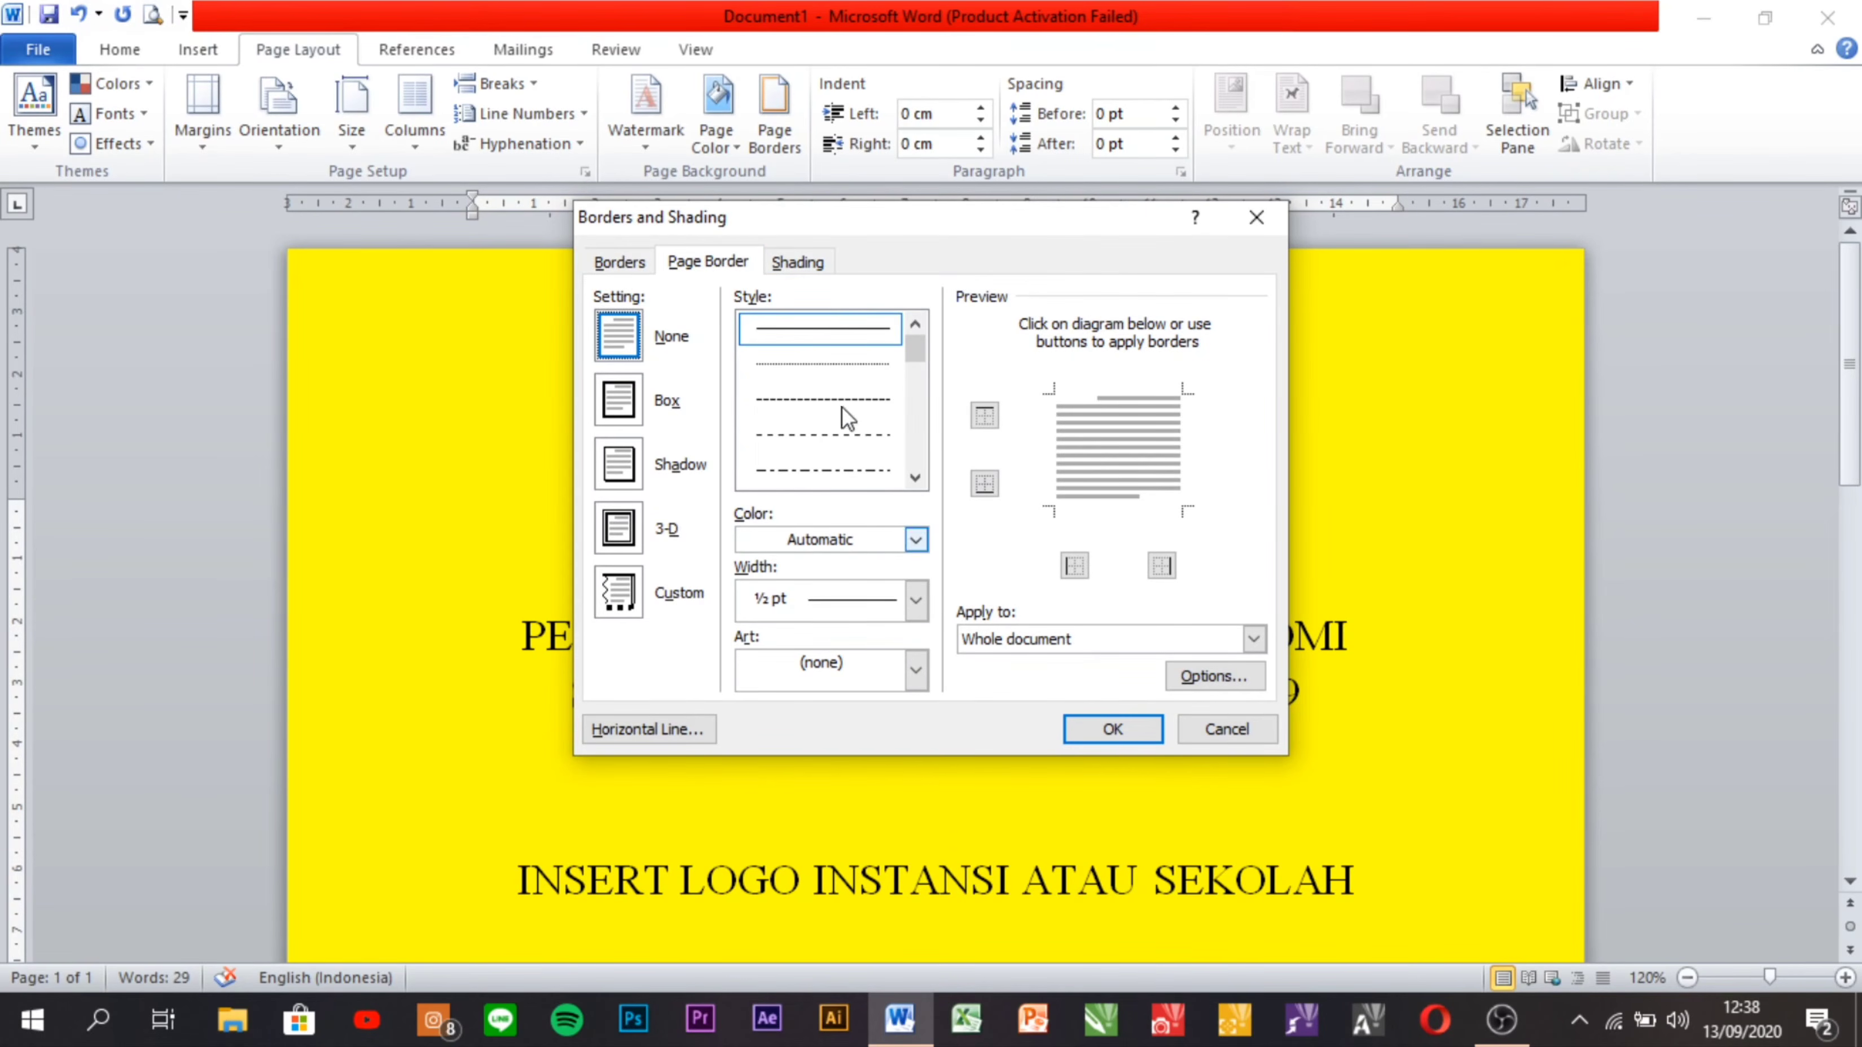
pyautogui.click(909, 429)
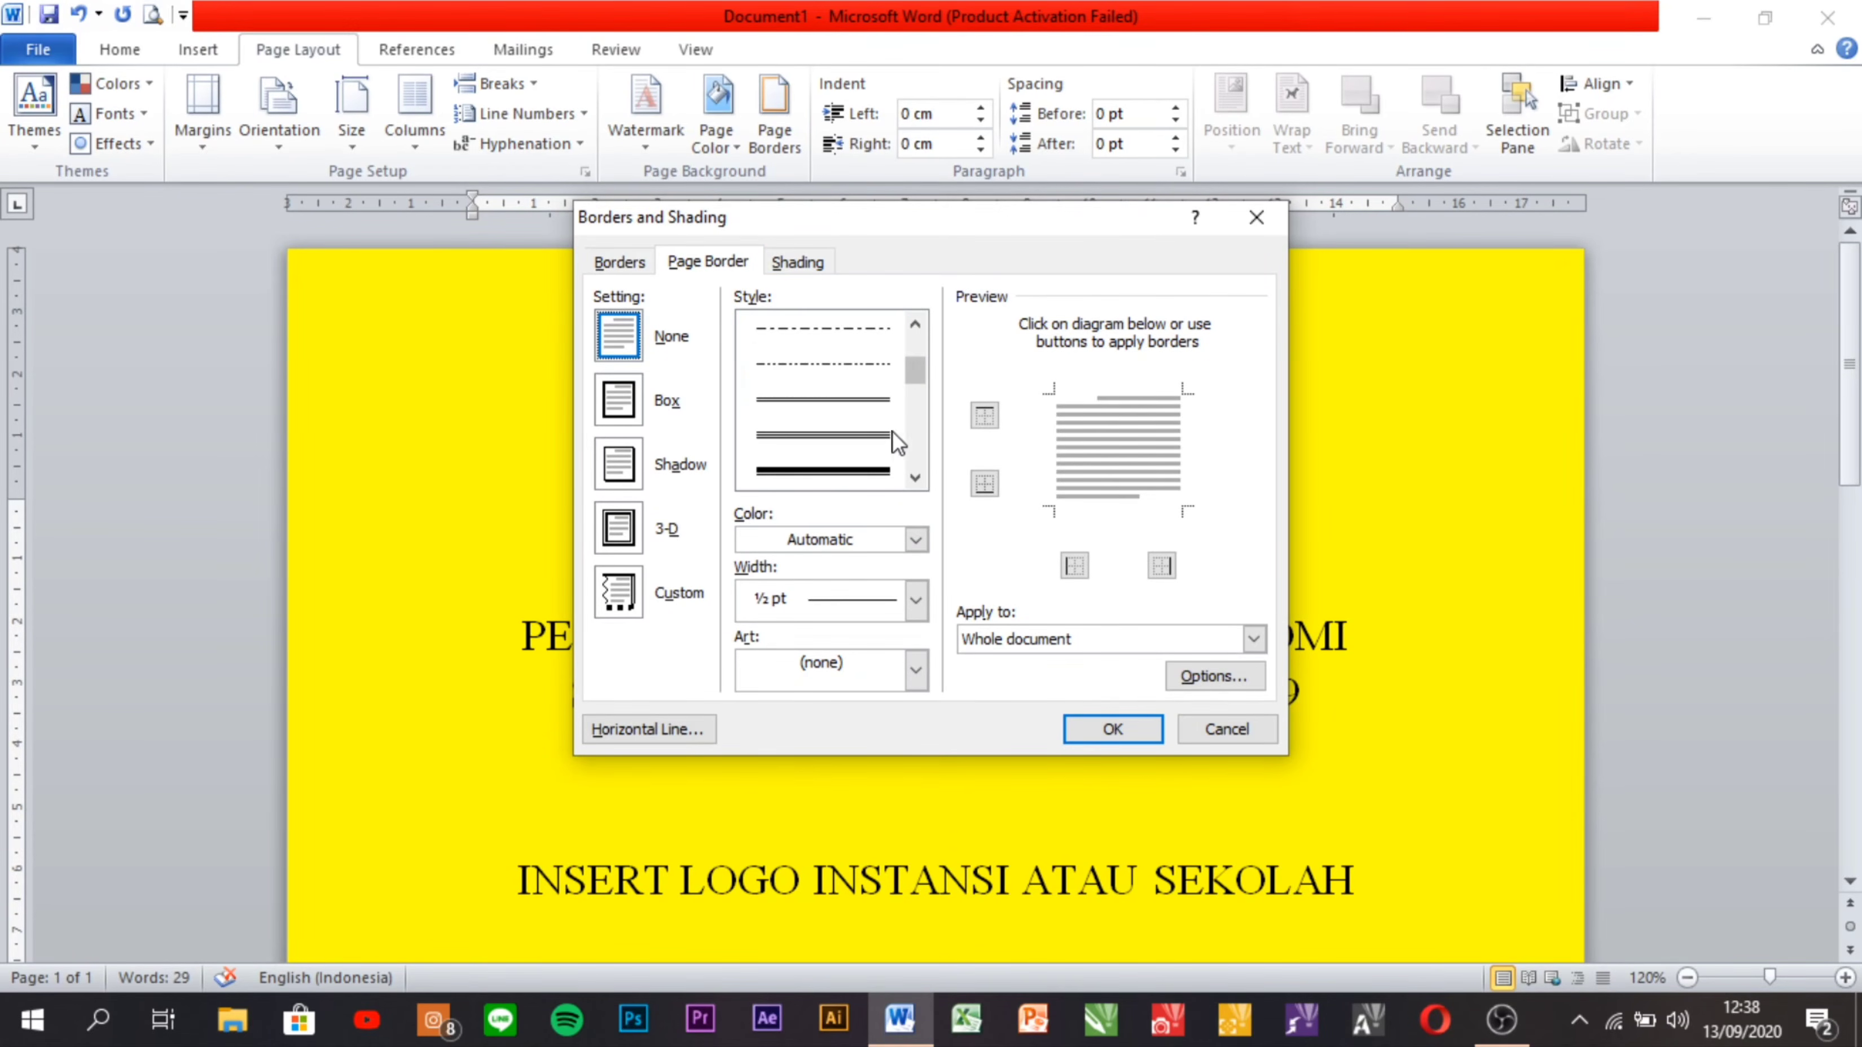
pyautogui.click(850, 408)
pyautogui.click(845, 440)
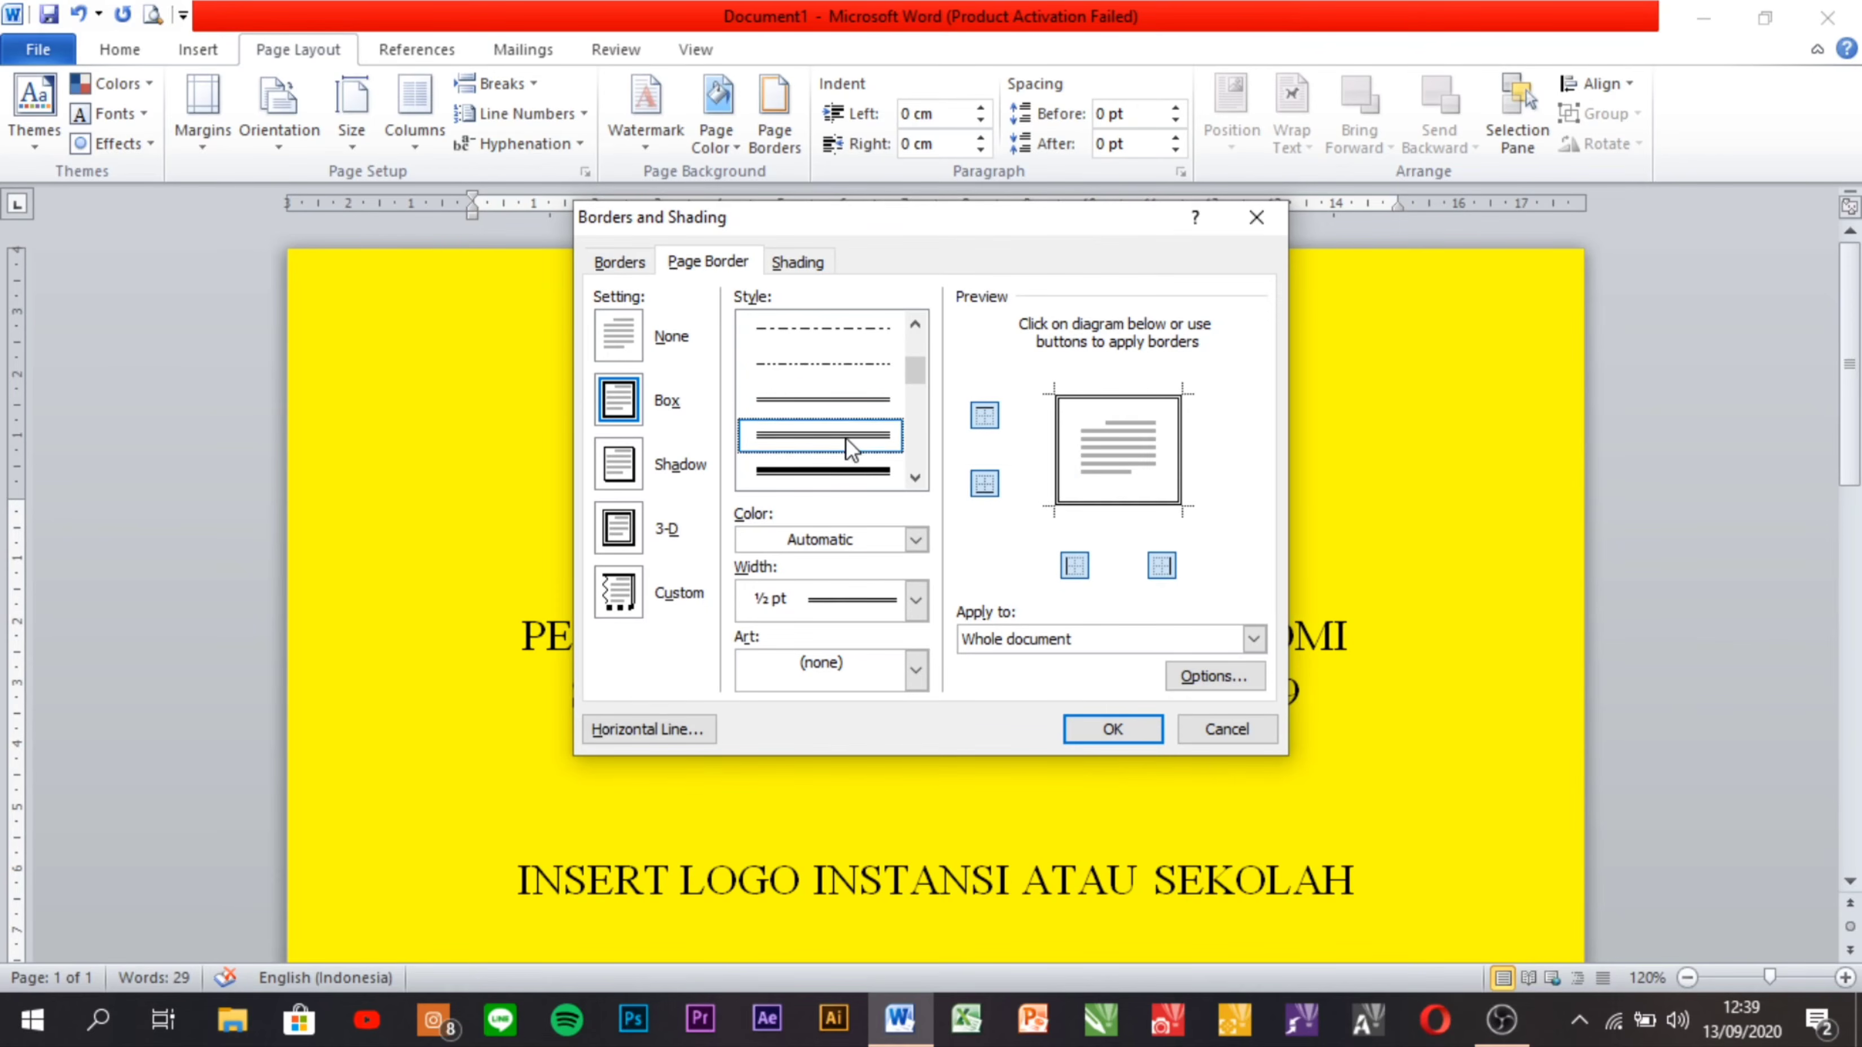
pyautogui.click(841, 470)
pyautogui.scroll(2, 851, 389)
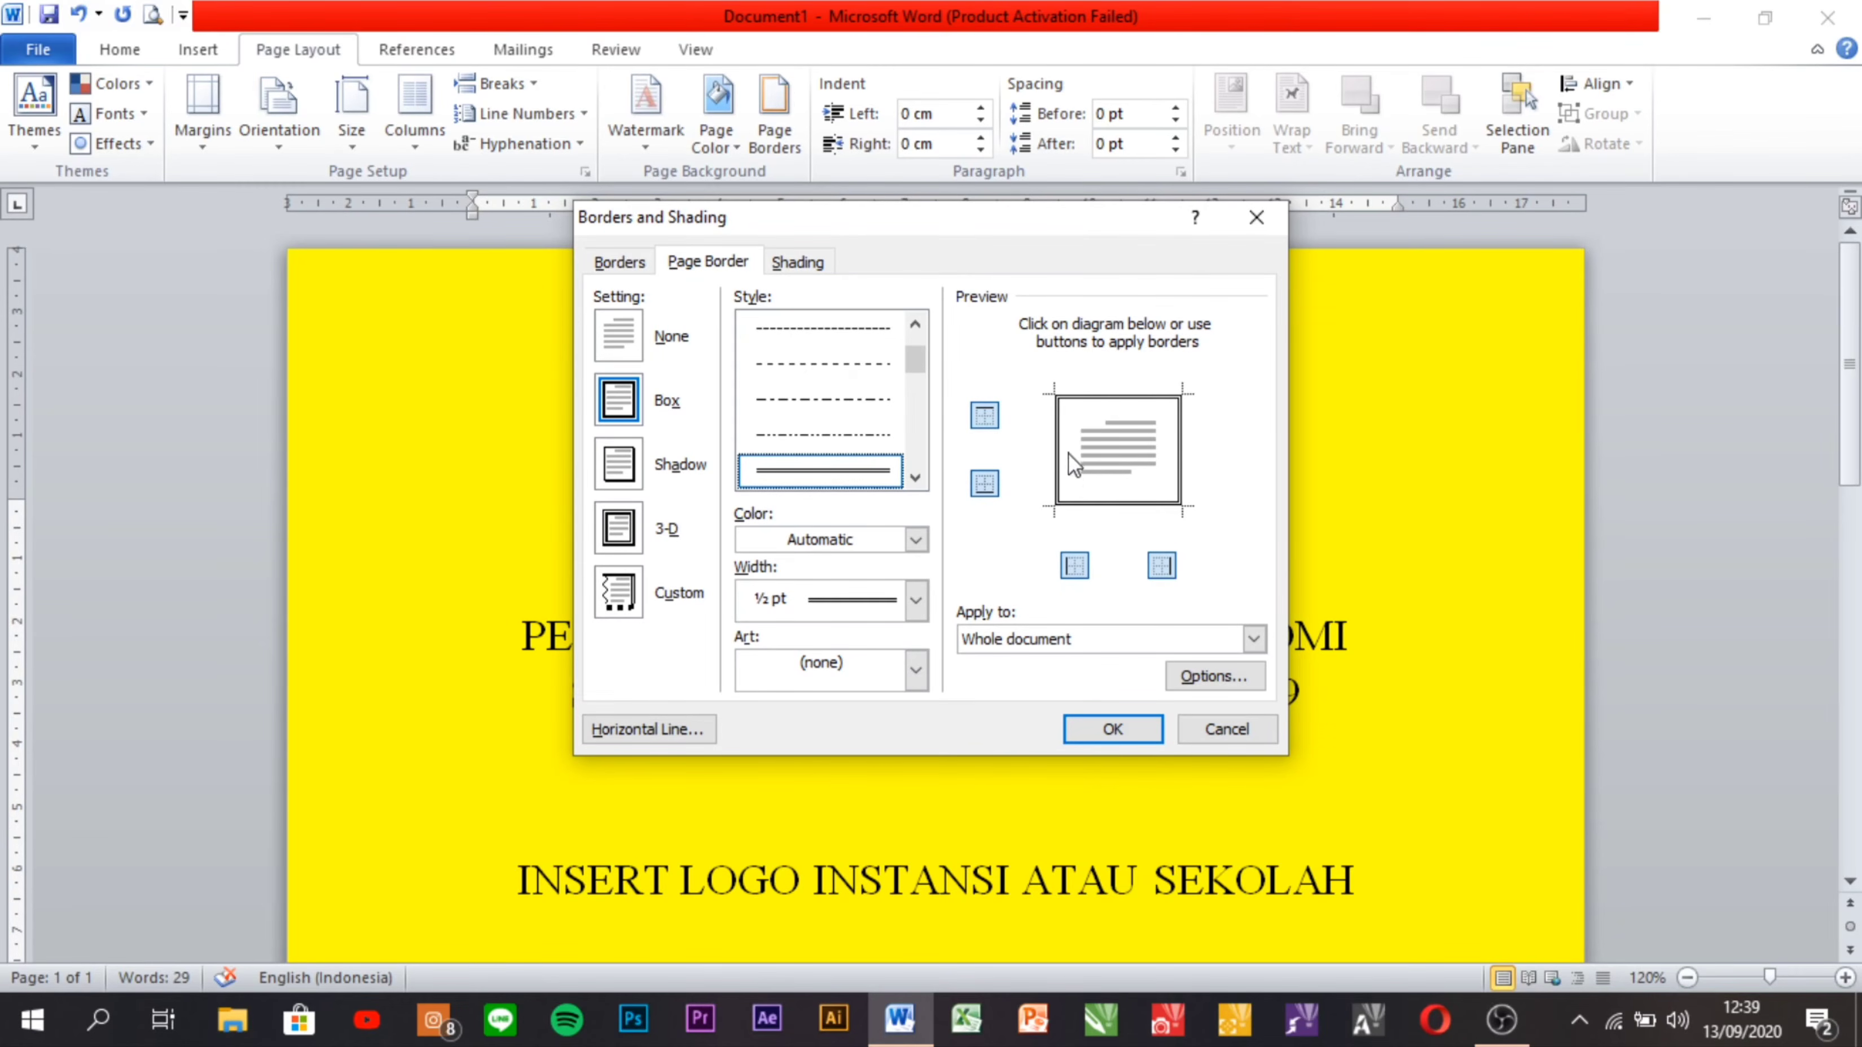
pyautogui.click(1113, 729)
pyautogui.scroll(5, 1022, 653)
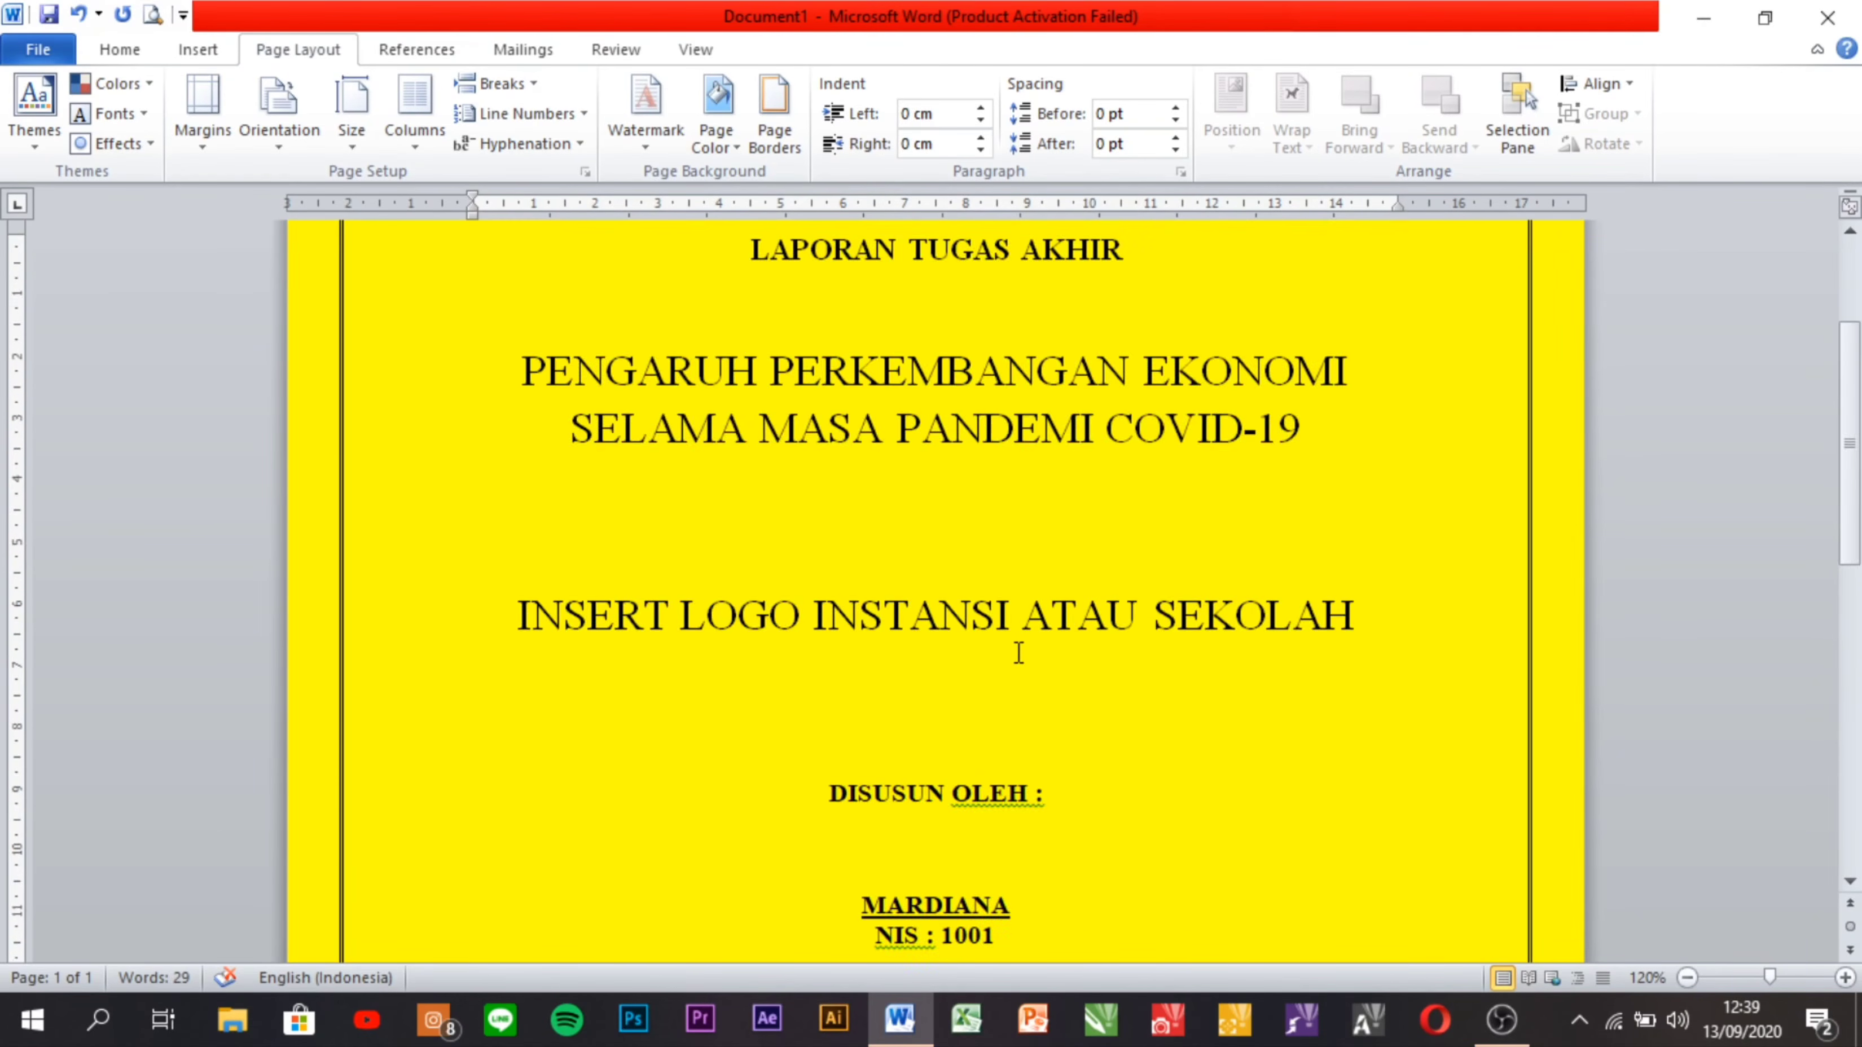
pyautogui.scroll(3, 1018, 653)
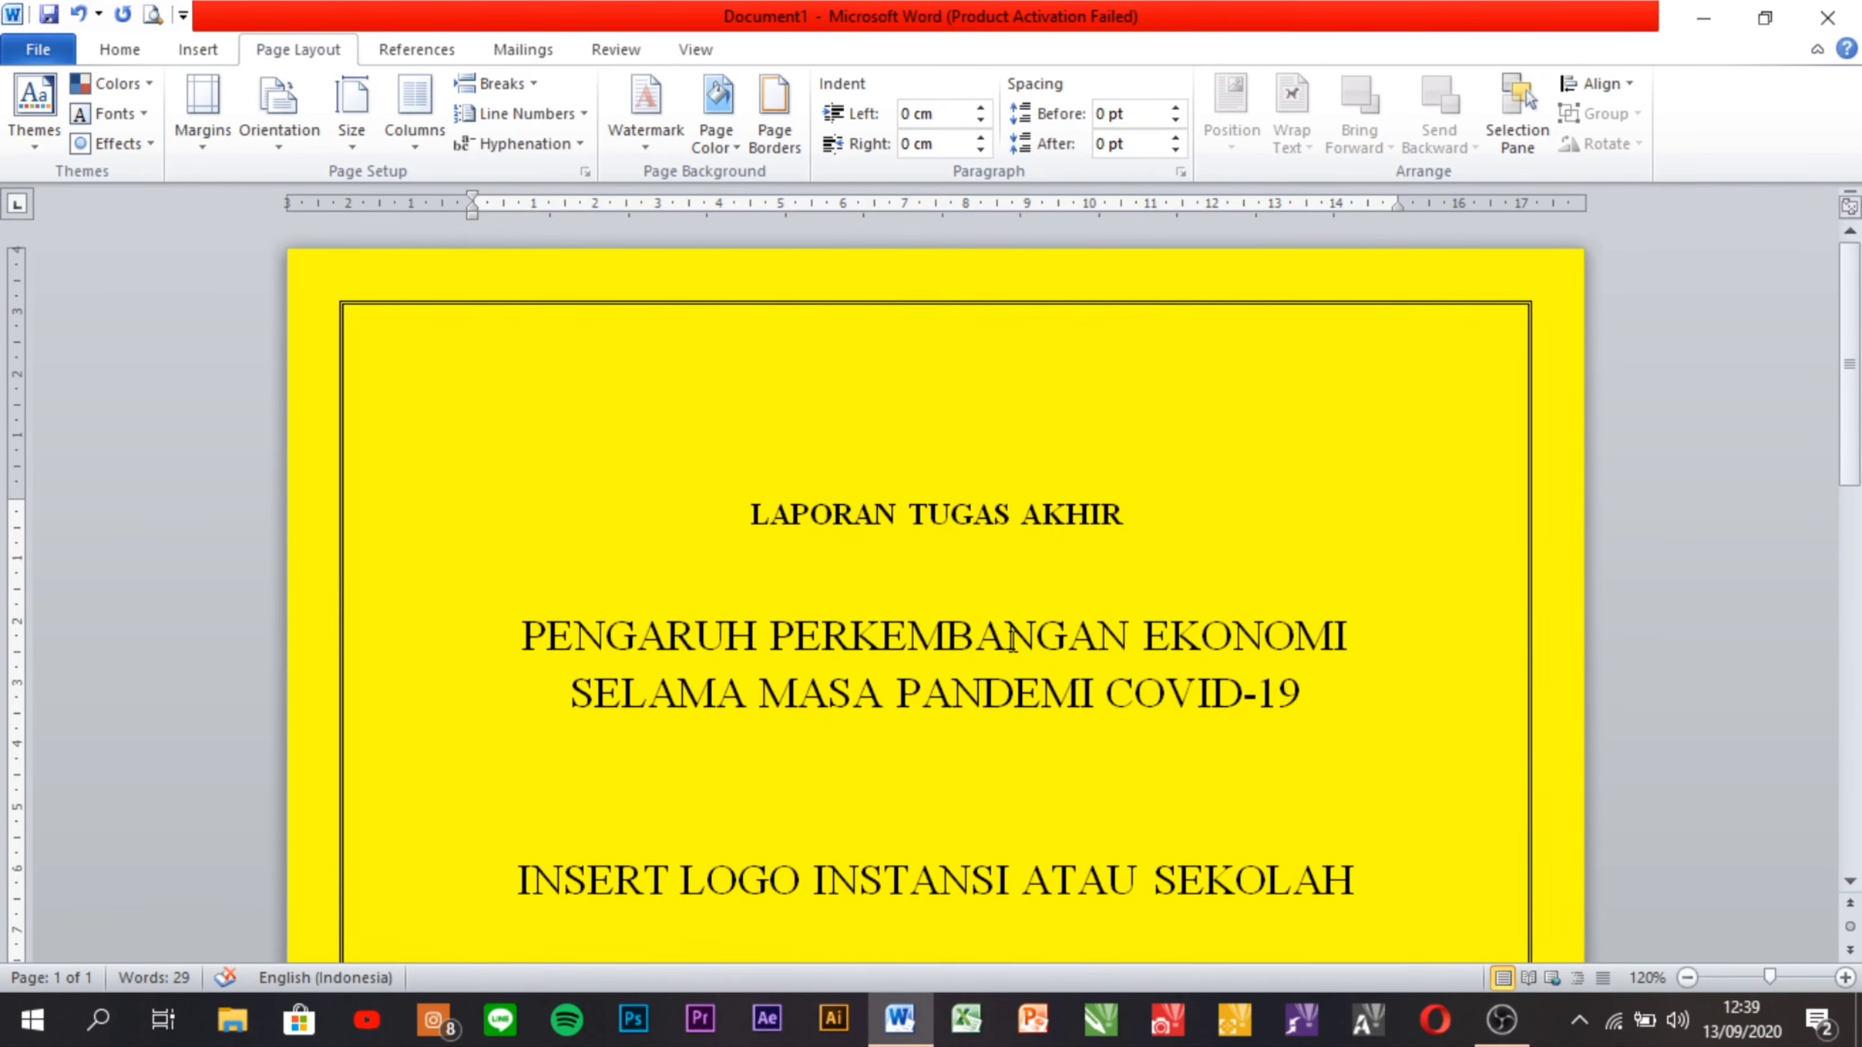
pyautogui.scroll(-12, 1012, 641)
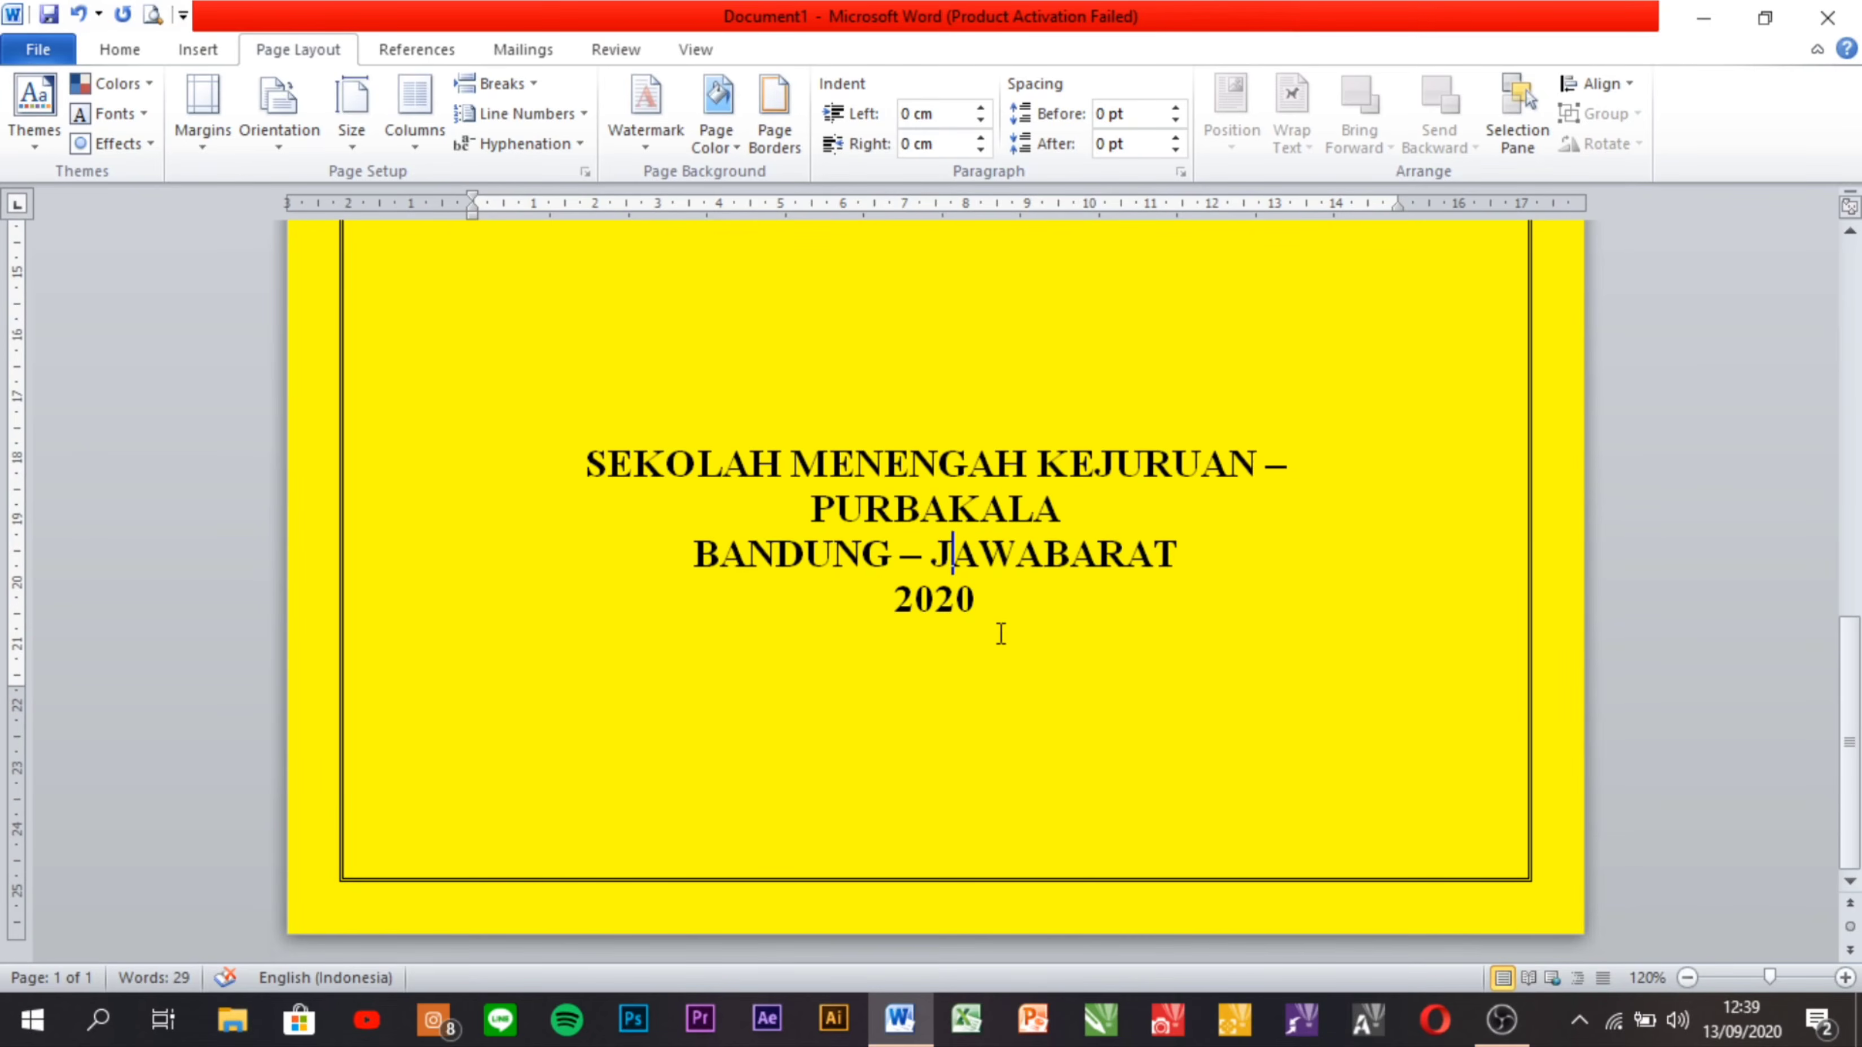
pyautogui.scroll(10, 810, 733)
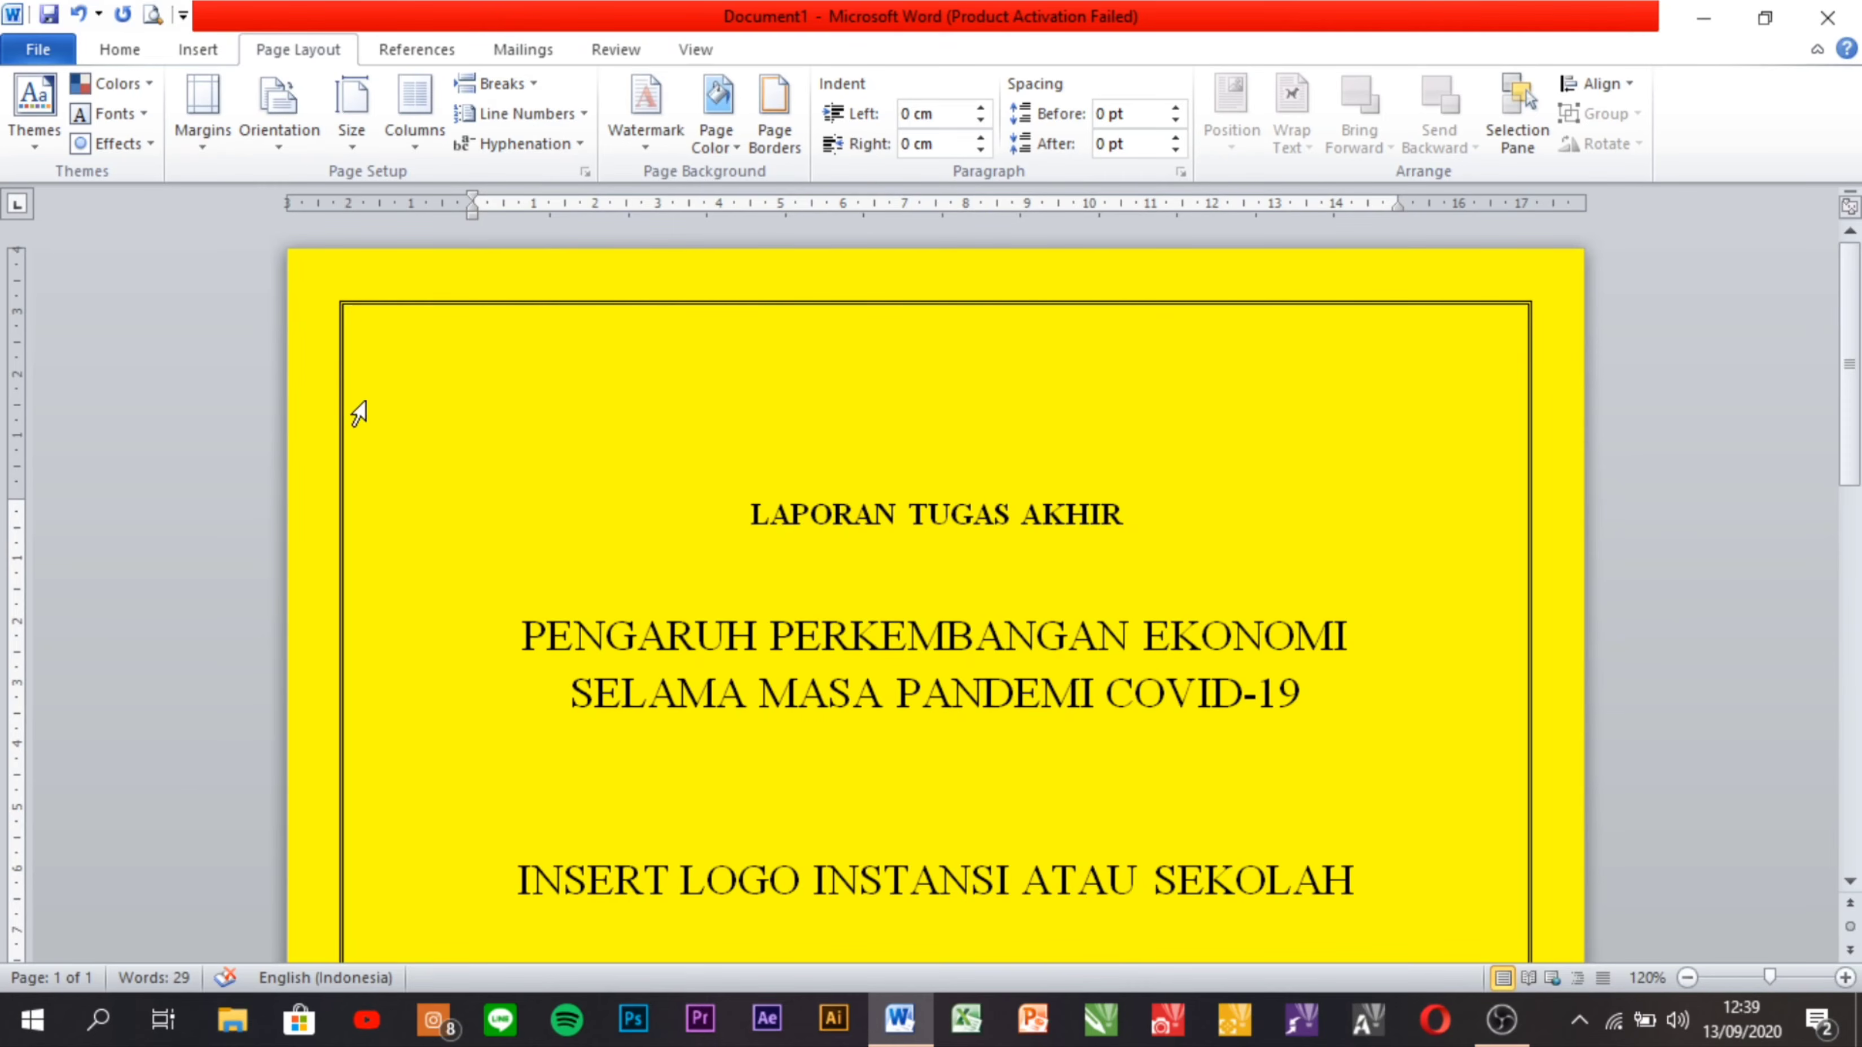
# Set the page border to be measured from the text, with margins of 1 pt top and bottom and 4 pt left and right.
pyautogui.scroll(-8, 478, 499)
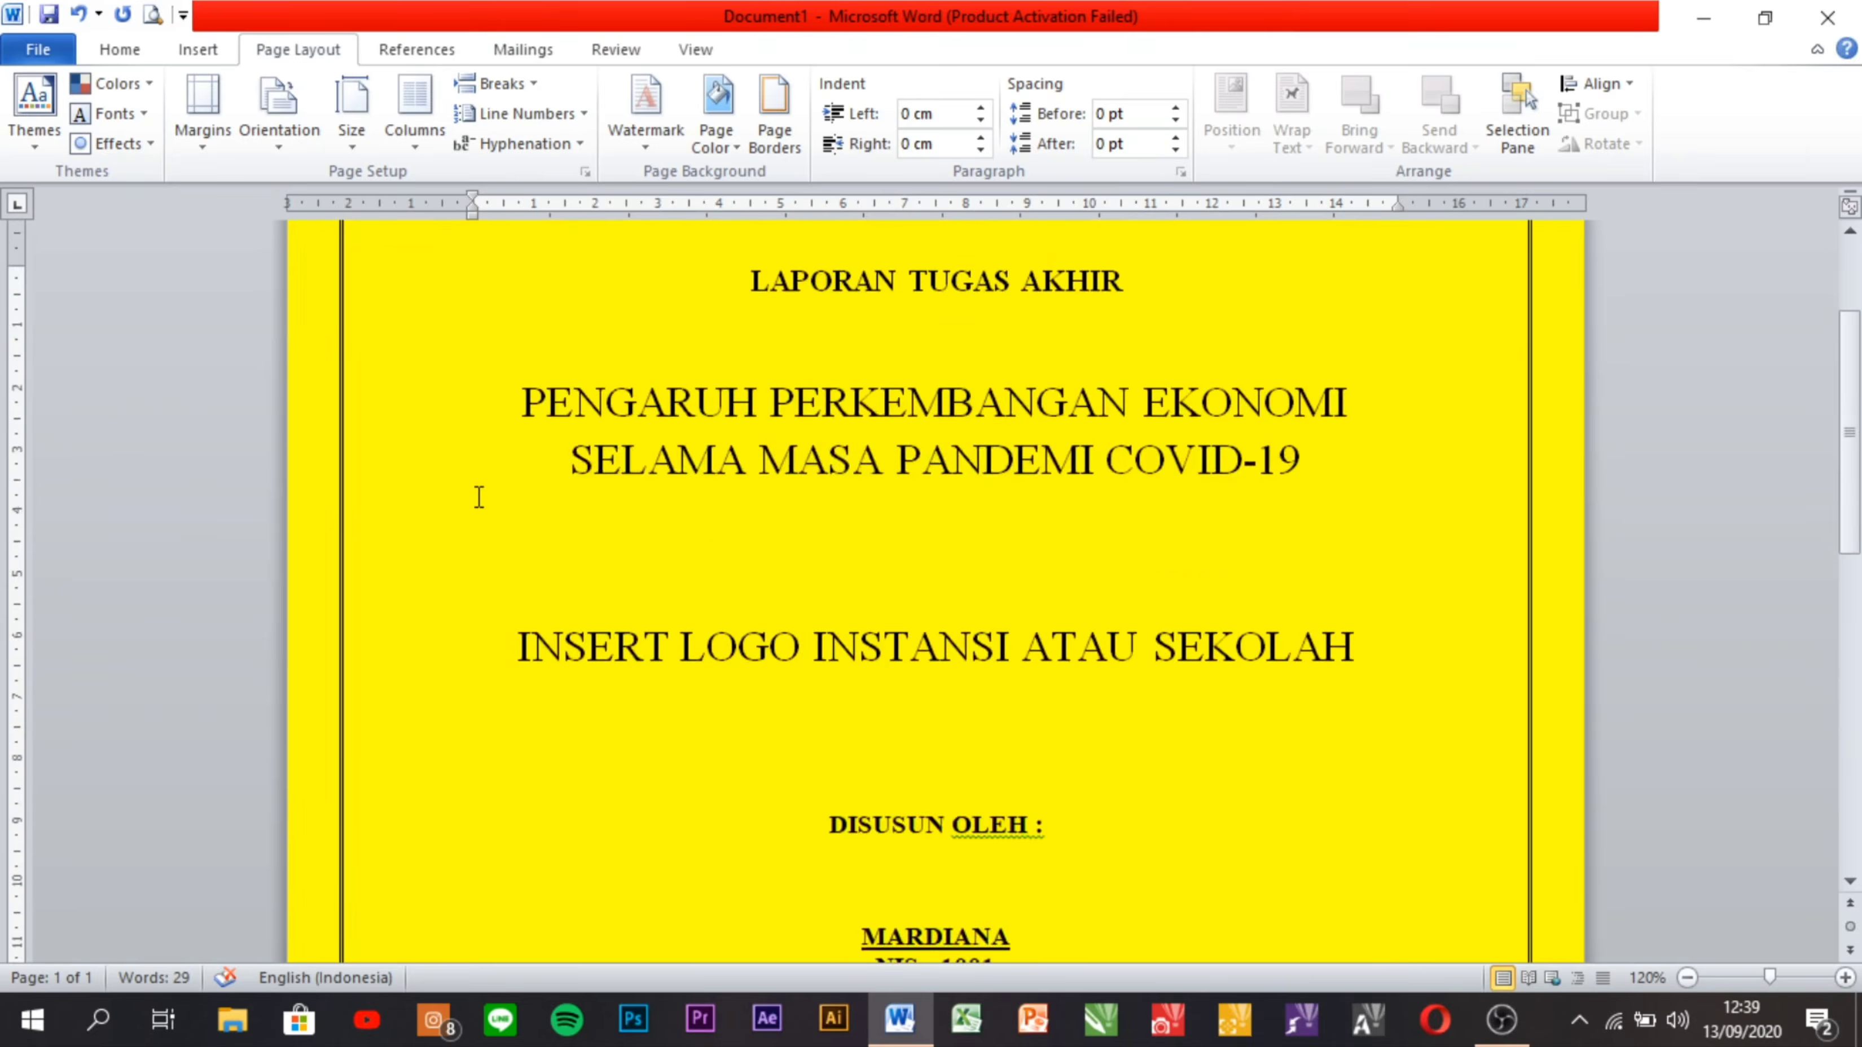
pyautogui.scroll(-3, 478, 498)
pyautogui.scroll(10, 478, 499)
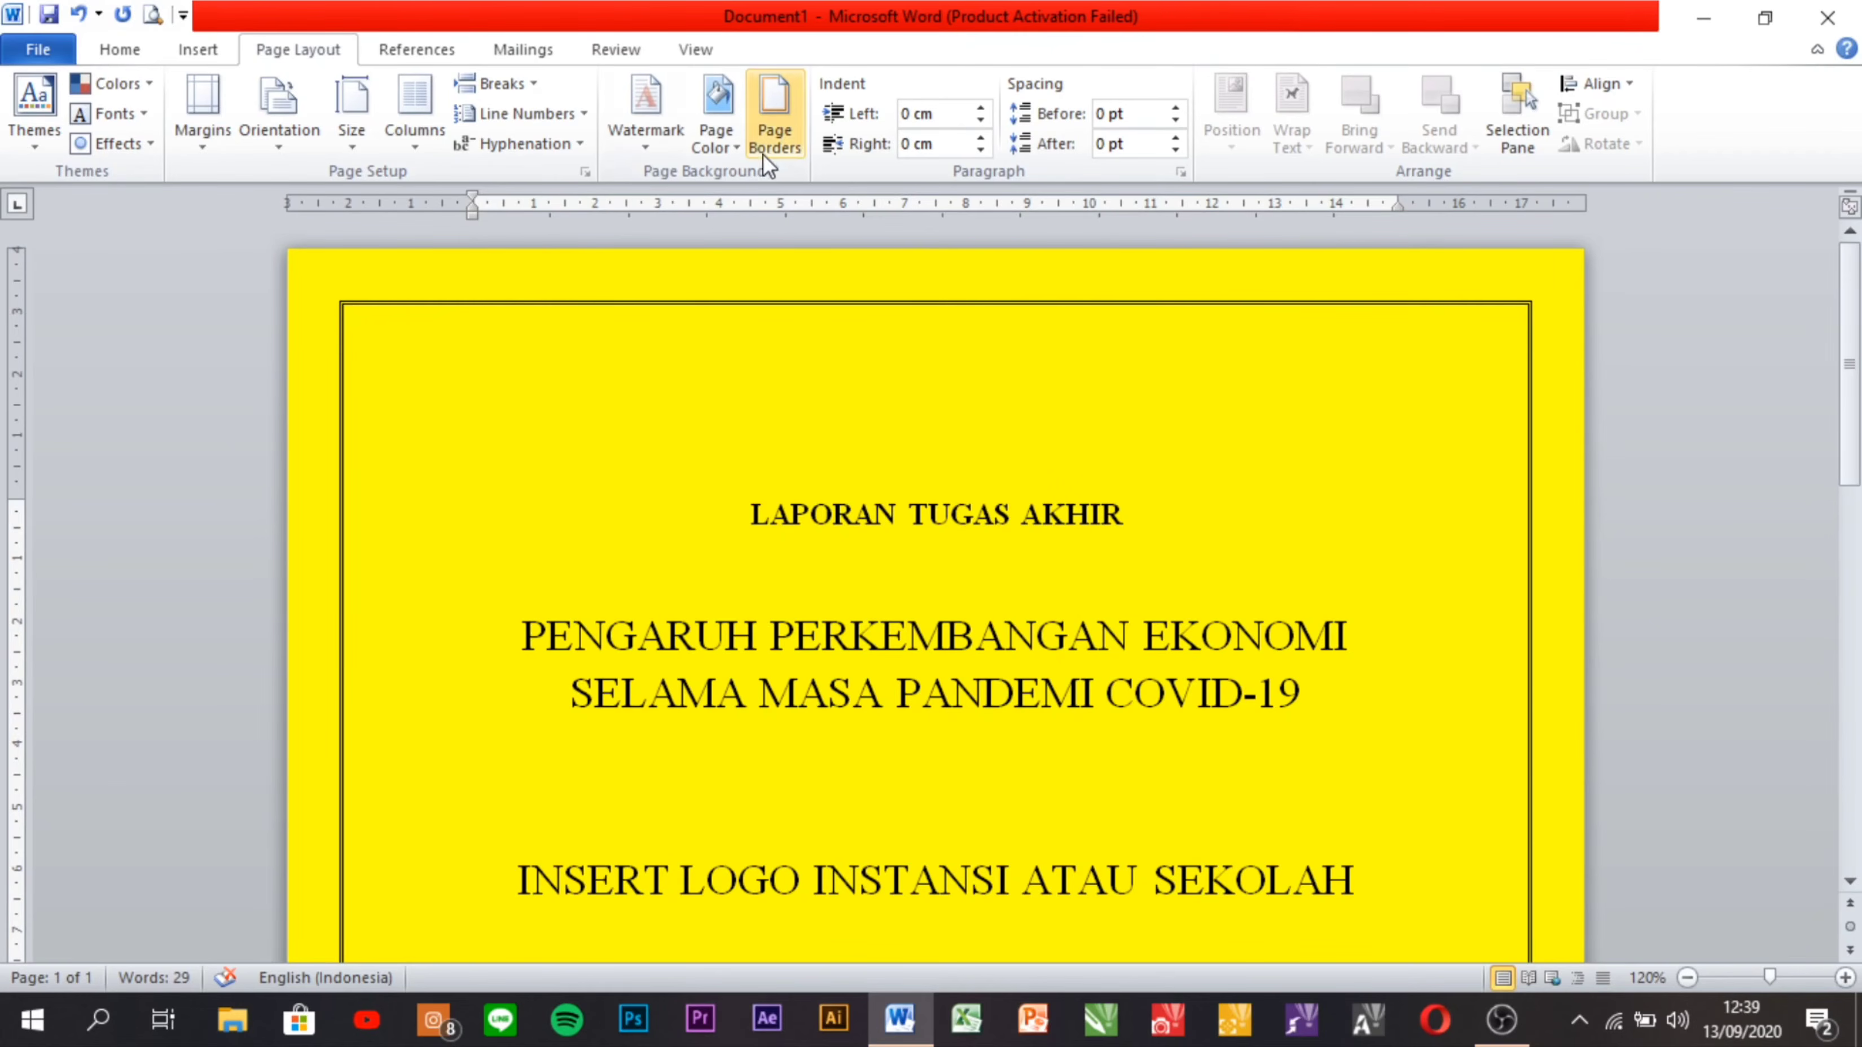
pyautogui.click(784, 138)
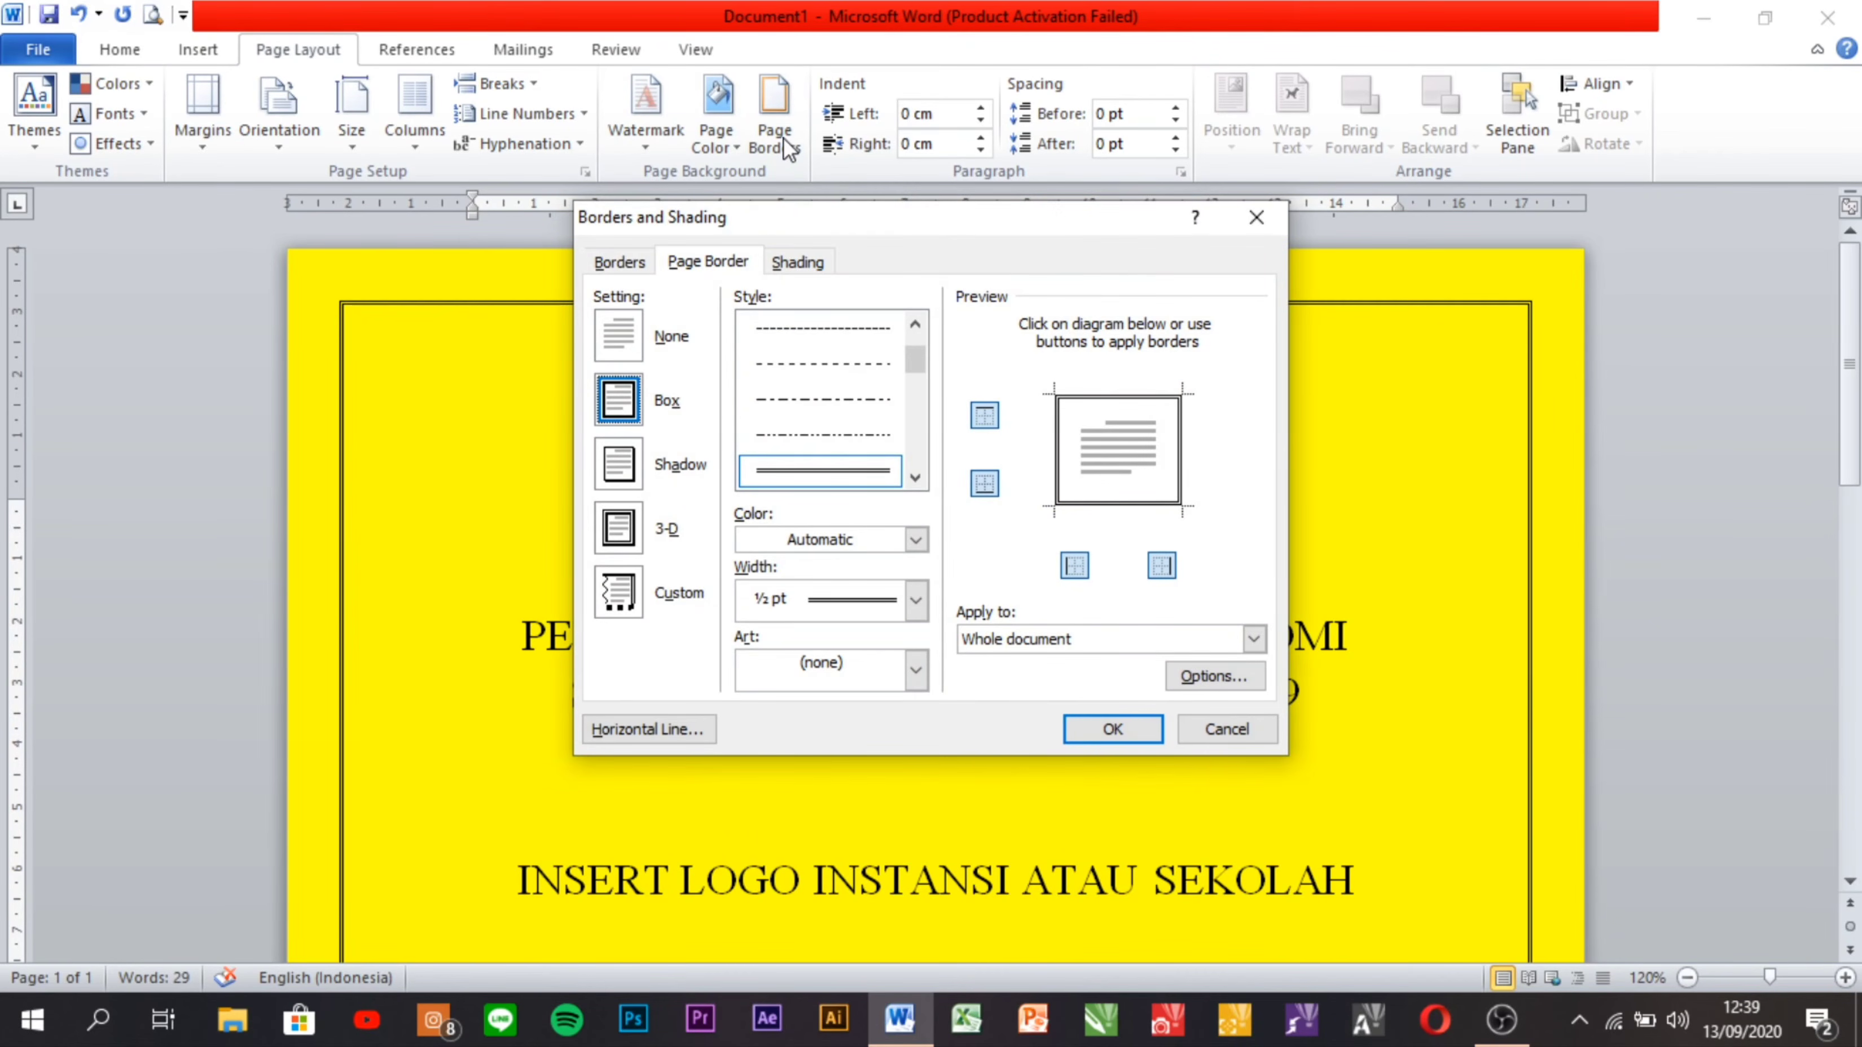
pyautogui.click(1204, 681)
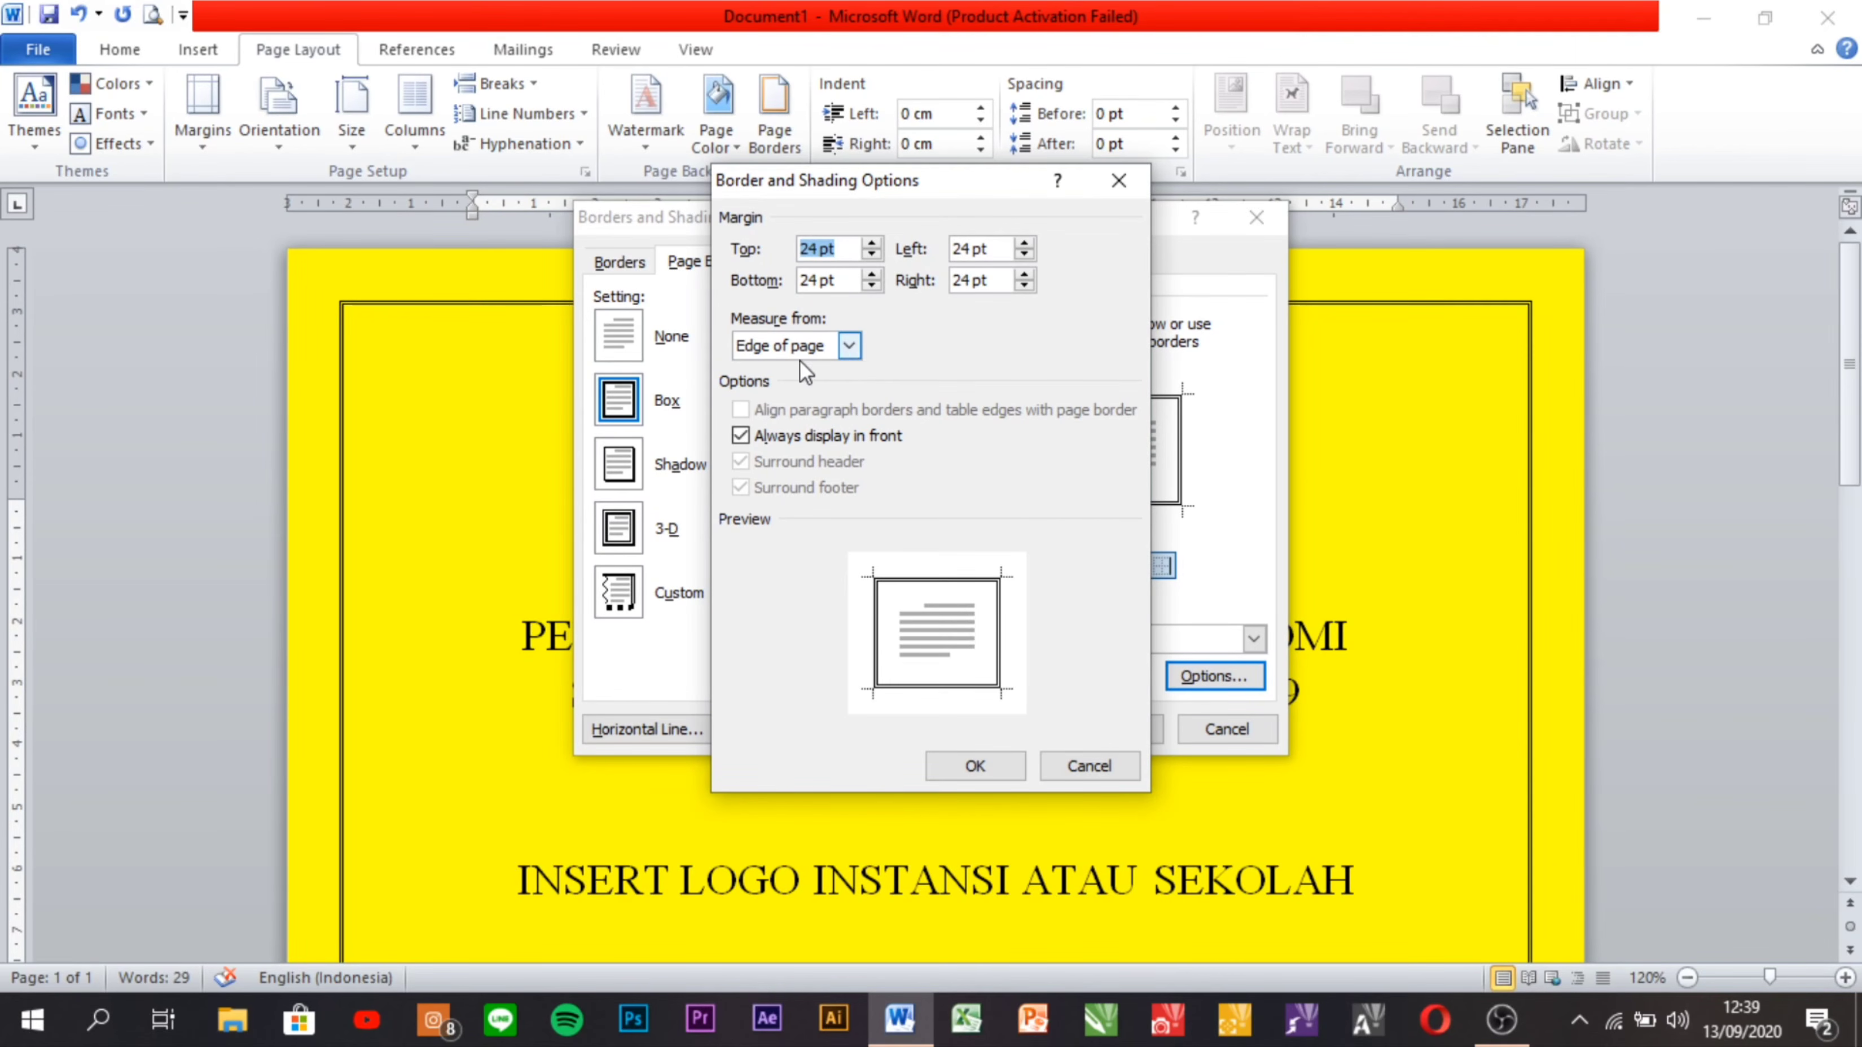
pyautogui.click(847, 346)
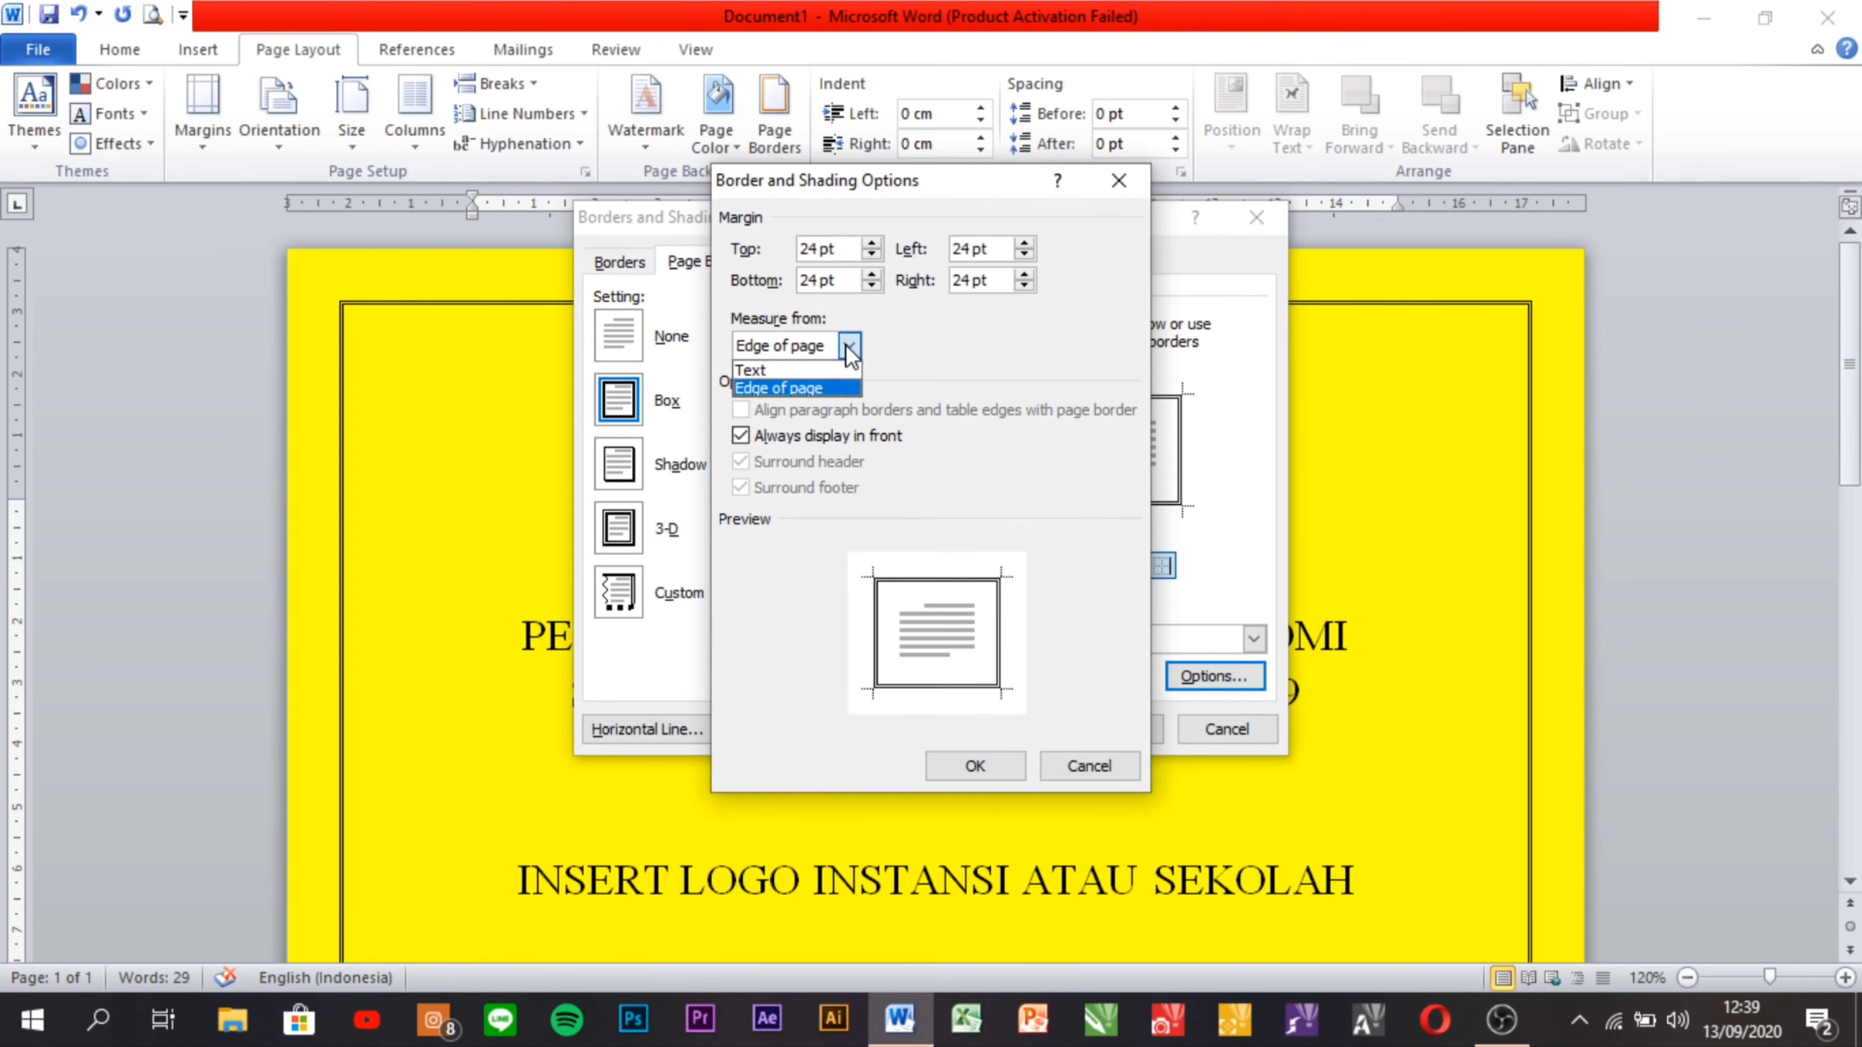
pyautogui.click(766, 373)
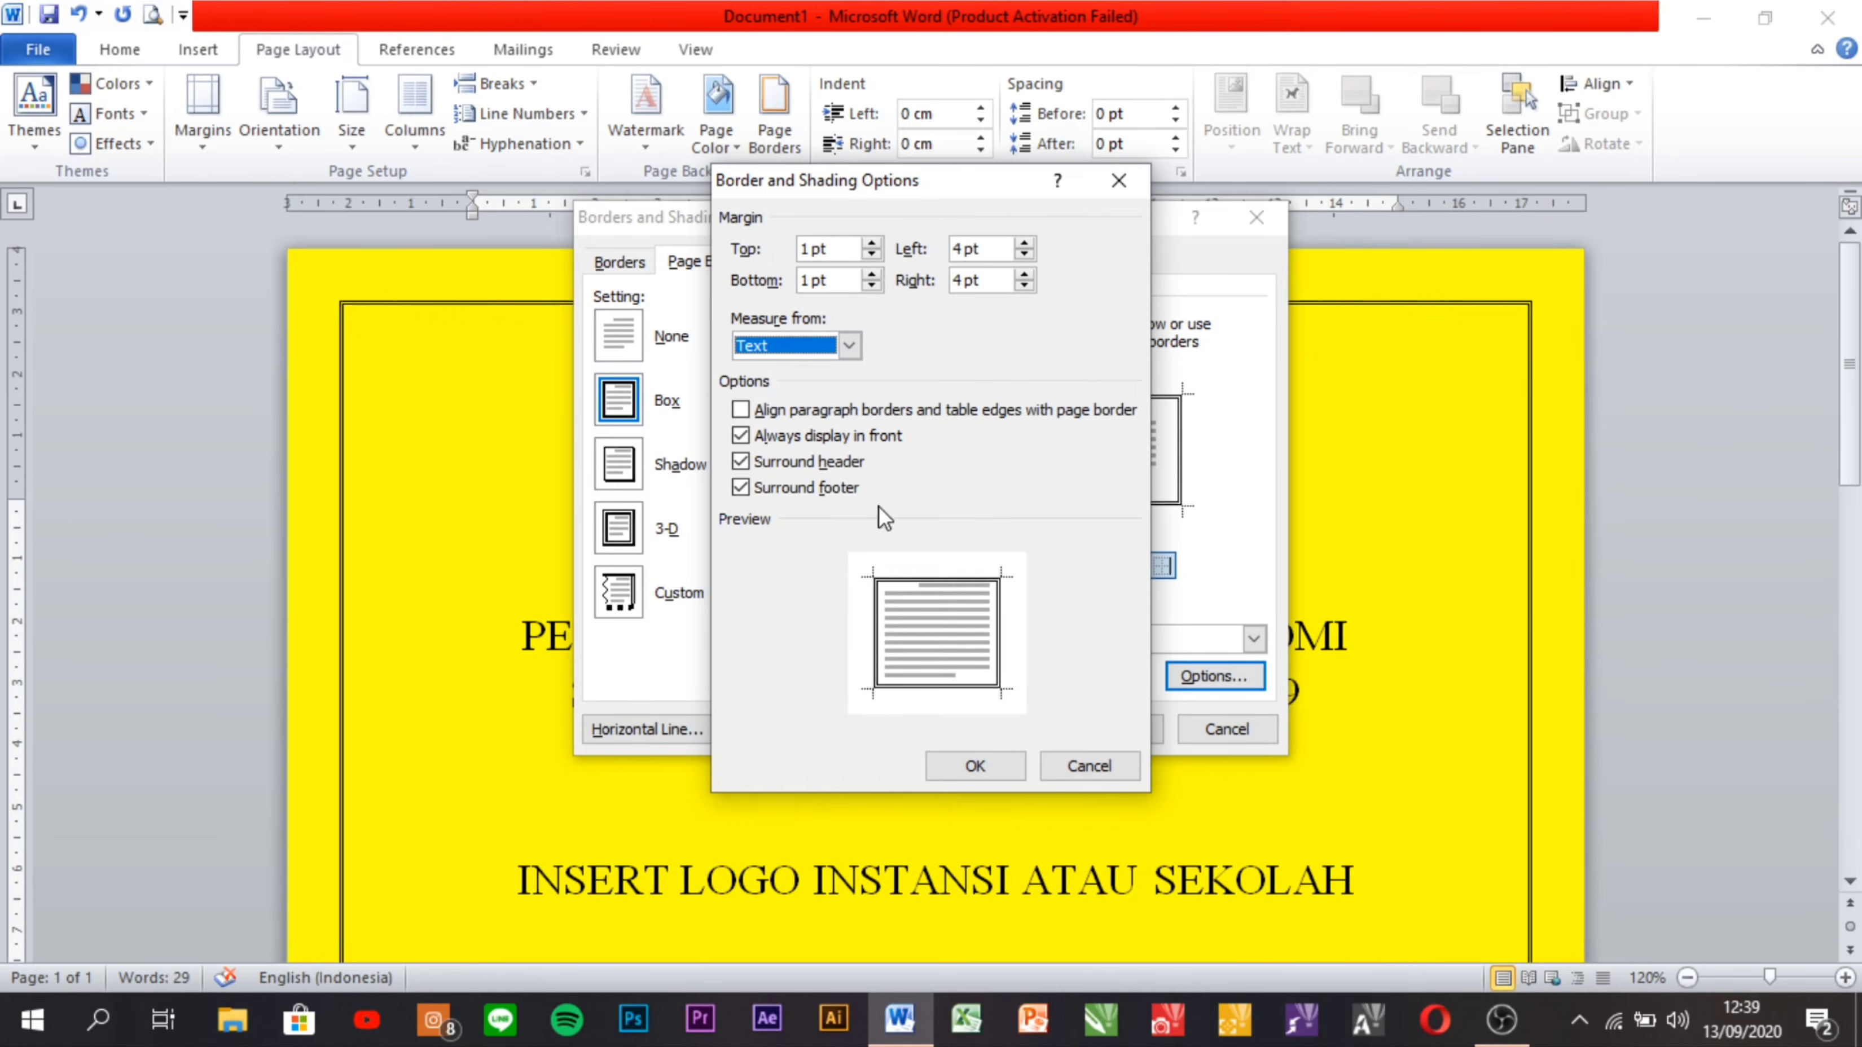
pyautogui.click(1007, 768)
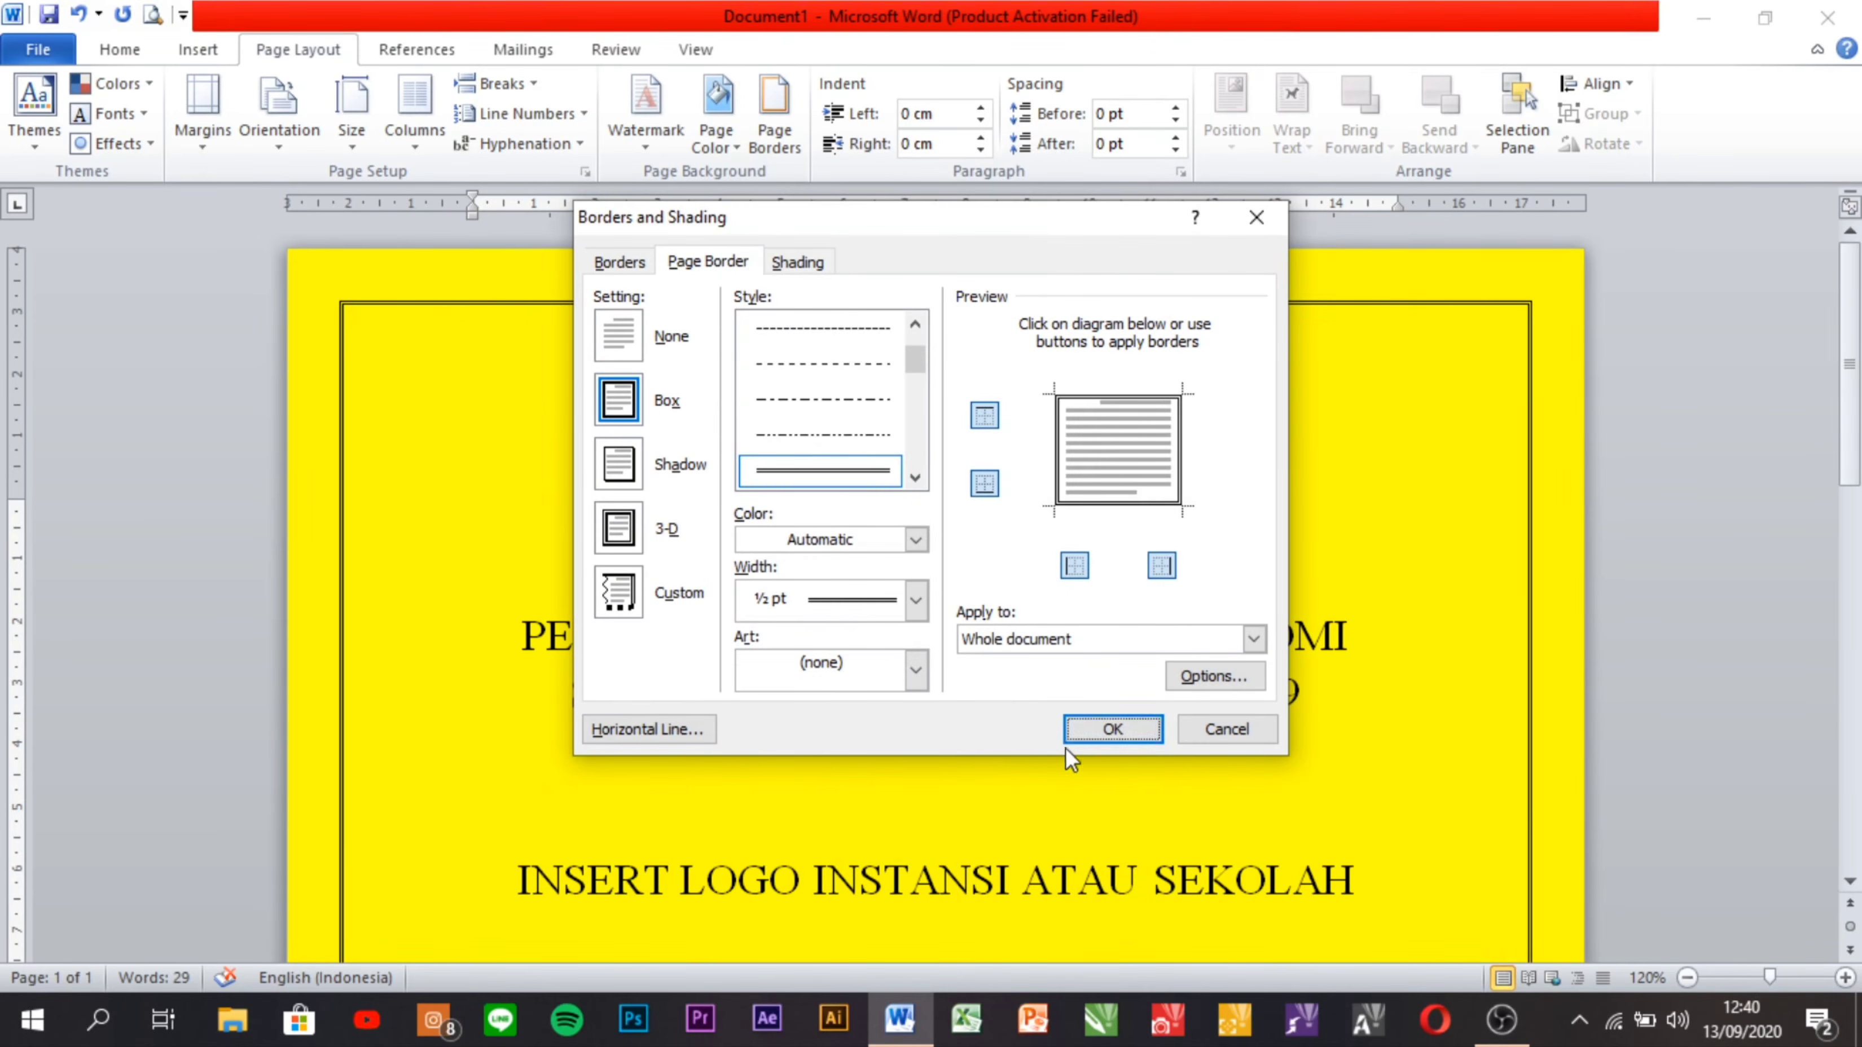
pyautogui.click(1112, 729)
pyautogui.scroll(8, 1064, 666)
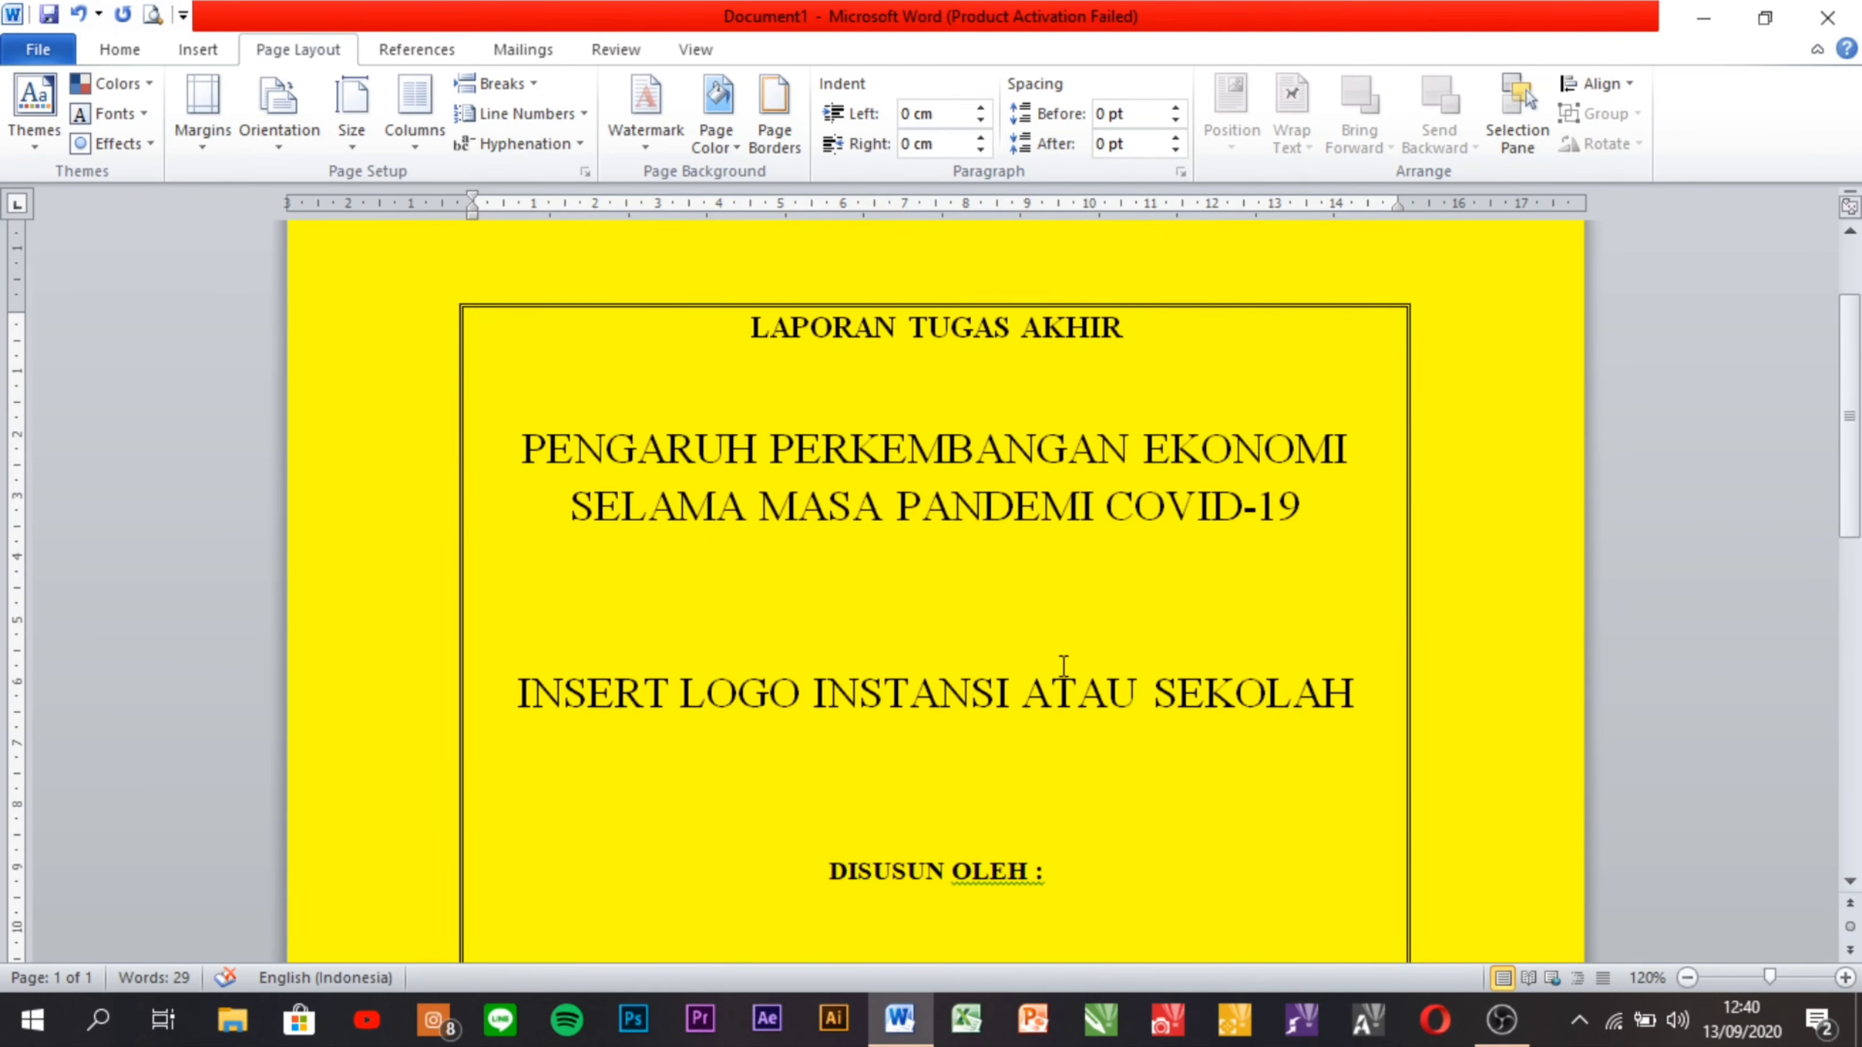
pyautogui.scroll(-15, 1063, 665)
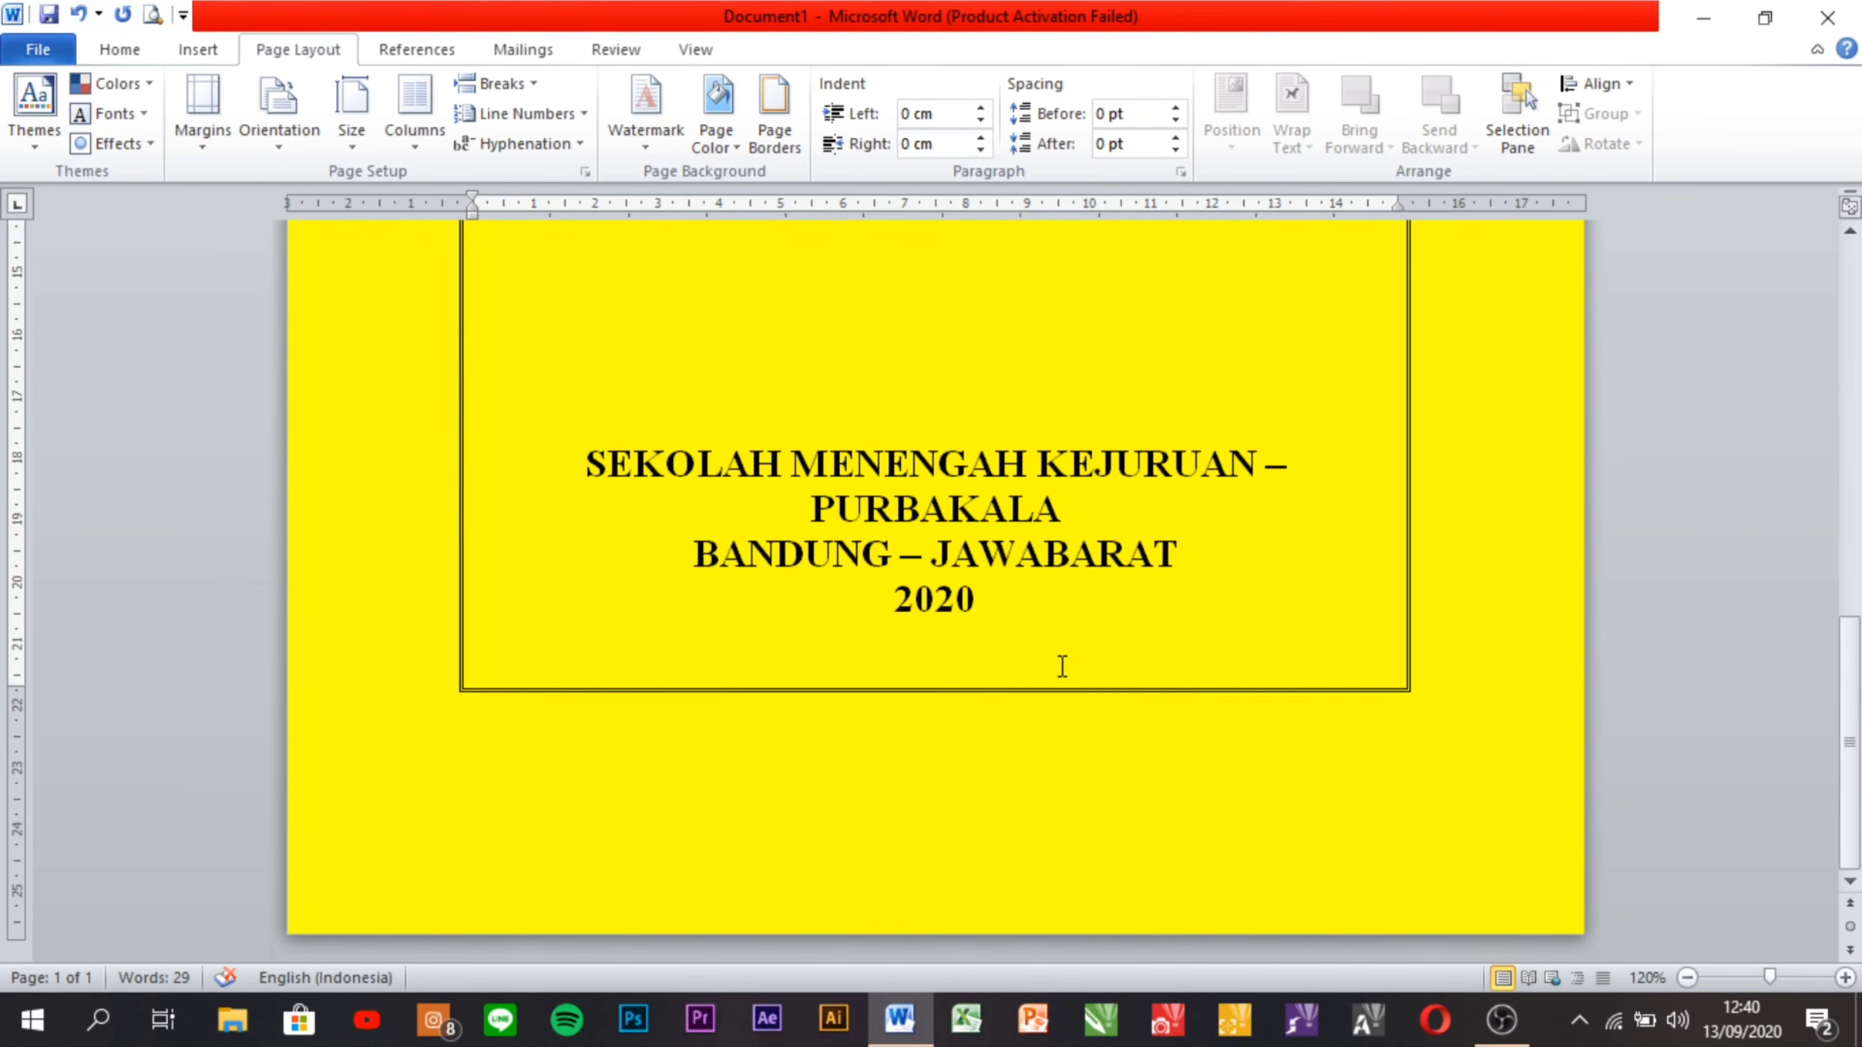
pyautogui.scroll(15, 1054, 665)
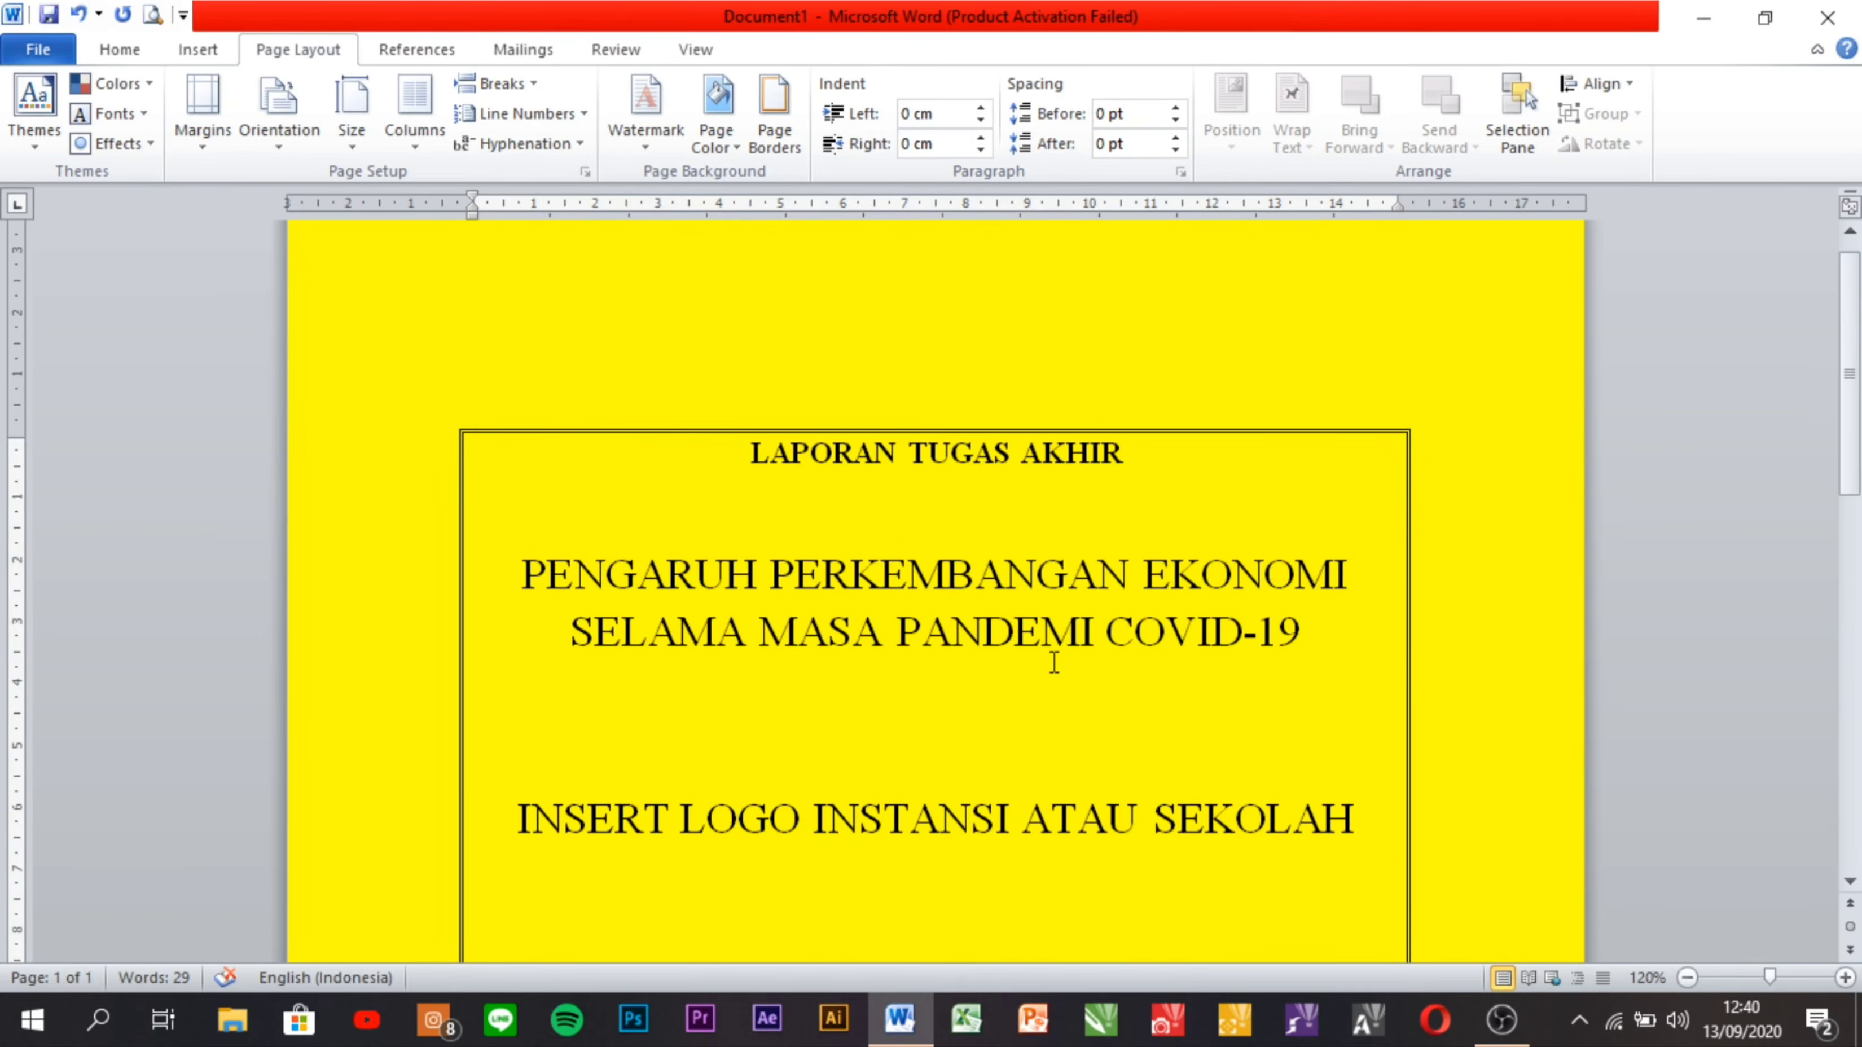
pyautogui.scroll(-12, 1054, 662)
pyautogui.scroll(12, 1051, 662)
pyautogui.scroll(-12, 1051, 662)
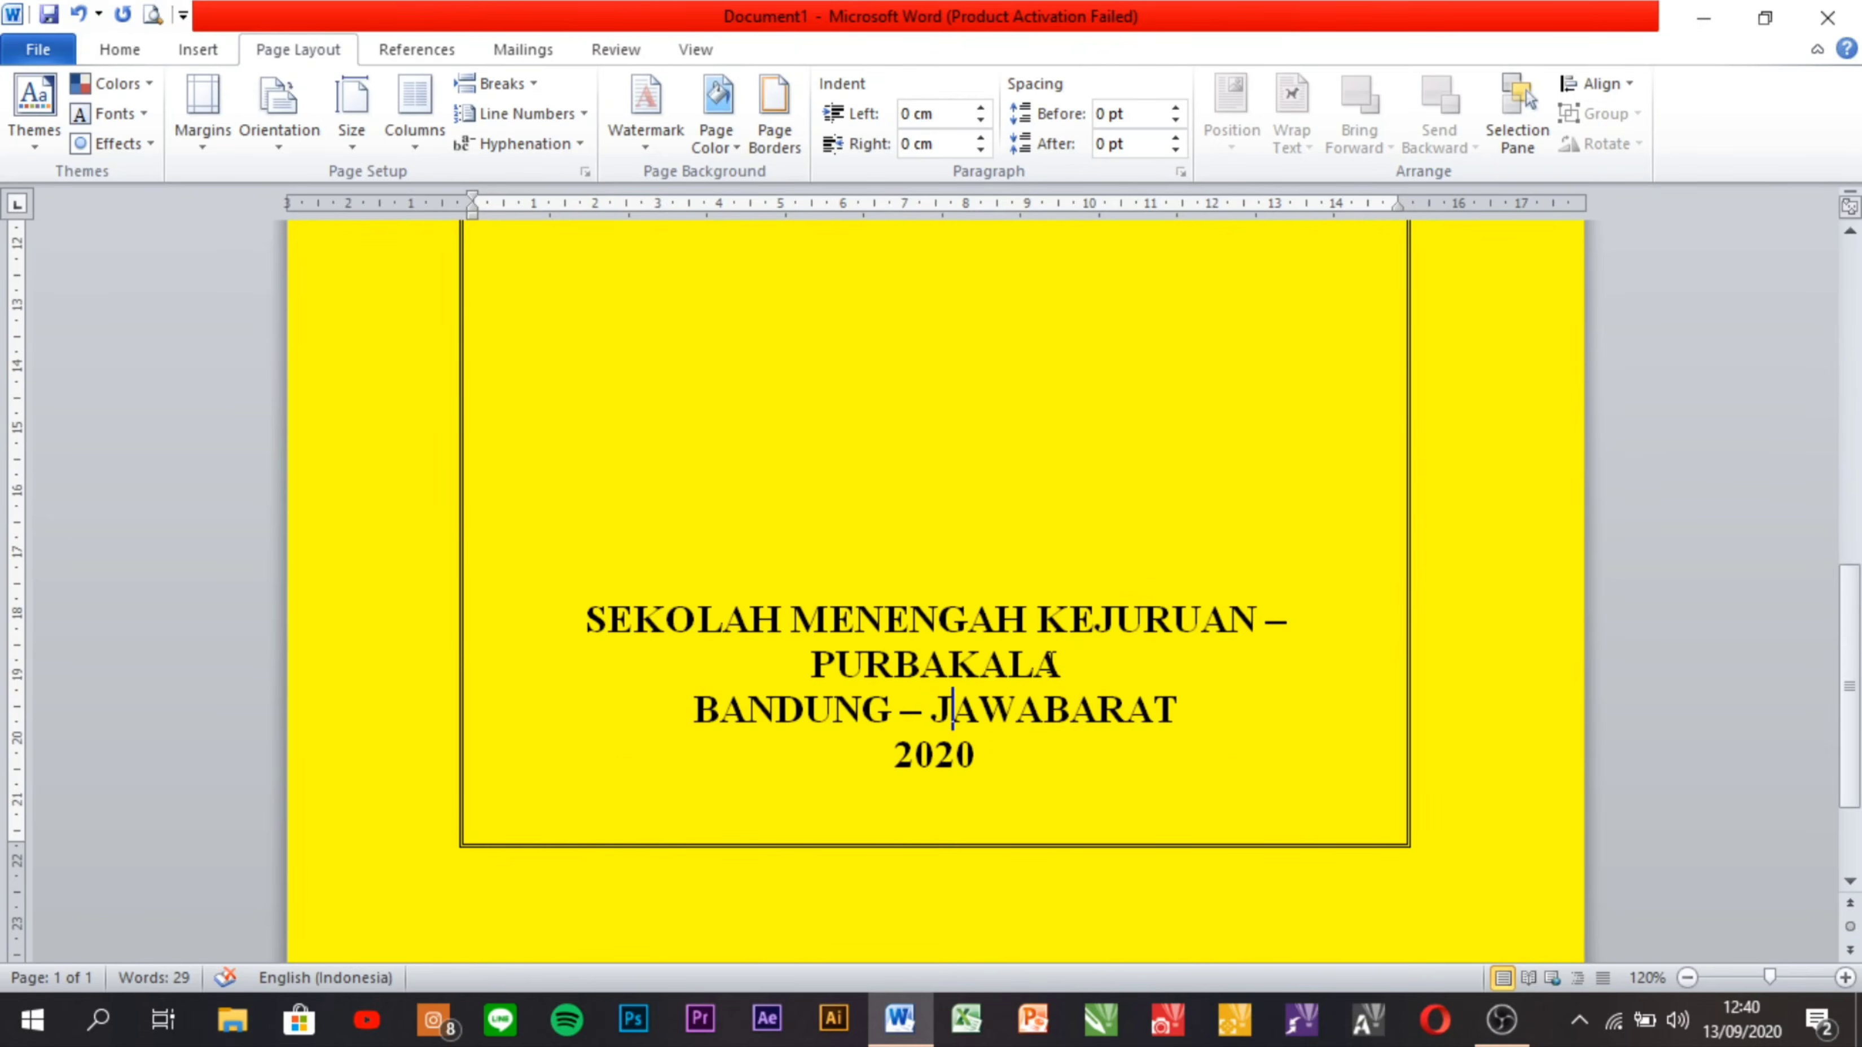
# Change the page border to the small yellow star art at 12 pt width, applied to the whole document.
pyautogui.scroll(6, 1051, 662)
pyautogui.scroll(6, 1051, 662)
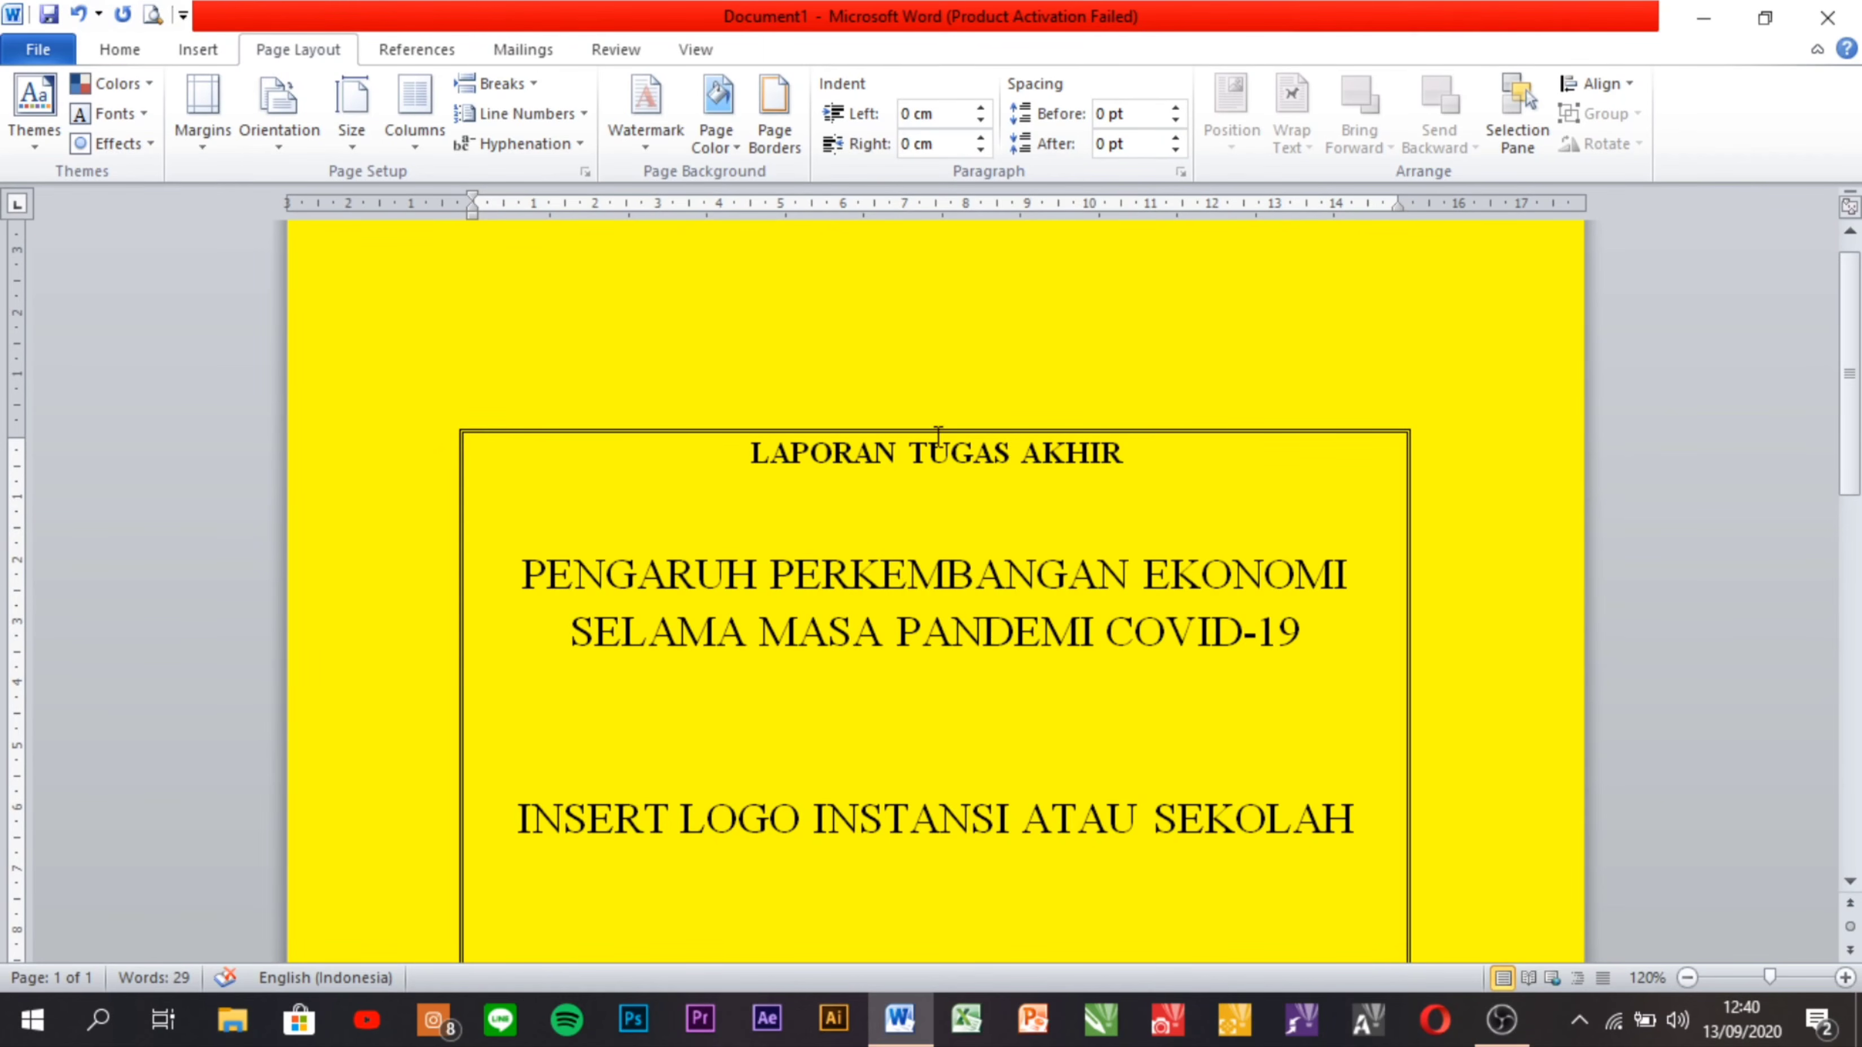
pyautogui.click(773, 134)
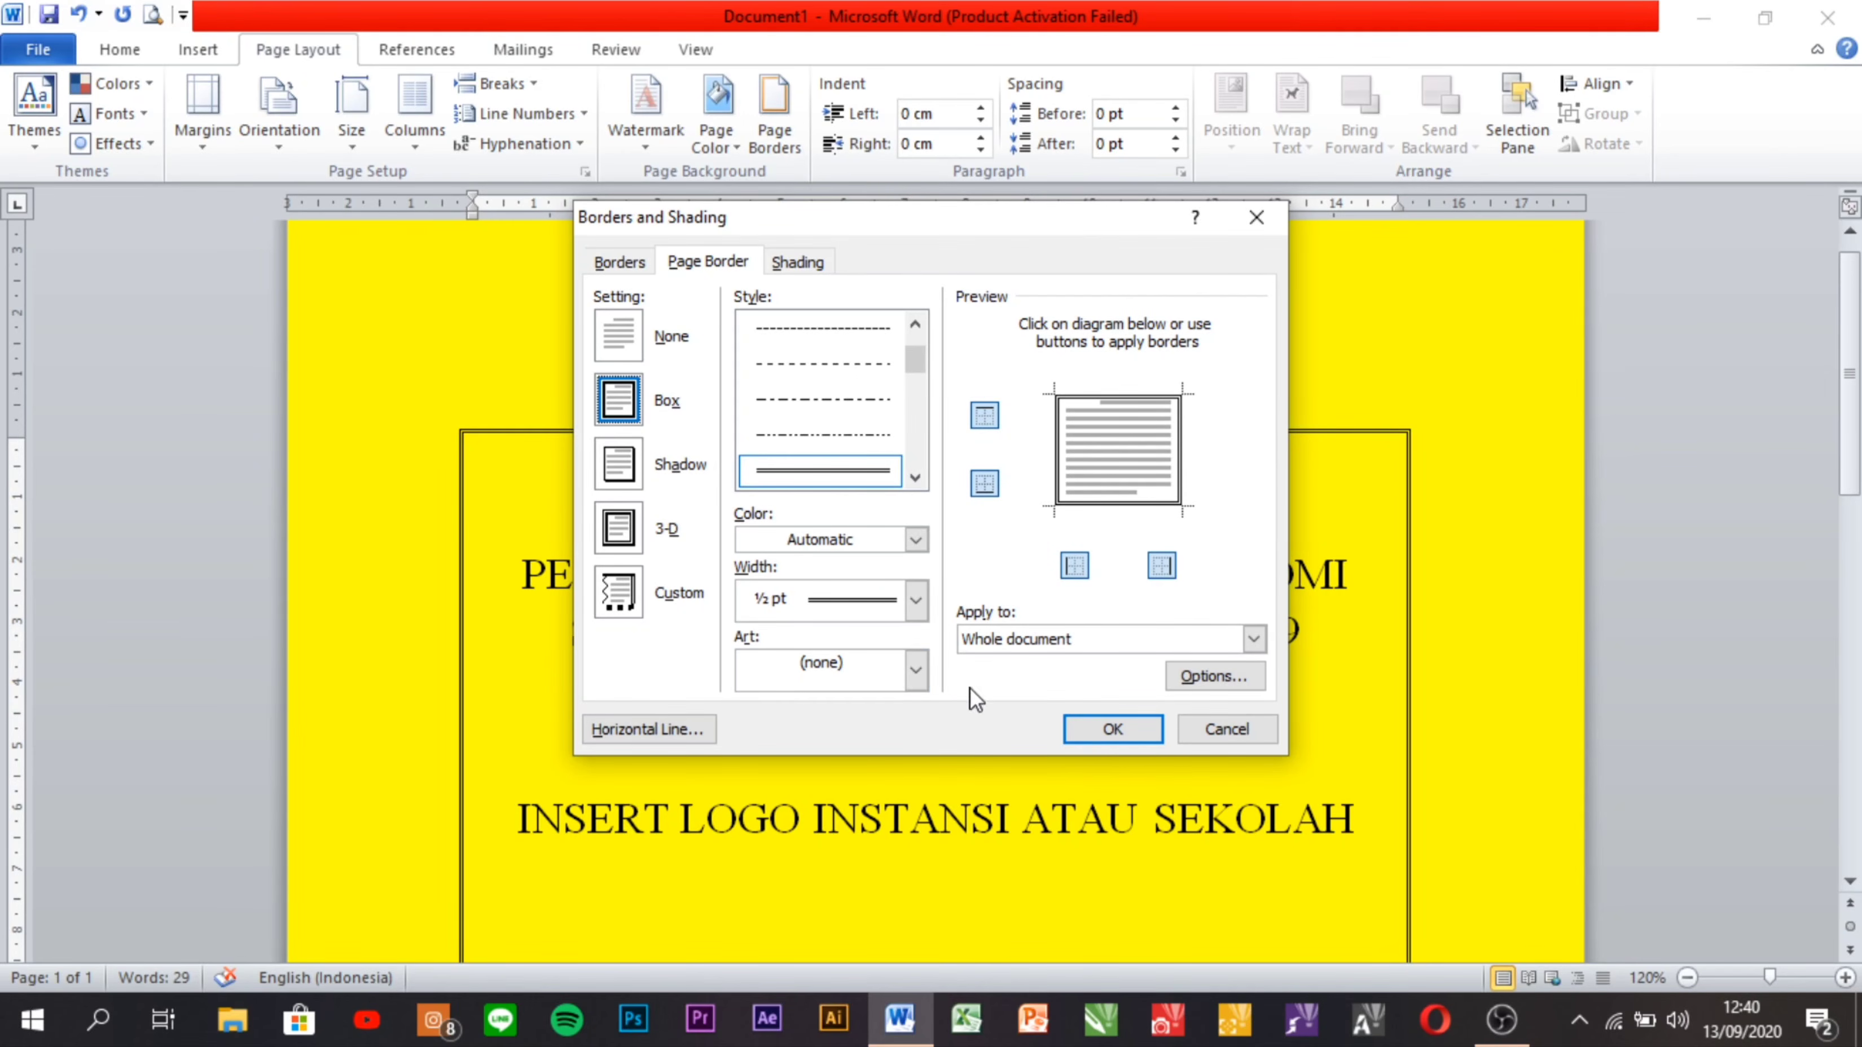
pyautogui.click(916, 678)
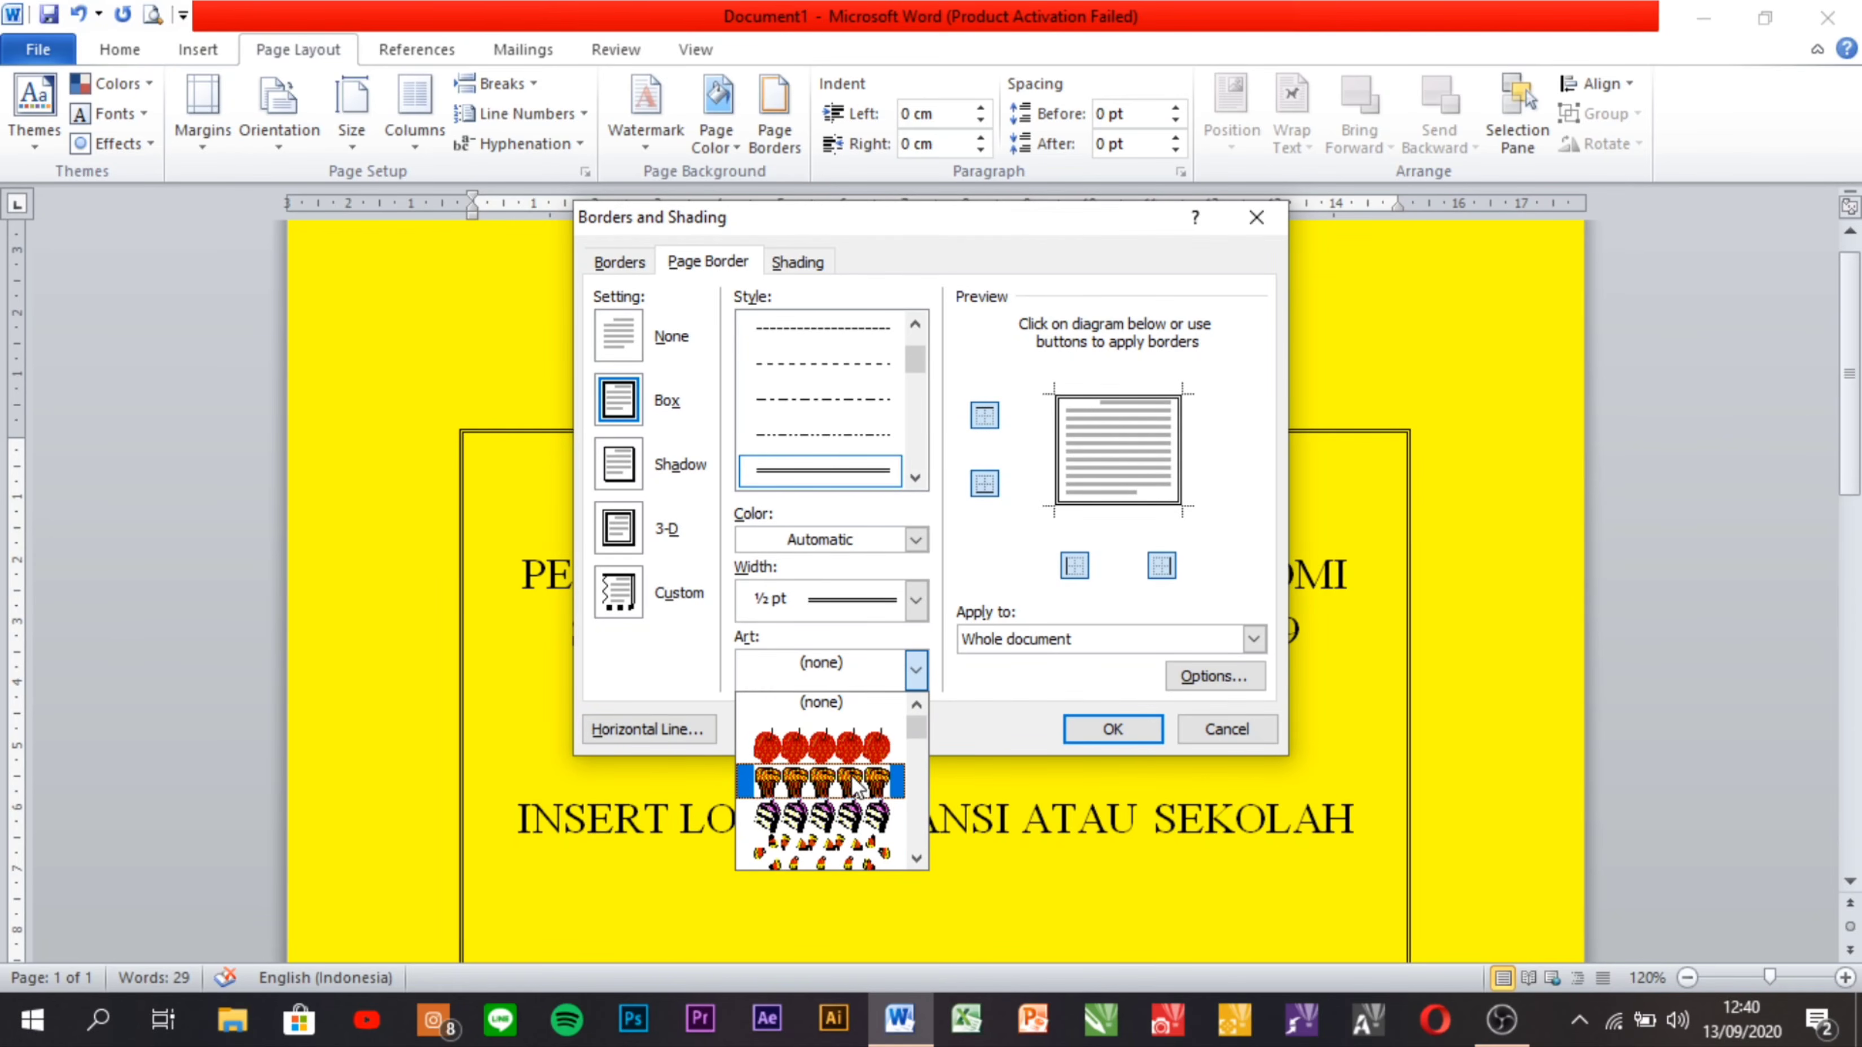
pyautogui.scroll(-2, 854, 785)
pyautogui.scroll(-5, 856, 785)
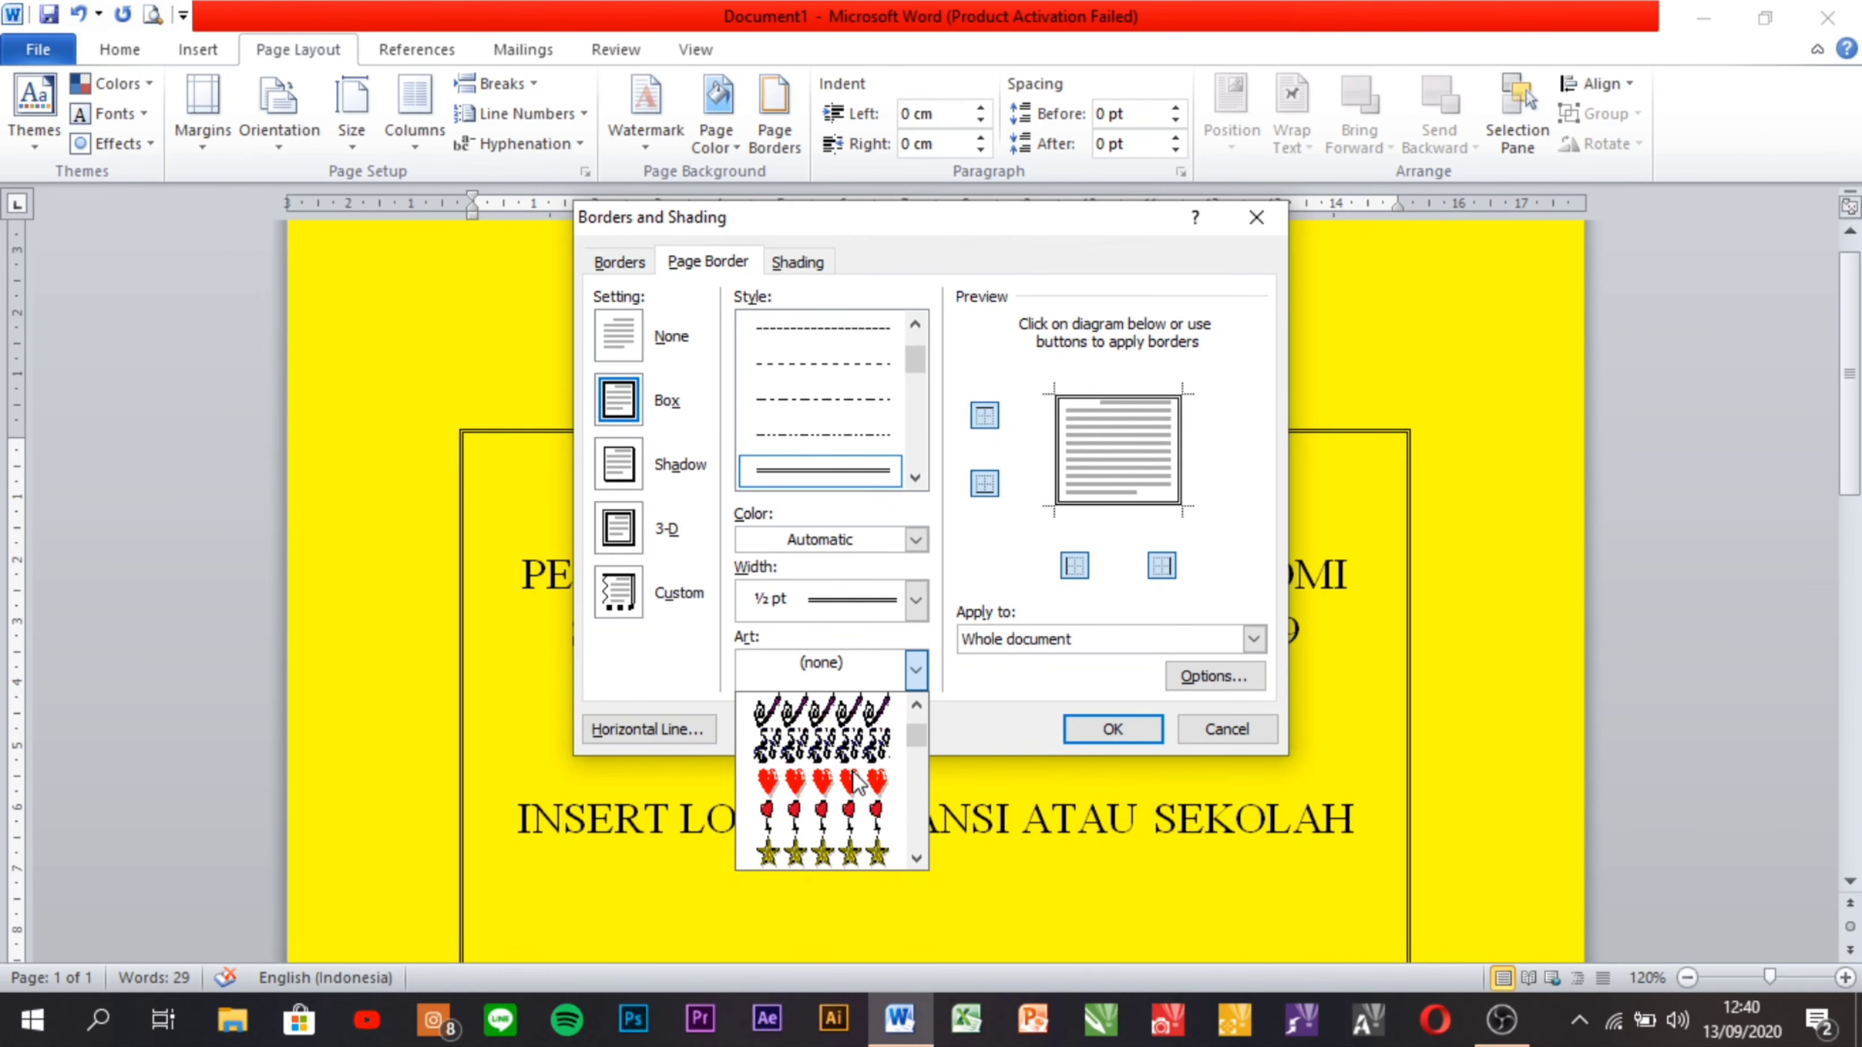
pyautogui.scroll(8, 859, 781)
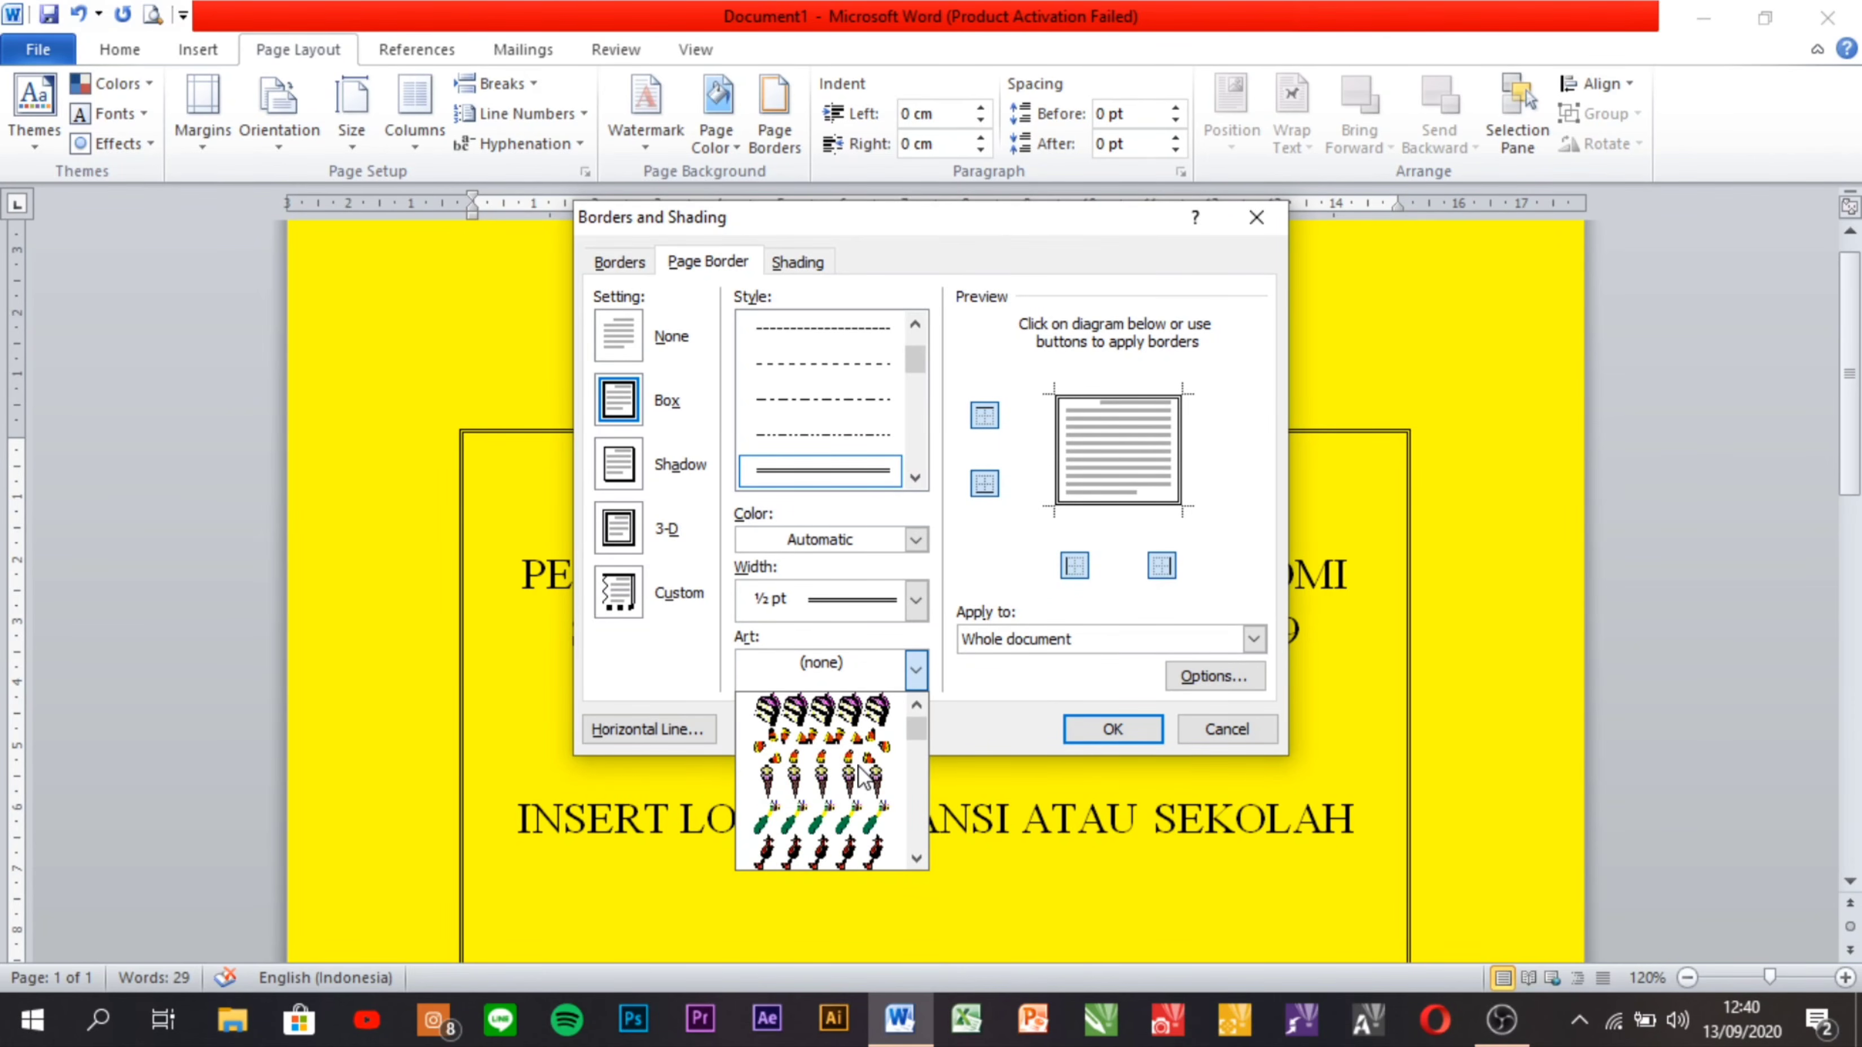
pyautogui.scroll(-3, 858, 766)
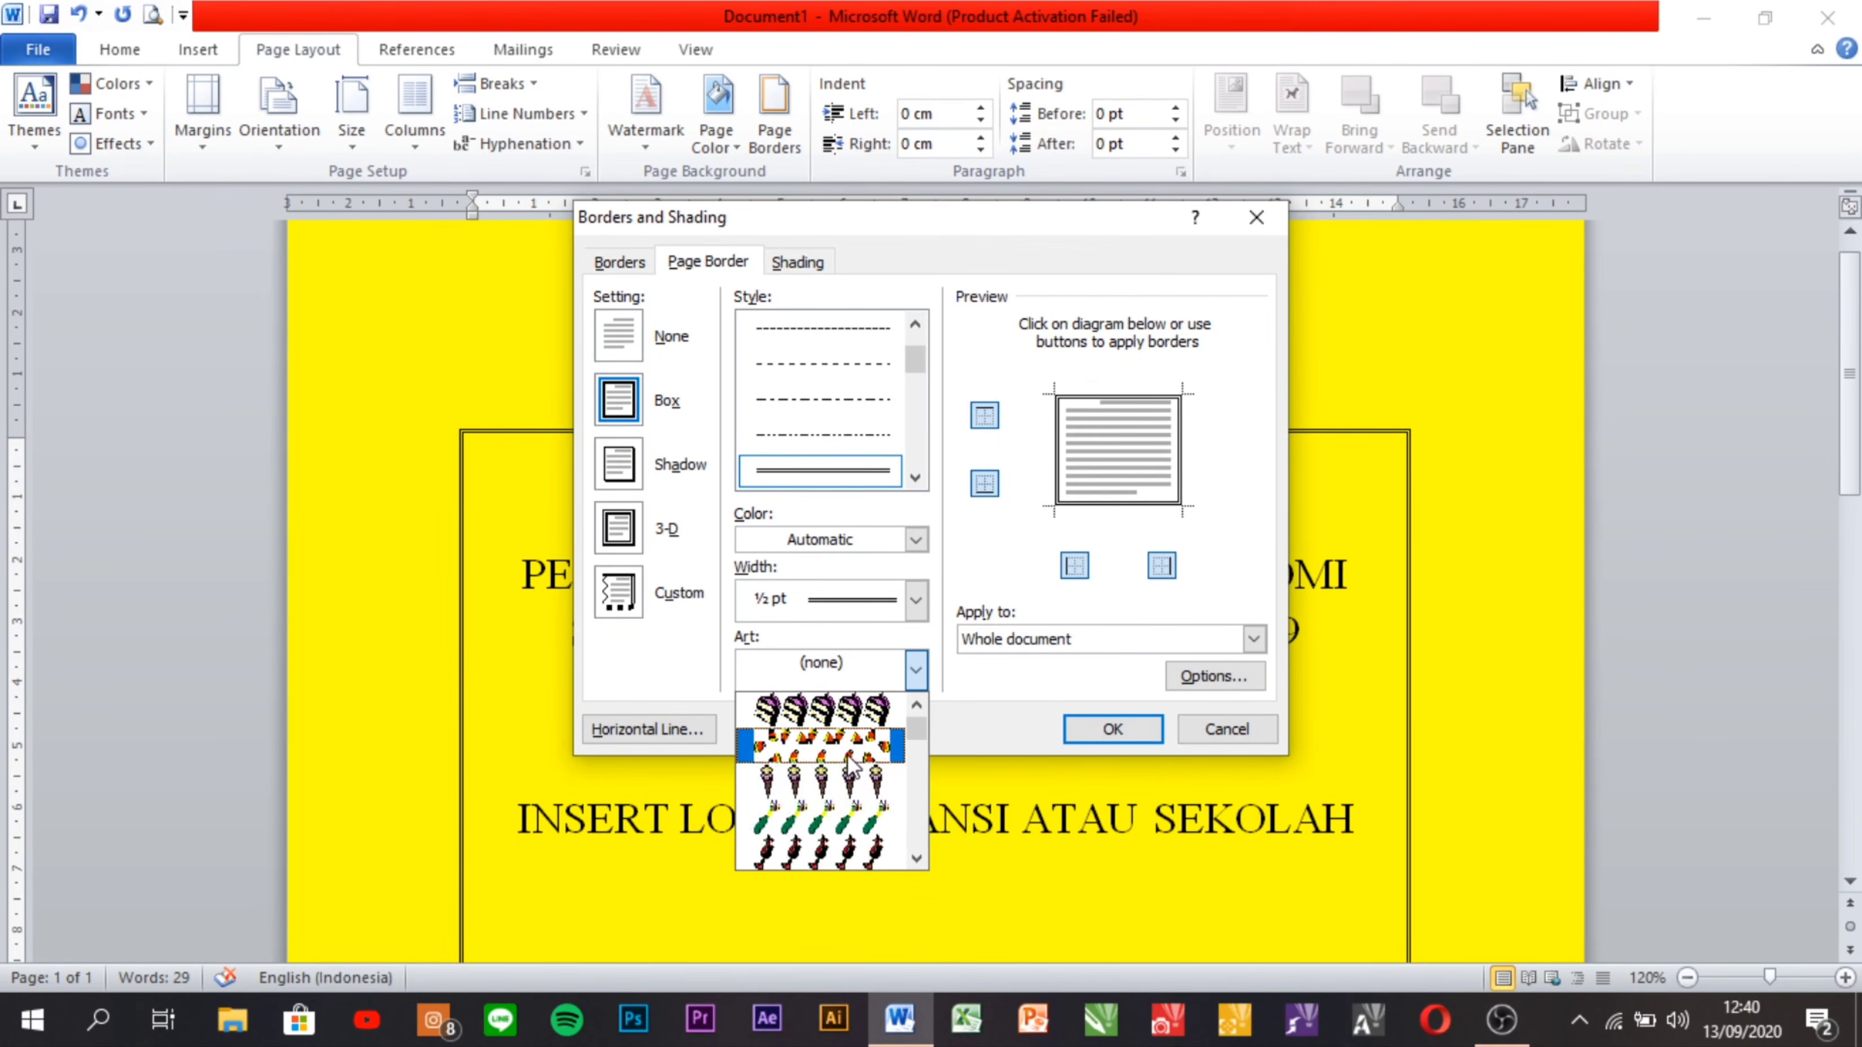
pyautogui.scroll(-4, 853, 766)
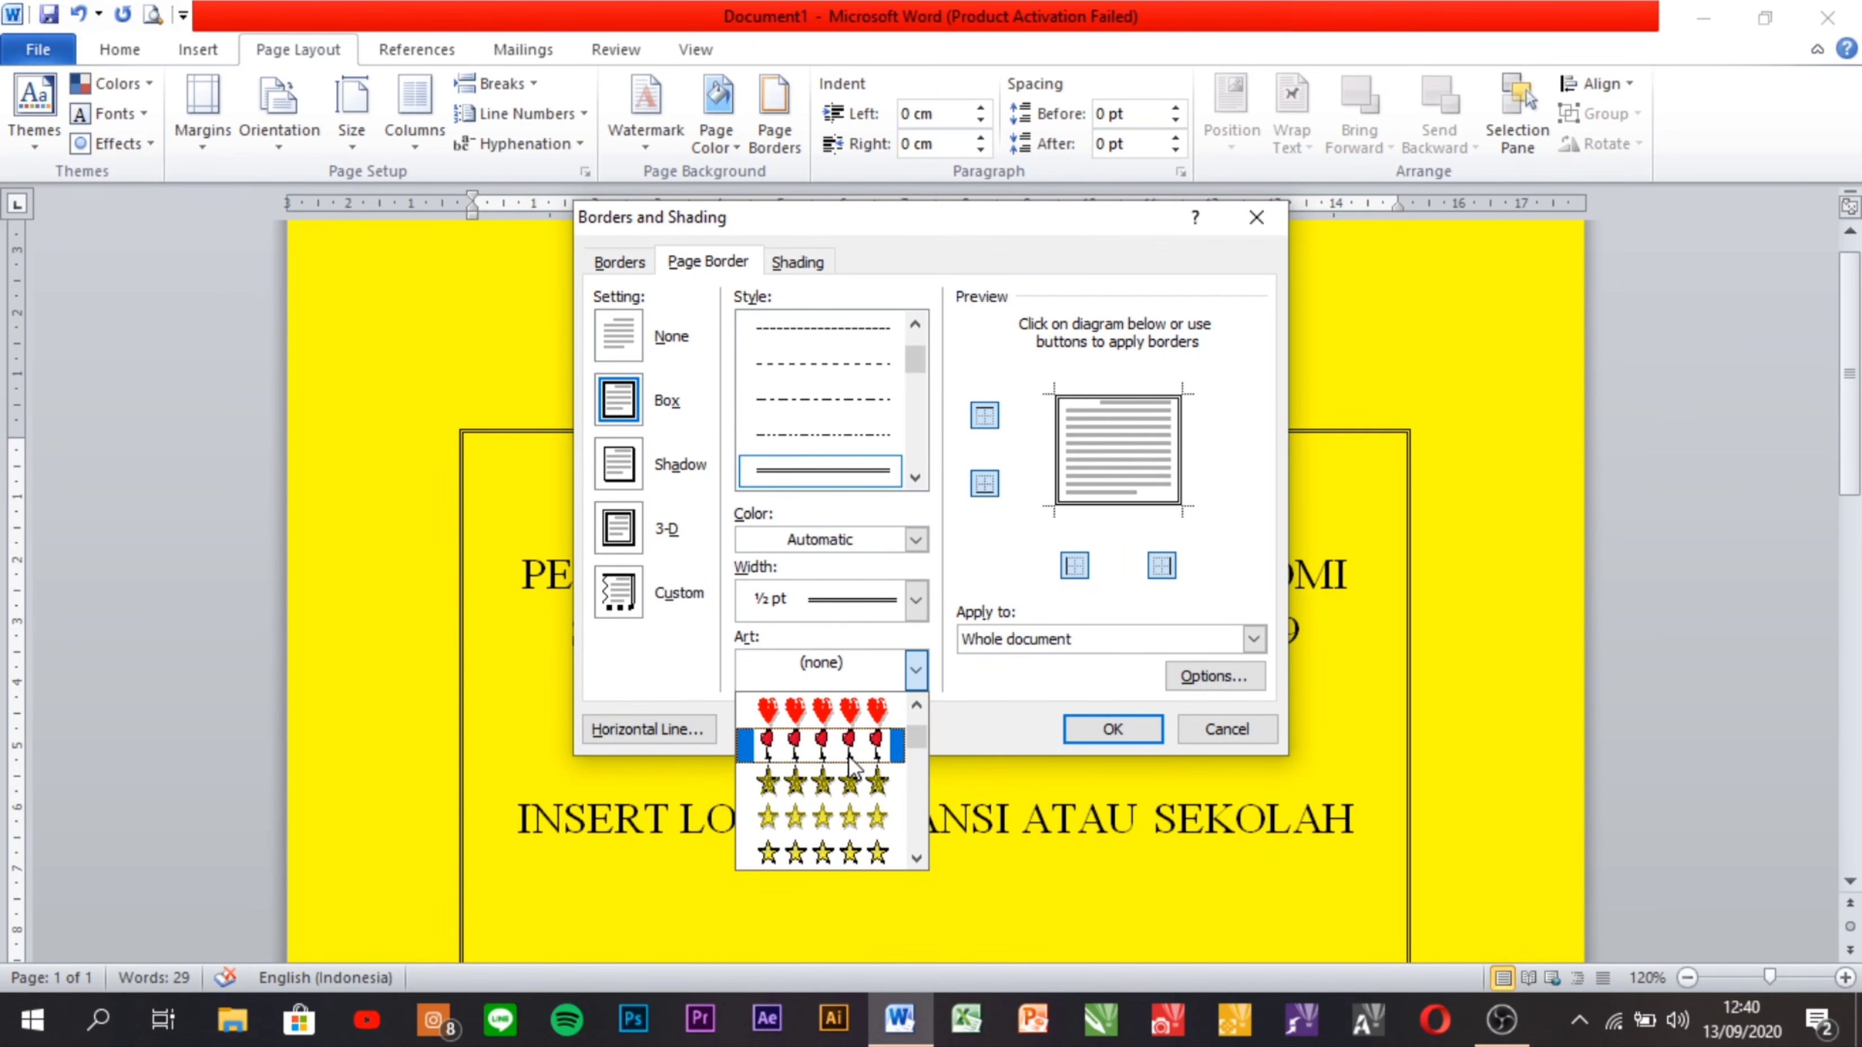
pyautogui.click(825, 814)
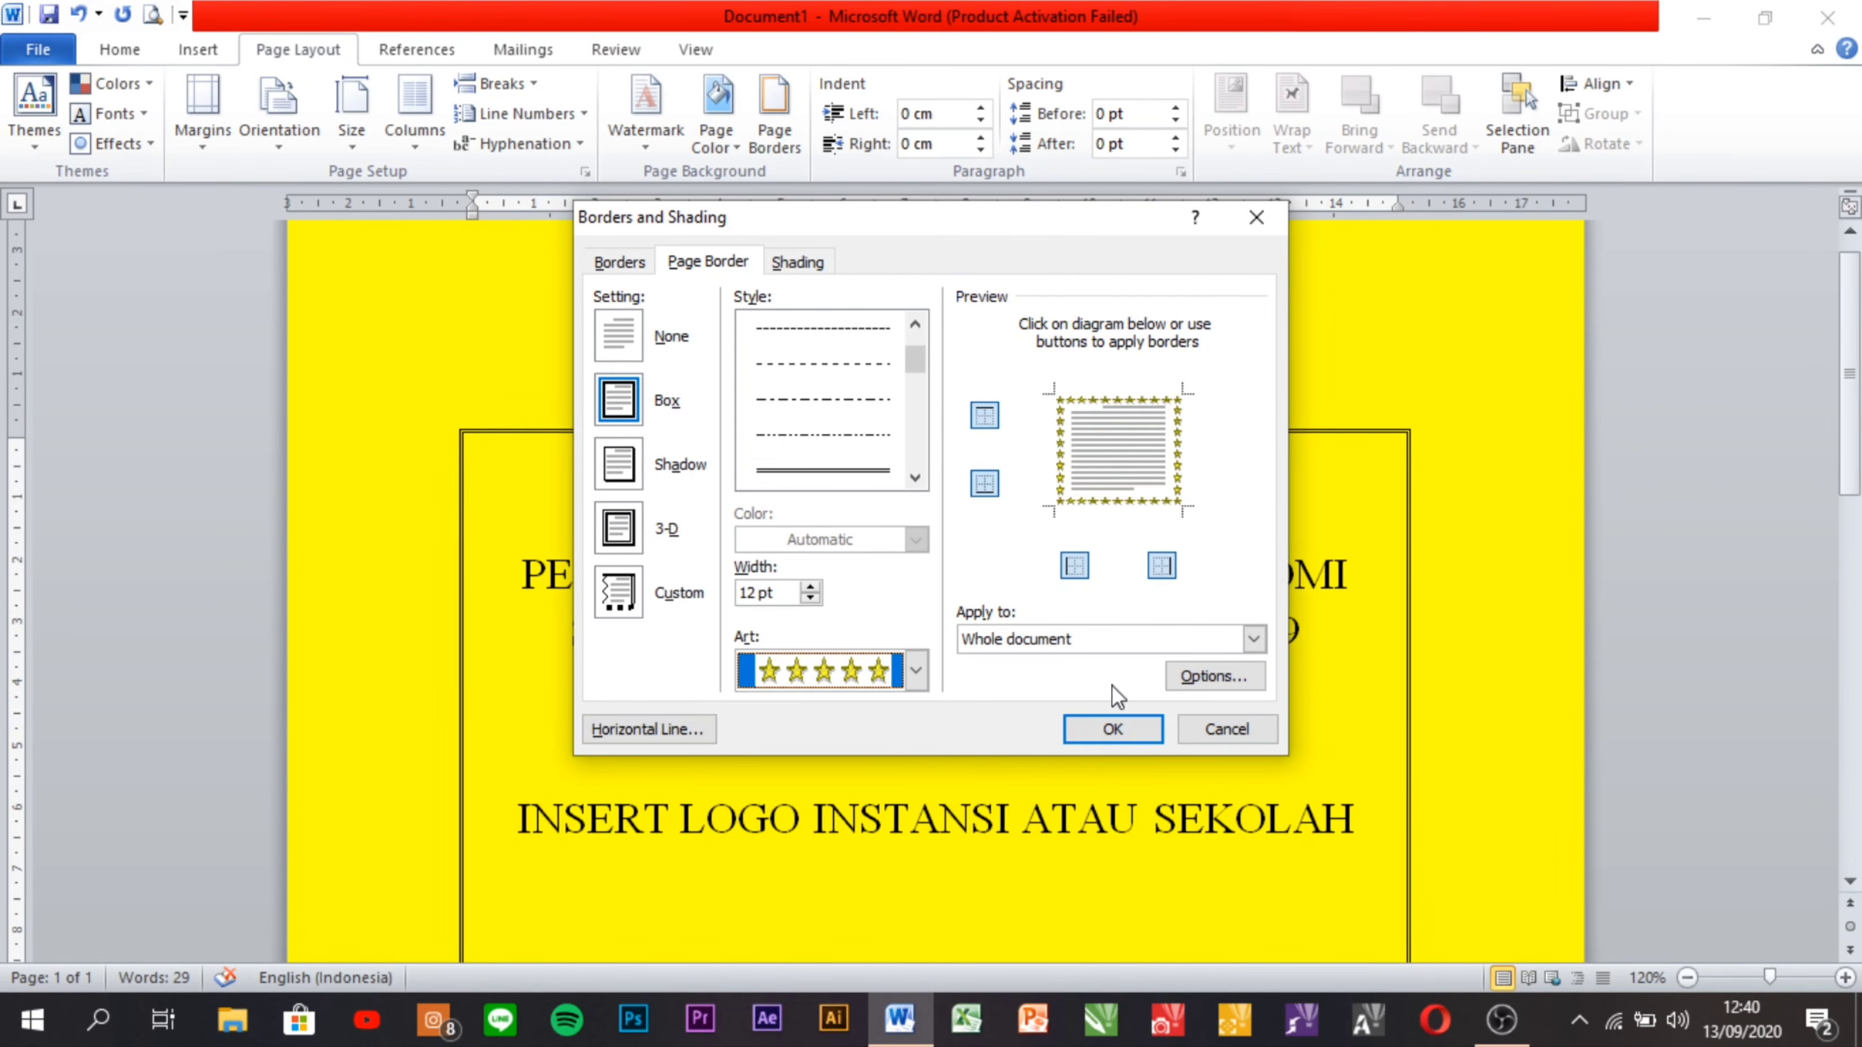
pyautogui.click(1112, 729)
# Examine the whole cover page, checking the star border around the text from the report title down to the school name and year.
pyautogui.scroll(-8, 1088, 723)
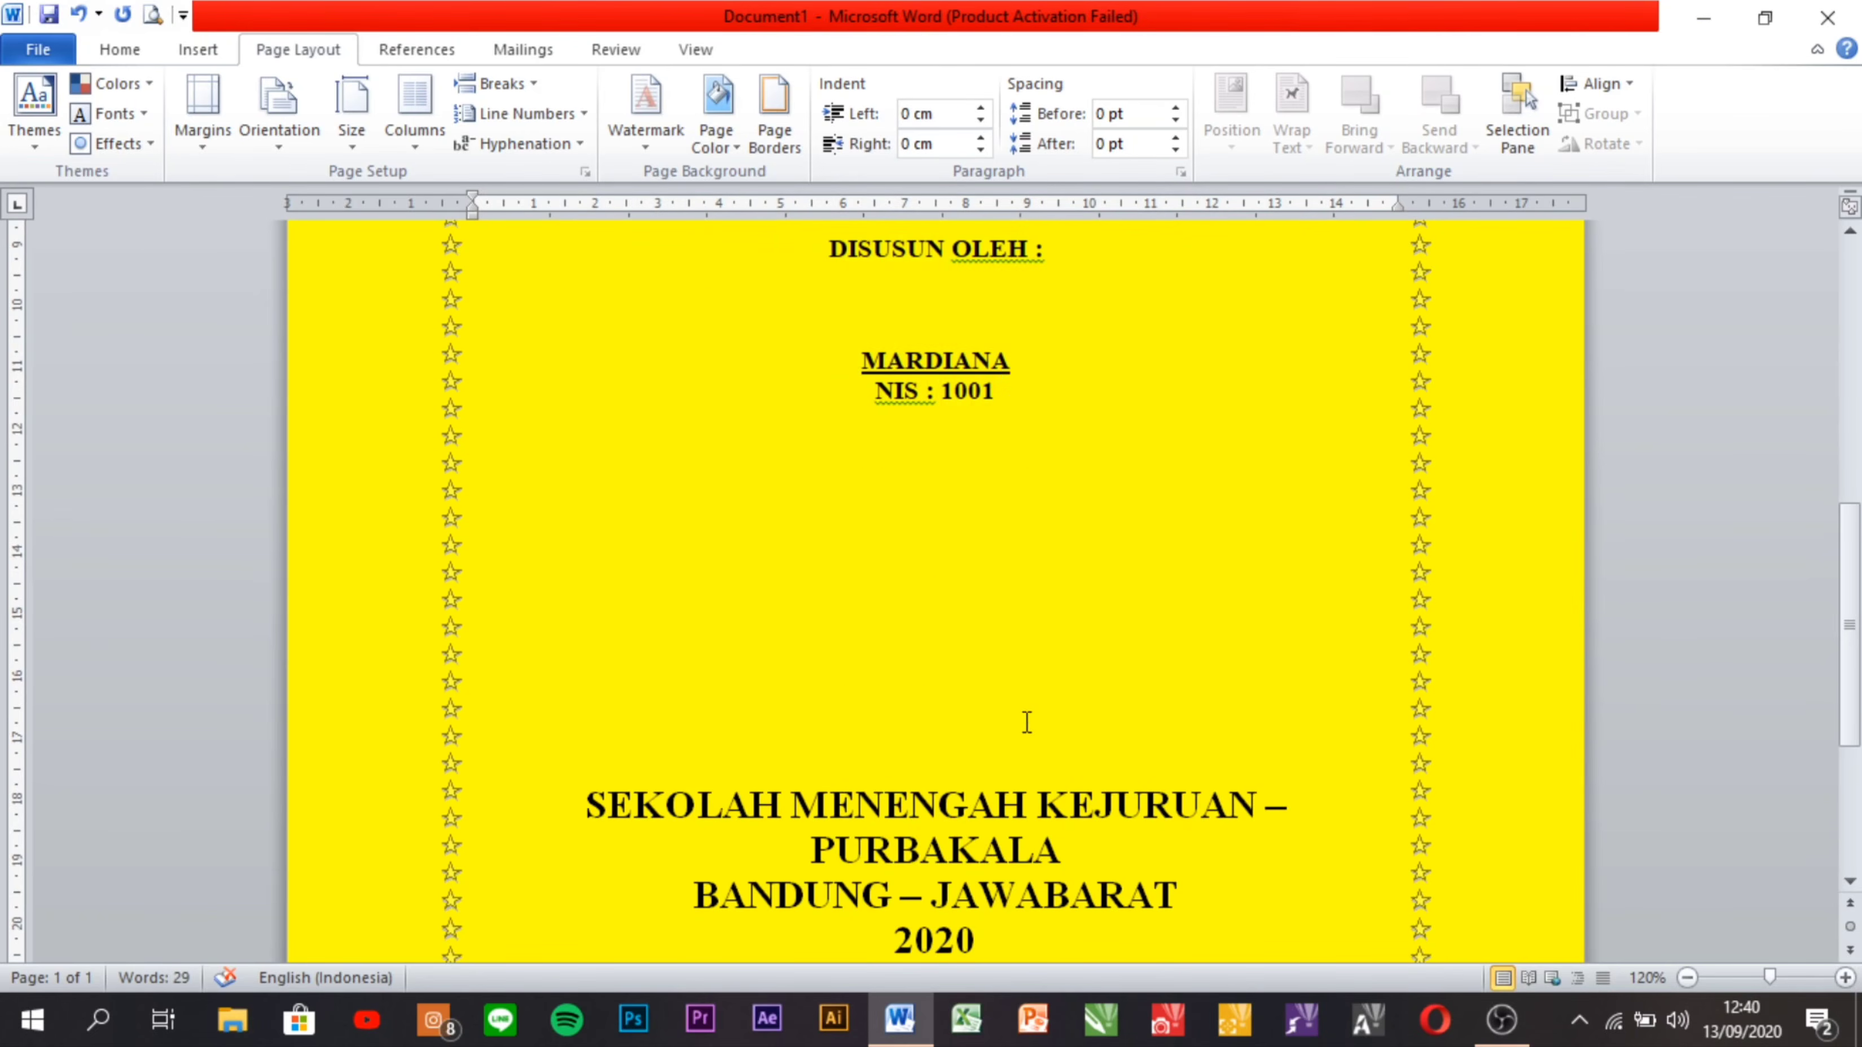
pyautogui.scroll(5, 1026, 722)
pyautogui.scroll(3, 1025, 719)
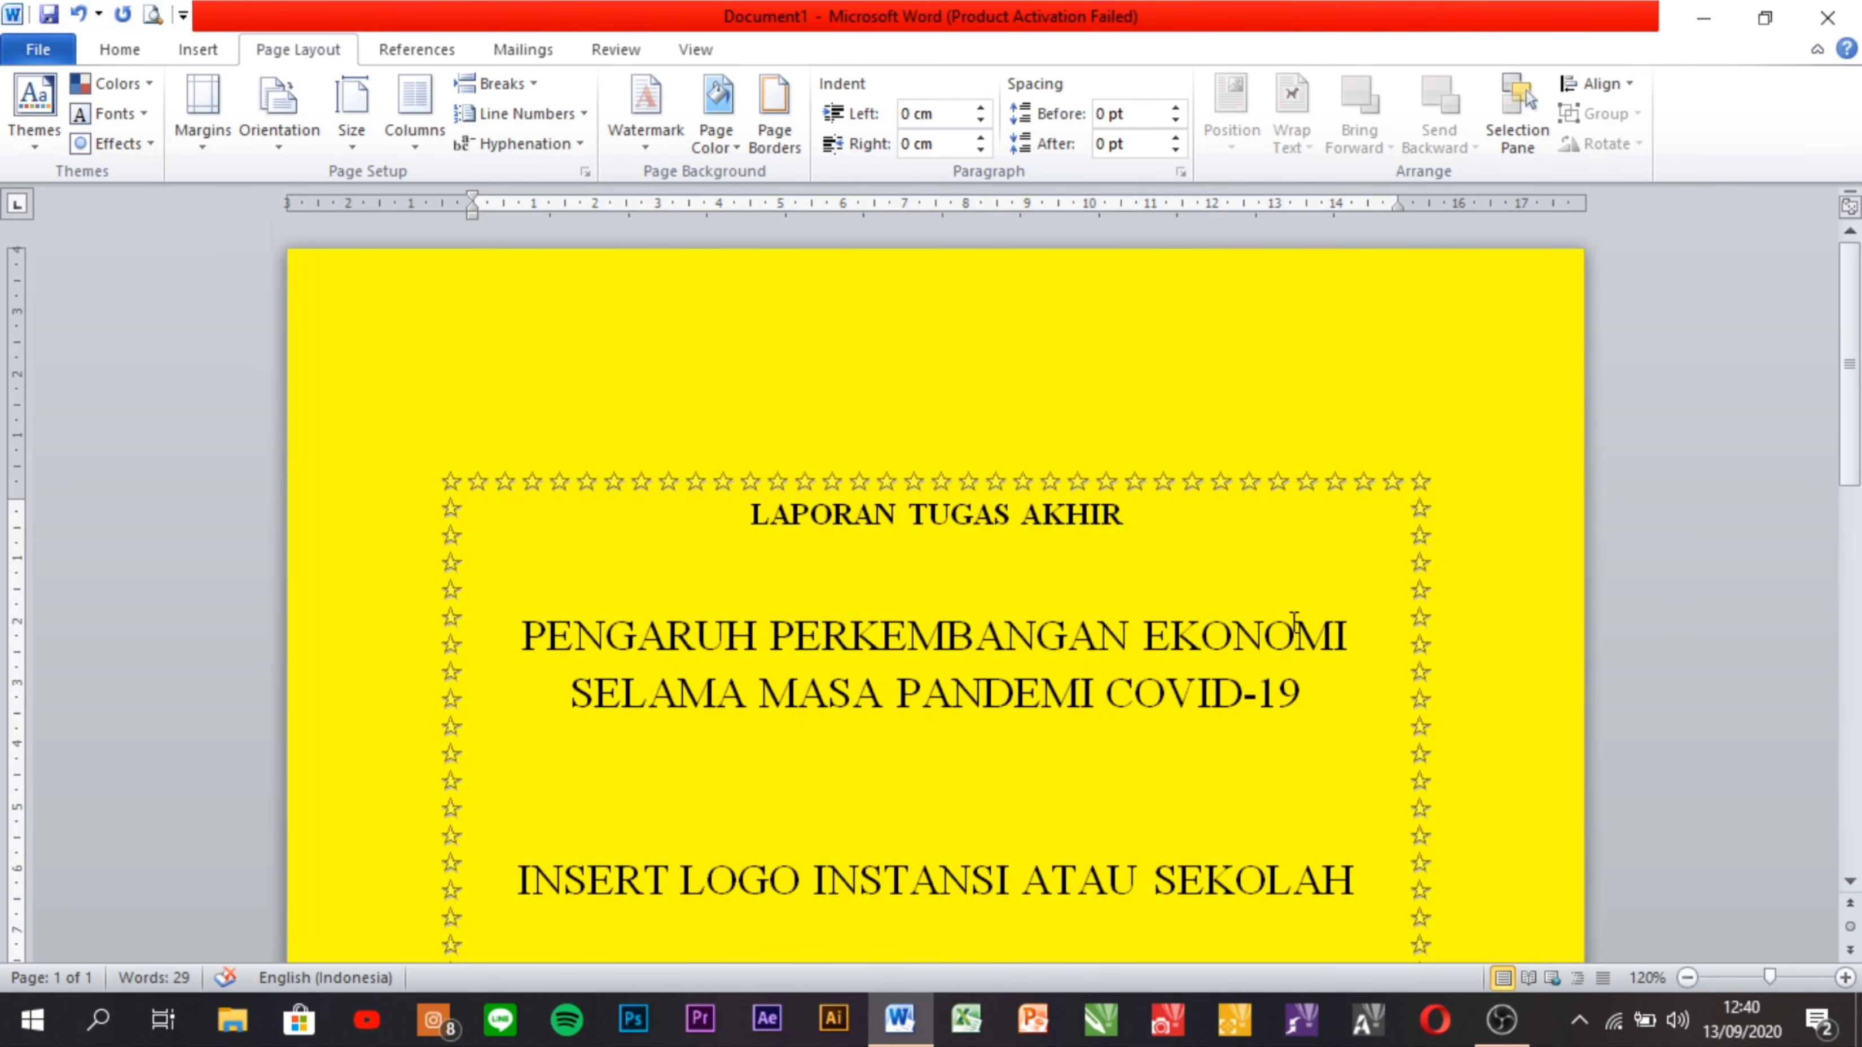
pyautogui.scroll(-10, 1297, 594)
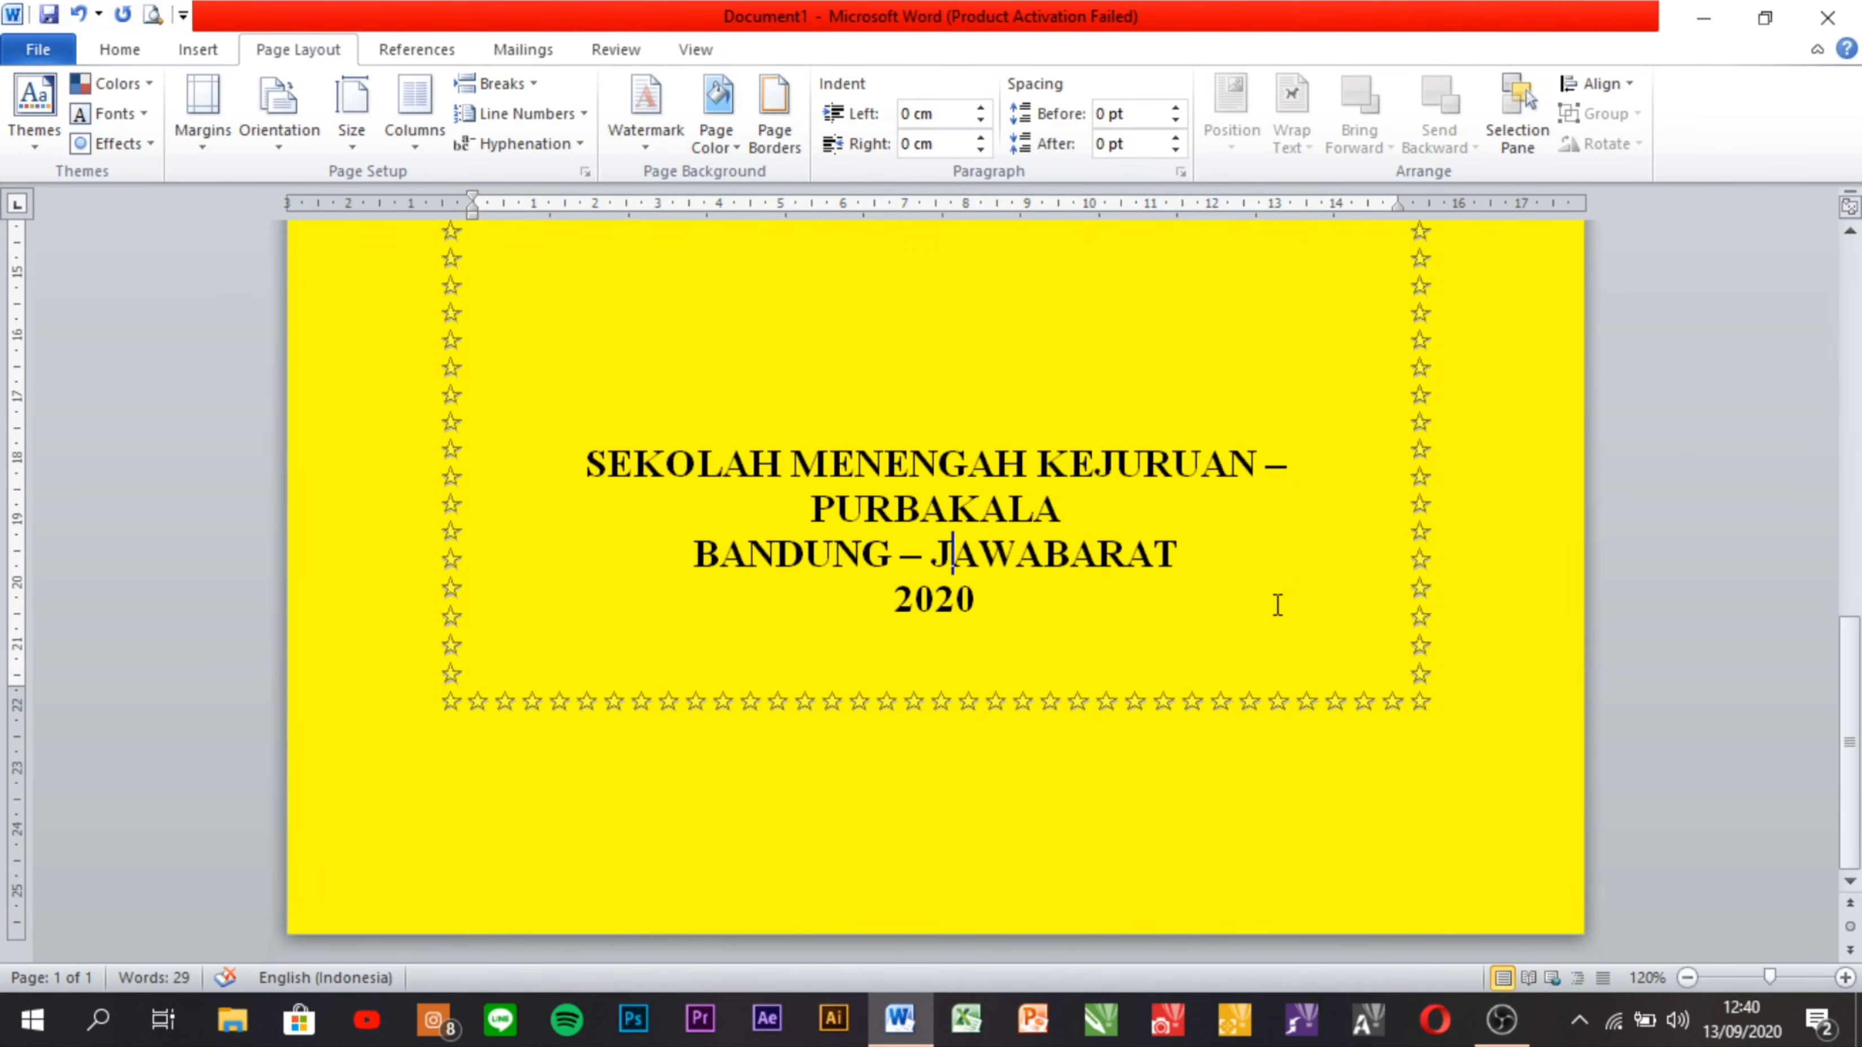
pyautogui.scroll(12, 1277, 604)
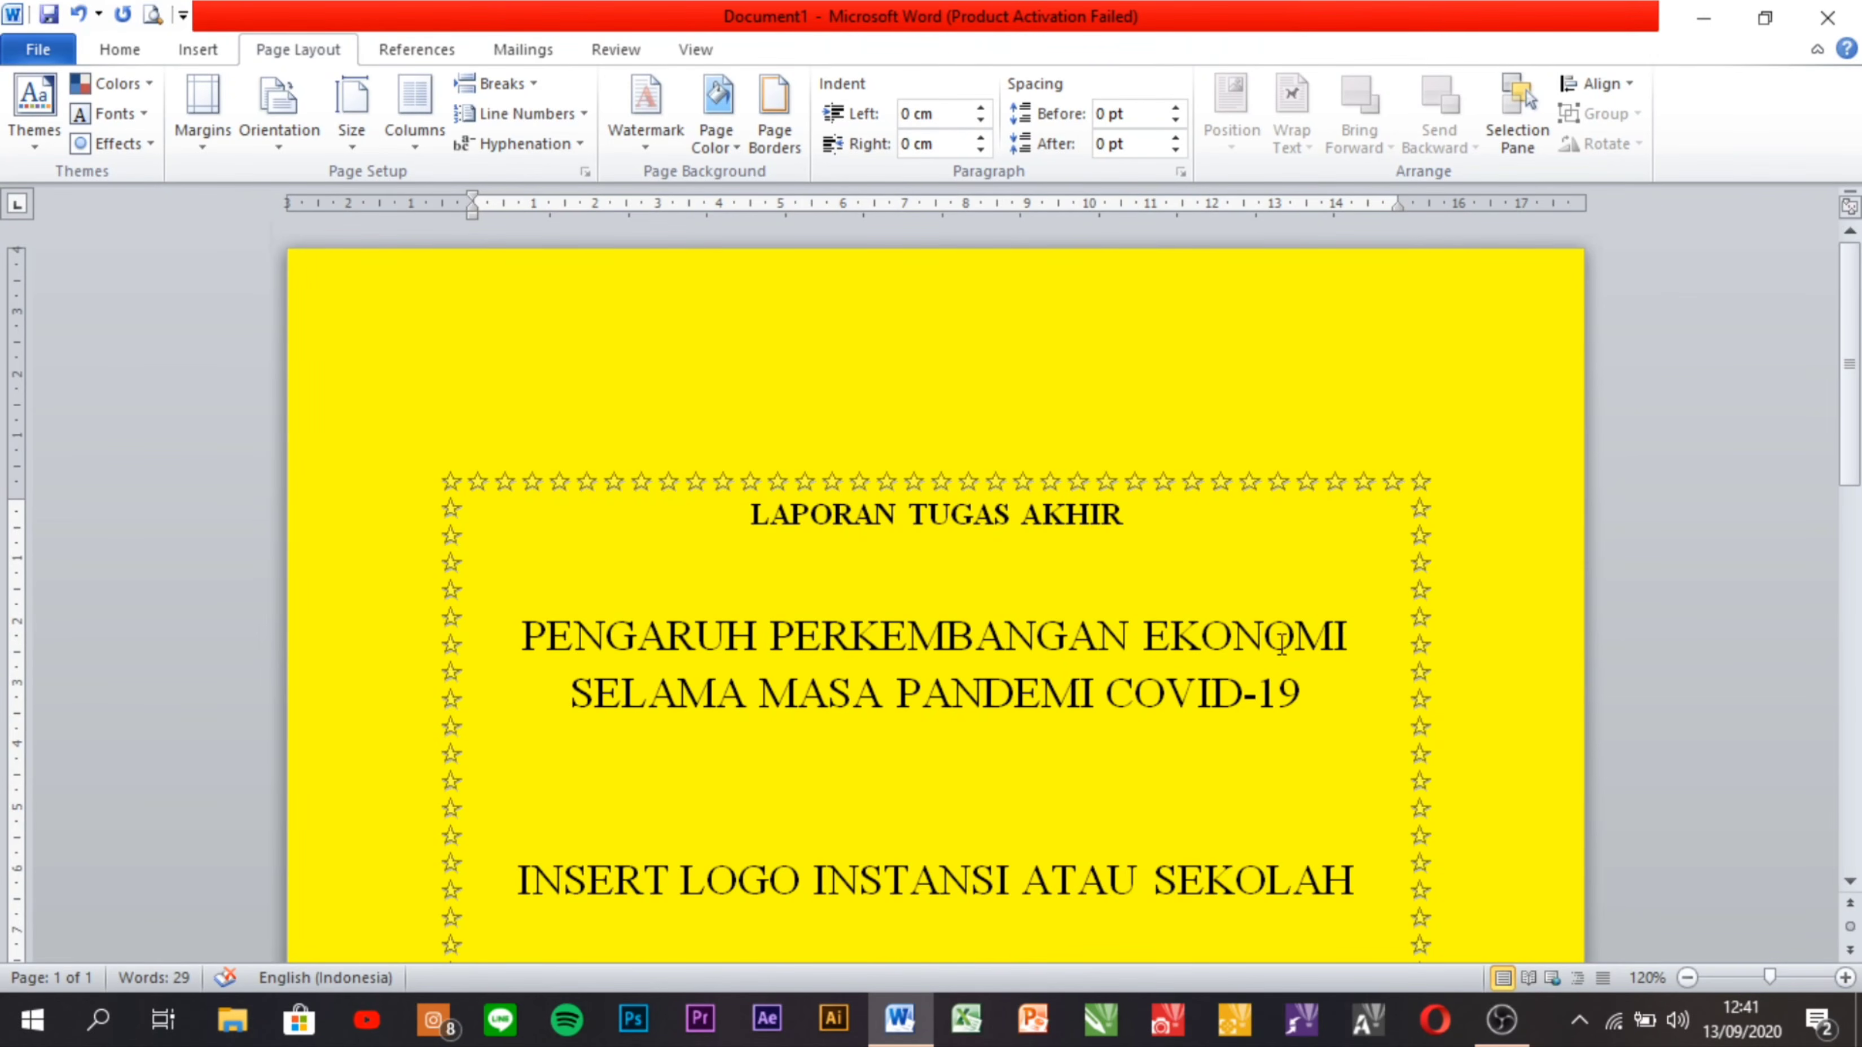
pyautogui.scroll(-10, 1281, 641)
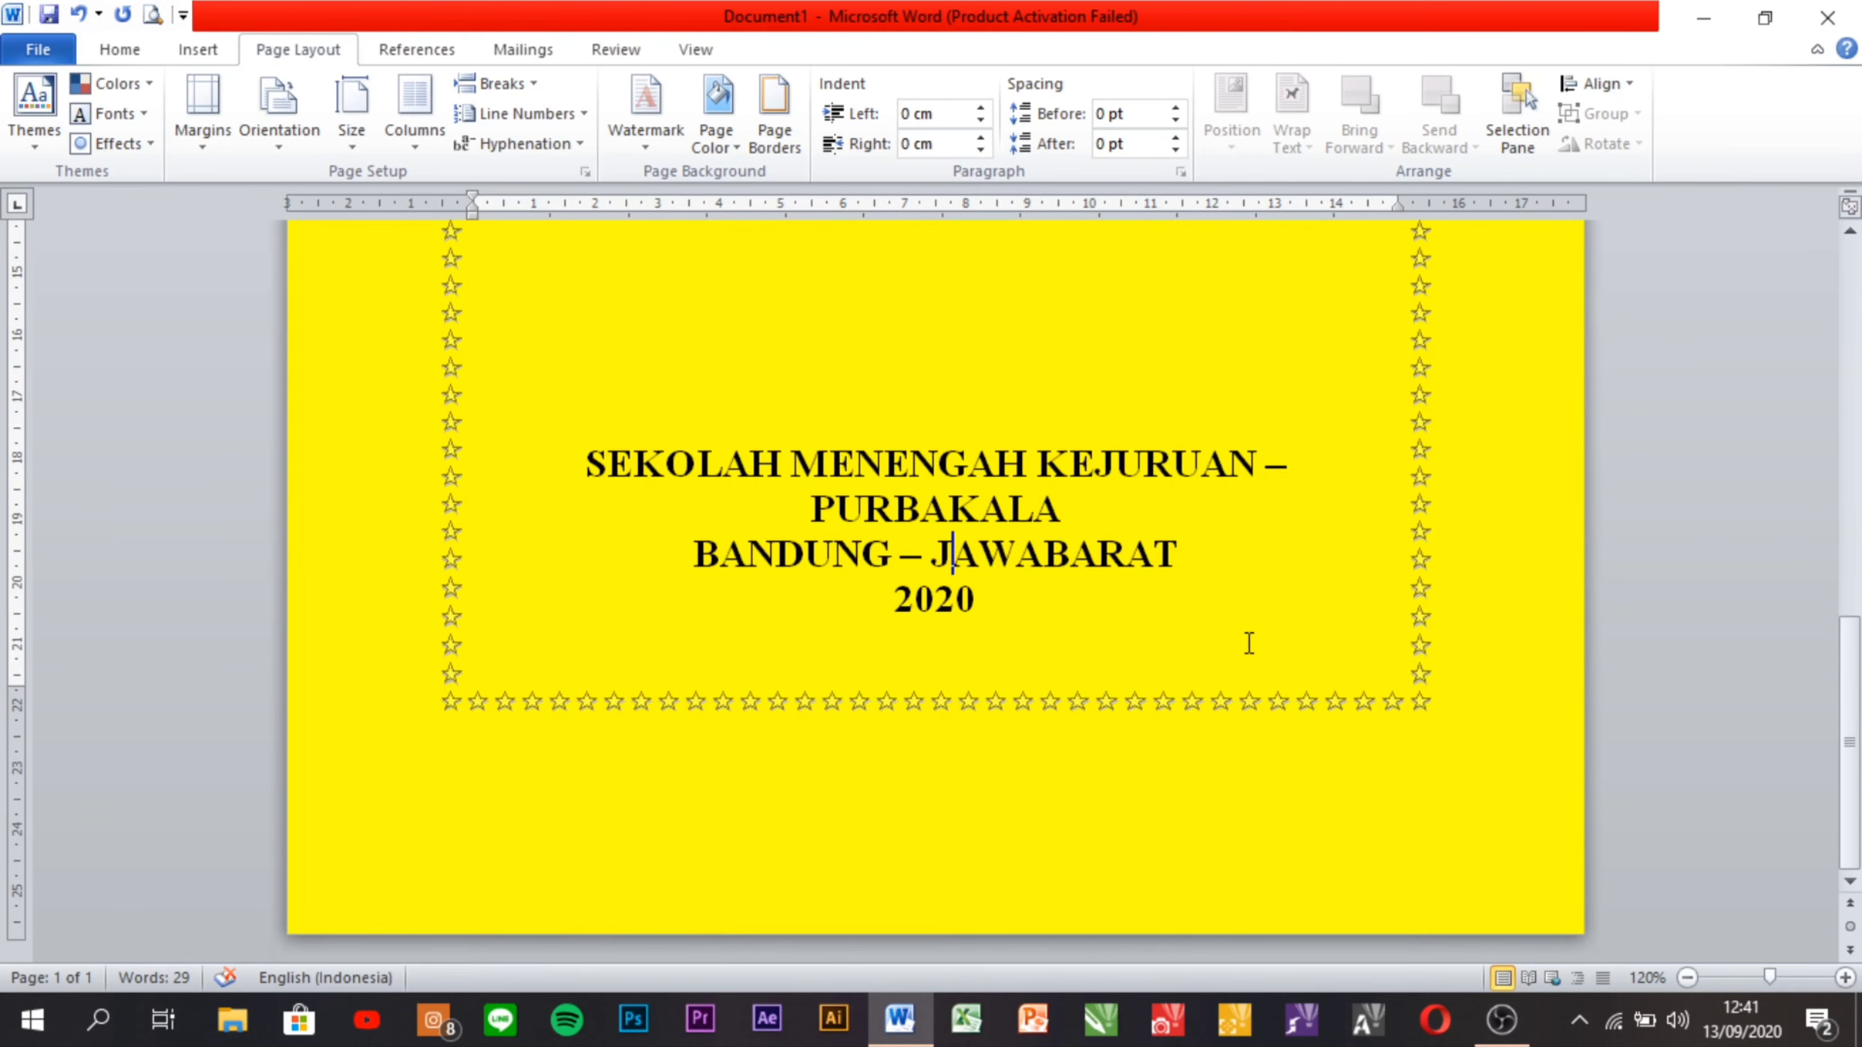
pyautogui.scroll(10, 1249, 643)
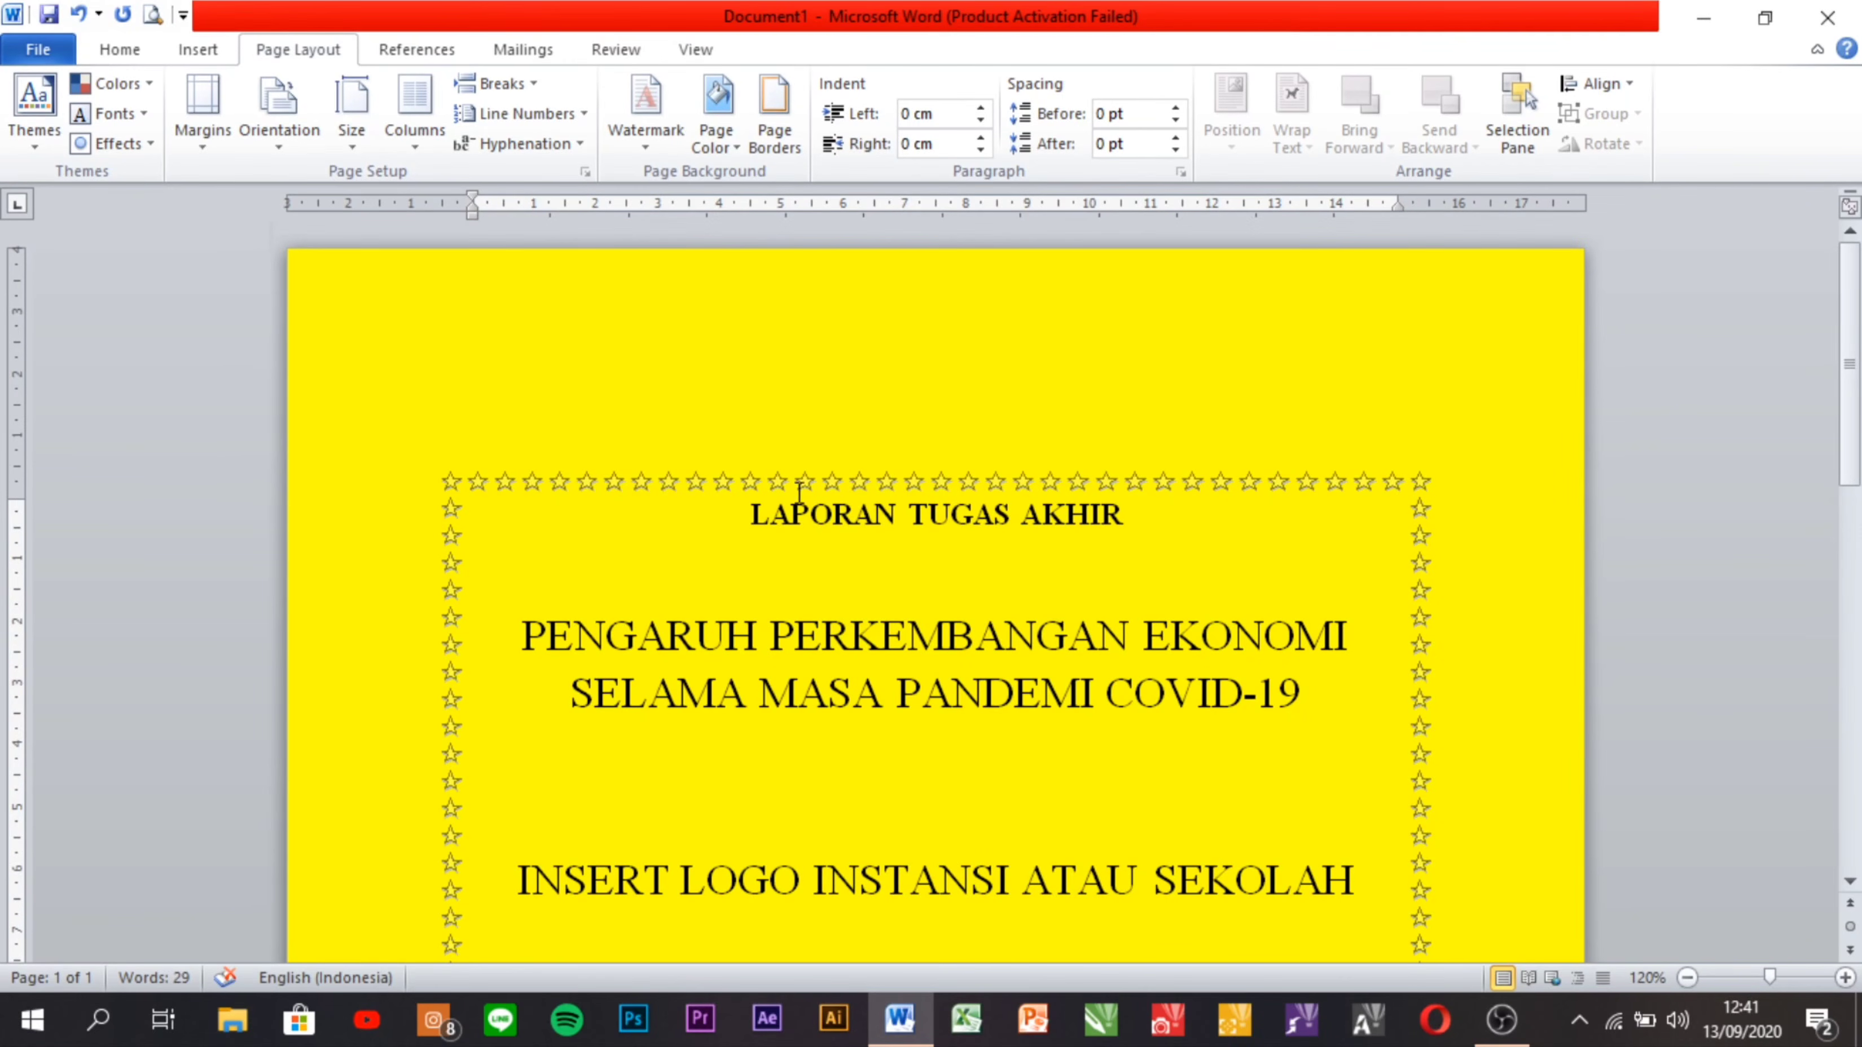
pyautogui.scroll(-3, 799, 492)
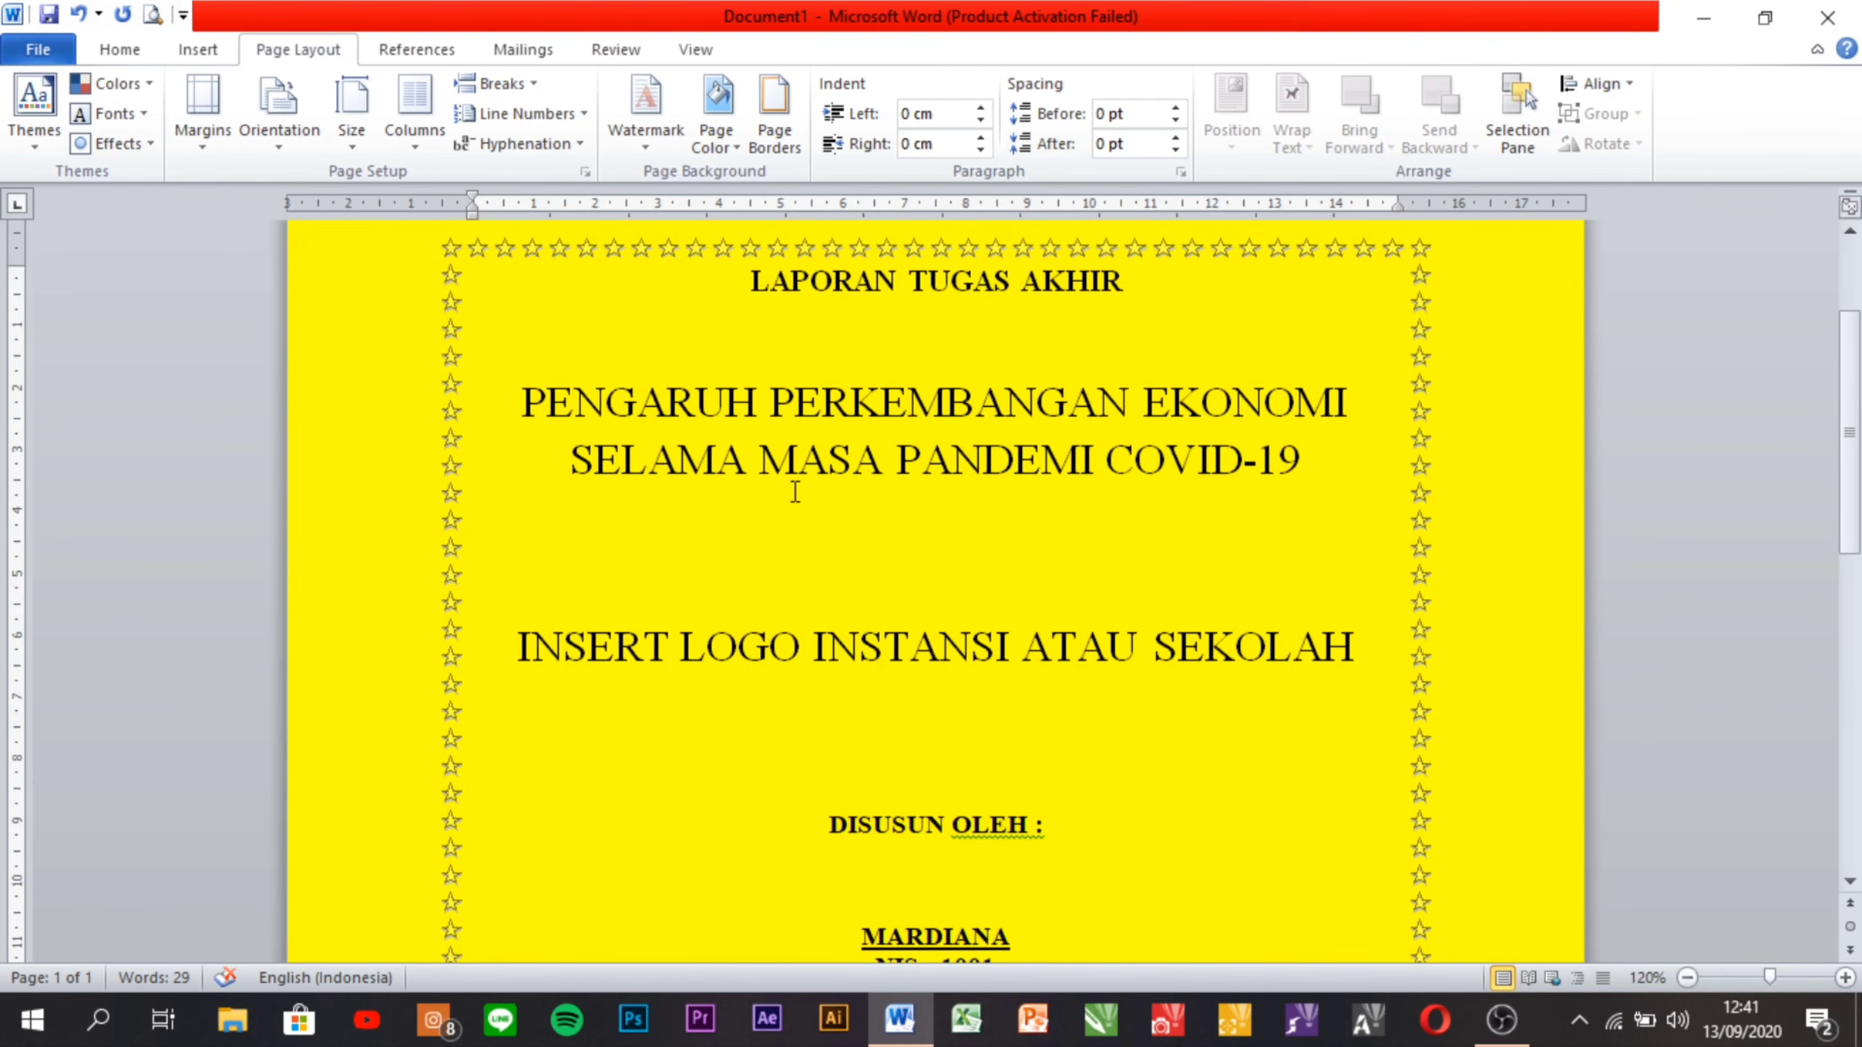
pyautogui.scroll(-14, 795, 492)
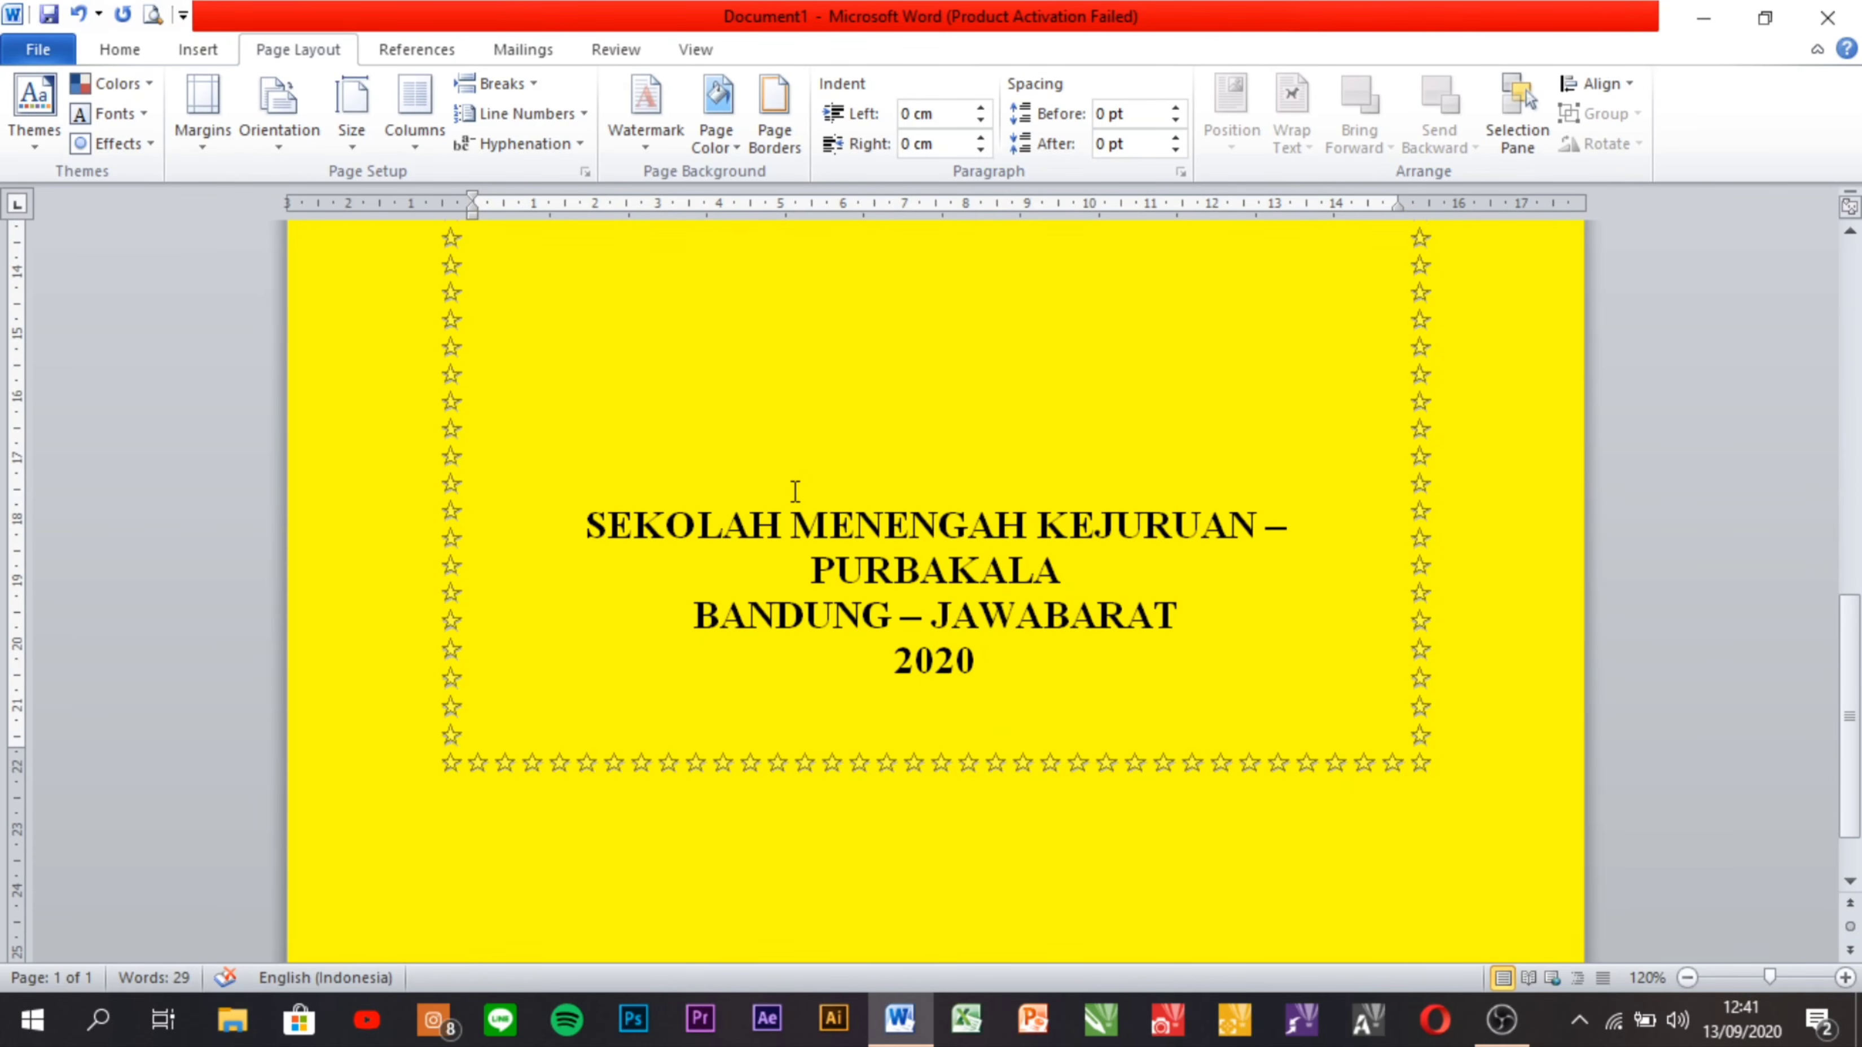
pyautogui.scroll(12, 795, 491)
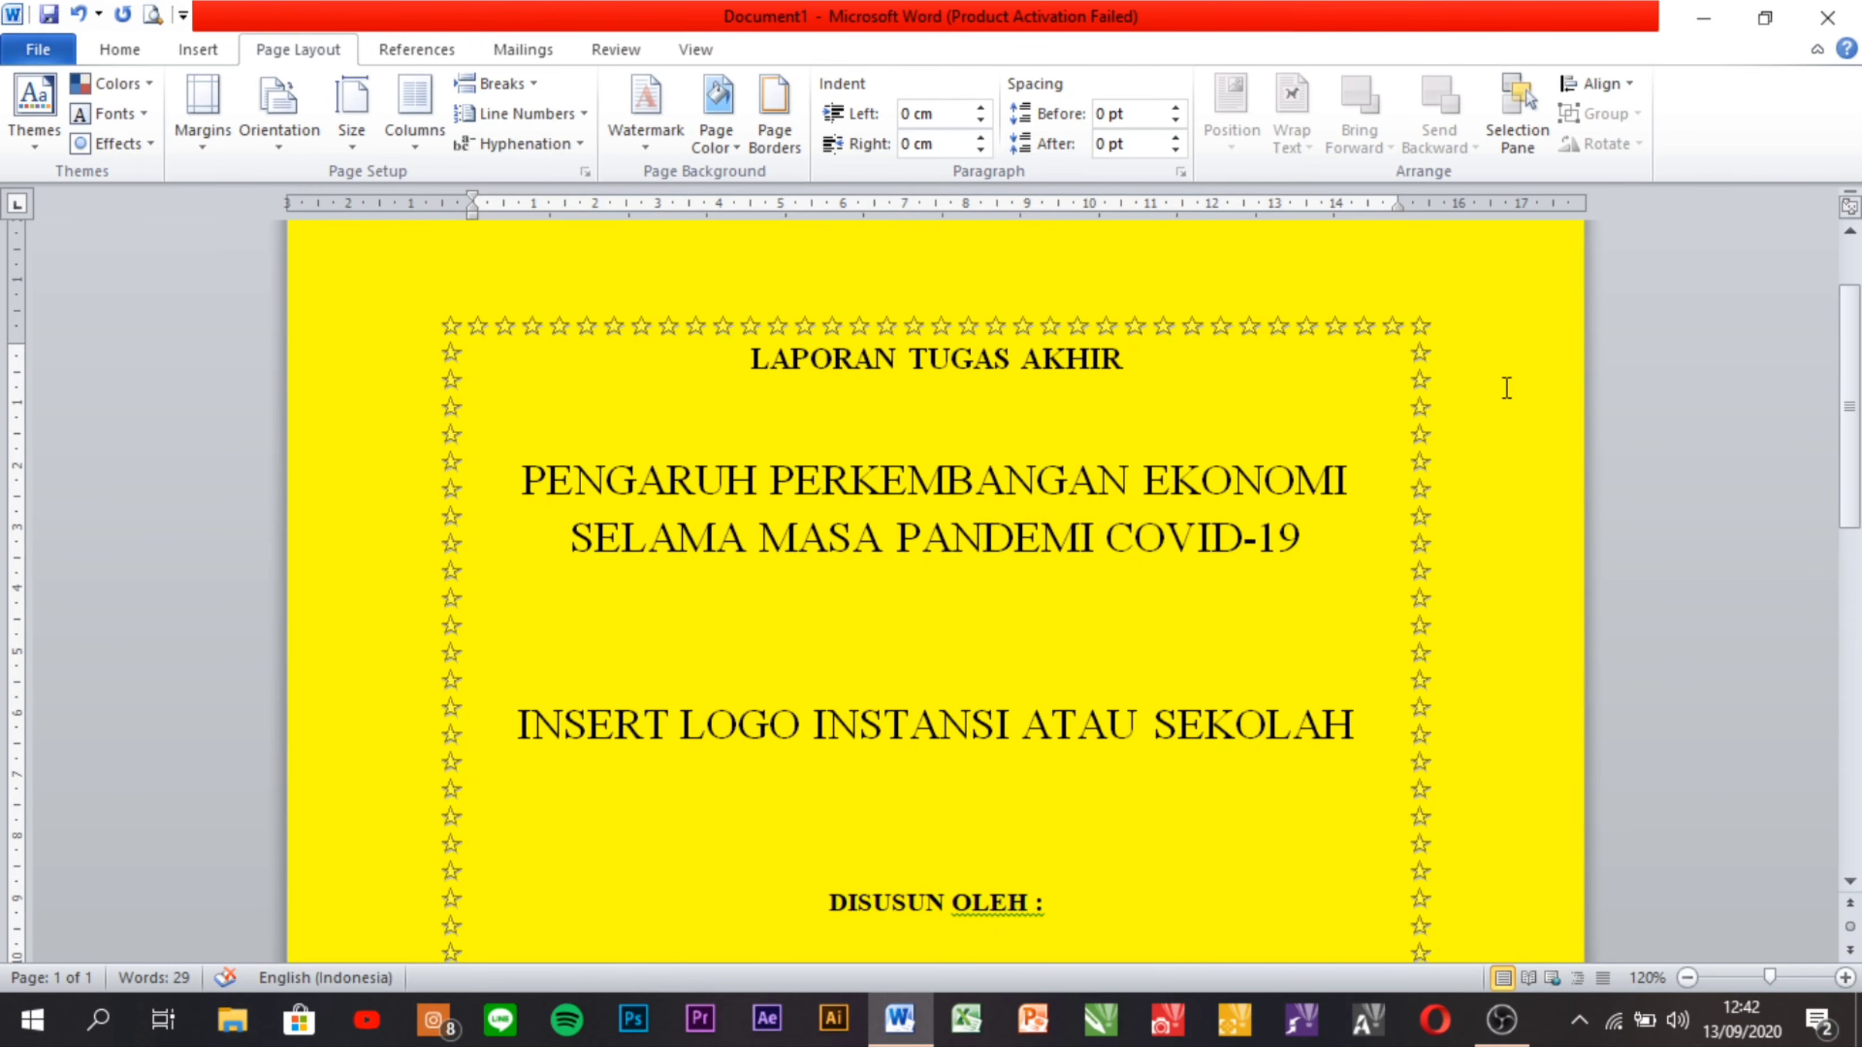
pyautogui.scroll(-5, 1429, 374)
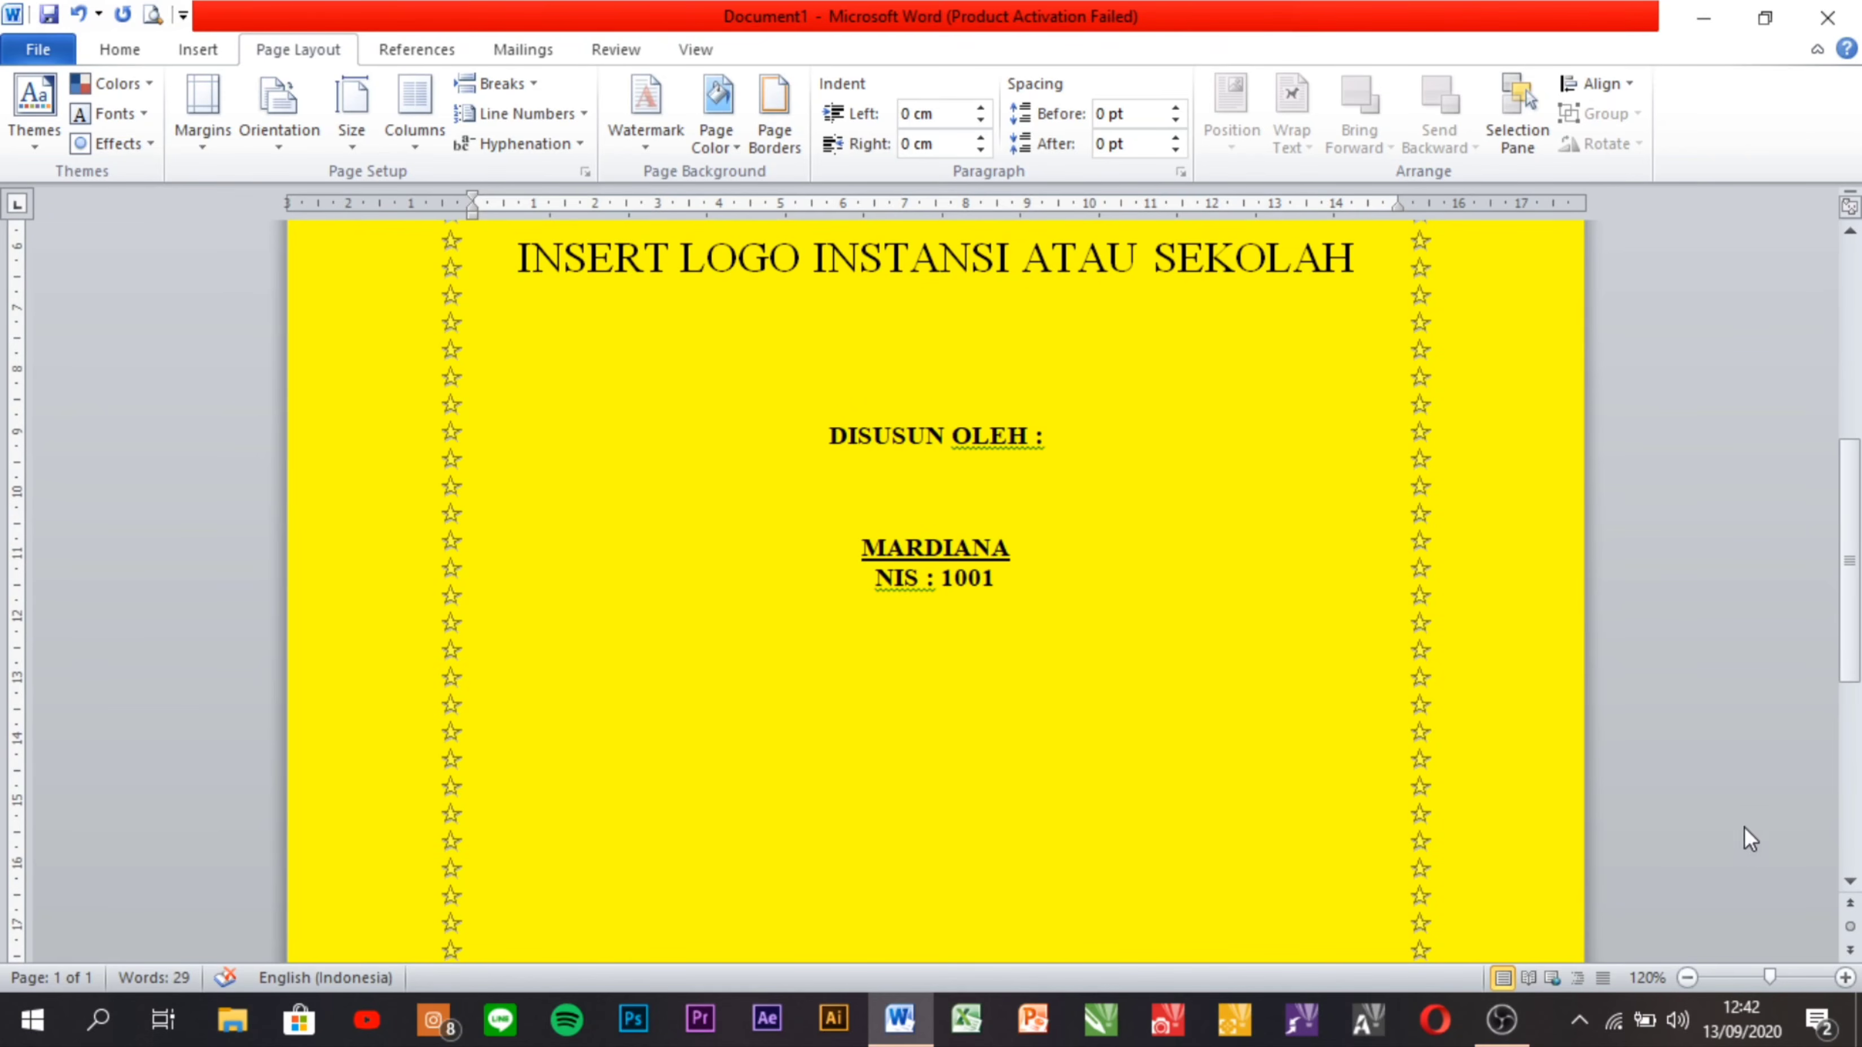